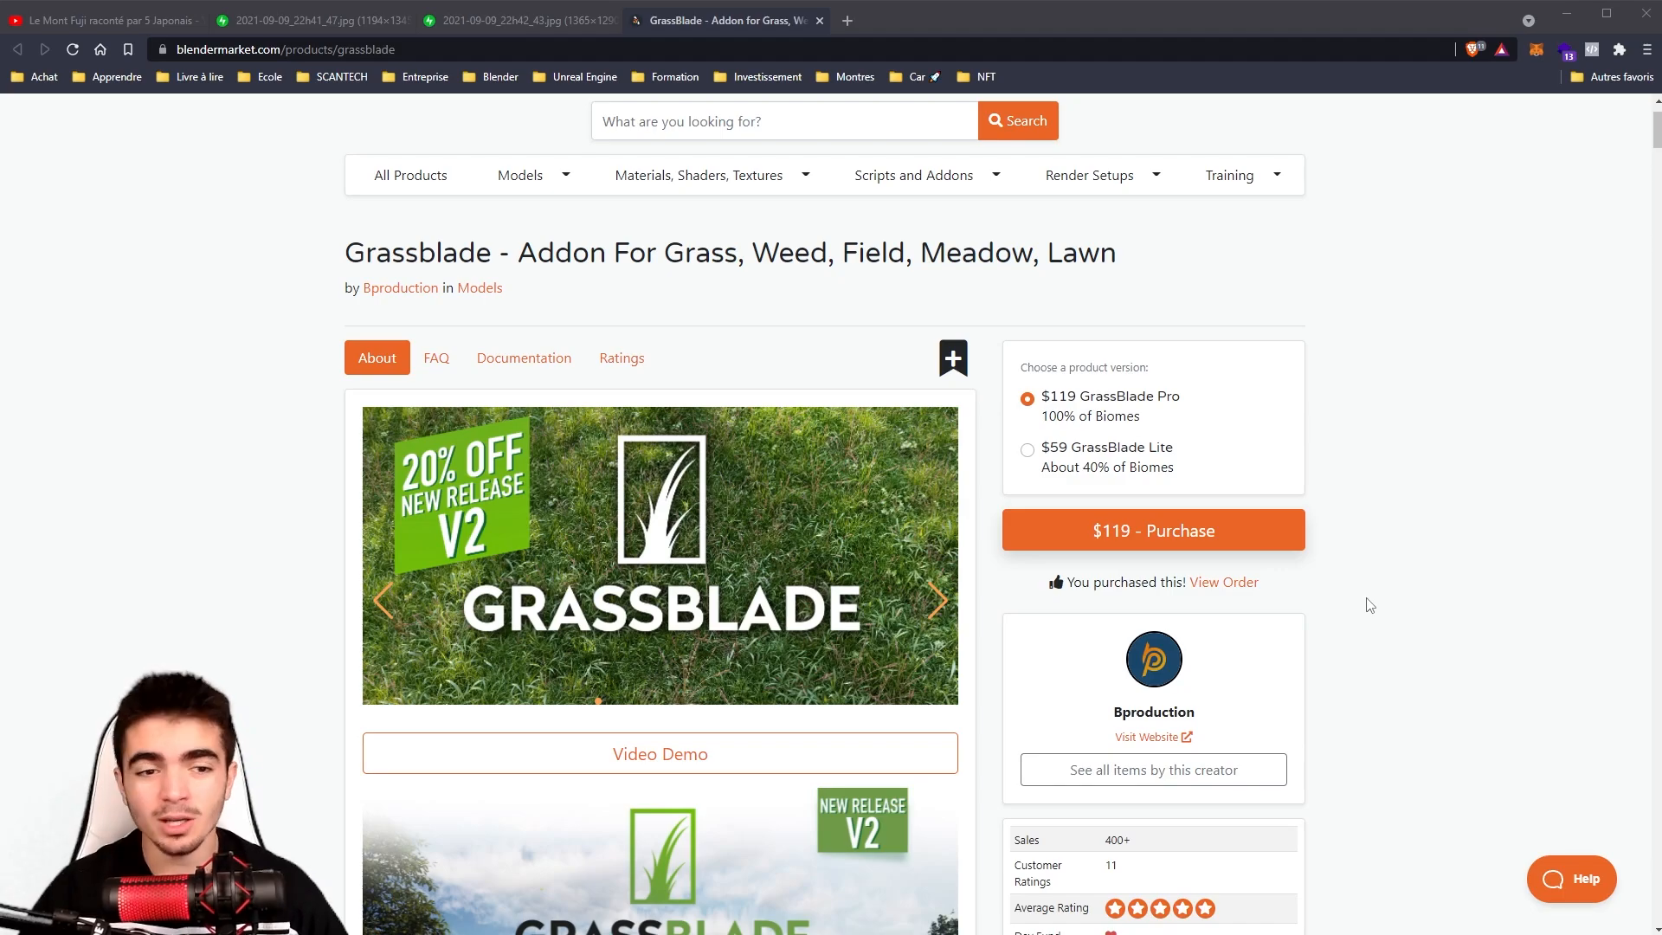
Review the overview, product details and purchase versions on the GrassBlade add-on's product page.
scroll(1370, 605, "down", 15)
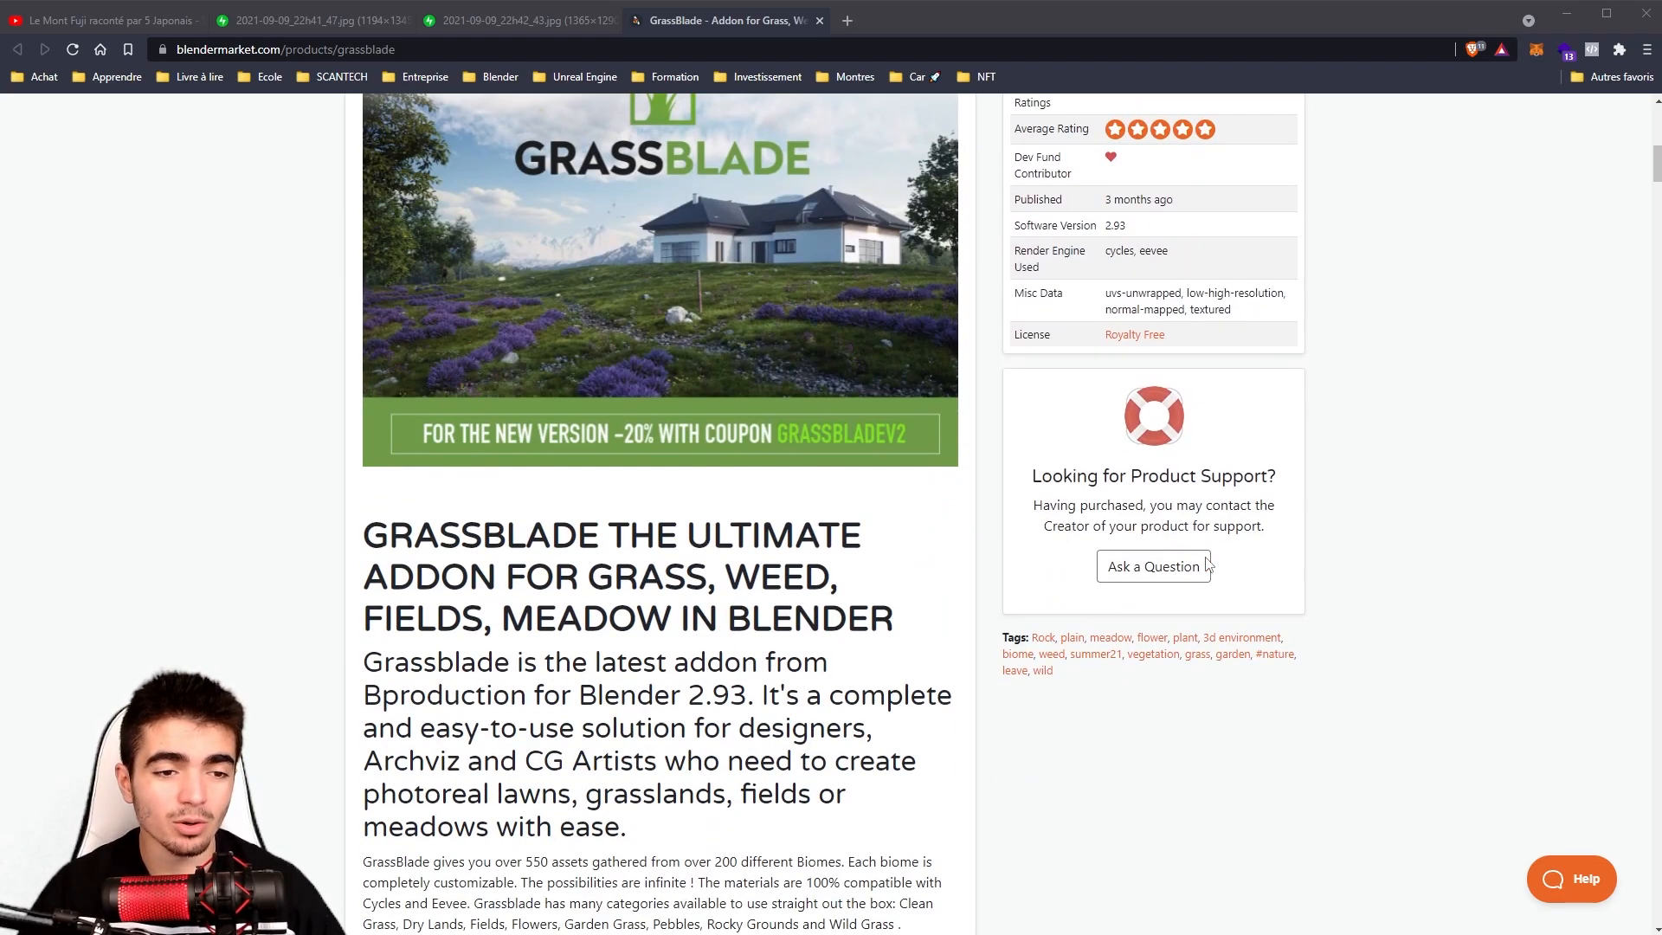
scroll(1179, 572, "down", 5)
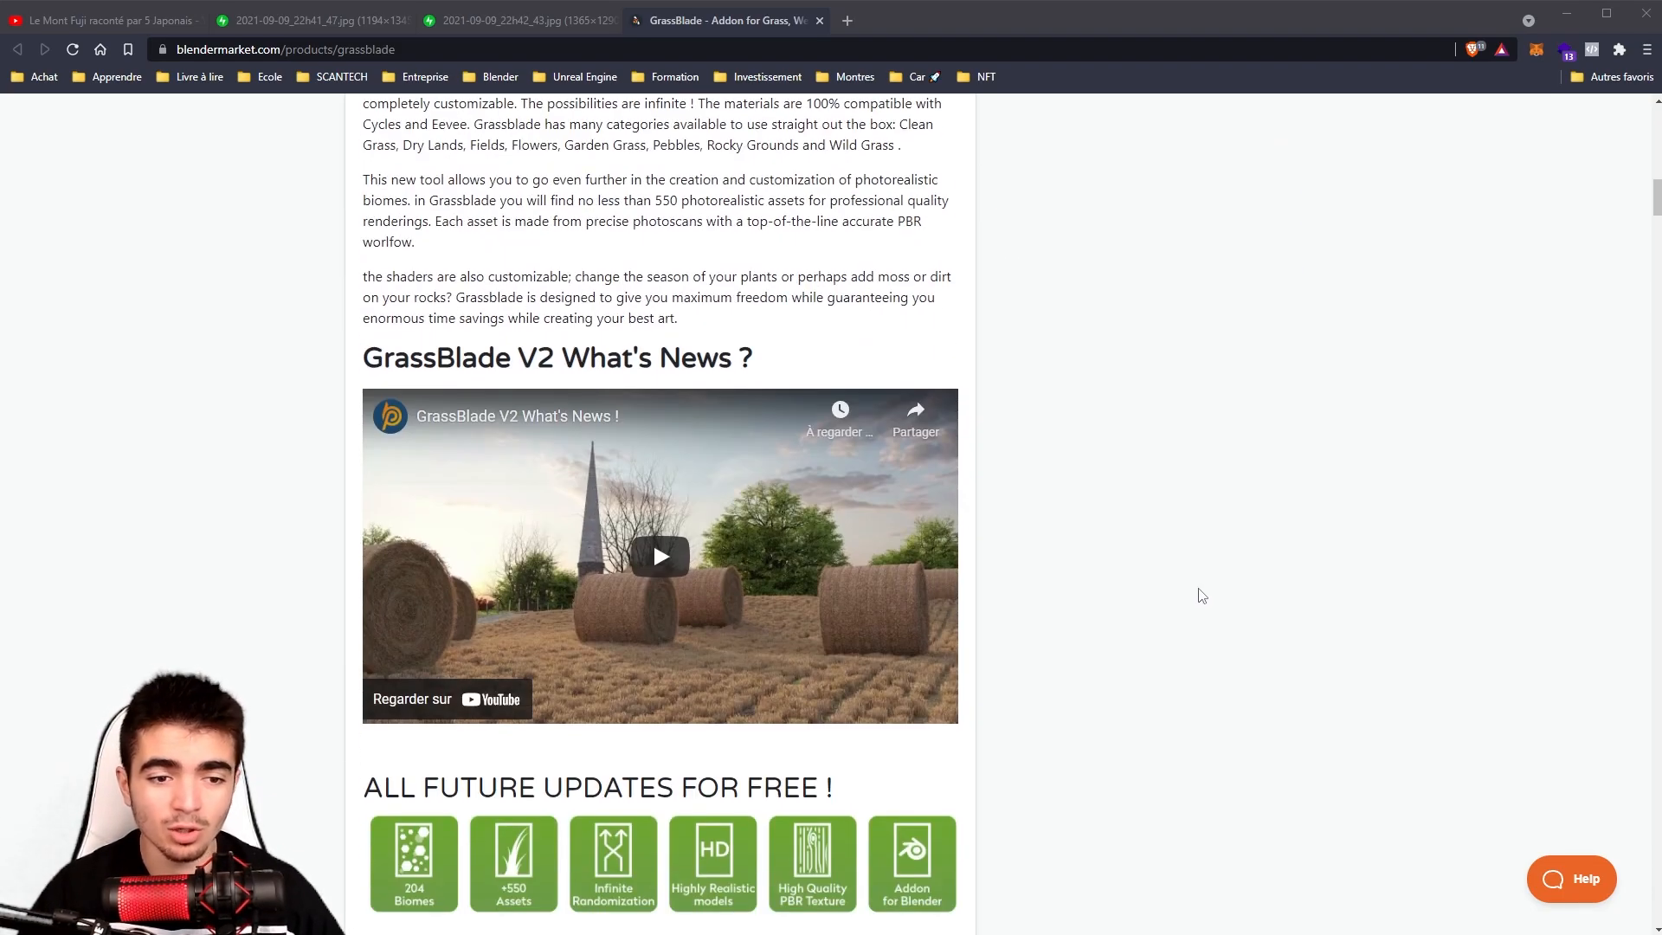
scroll(1199, 598, "down", 8)
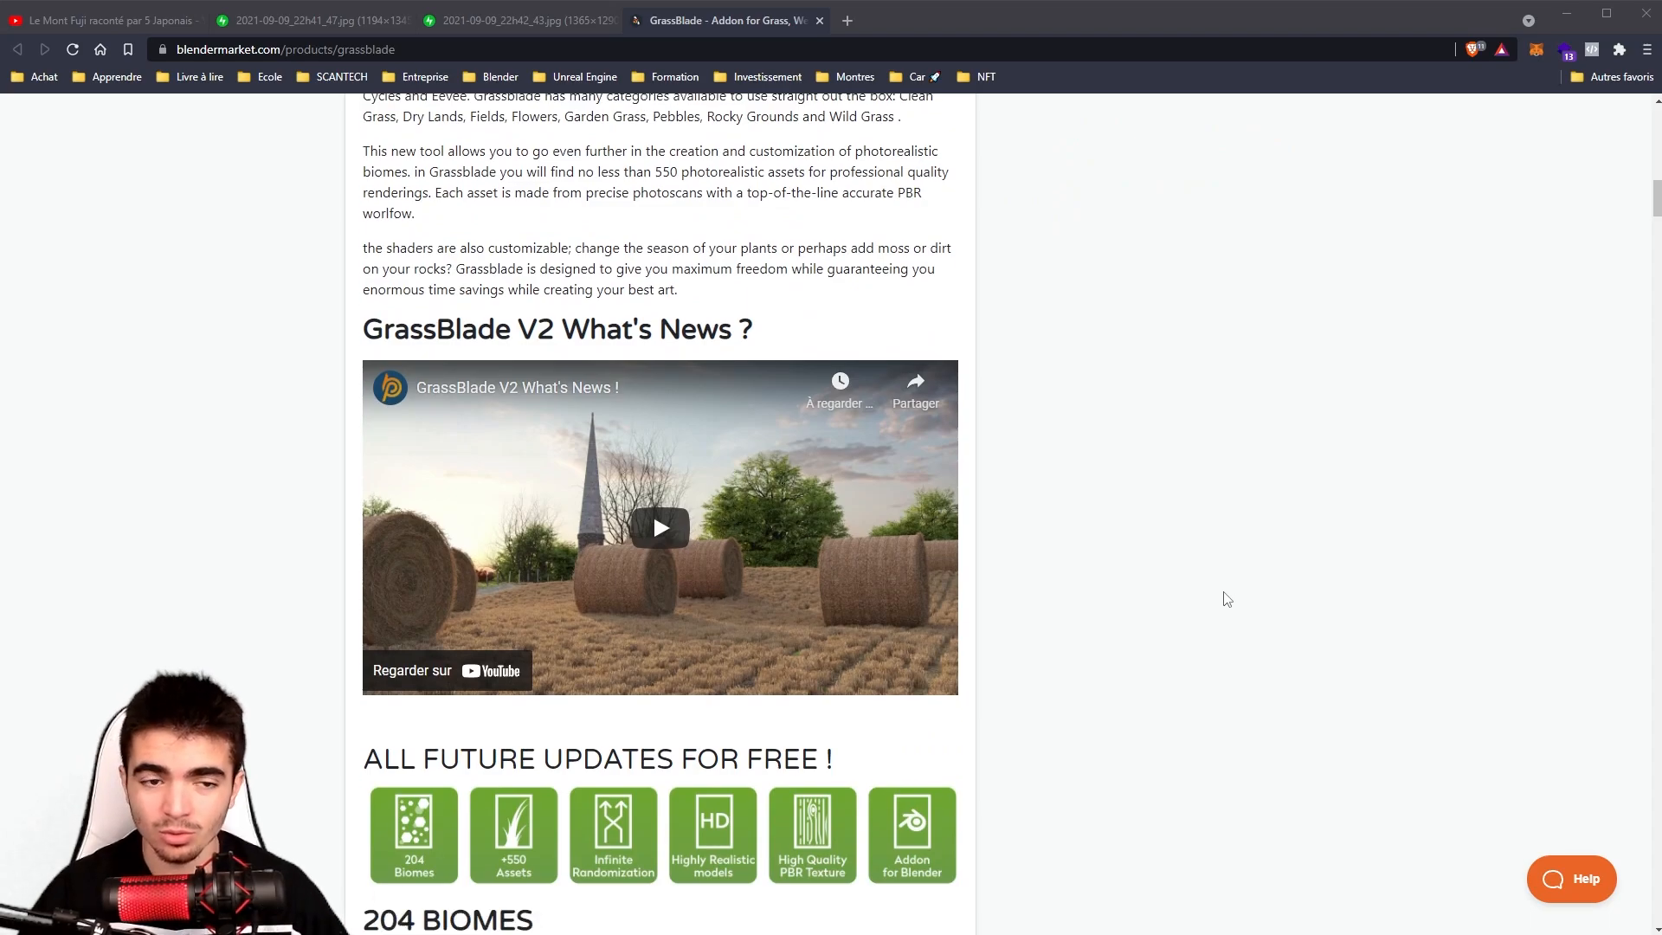
scroll(1209, 623, "up", 20)
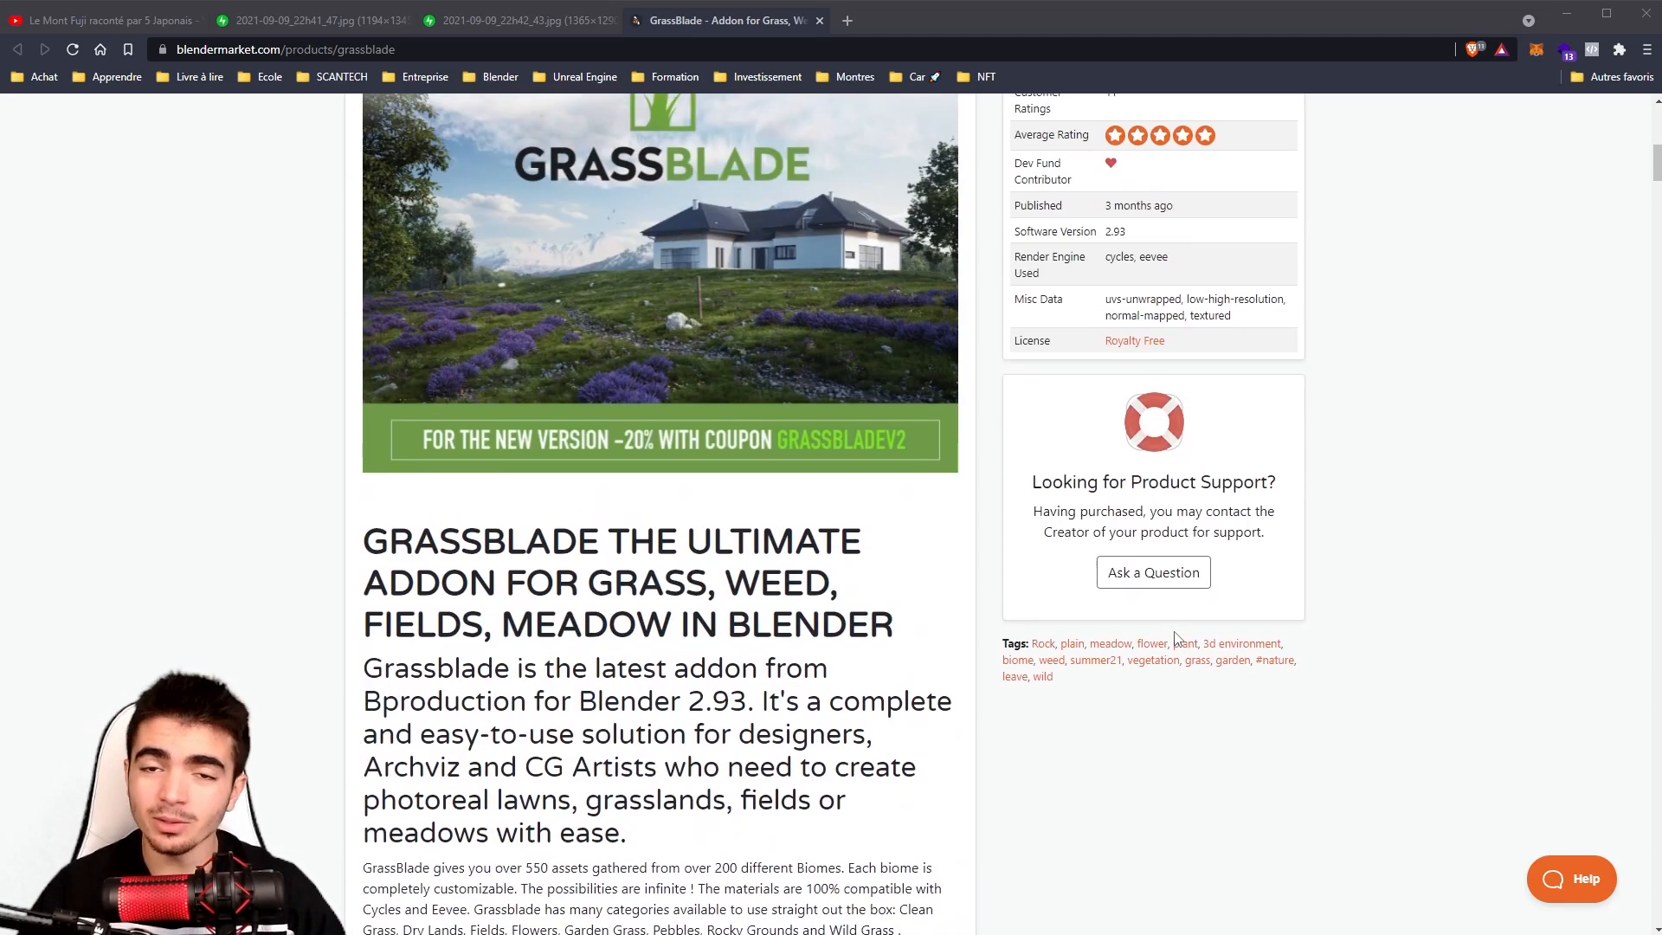
scroll(1177, 638, "up", 1)
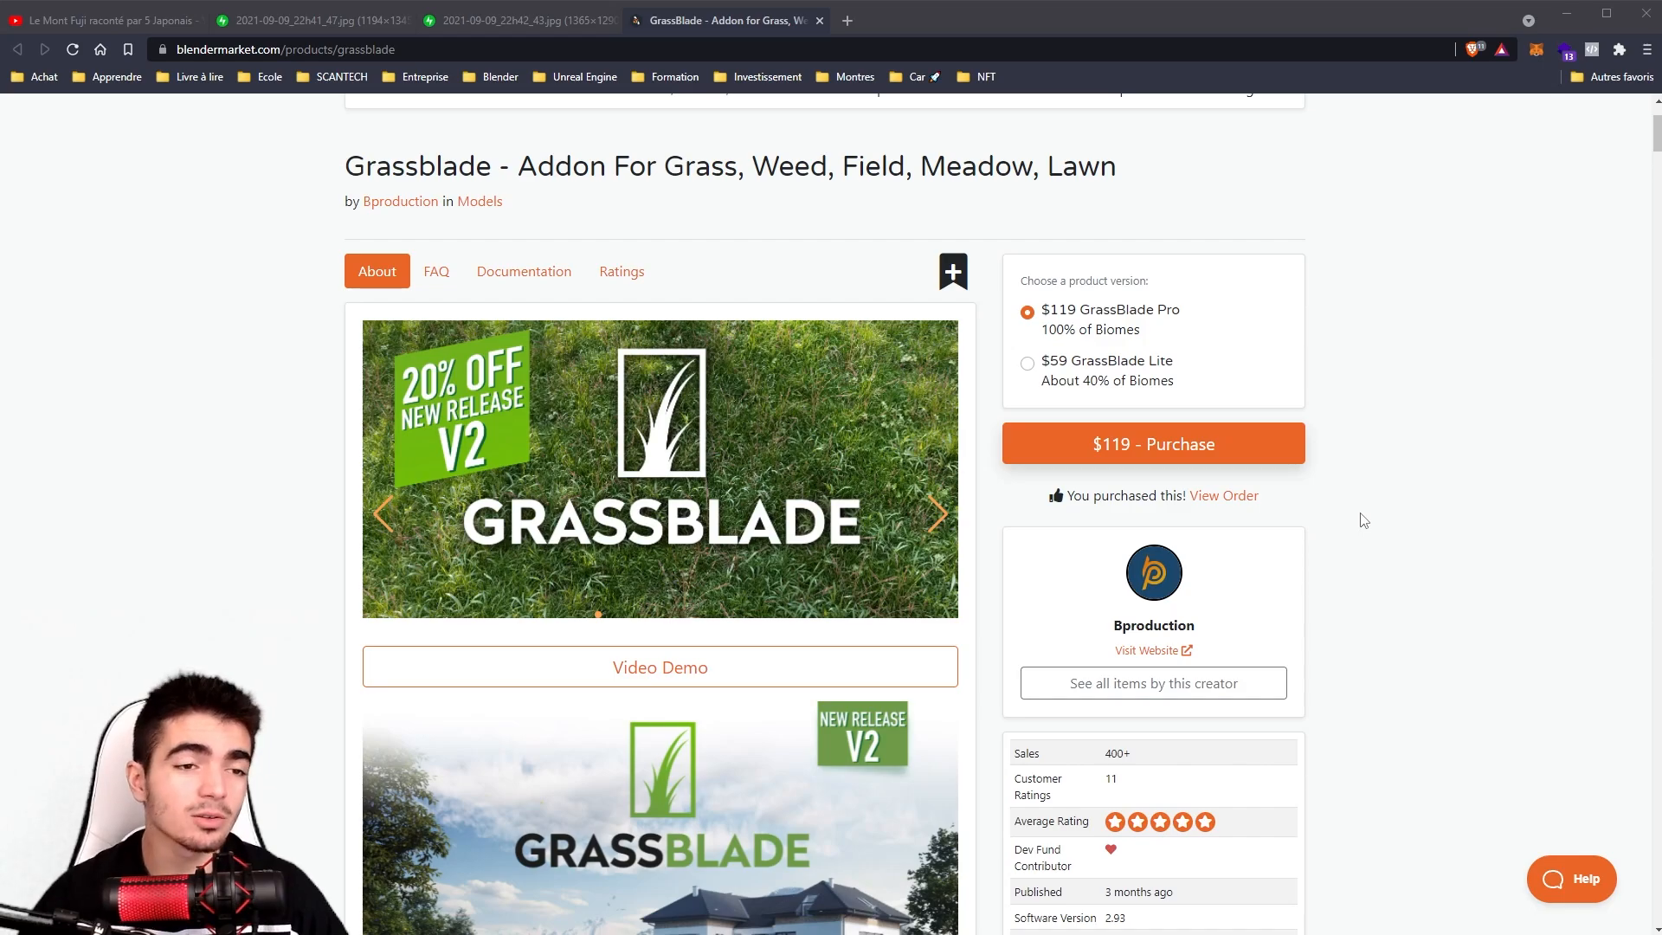
scroll(1385, 515, "up", 2)
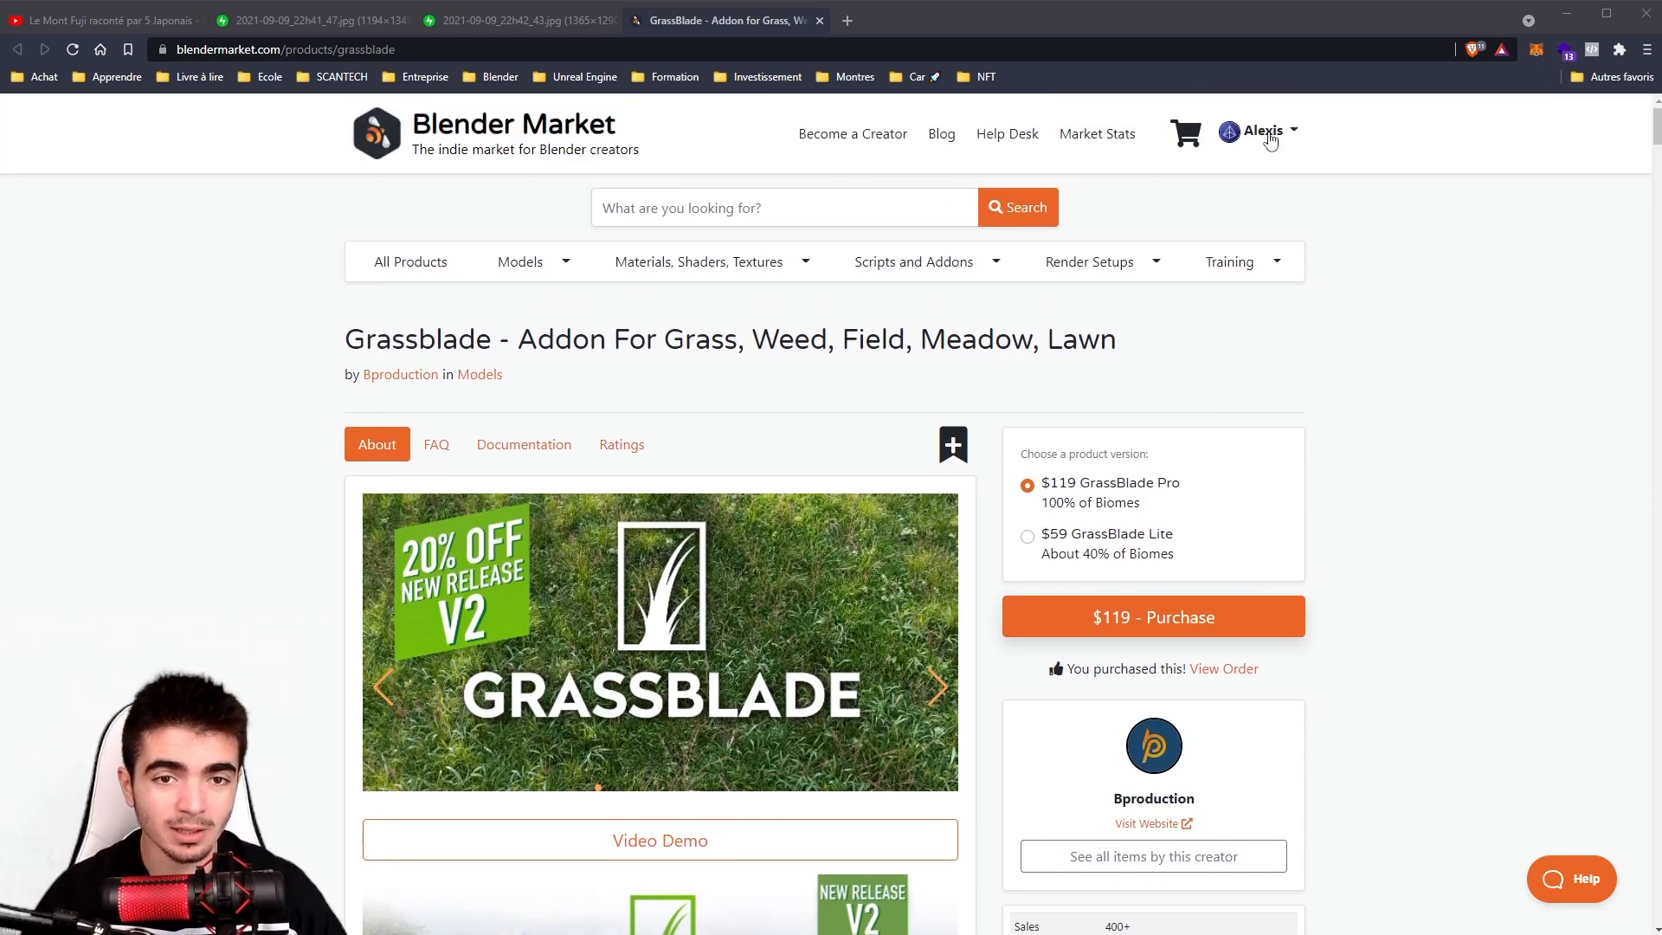
Read through the GrassBlade feature sections and compare the biome lists of the Lite and Pro versions.
scroll(1385, 251, "down", 3)
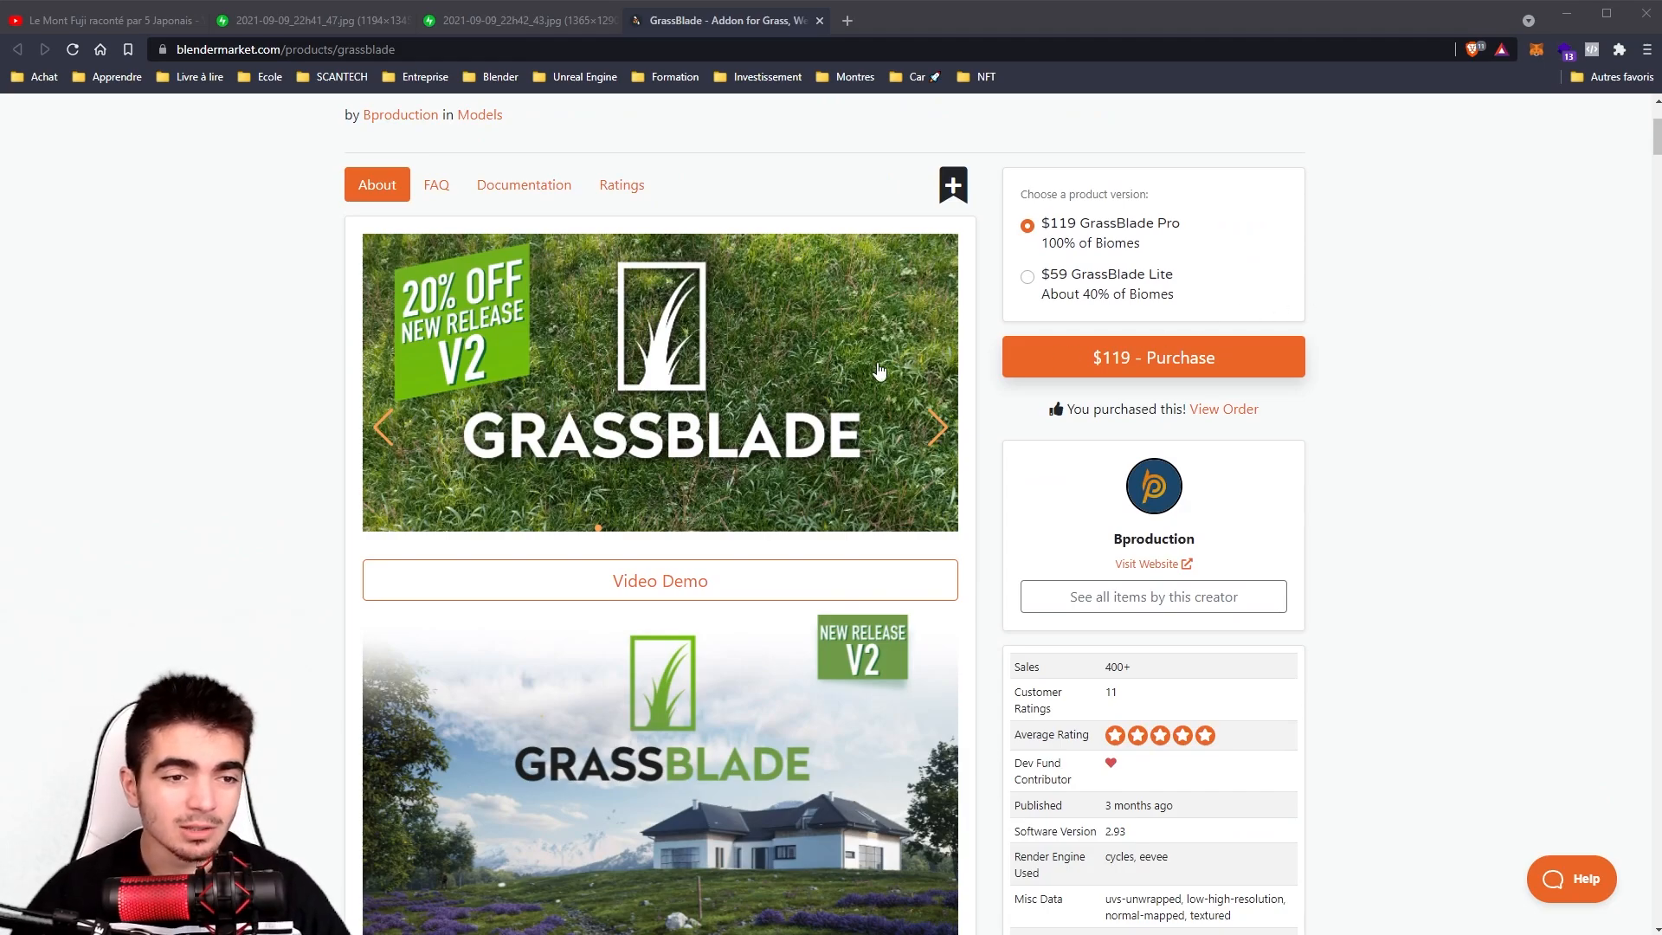
scroll(701, 406, "down", 10)
scroll(702, 408, "down", 8)
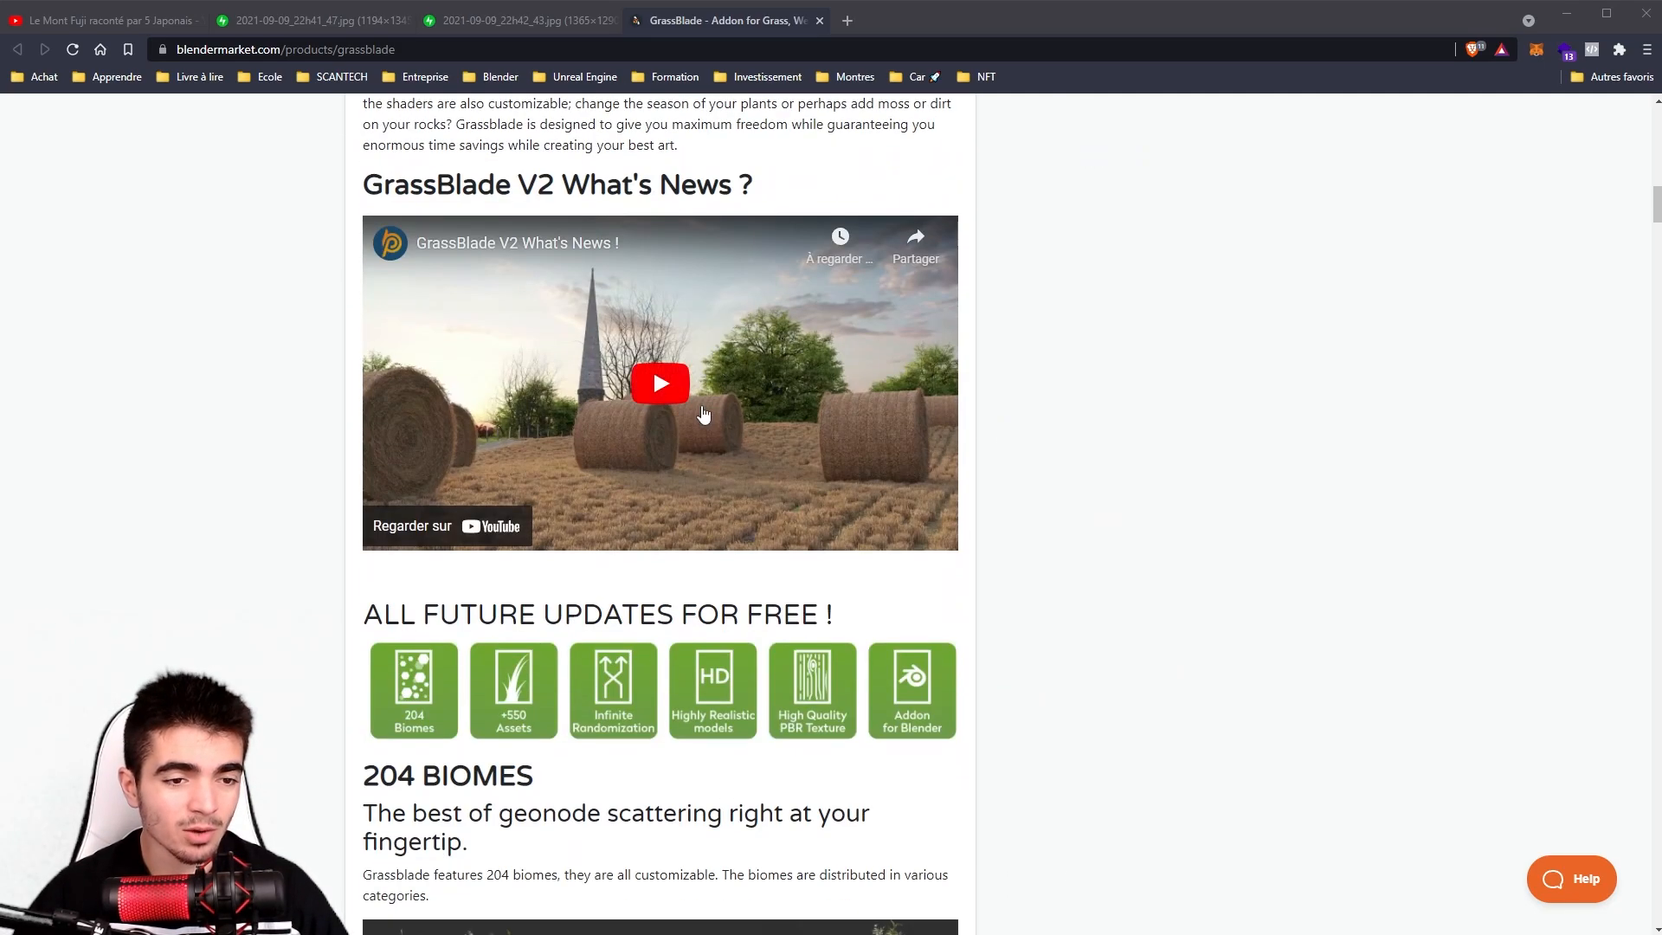
scroll(701, 425, "down", 20)
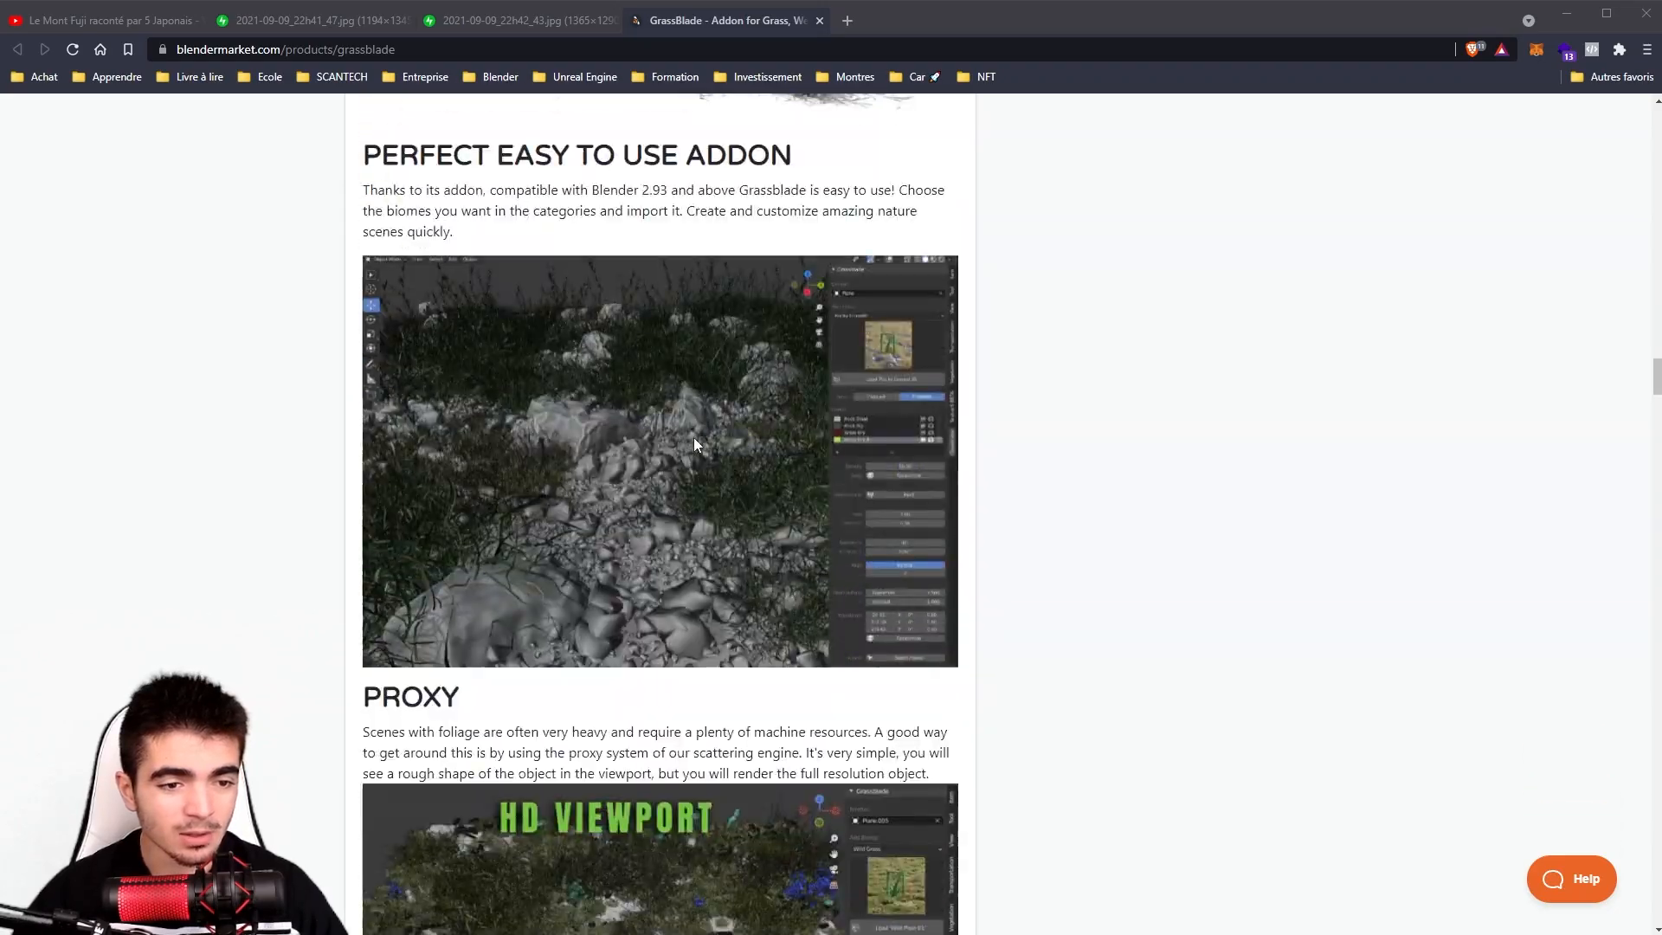
scroll(697, 446, "down", 10)
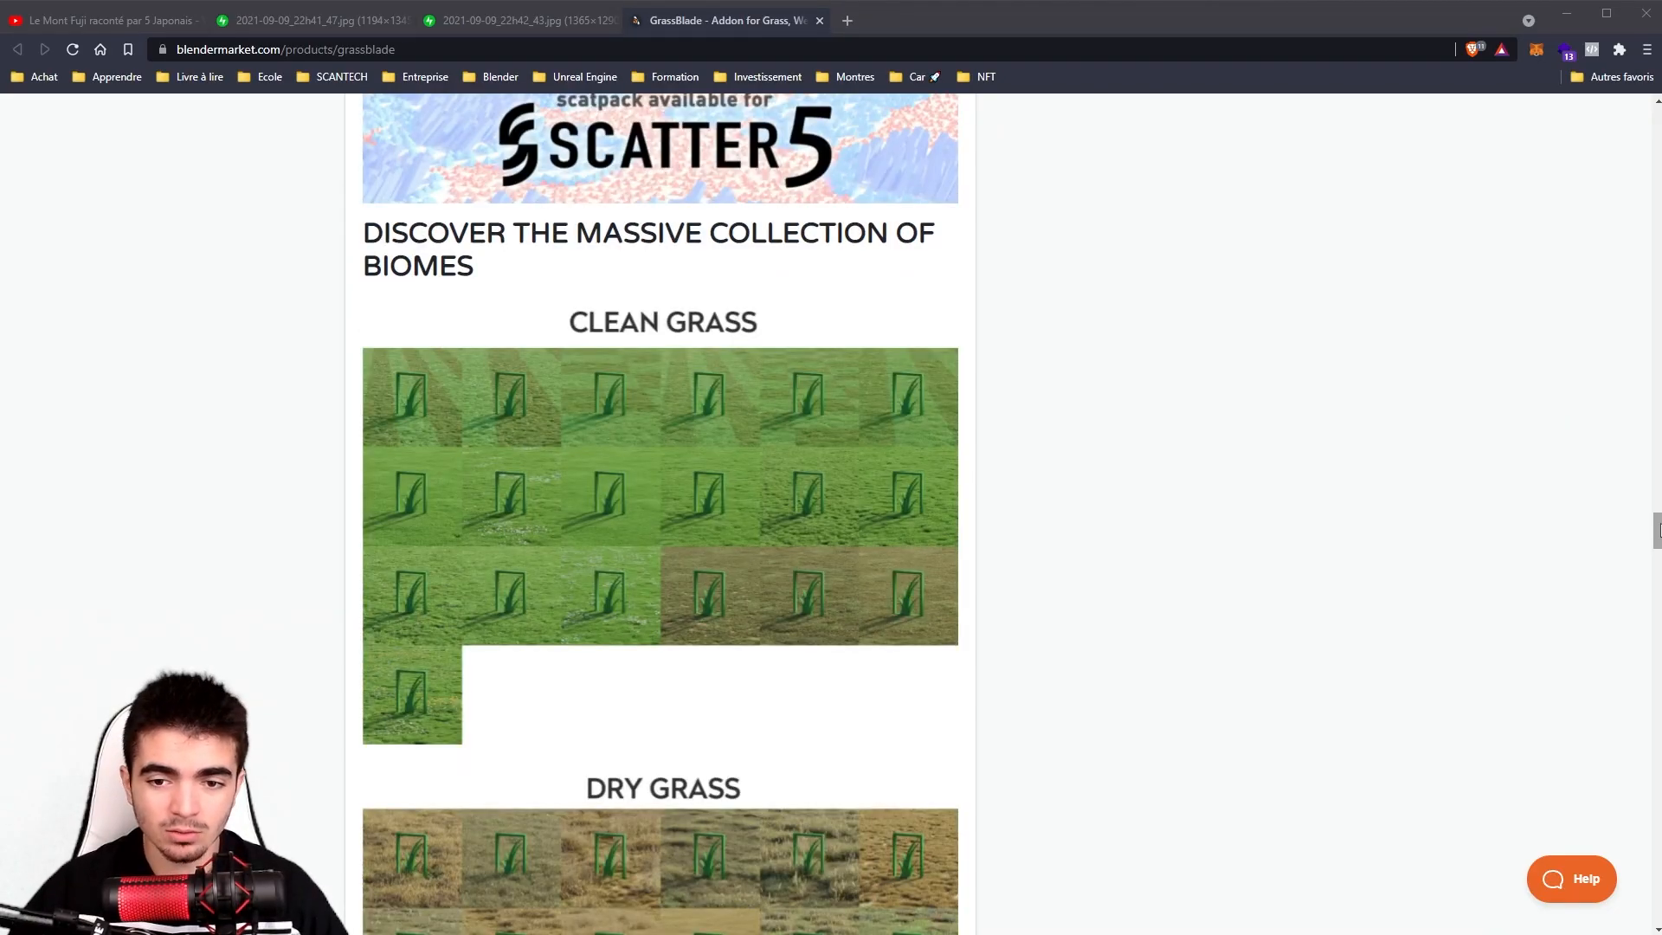
left_click_drag(1654, 530, 1654, 737)
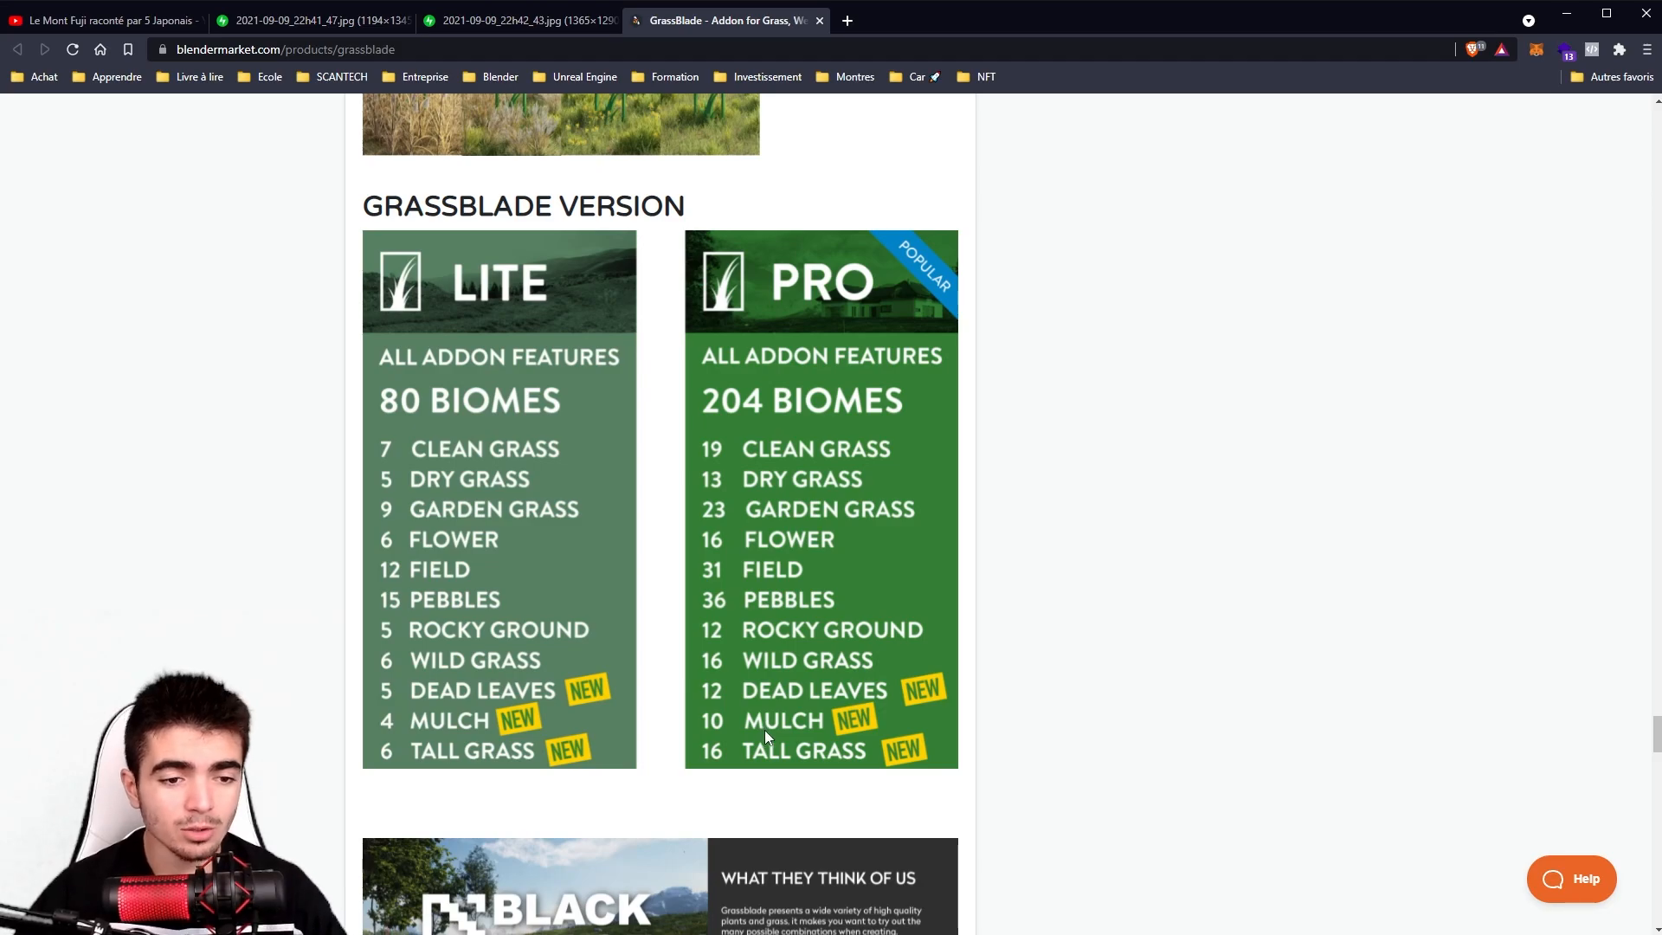
left_click(801, 731)
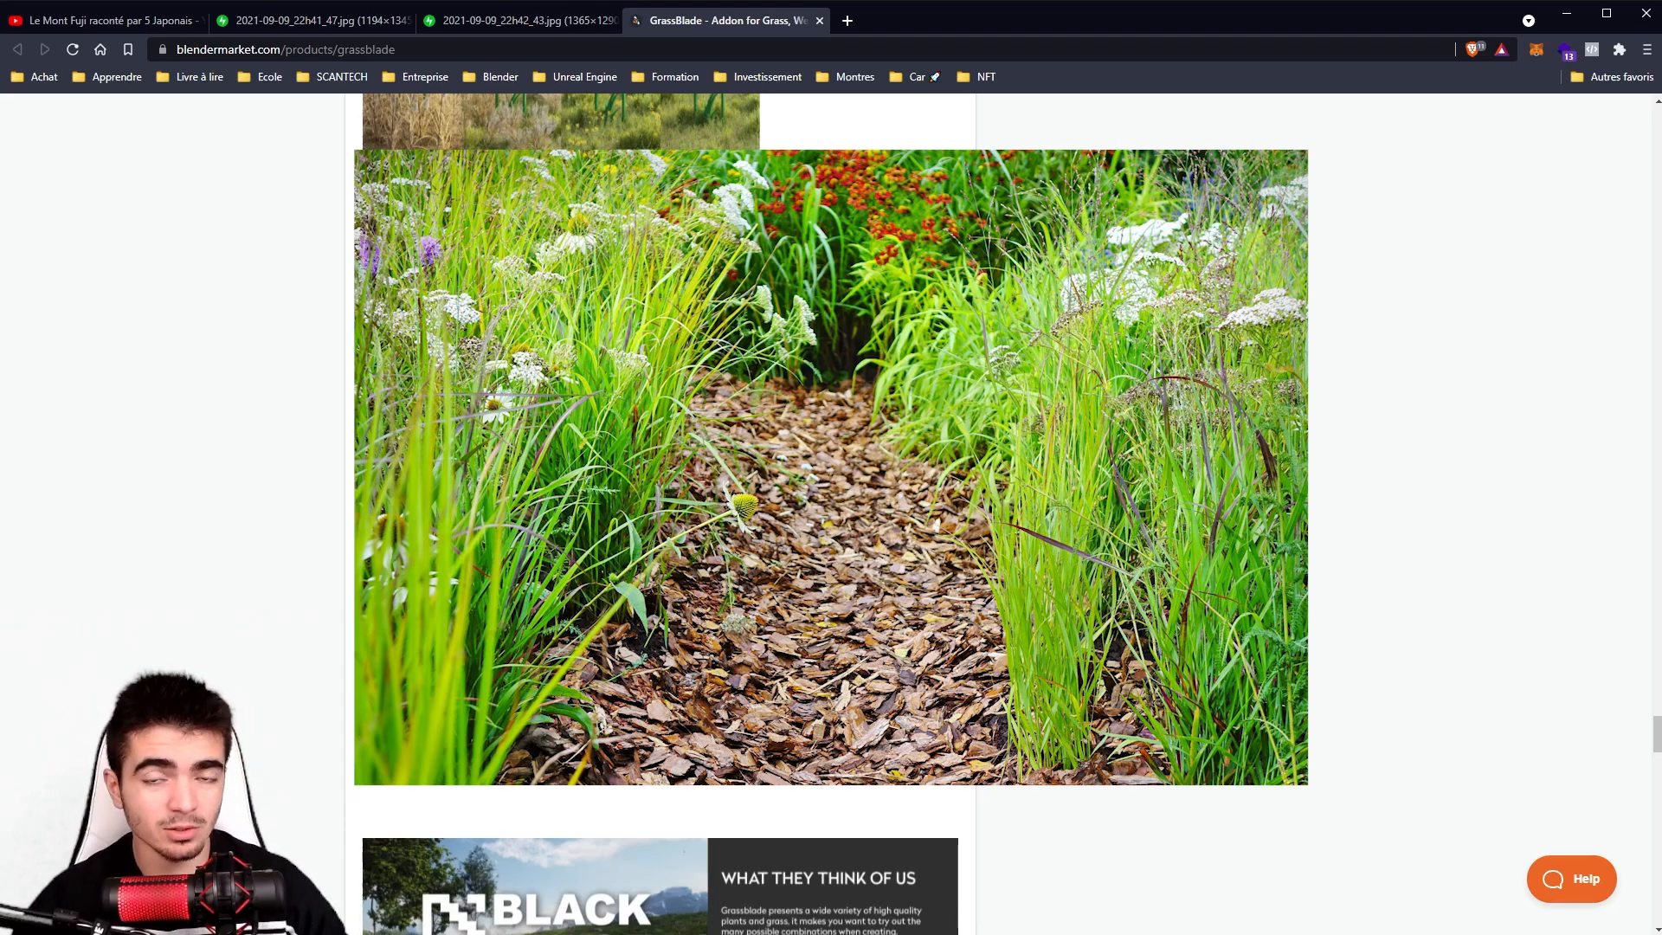
left_click(803, 725)
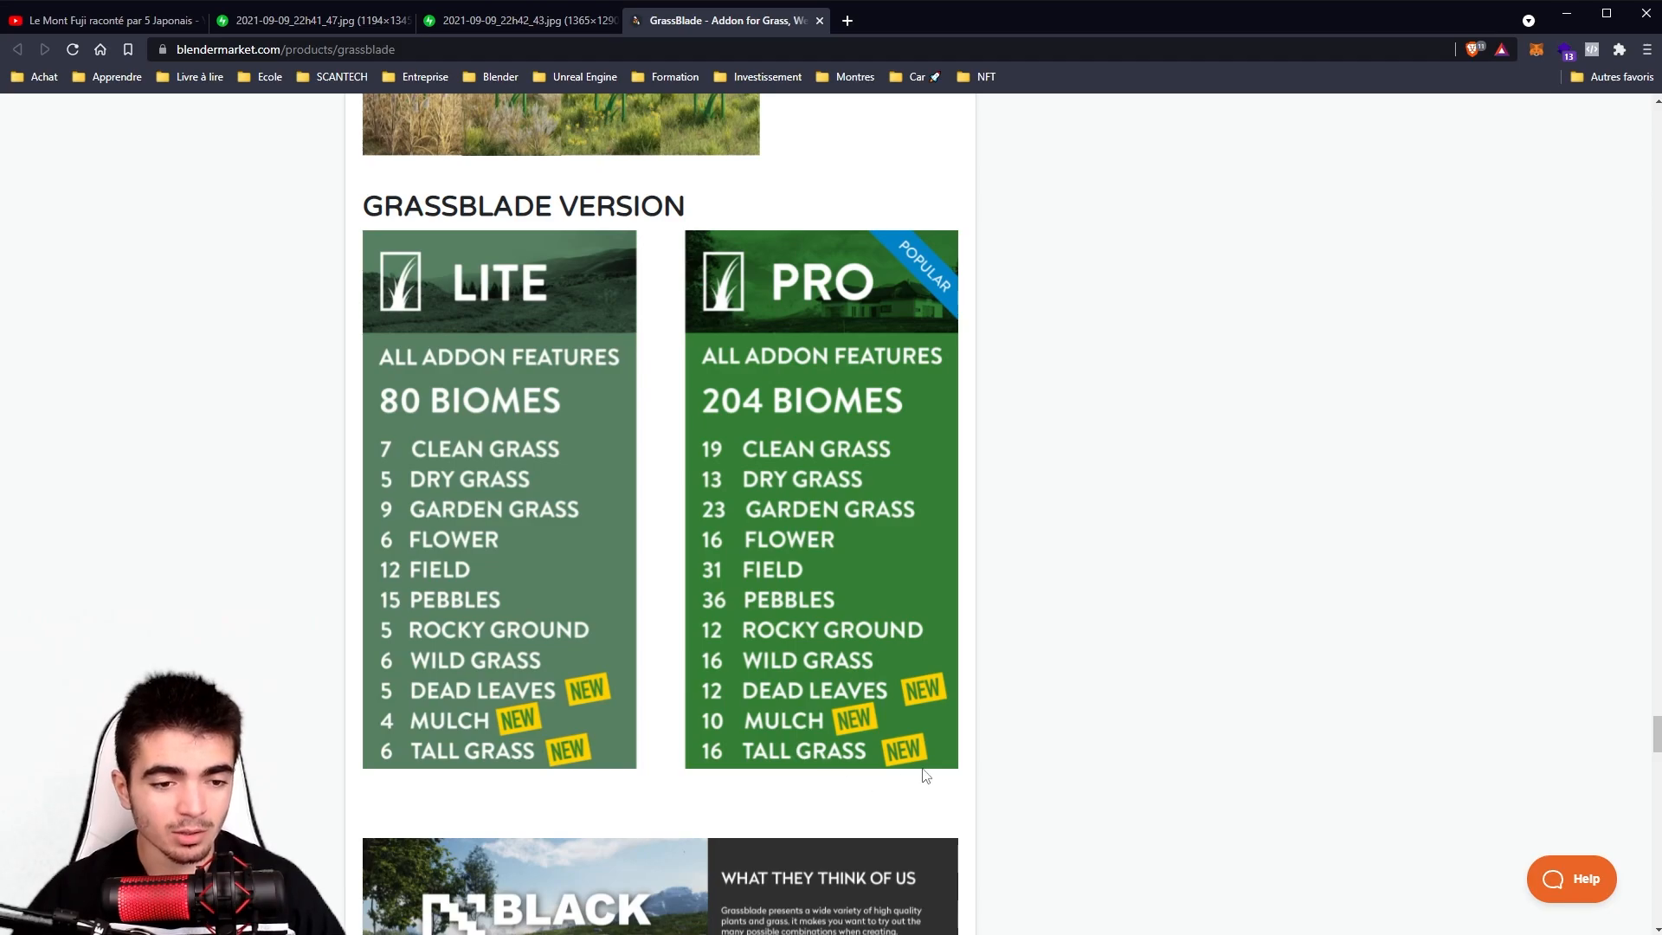
scroll(1030, 749, "down", 1)
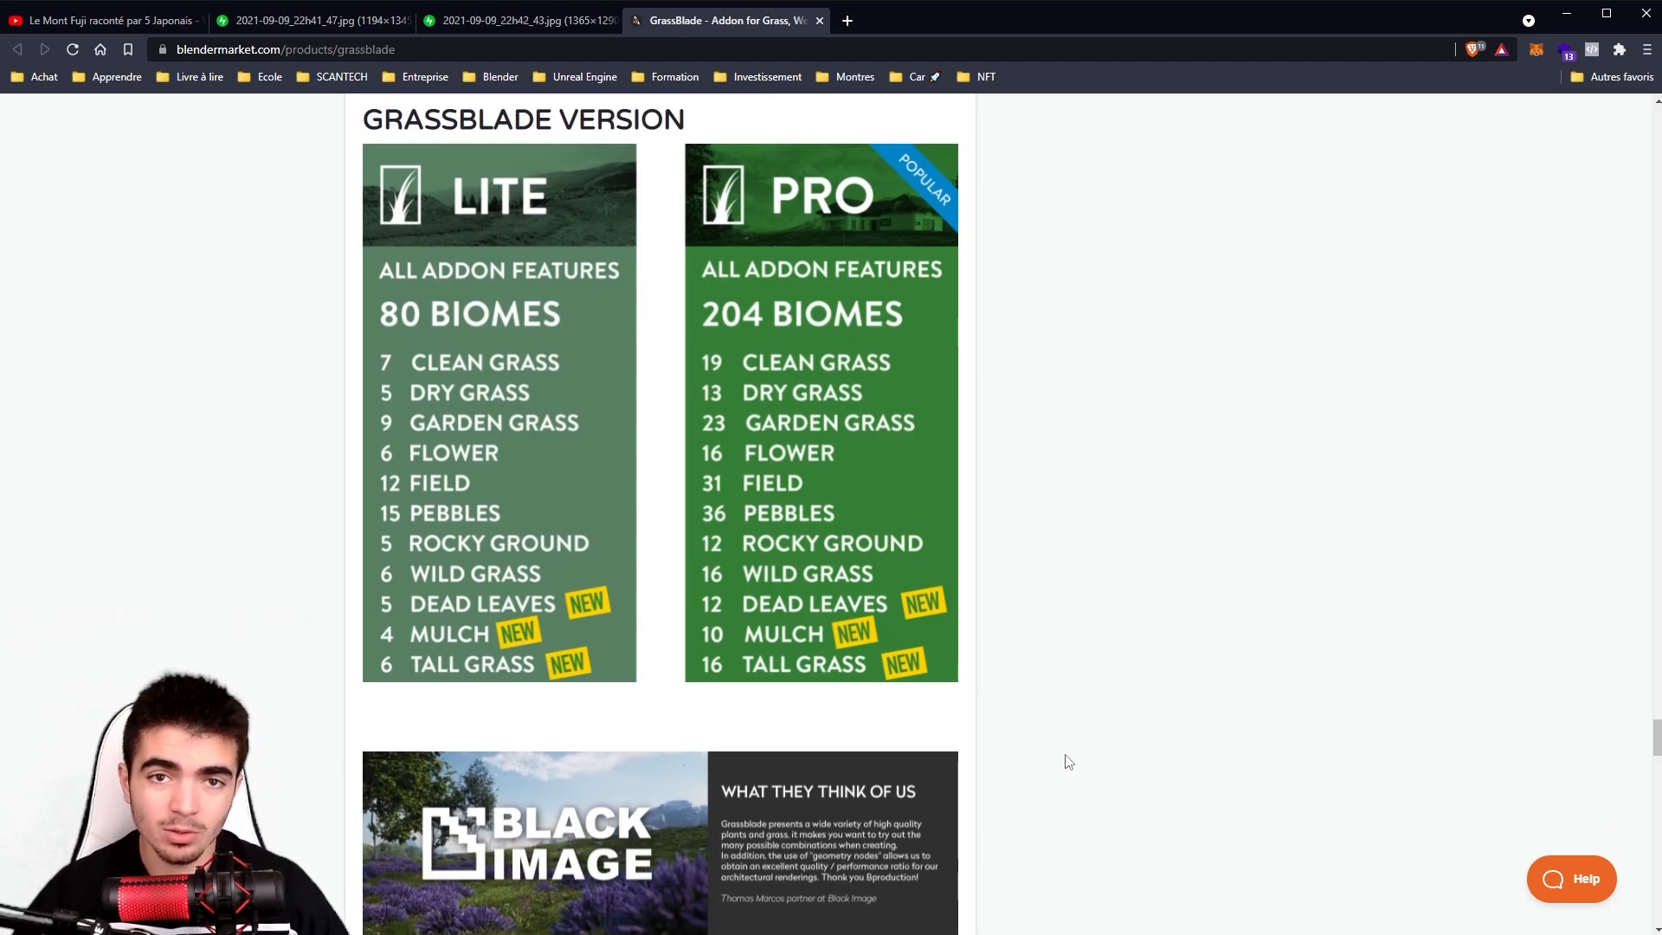
Examine the thumbnails of the new Dead Leaves, Mulch and Tall Grass biomes.
scroll(1069, 762, "up", 1)
scroll(1043, 772, "up", 6)
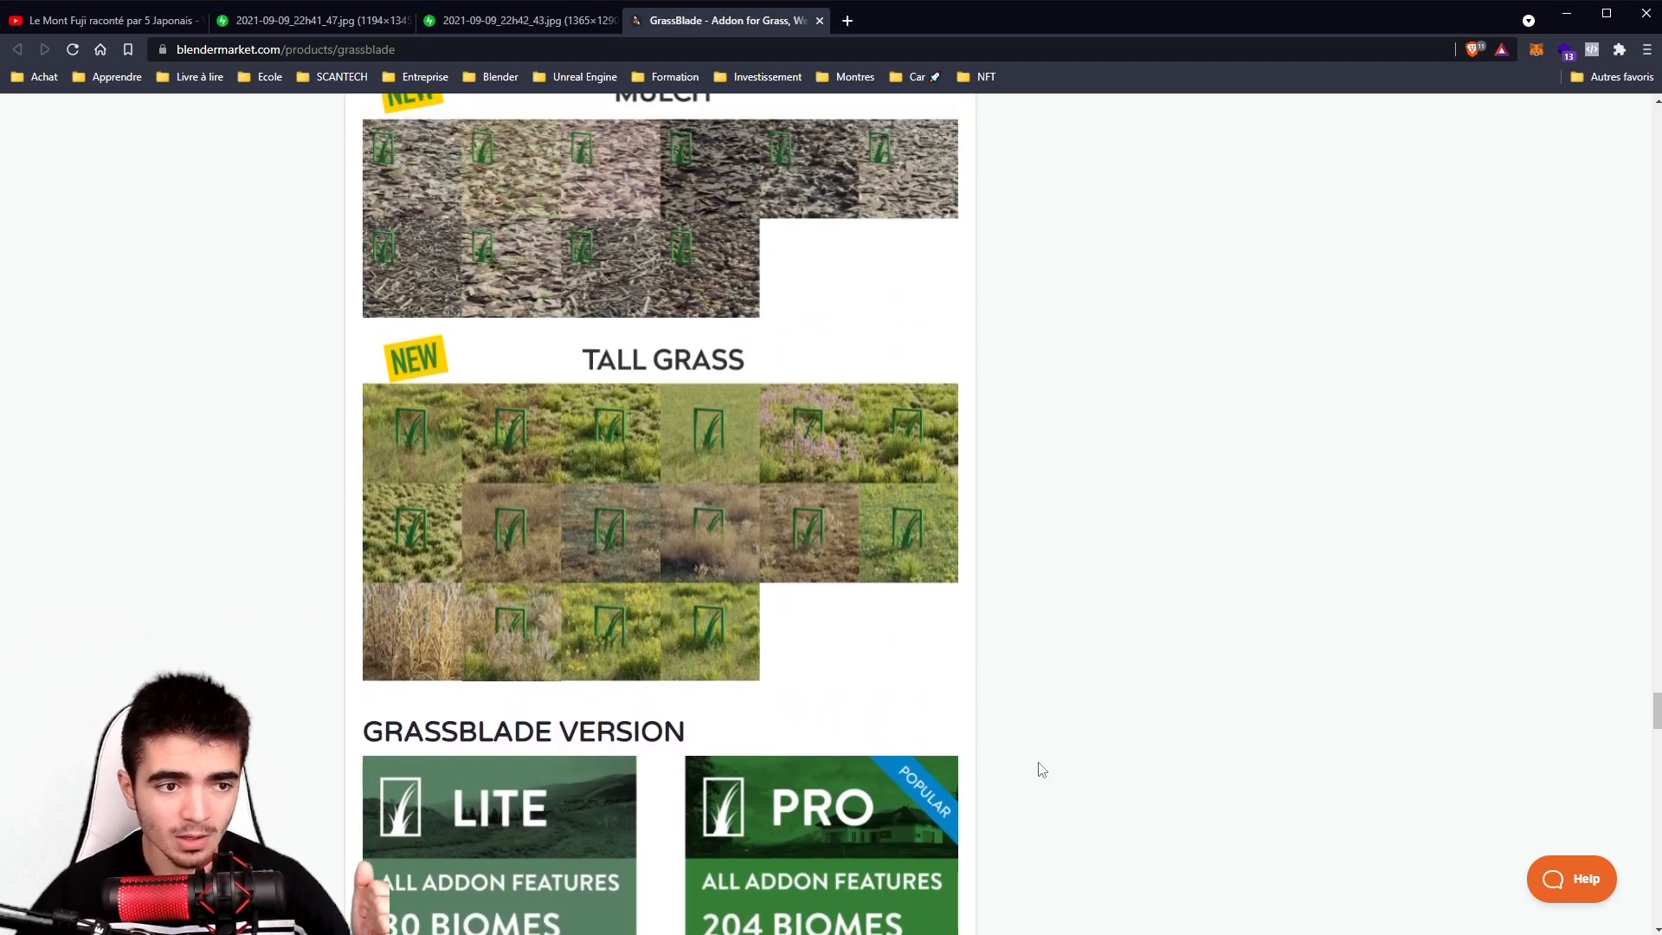
scroll(1042, 771, "up", 6)
scroll(1042, 770, "down", 4)
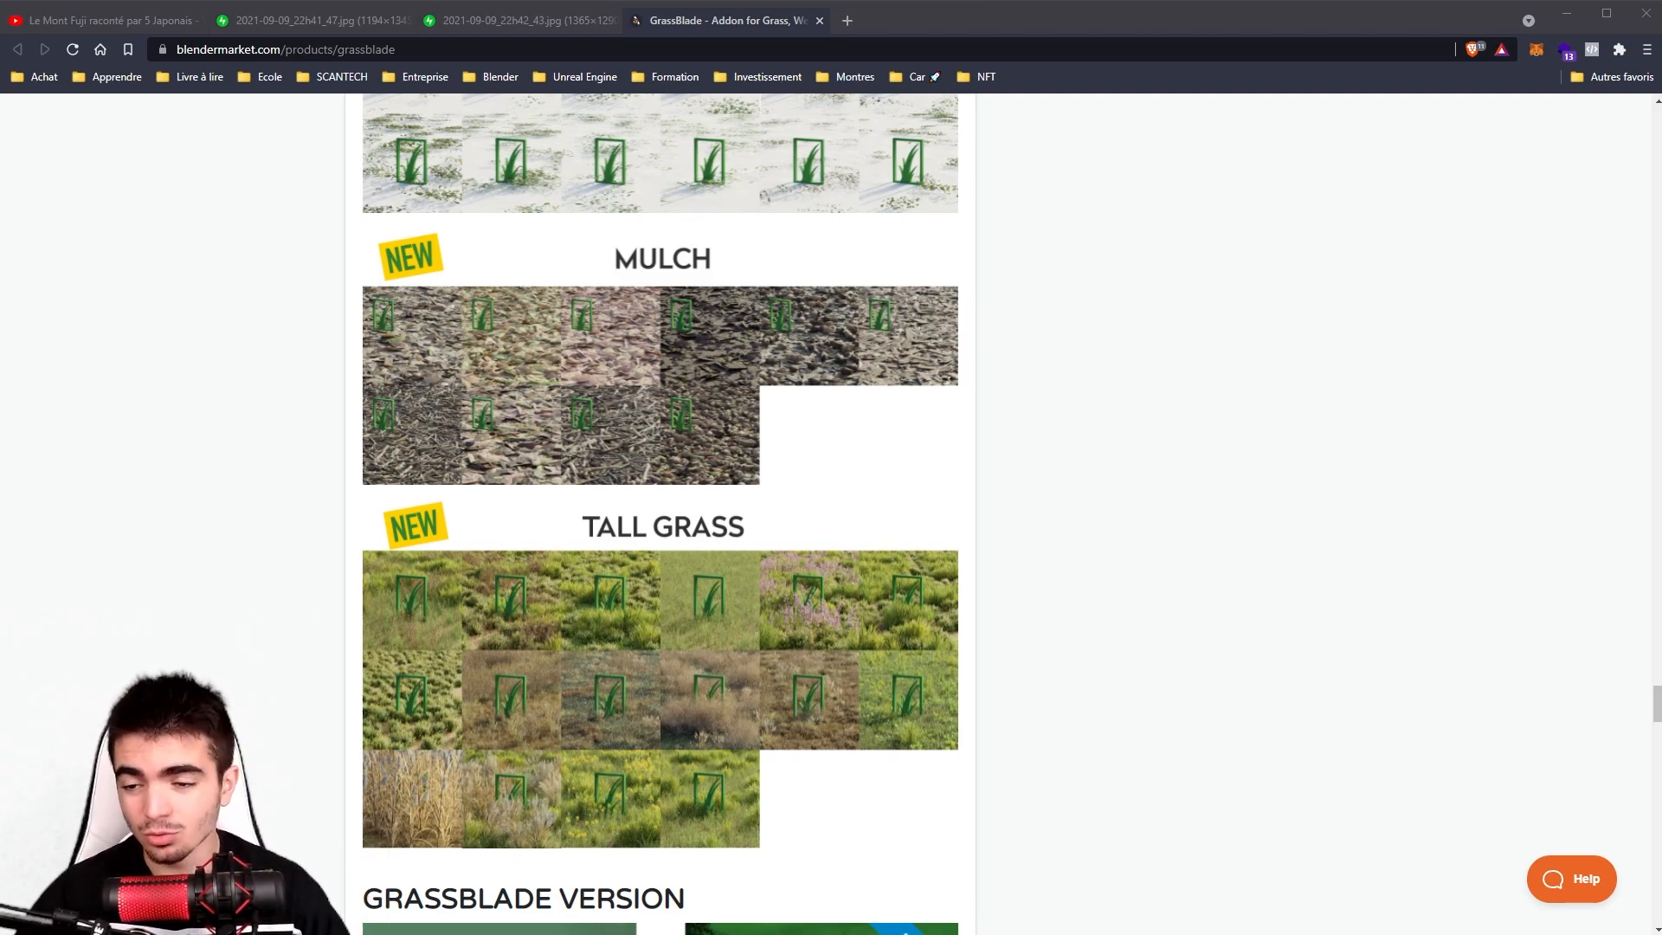
scroll(667, 364, "up", 3)
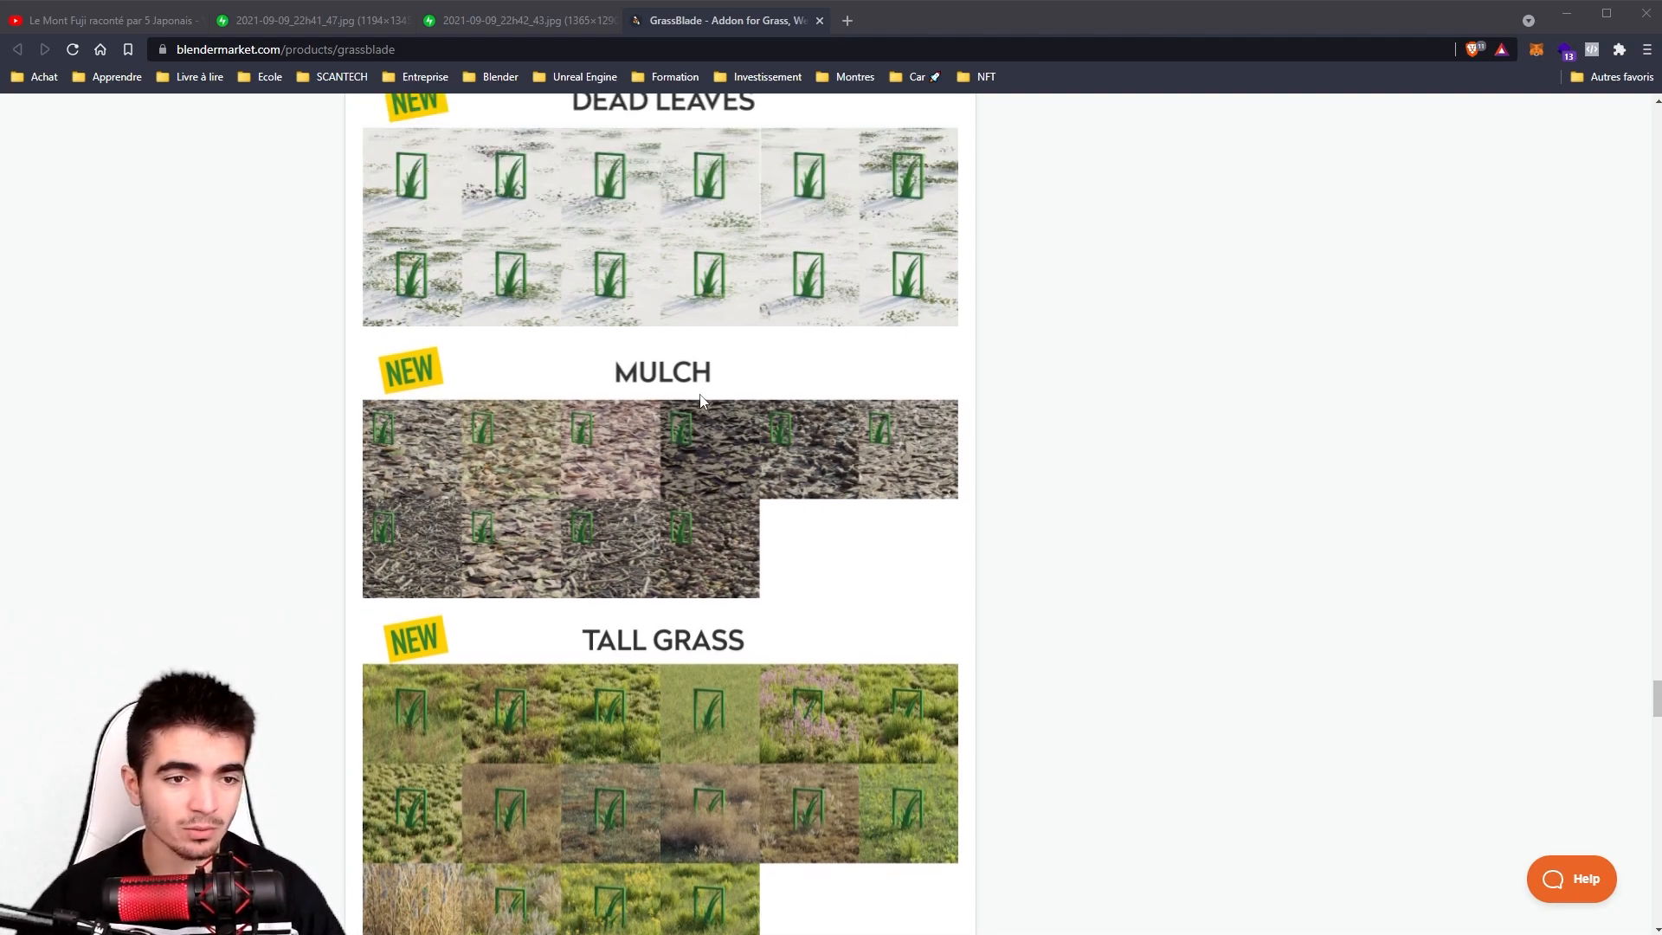
scroll(670, 339, "down", 2)
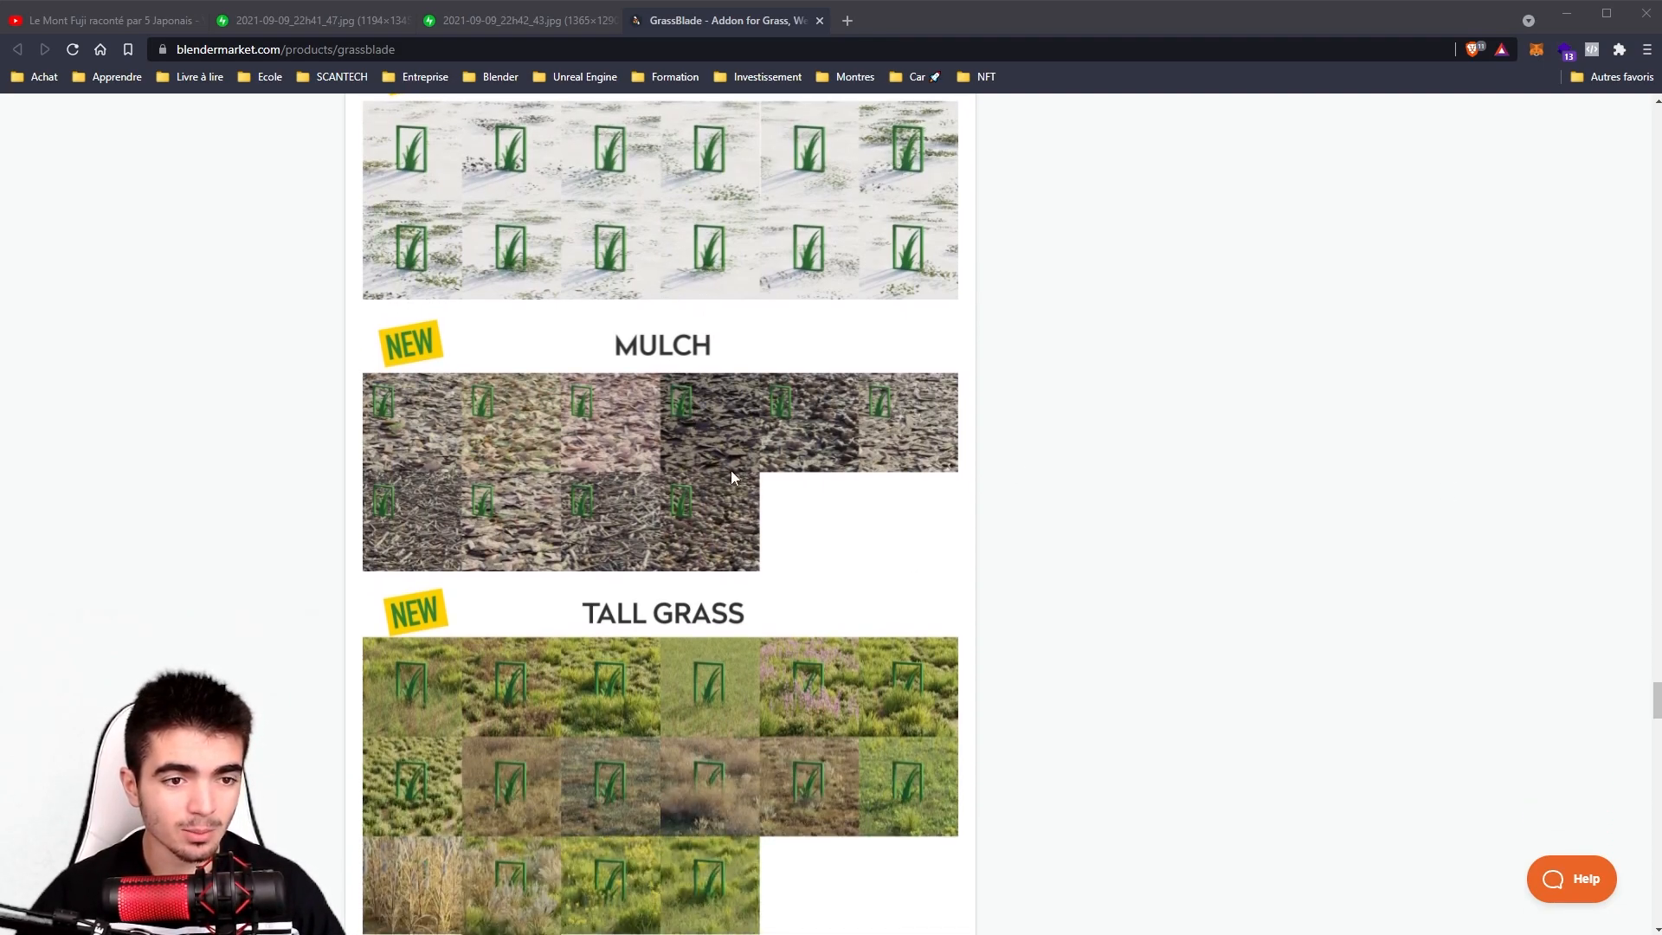
scroll(737, 450, "down", 2)
scroll(749, 496, "up", 1)
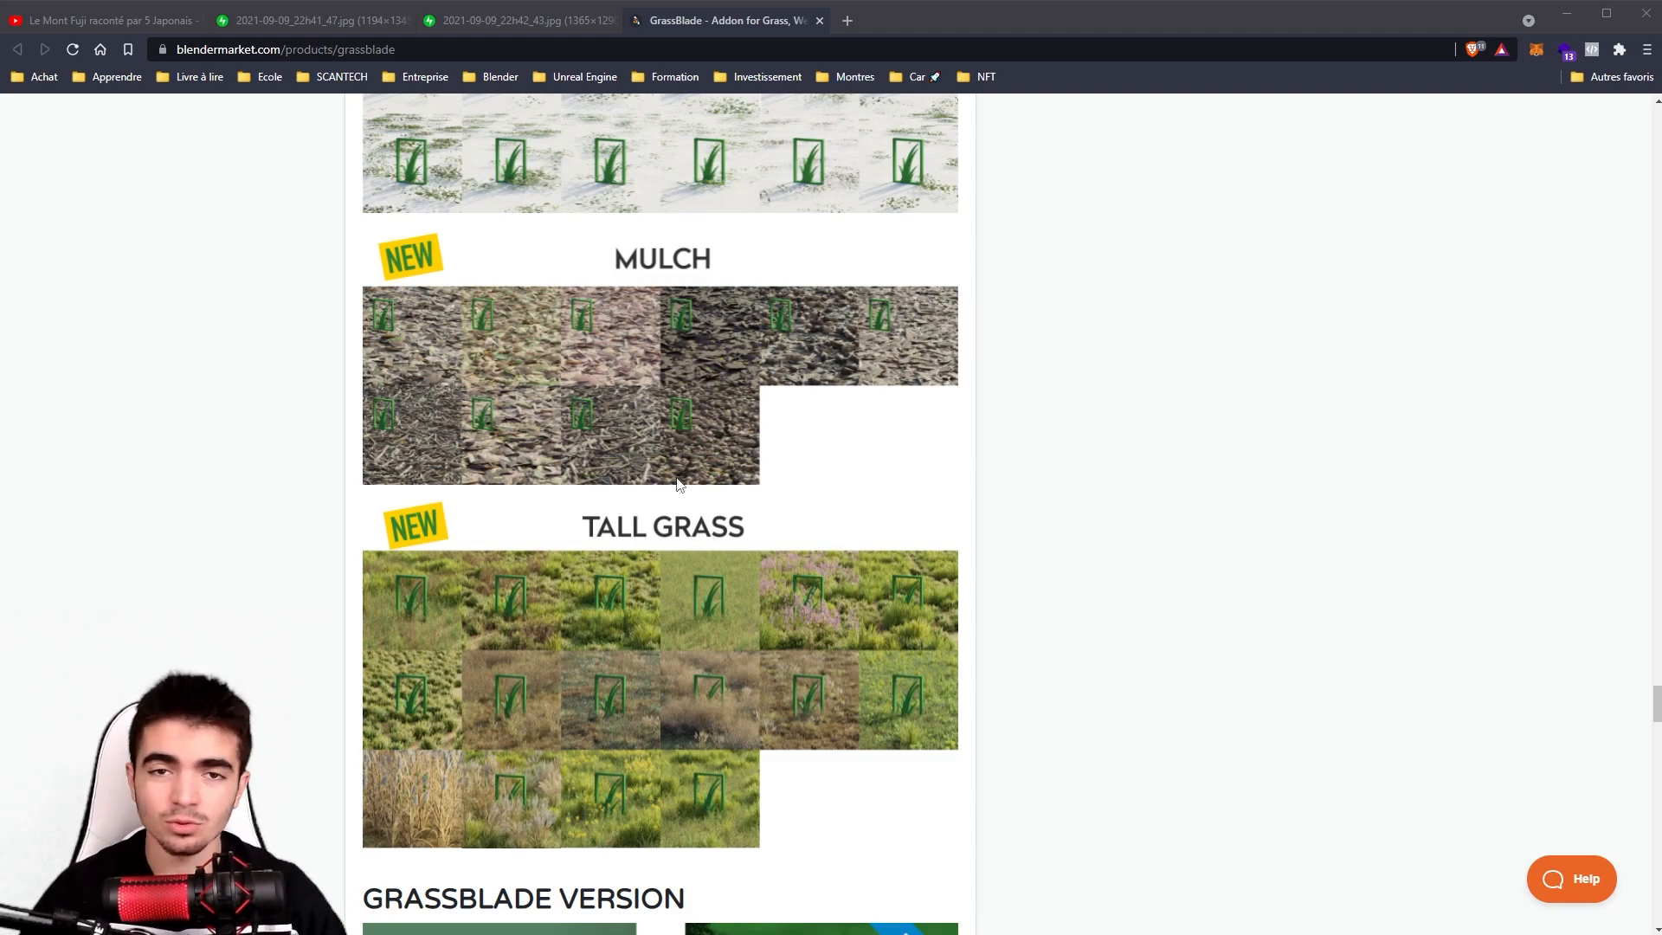
Examine the Field biome thumbnails and the list of crops in the biome collection.
scroll(1125, 597, "up", 15)
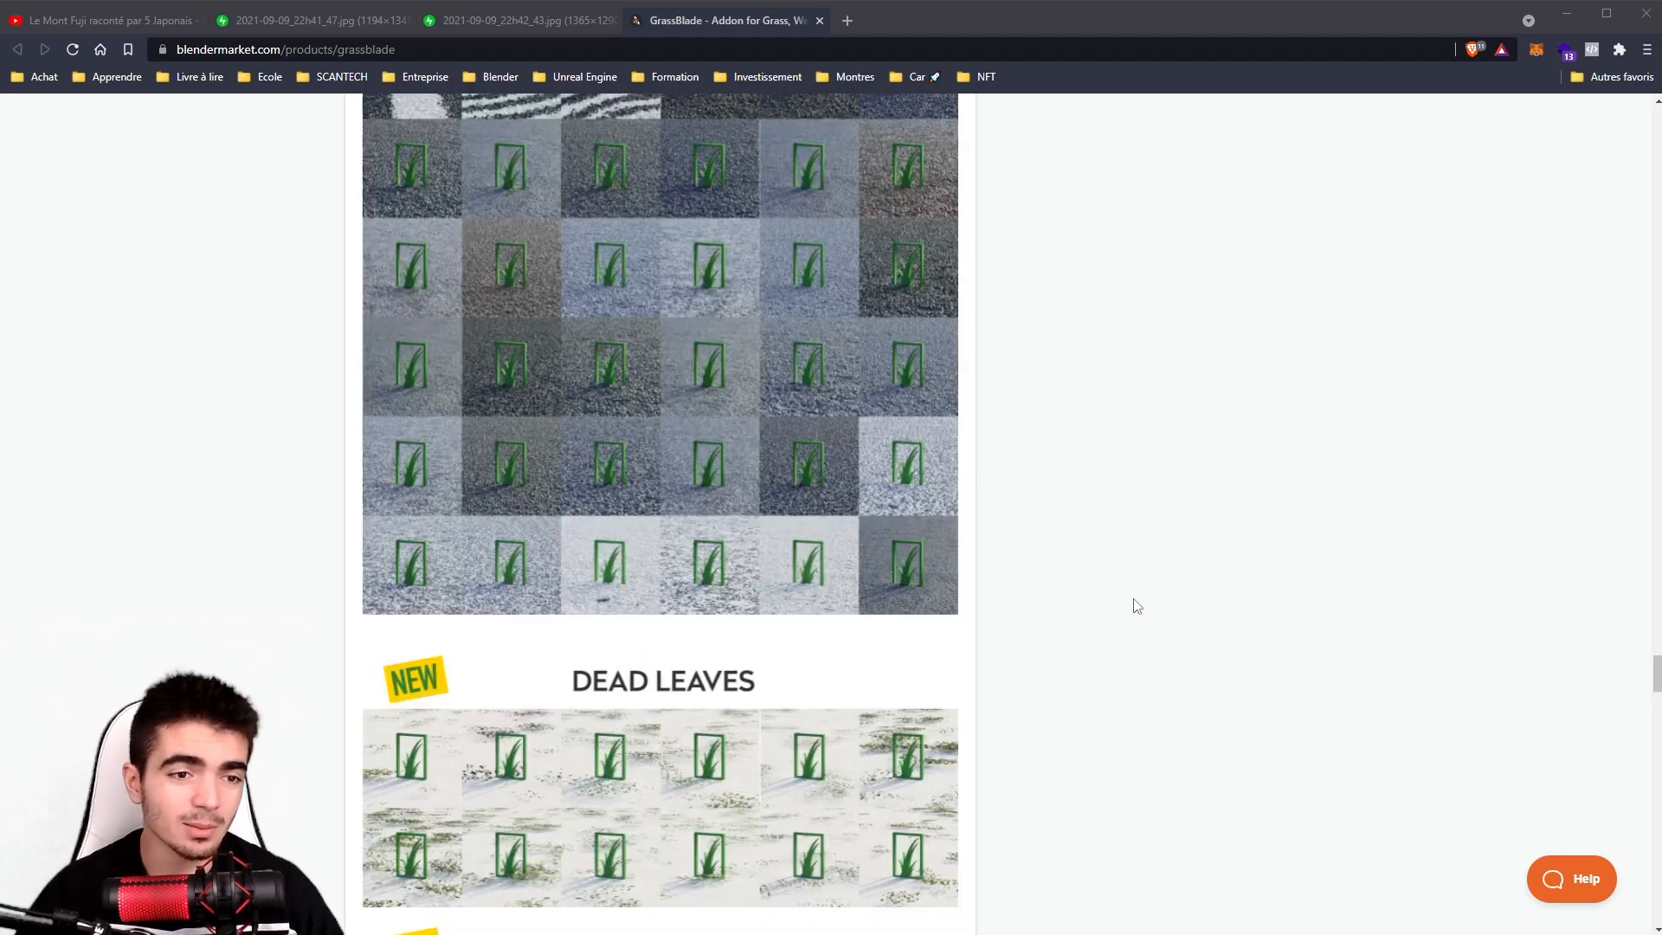
scroll(742, 638, "up", 15)
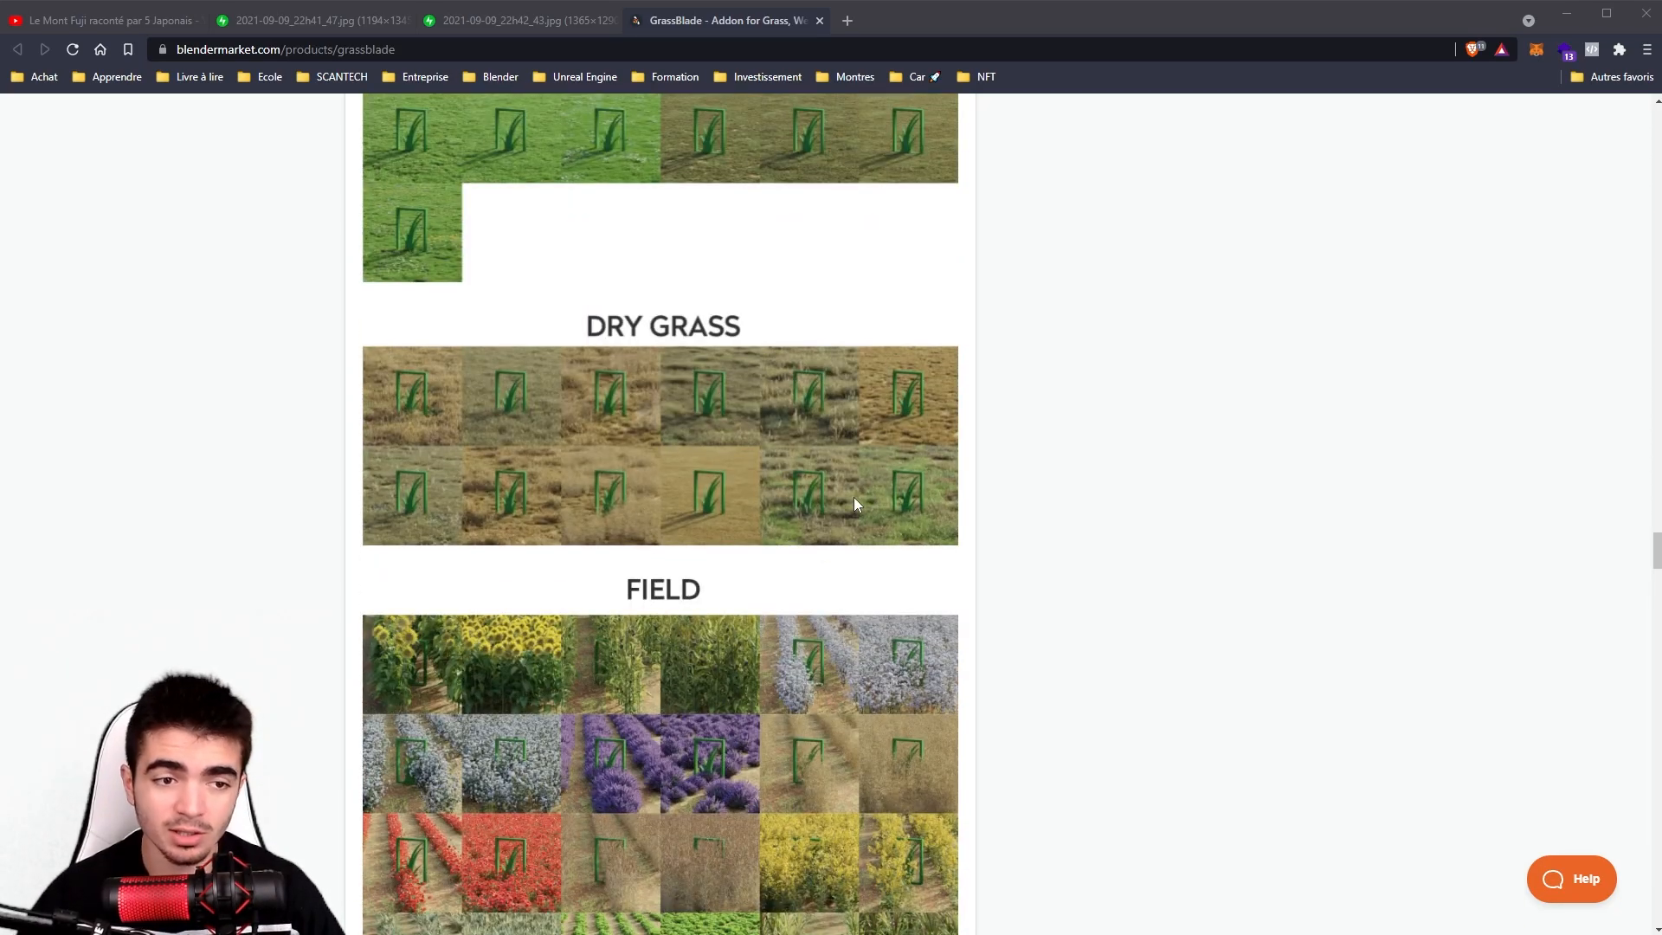
scroll(853, 497, "down", 3)
scroll(822, 459, "down", 2)
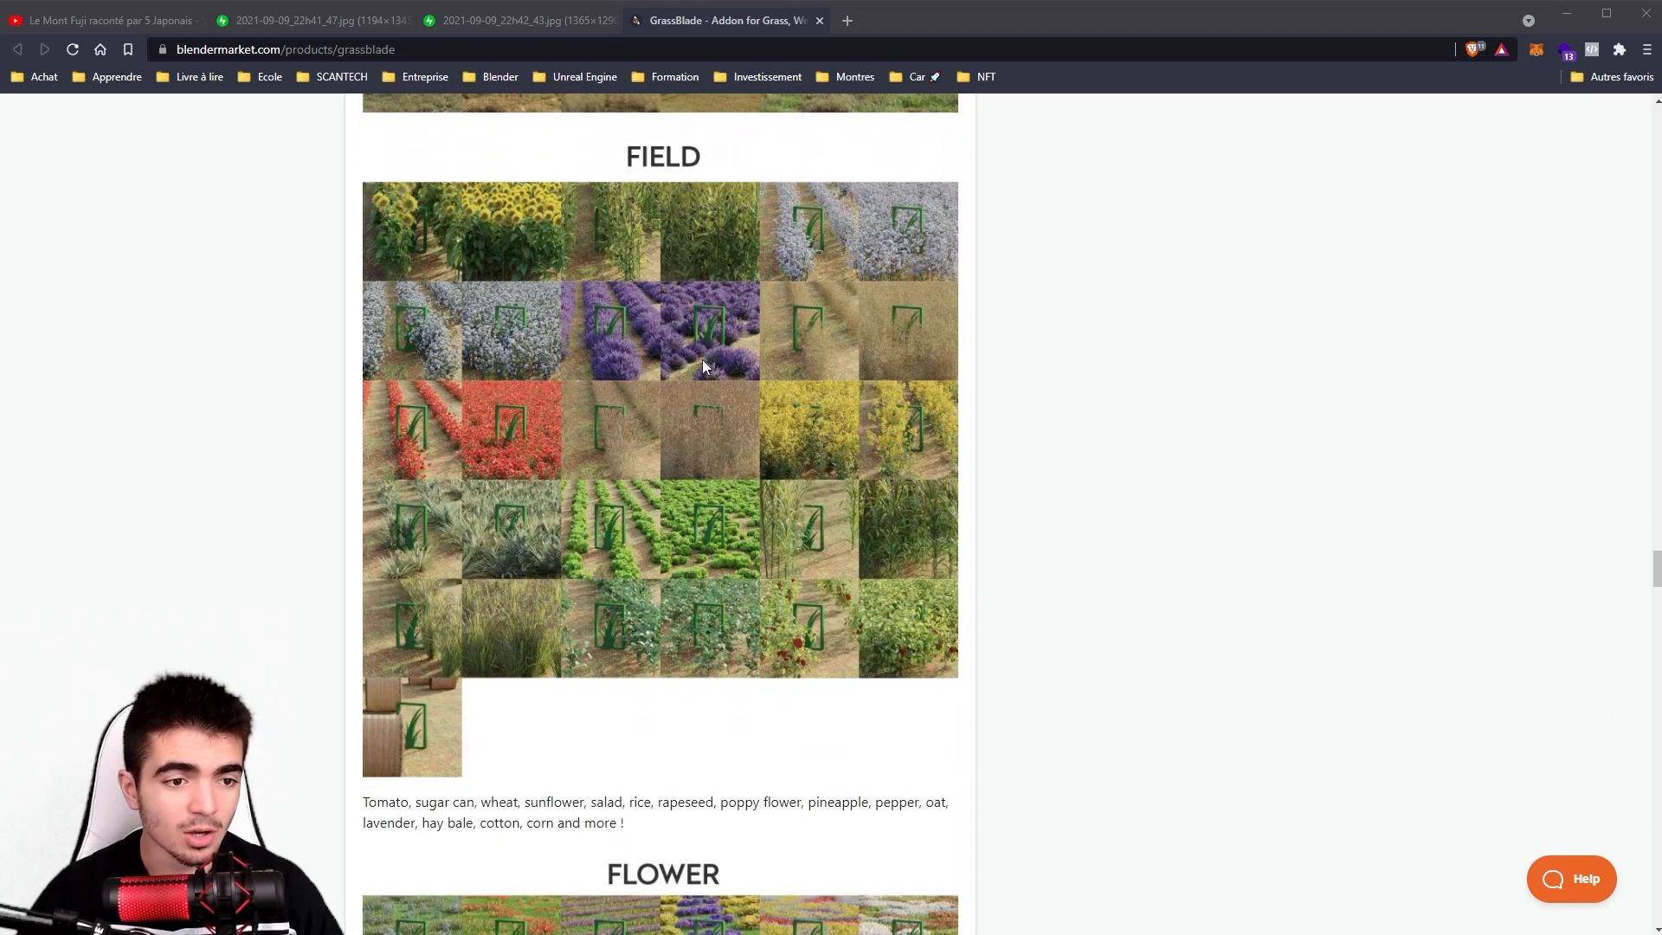
scroll(606, 329, "up", 1)
scroll(585, 580, "up", 1)
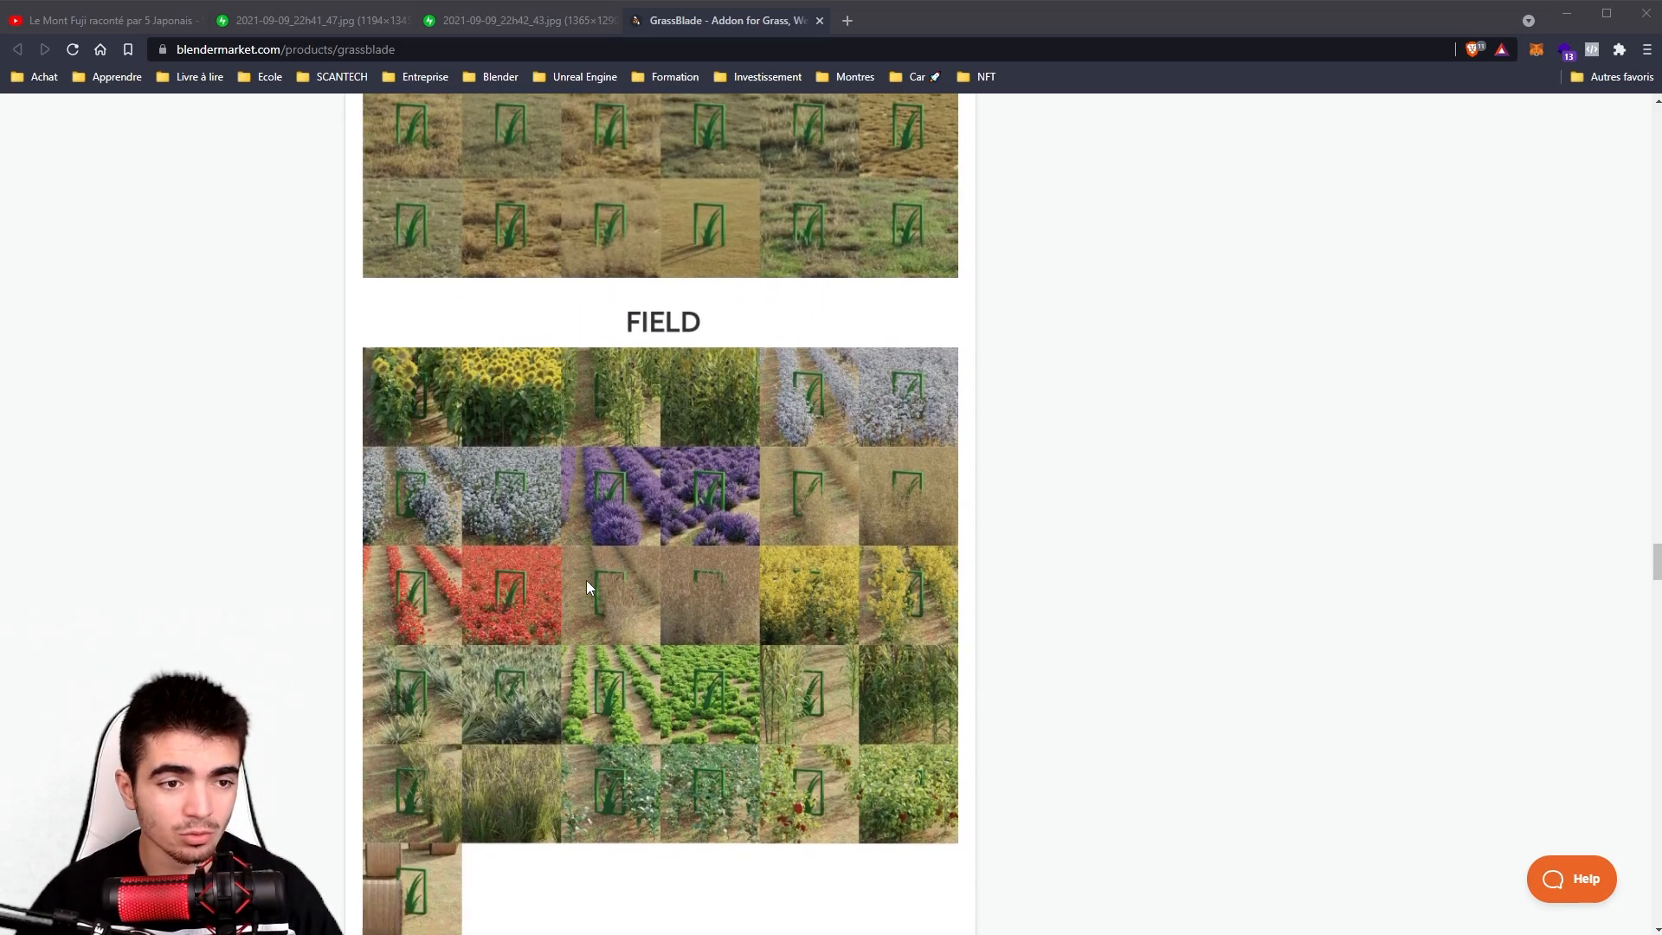
scroll(729, 534, "down", 1)
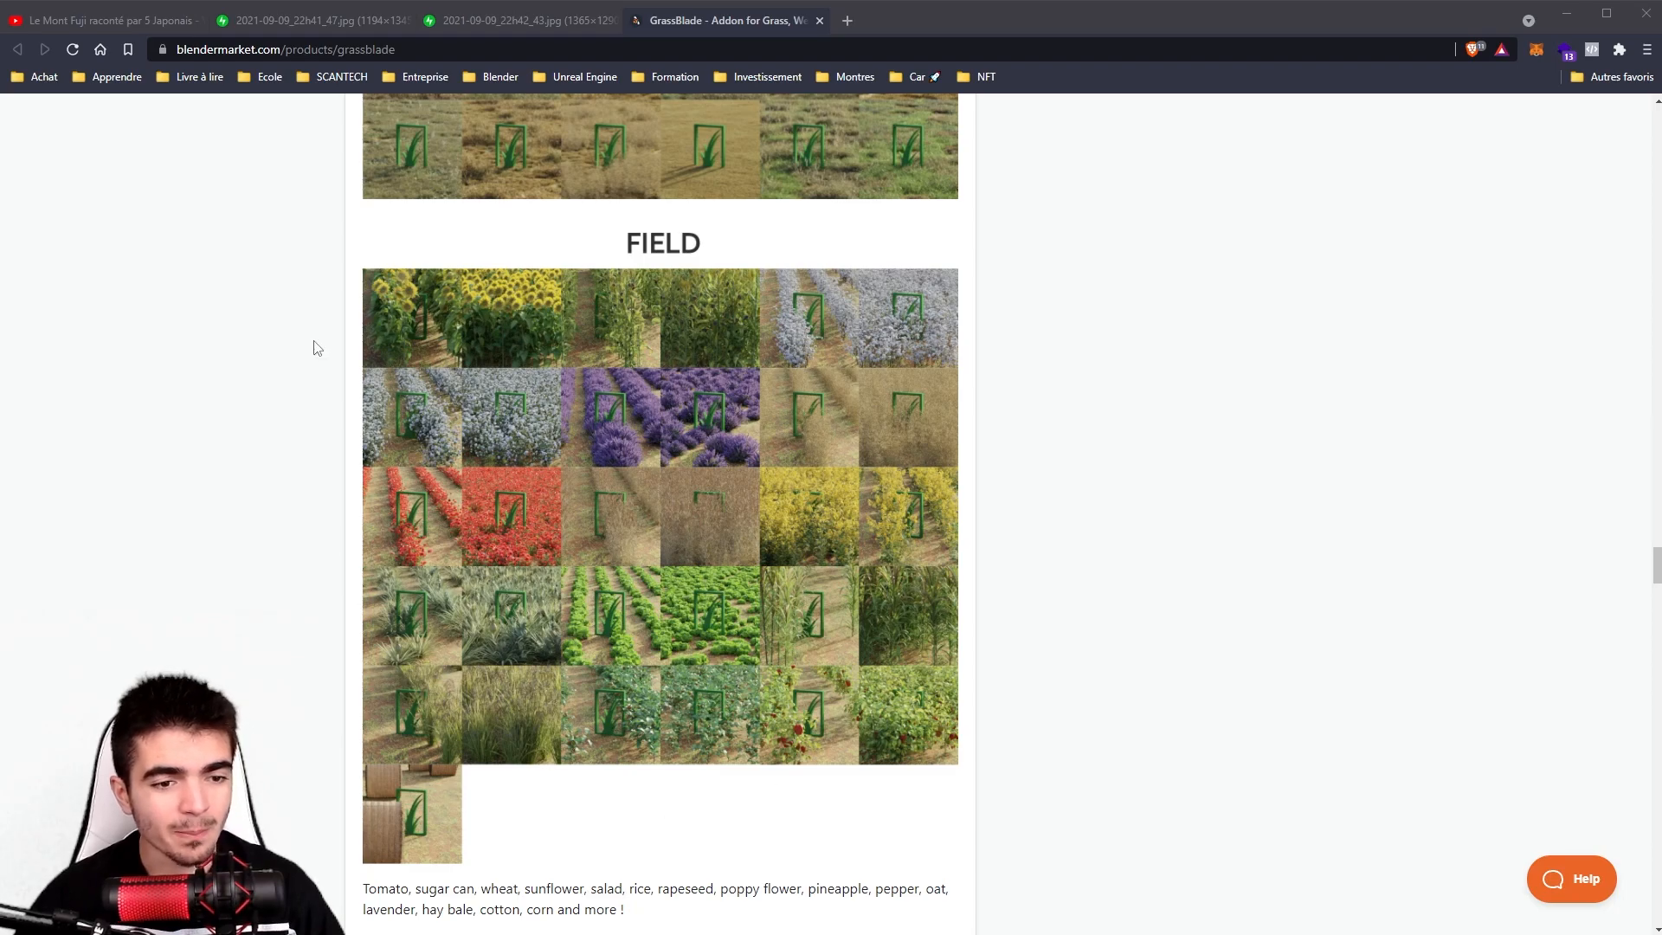
scroll(584, 699, "down", 1)
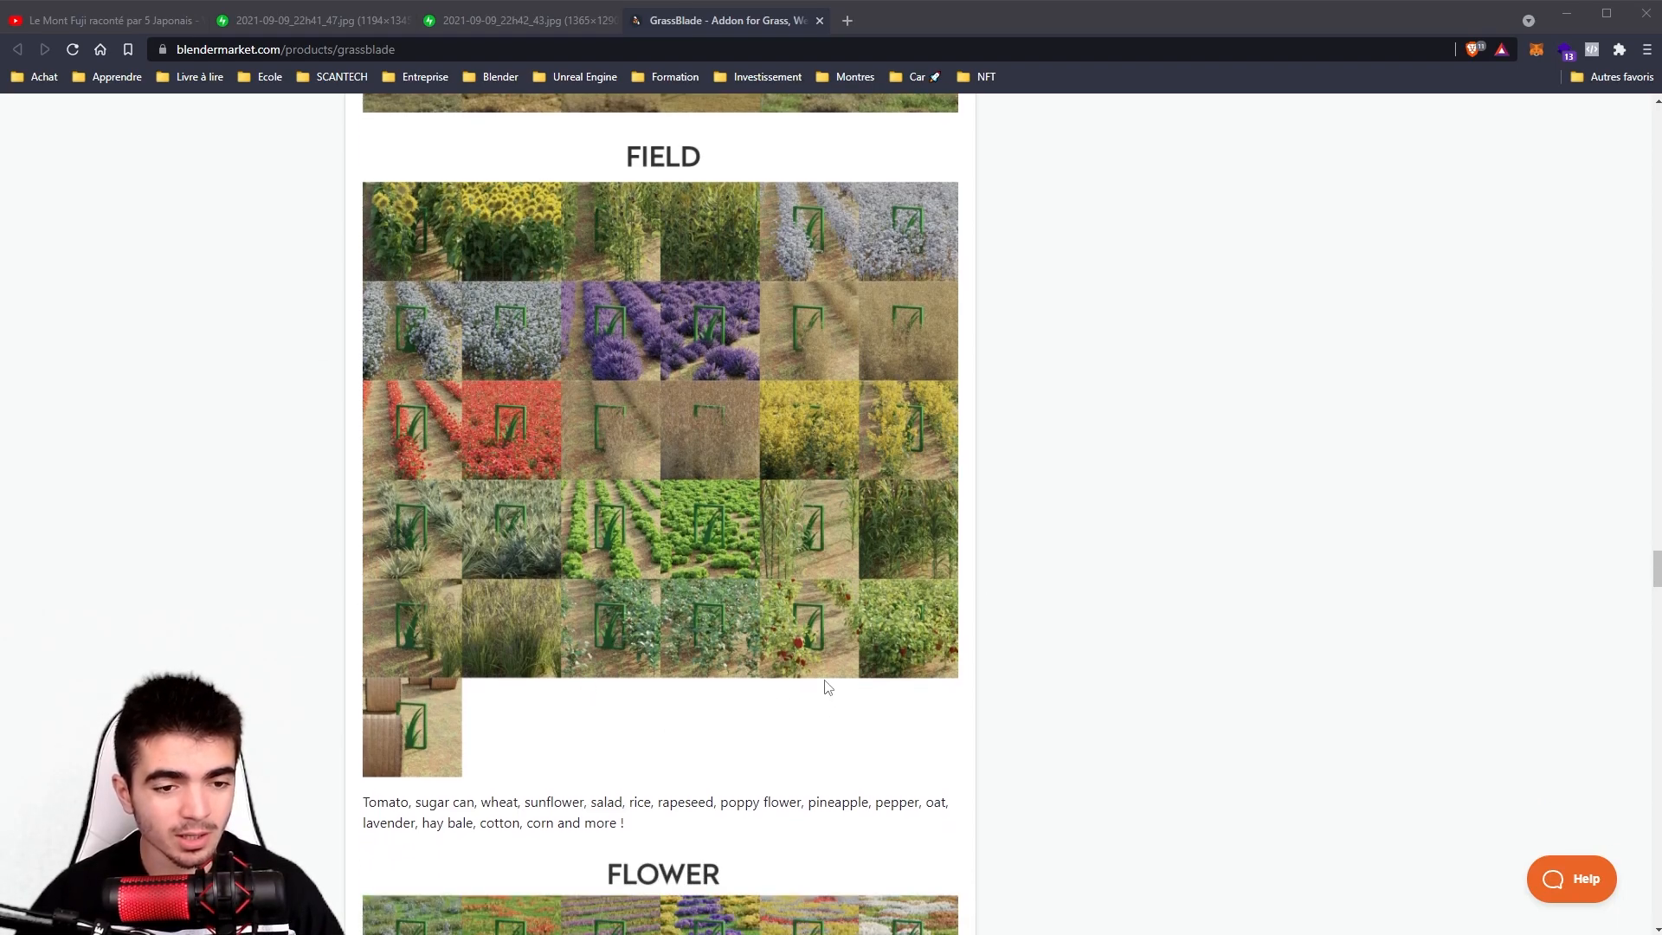
scroll(784, 662, "up", 2)
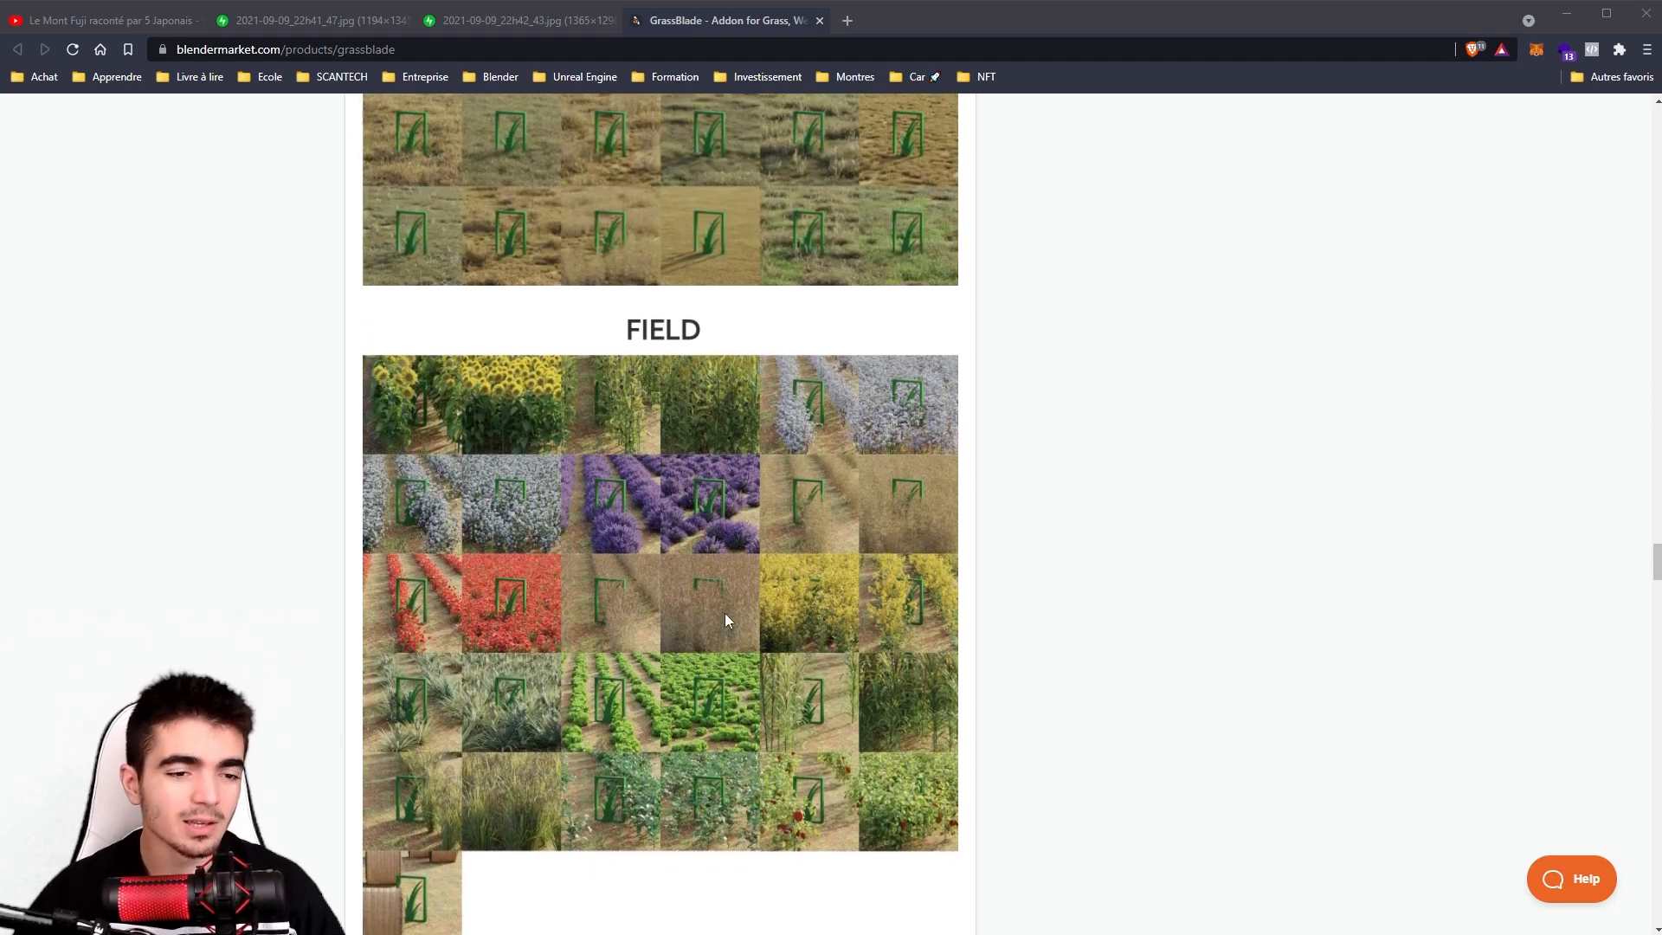
scroll(724, 613, "down", 1)
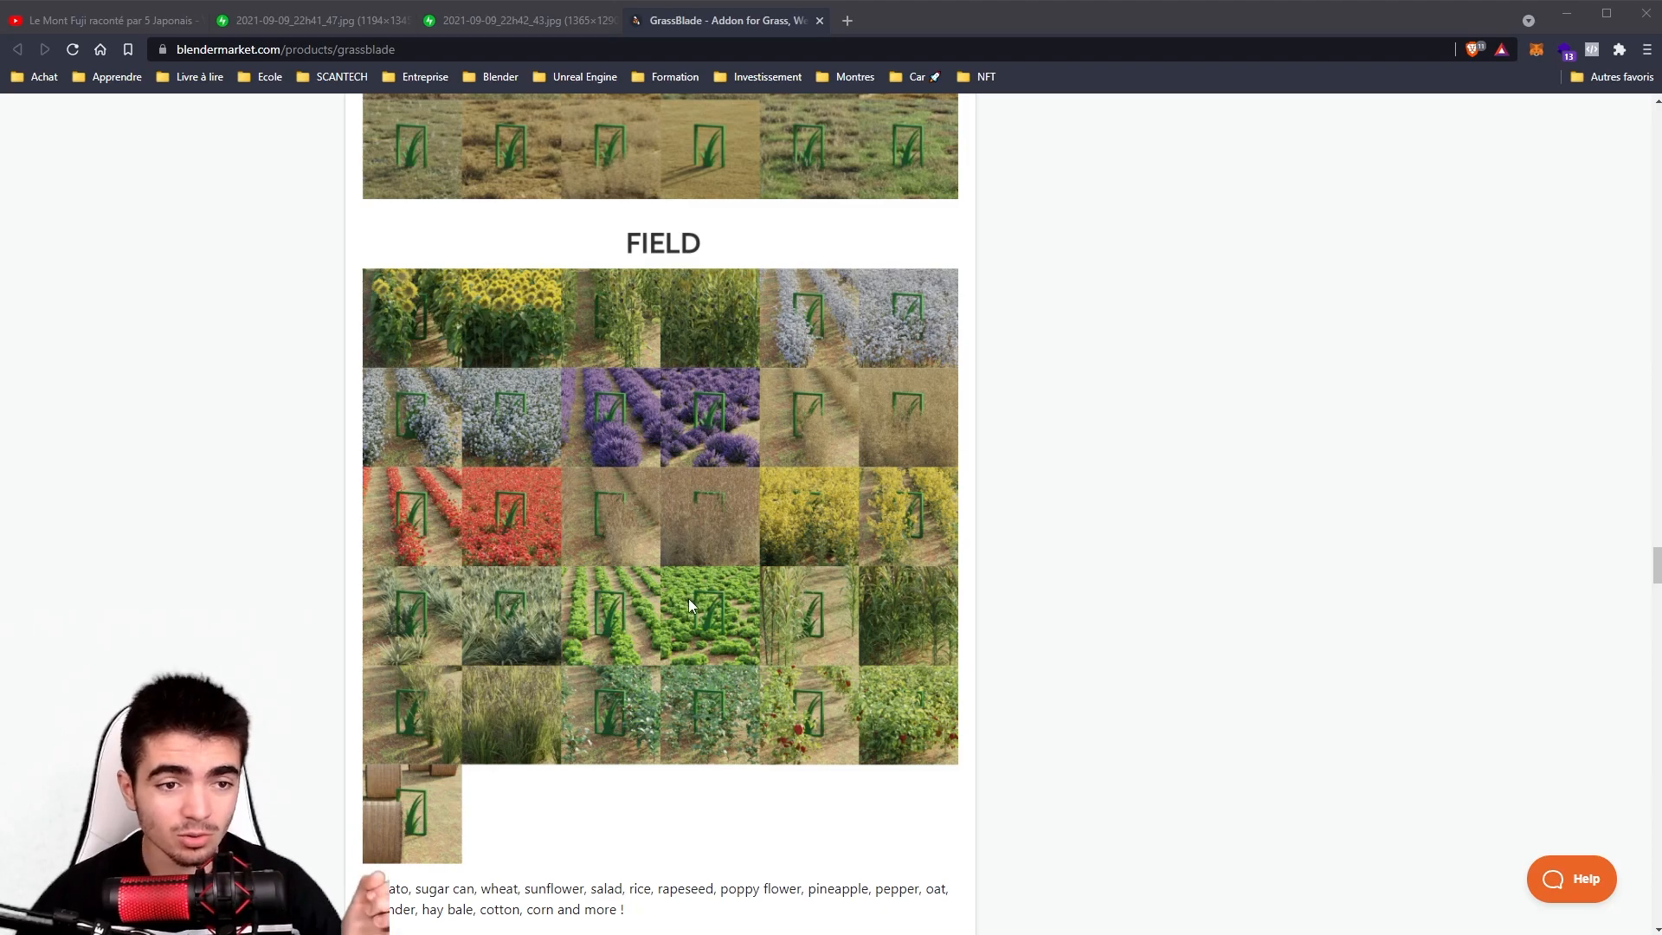
scroll(672, 605, "down", 3)
scroll(713, 572, "up", 2)
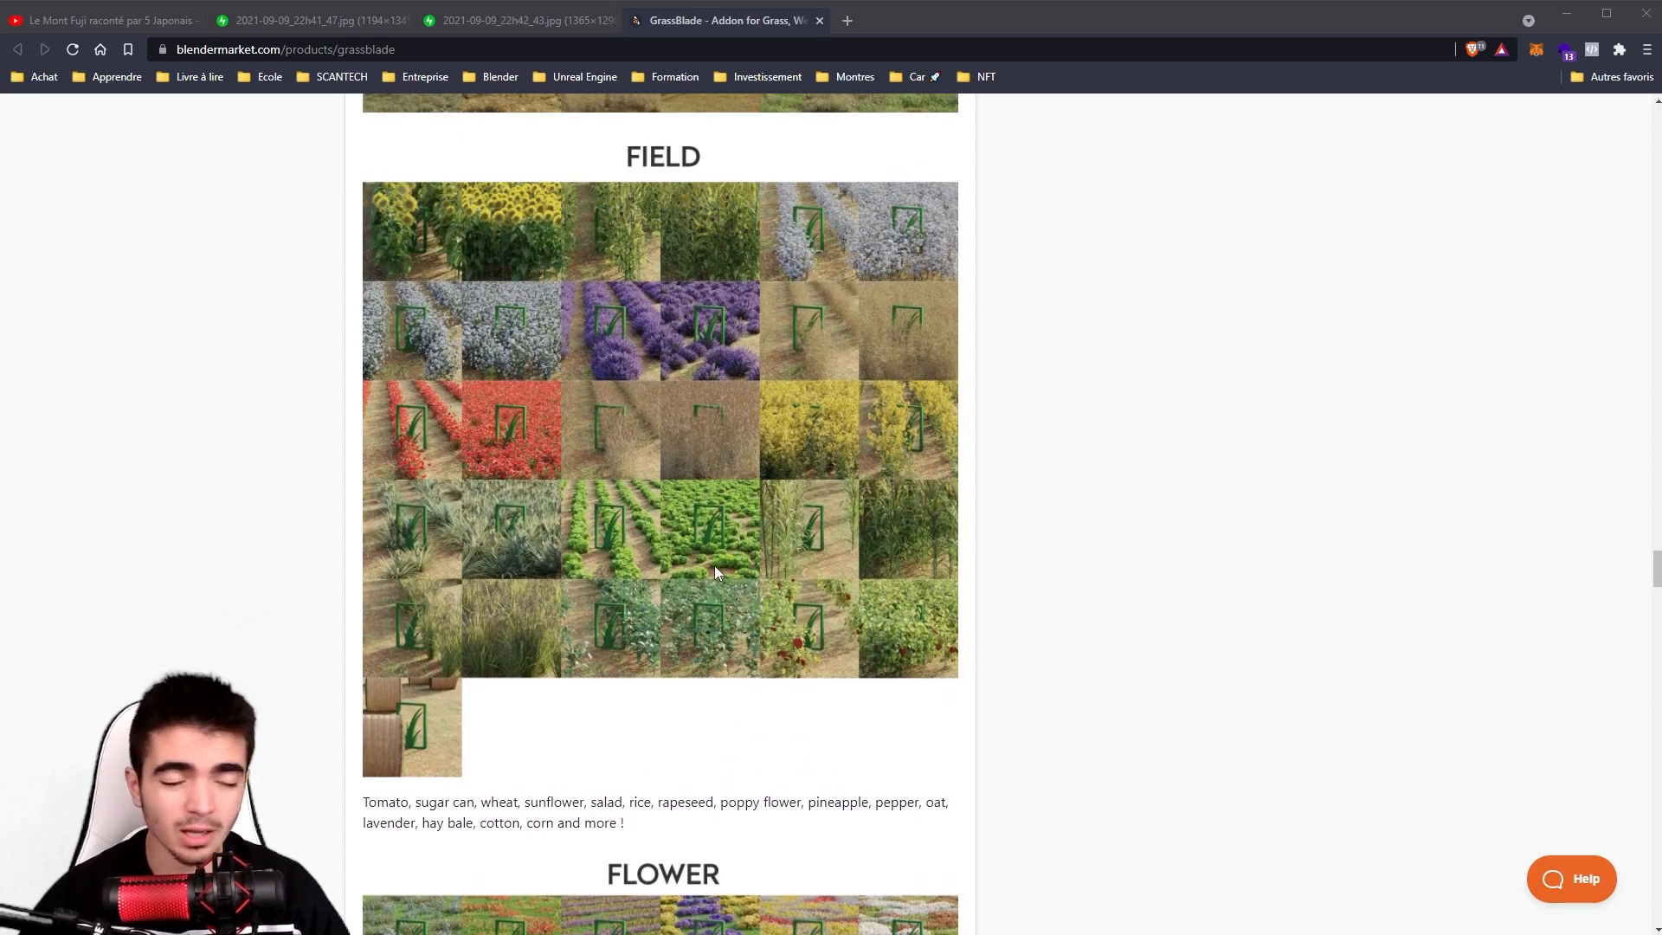
scroll(672, 534, "up", 1)
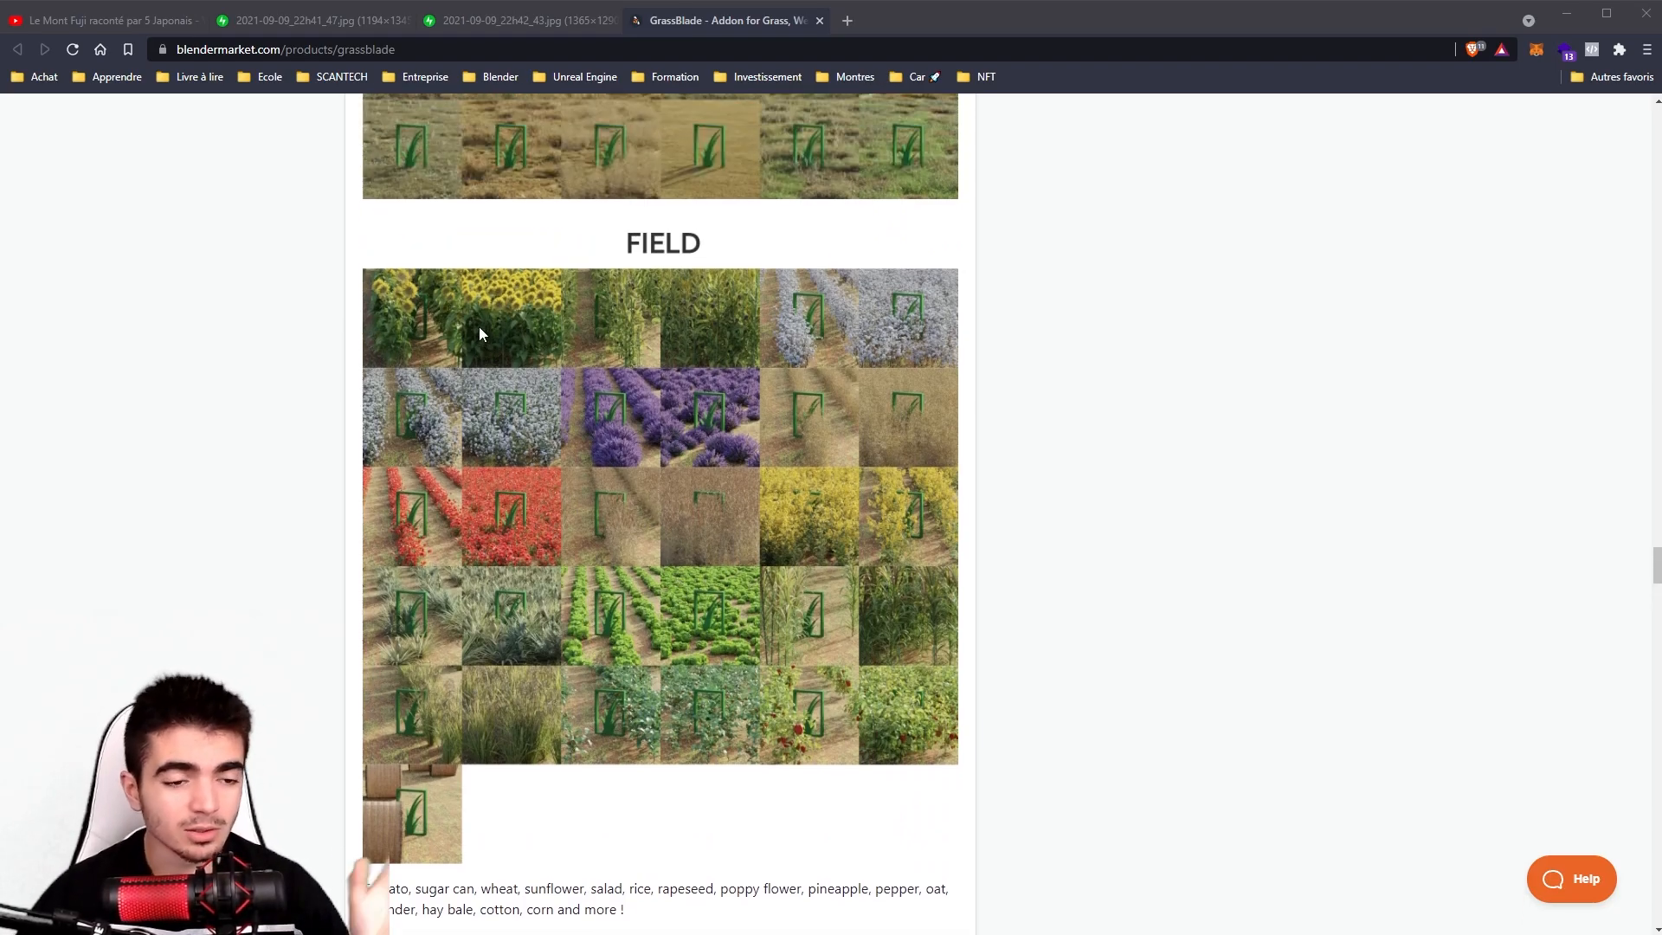
scroll(577, 468, "down", 1)
Look over the Pebbles biomes and return to the beginning of the product page.
scroll(578, 468, "down", 20)
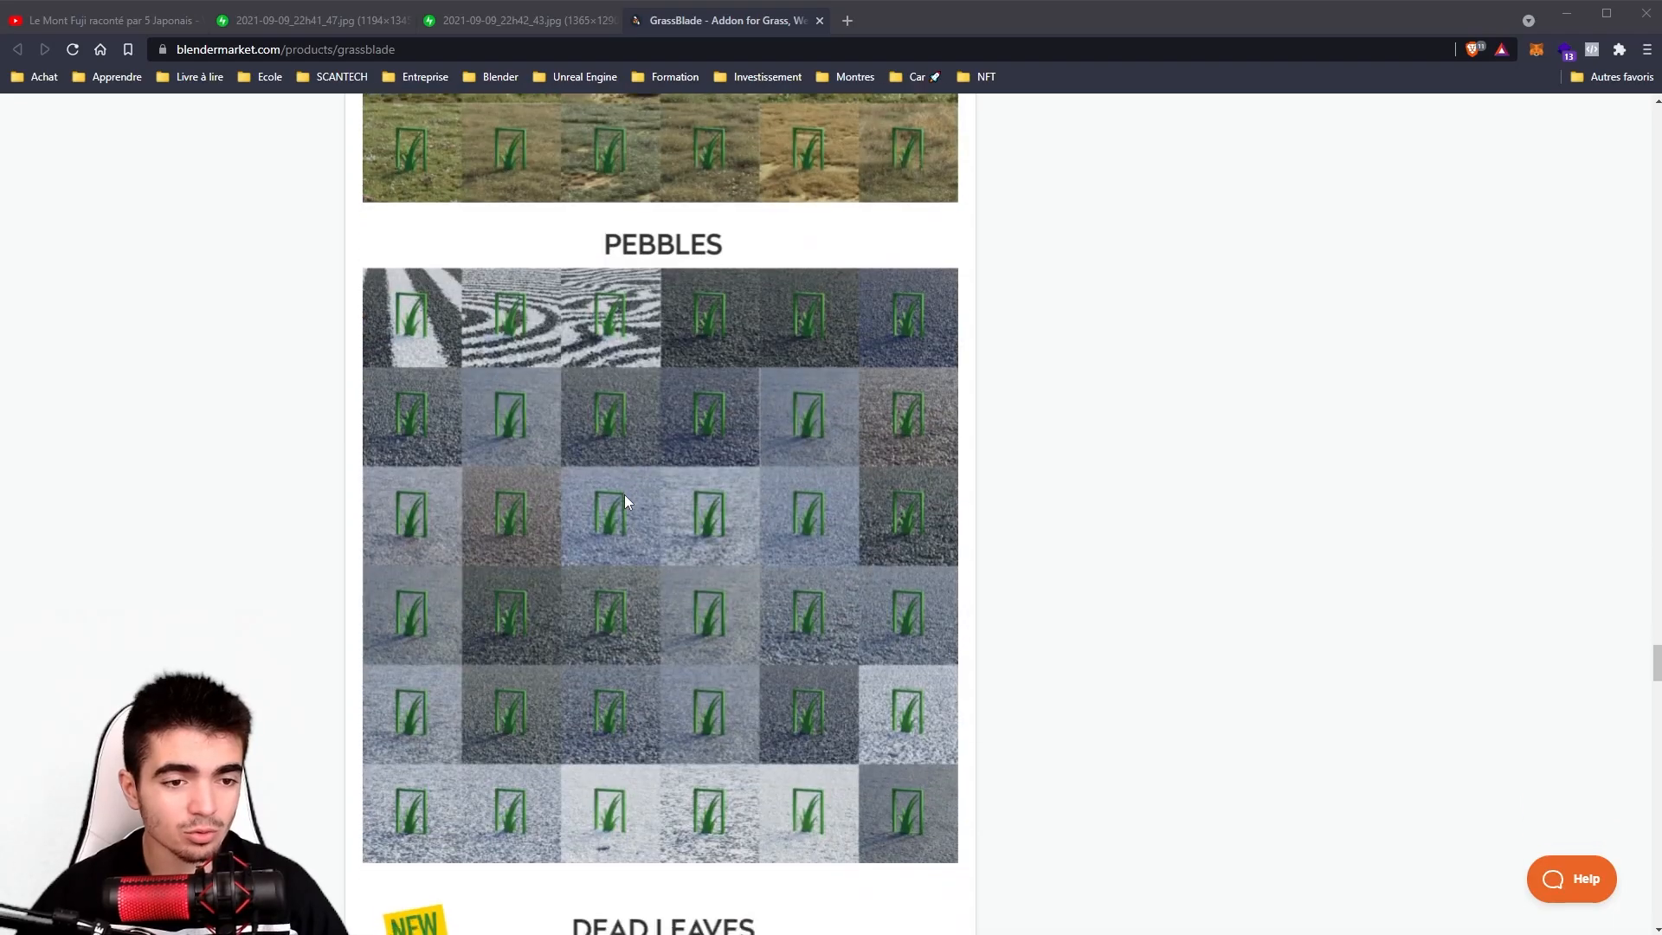
scroll(922, 568, "down", 7)
scroll(1061, 474, "up", 20)
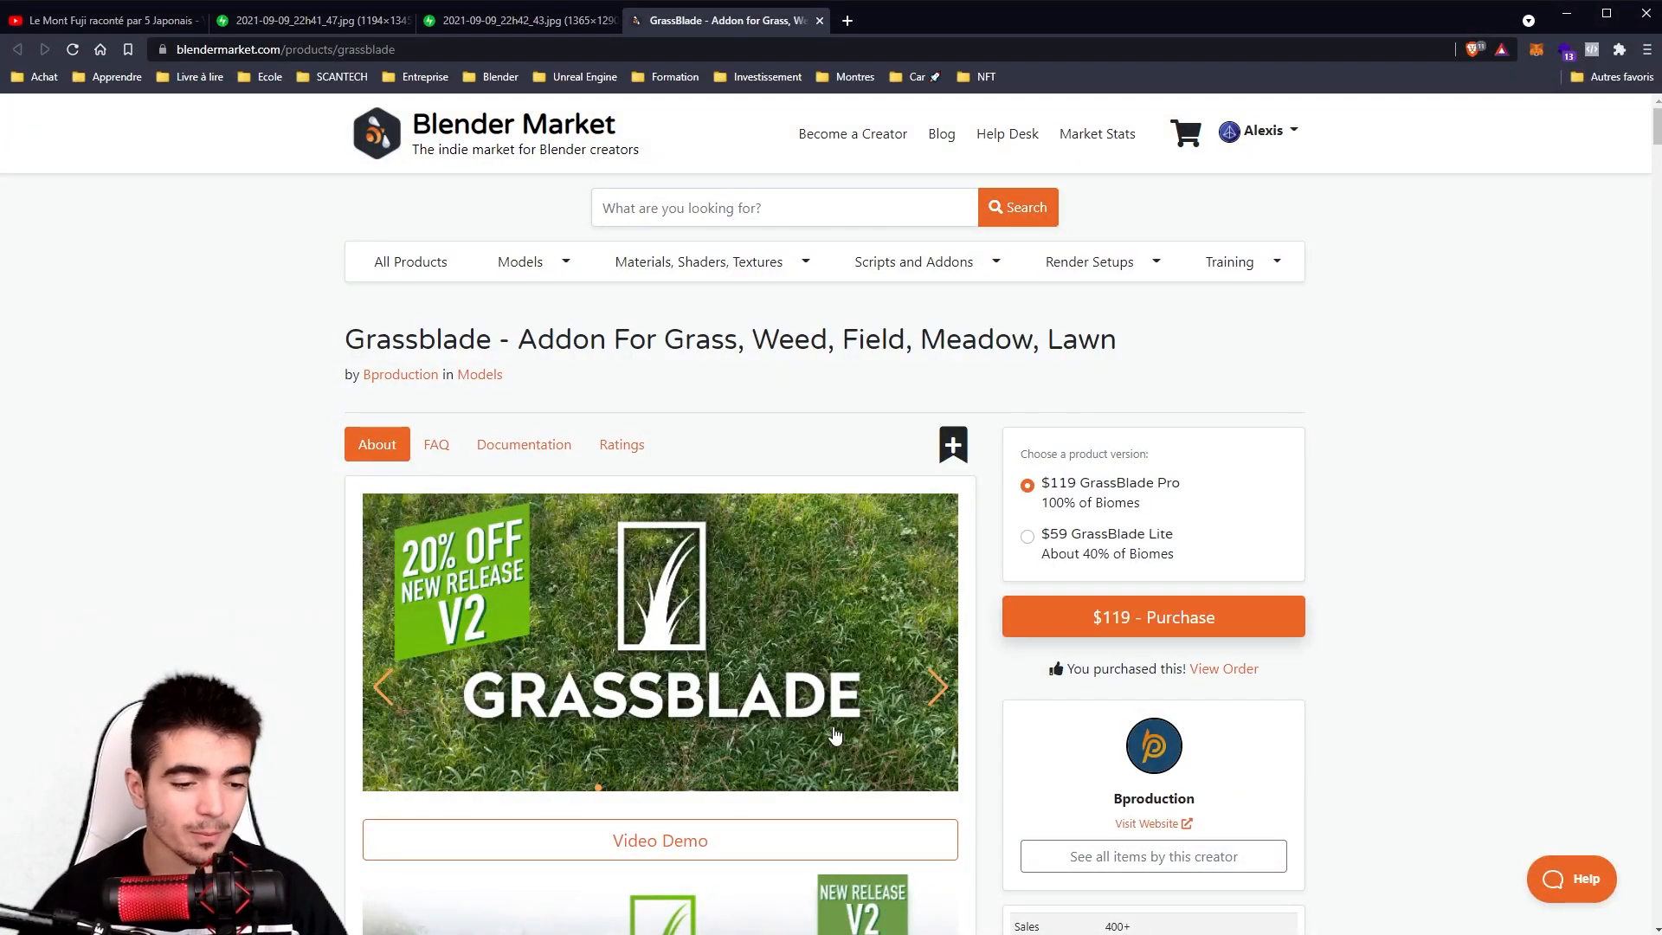
Switch to Blender and display the scene in rendered viewport shading.
key("alt+Tab")
mouse_move(791, 695)
middle_mouse_down()
mouse_move(772, 542)
mouse_move(805, 520)
middle_mouse_up()
left_click(1340, 82)
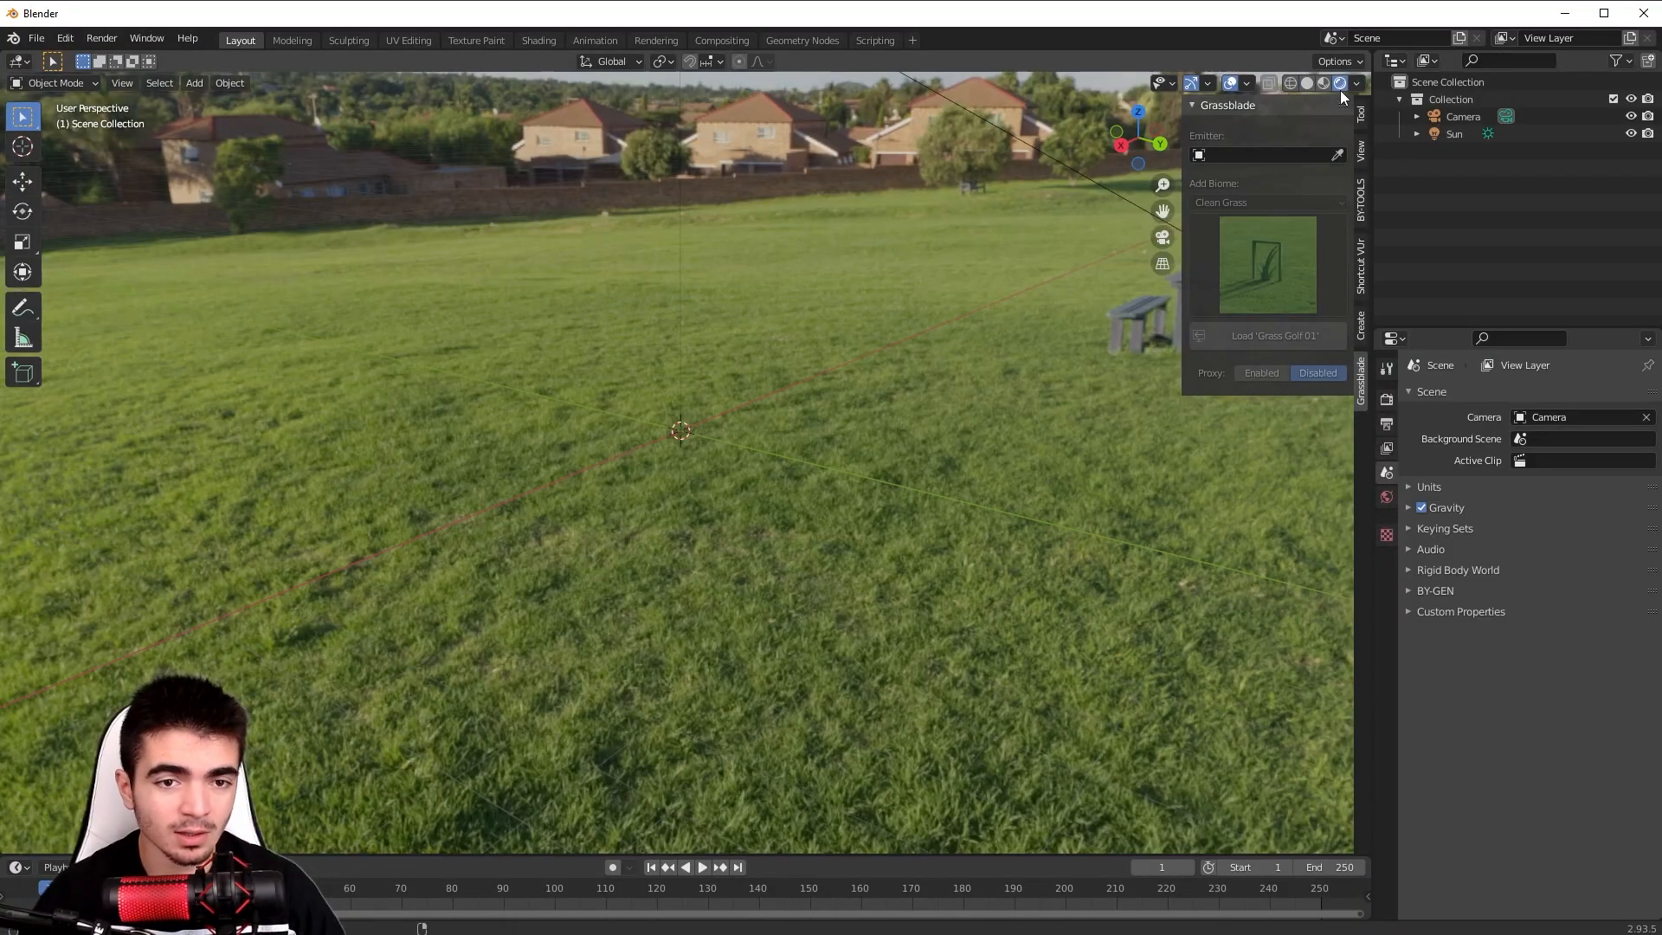
Inspect the scene's surrounding environment and select the Sun light.
mouse_move(790, 415)
middle_mouse_down()
mouse_move(770, 396)
mouse_move(590, 396)
mouse_move(606, 381)
middle_mouse_up()
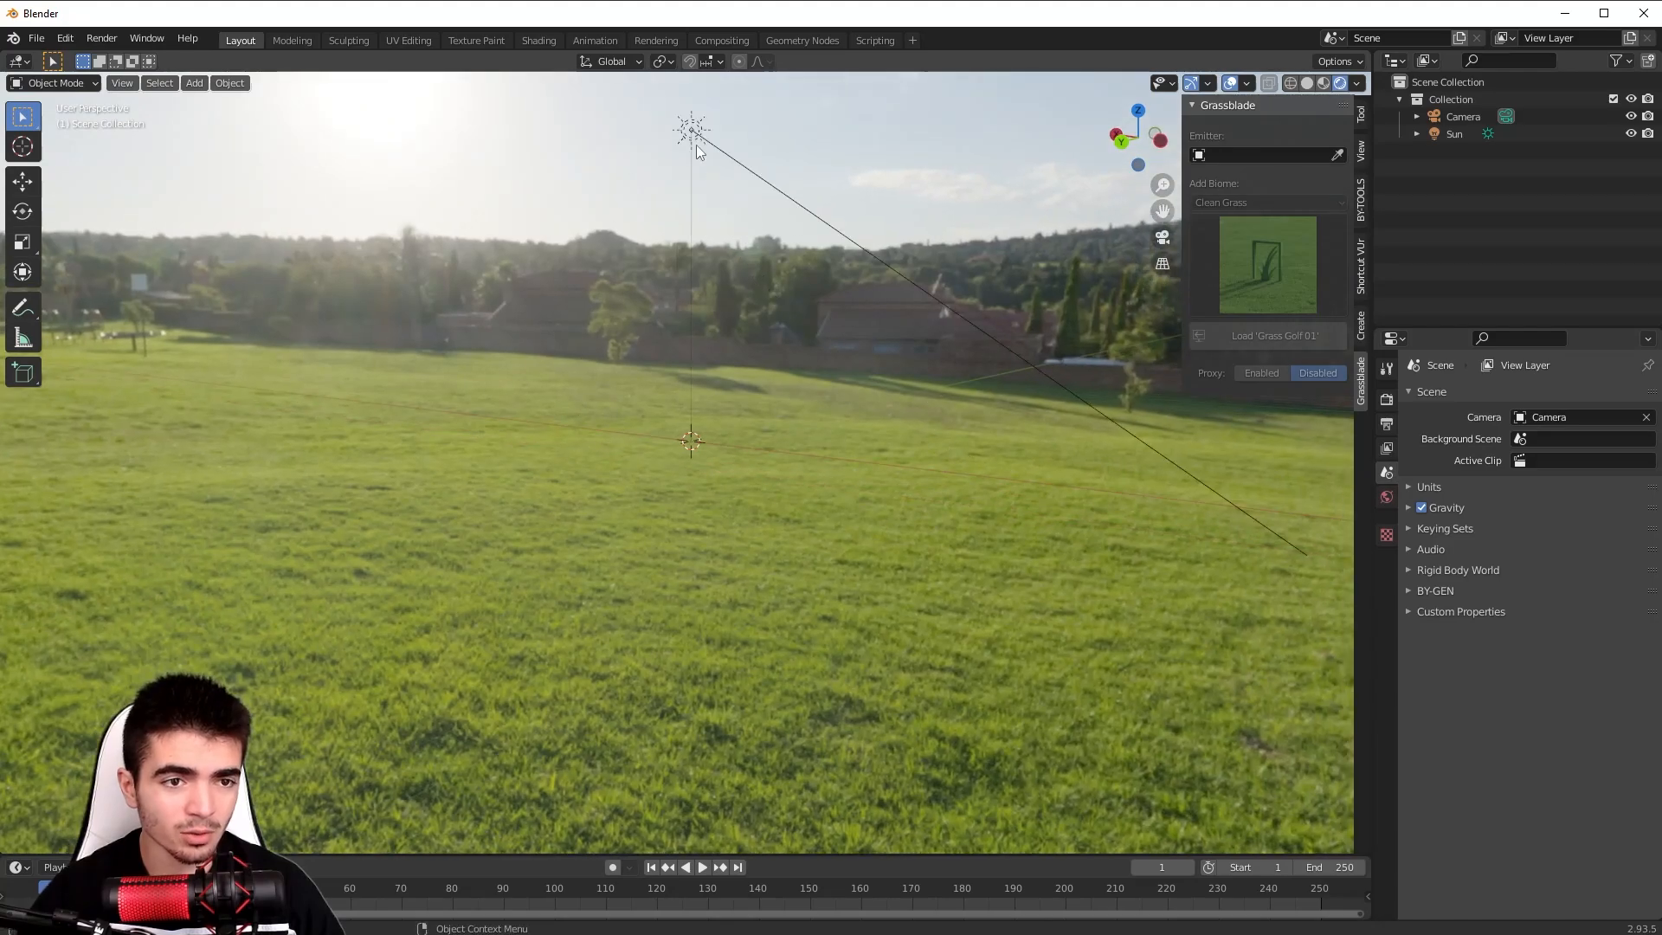
left_click(686, 143)
middle_click_drag(683, 165, 839, 362)
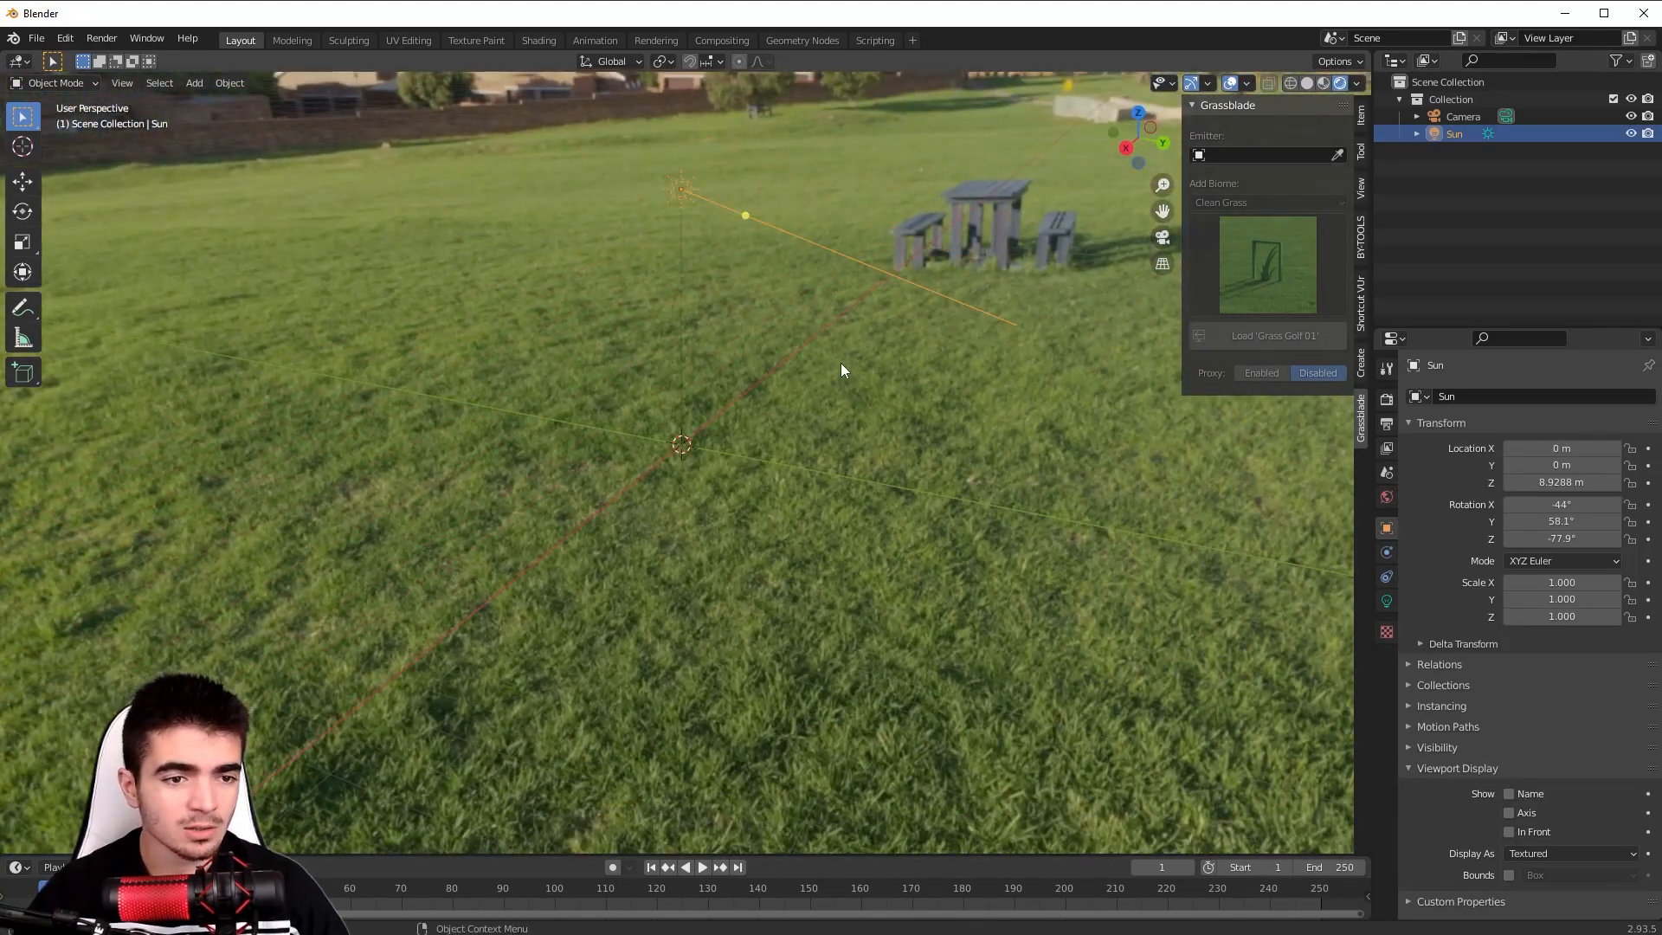
Add a plane at the scene's origin and scale its geometry by 10 in Edit Mode.
key("shift+a")
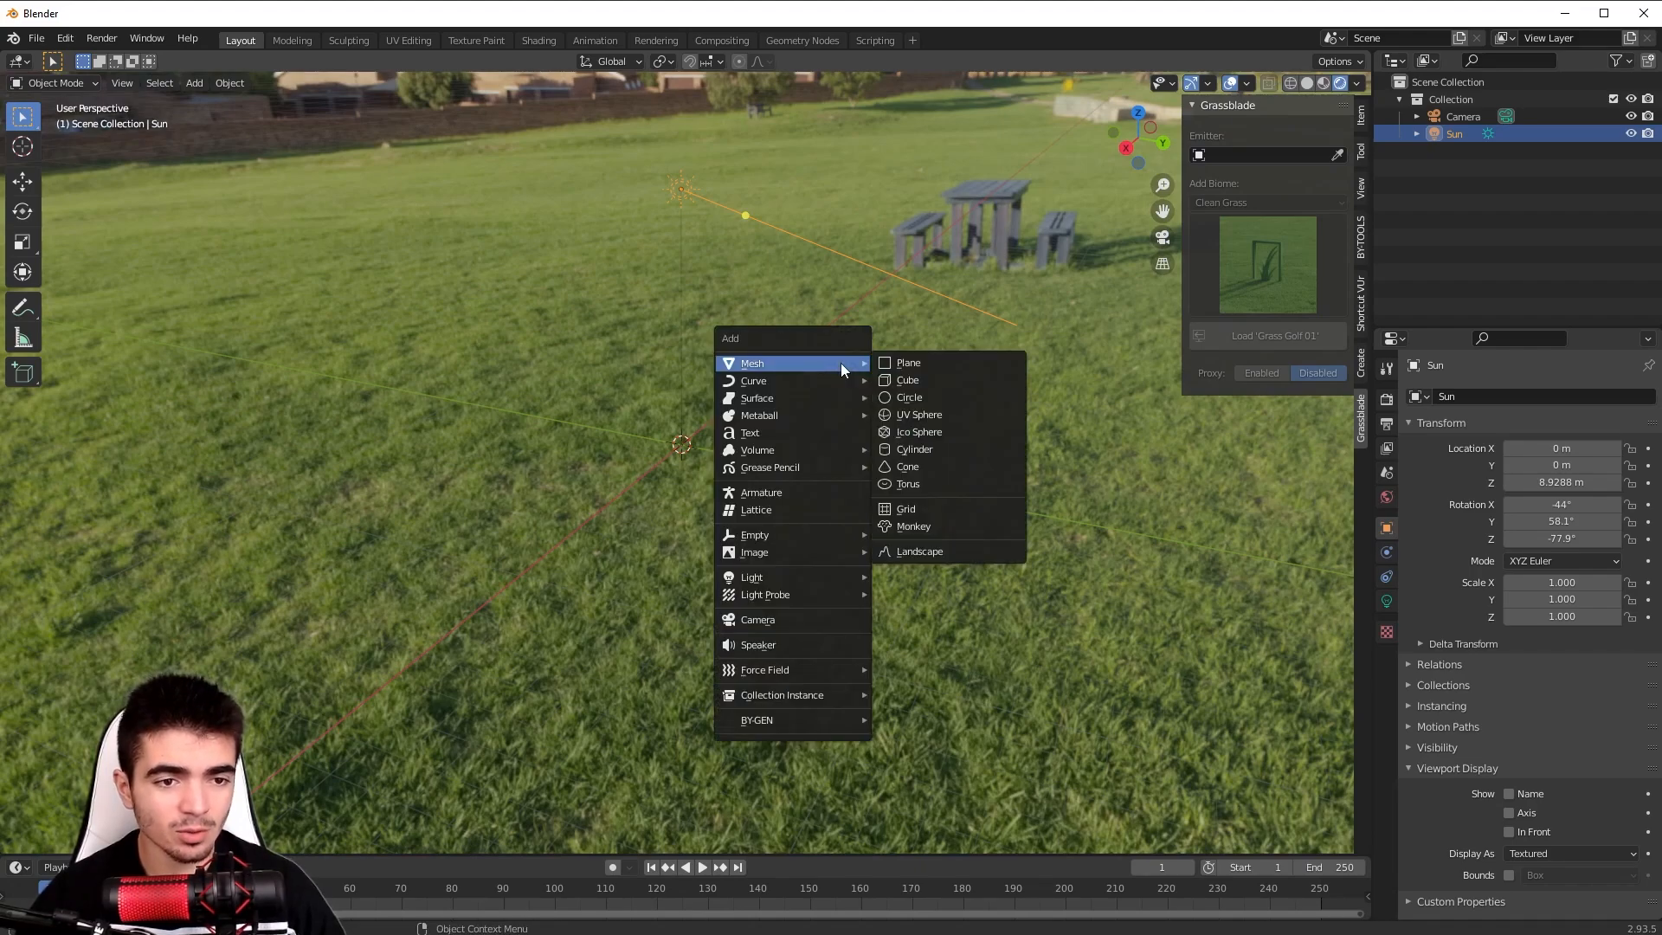
left_click(923, 359)
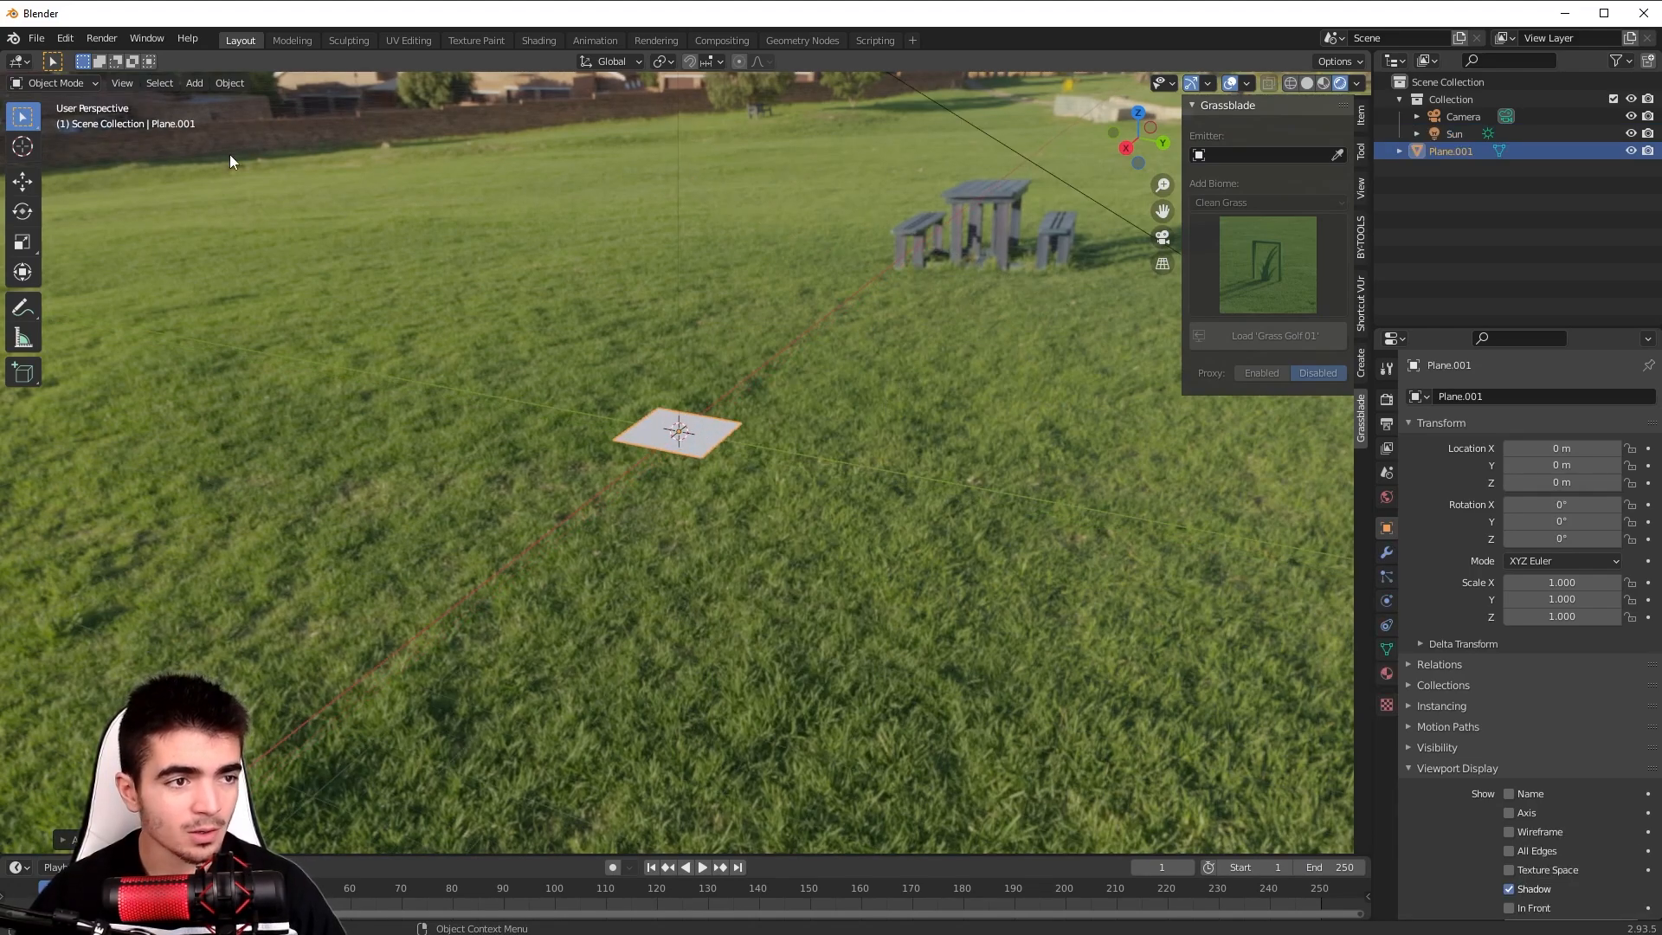
left_click(61, 86)
left_click(45, 122)
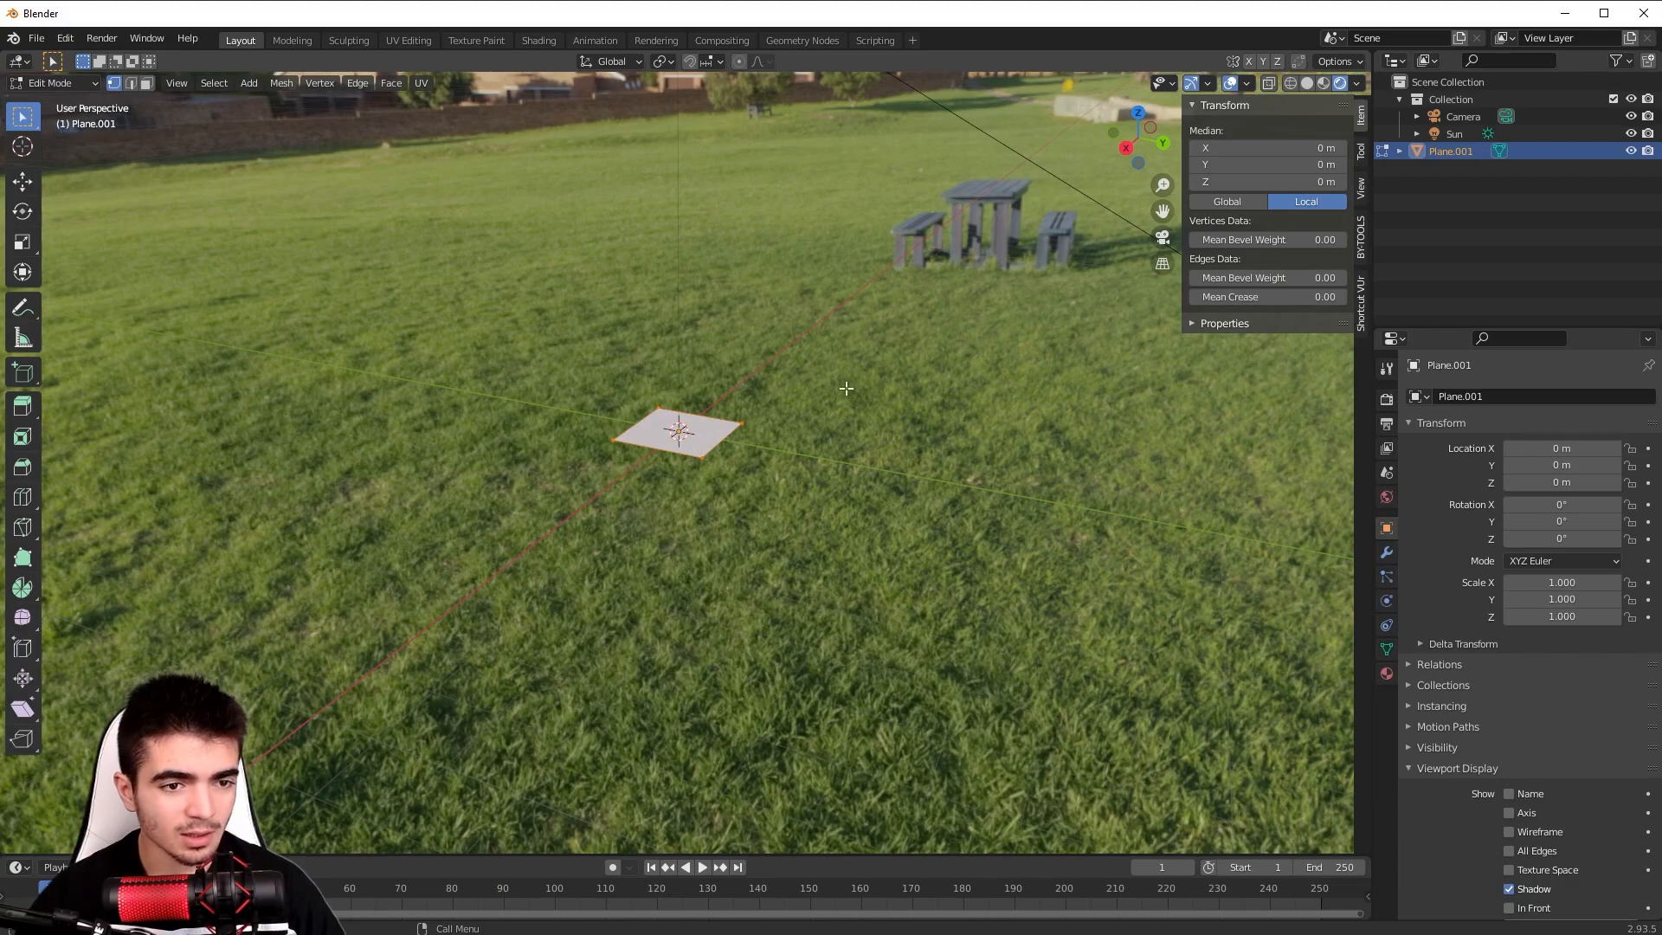
type("s10")
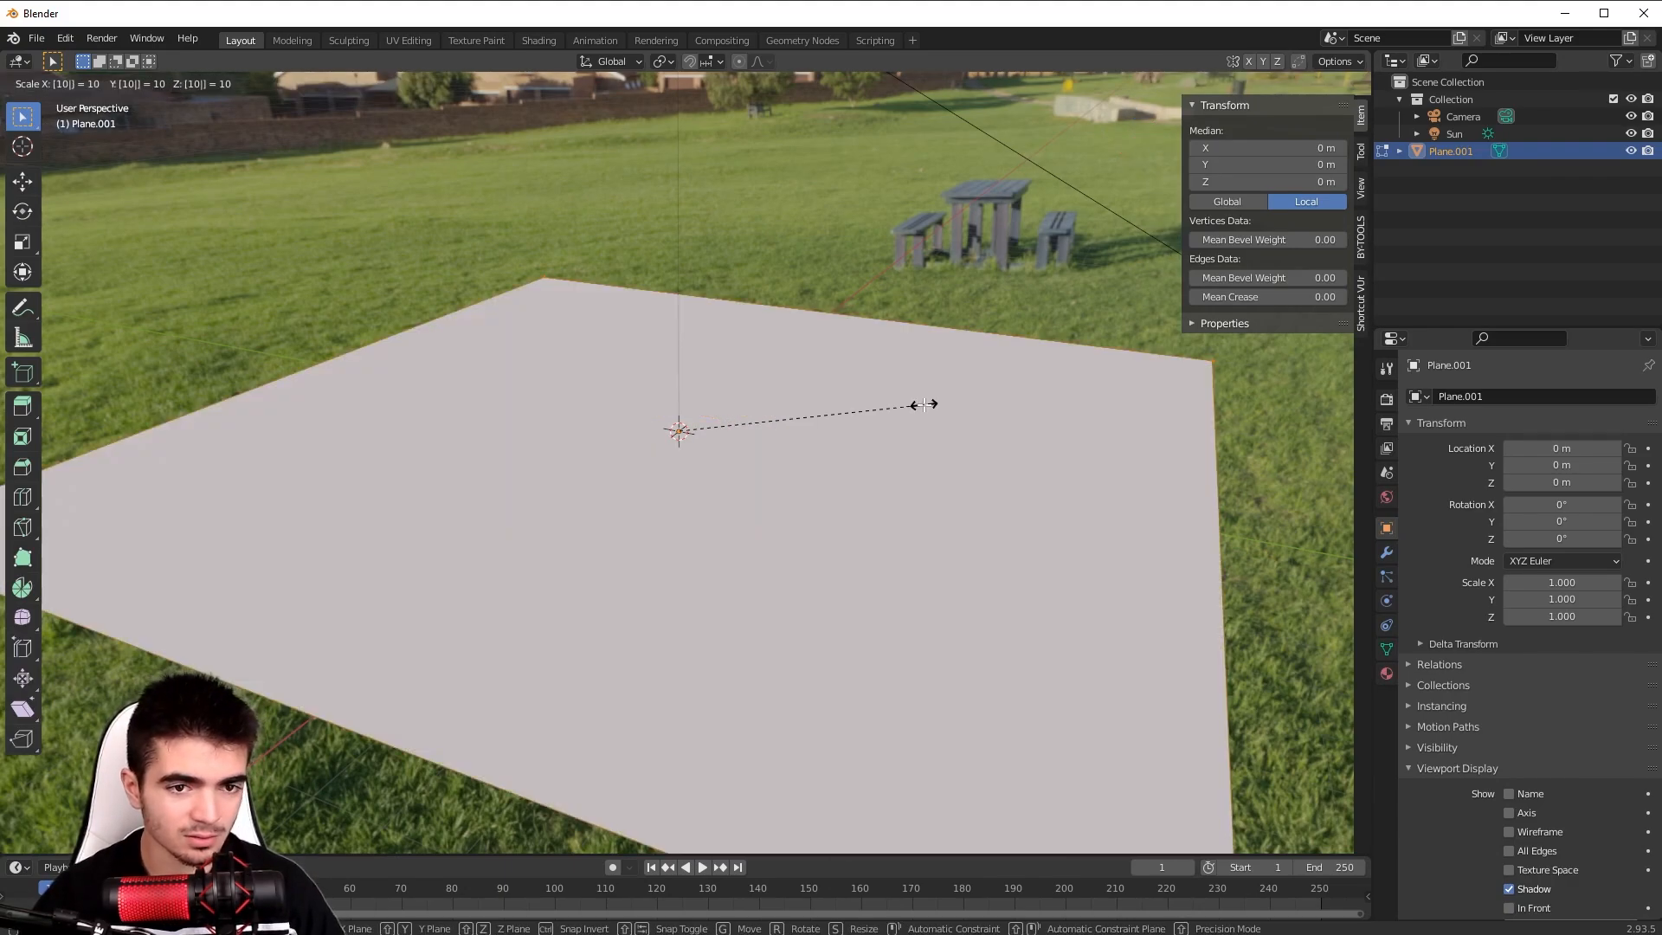
key("Return")
scroll(962, 418, "down", 2)
middle_click_drag(774, 385, 1116, 322)
Return the plane to Object Mode and apply its scale.
left_click(54, 83)
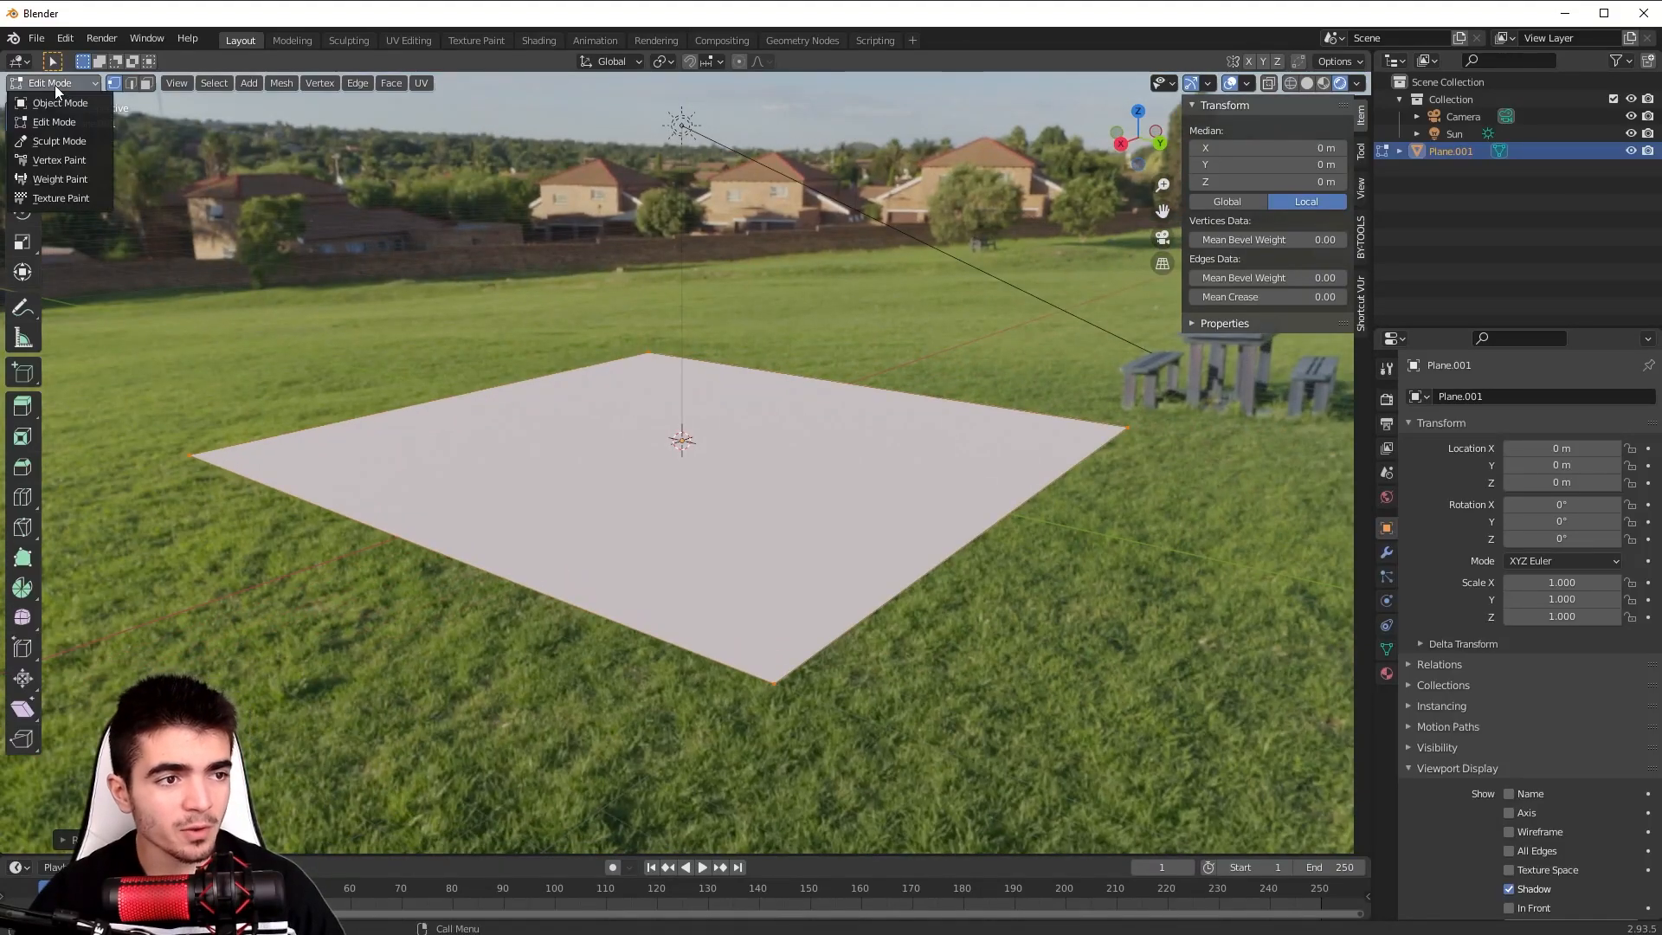
left_click(60, 102)
middle_click_drag(328, 152, 309, 232)
key("ctrl+a")
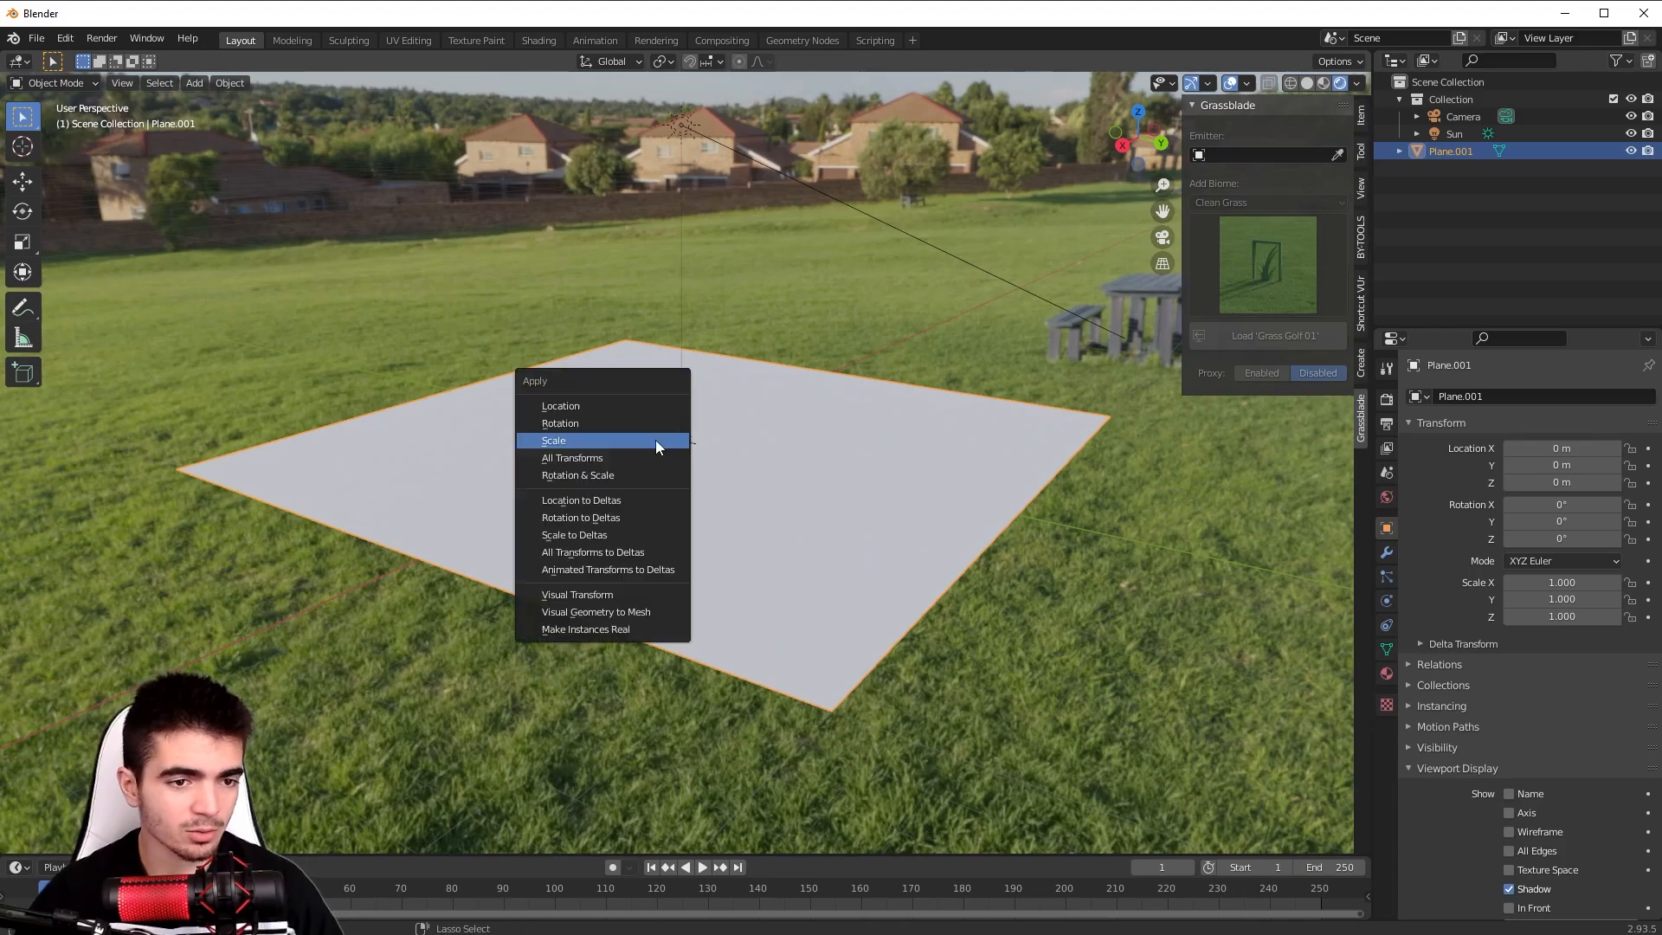
left_click(568, 440)
middle_click_drag(569, 439, 745, 393)
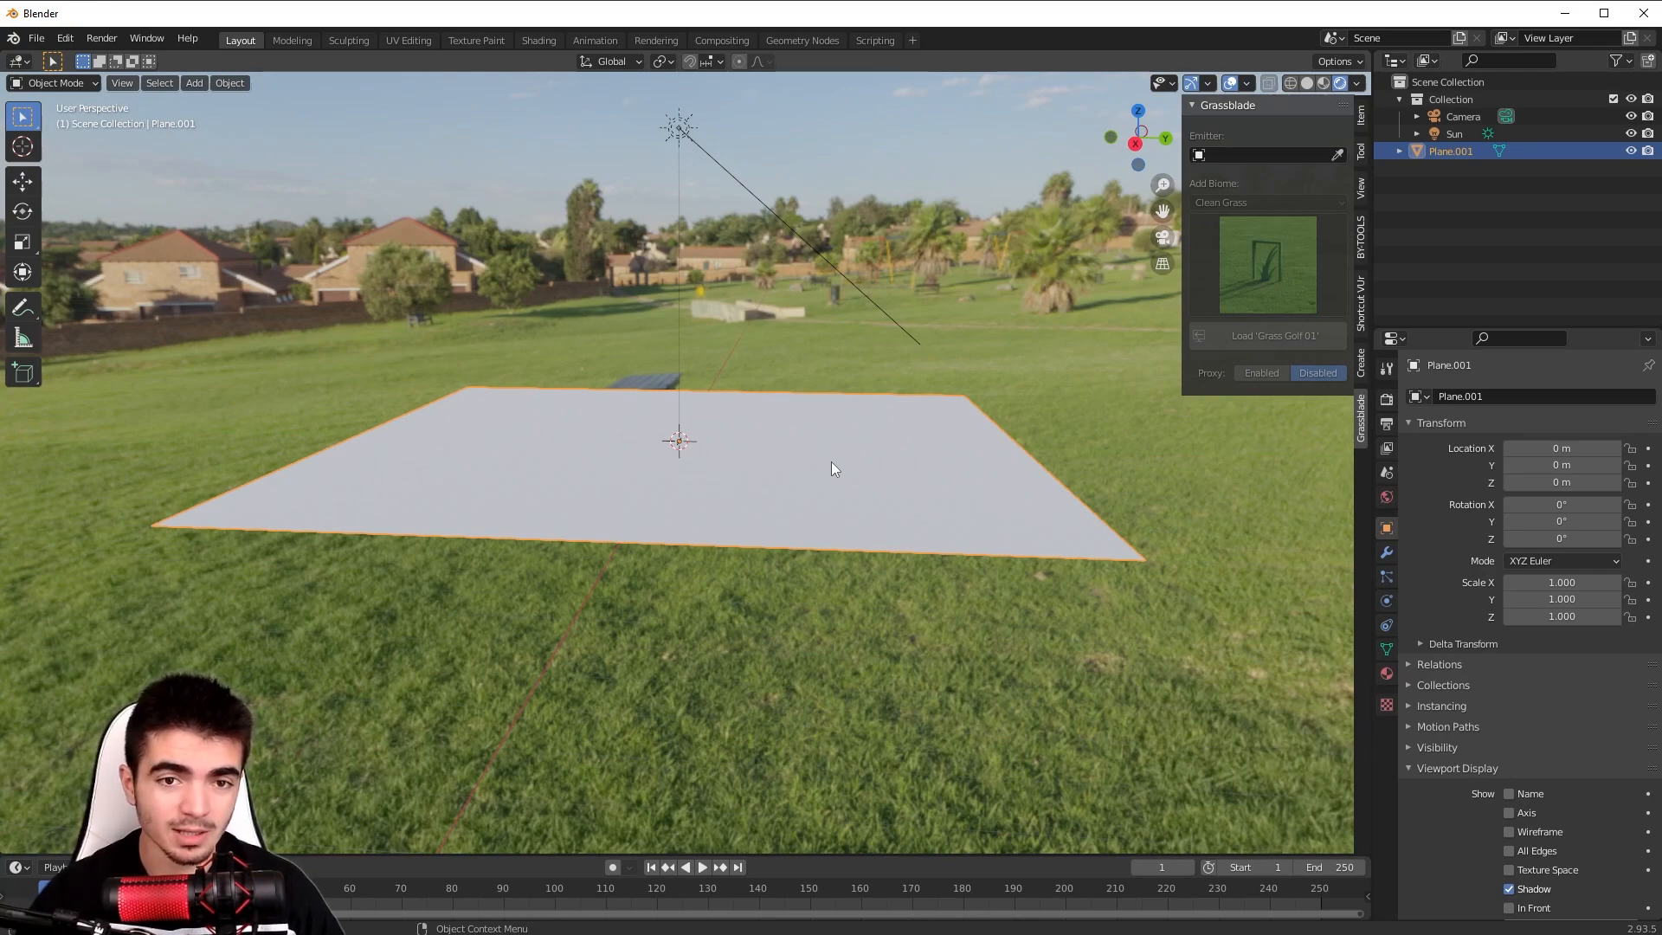
Assign the new plane as the Grassblade emitter.
key("n")
key("n")
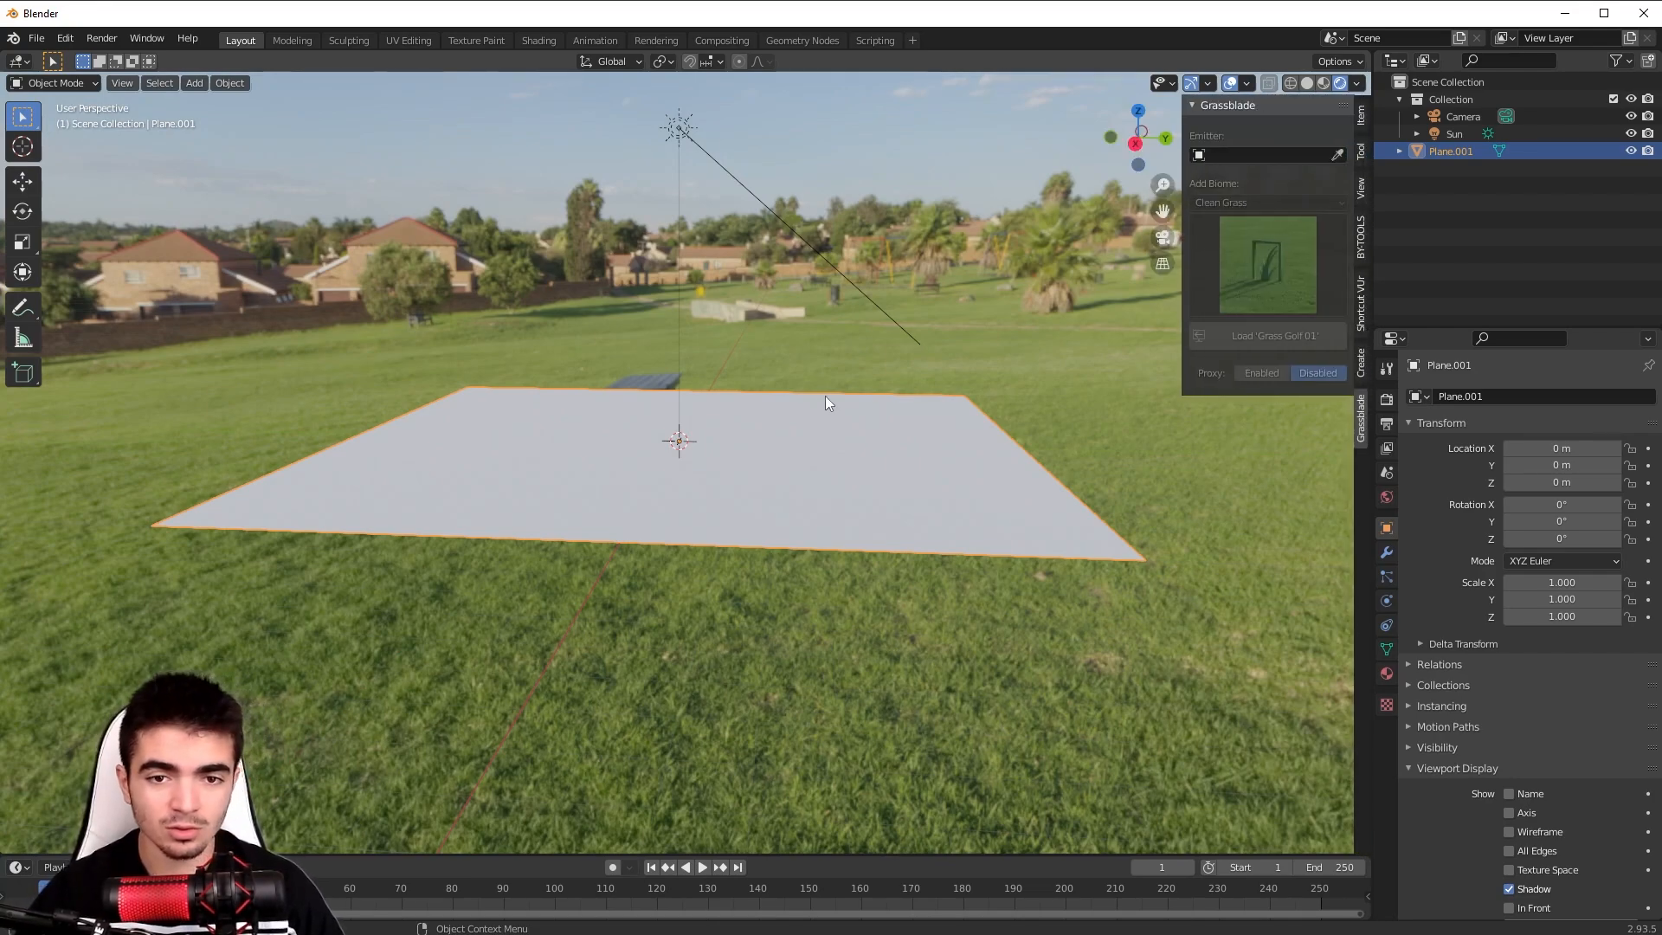
left_click(1206, 107)
left_click(1206, 106)
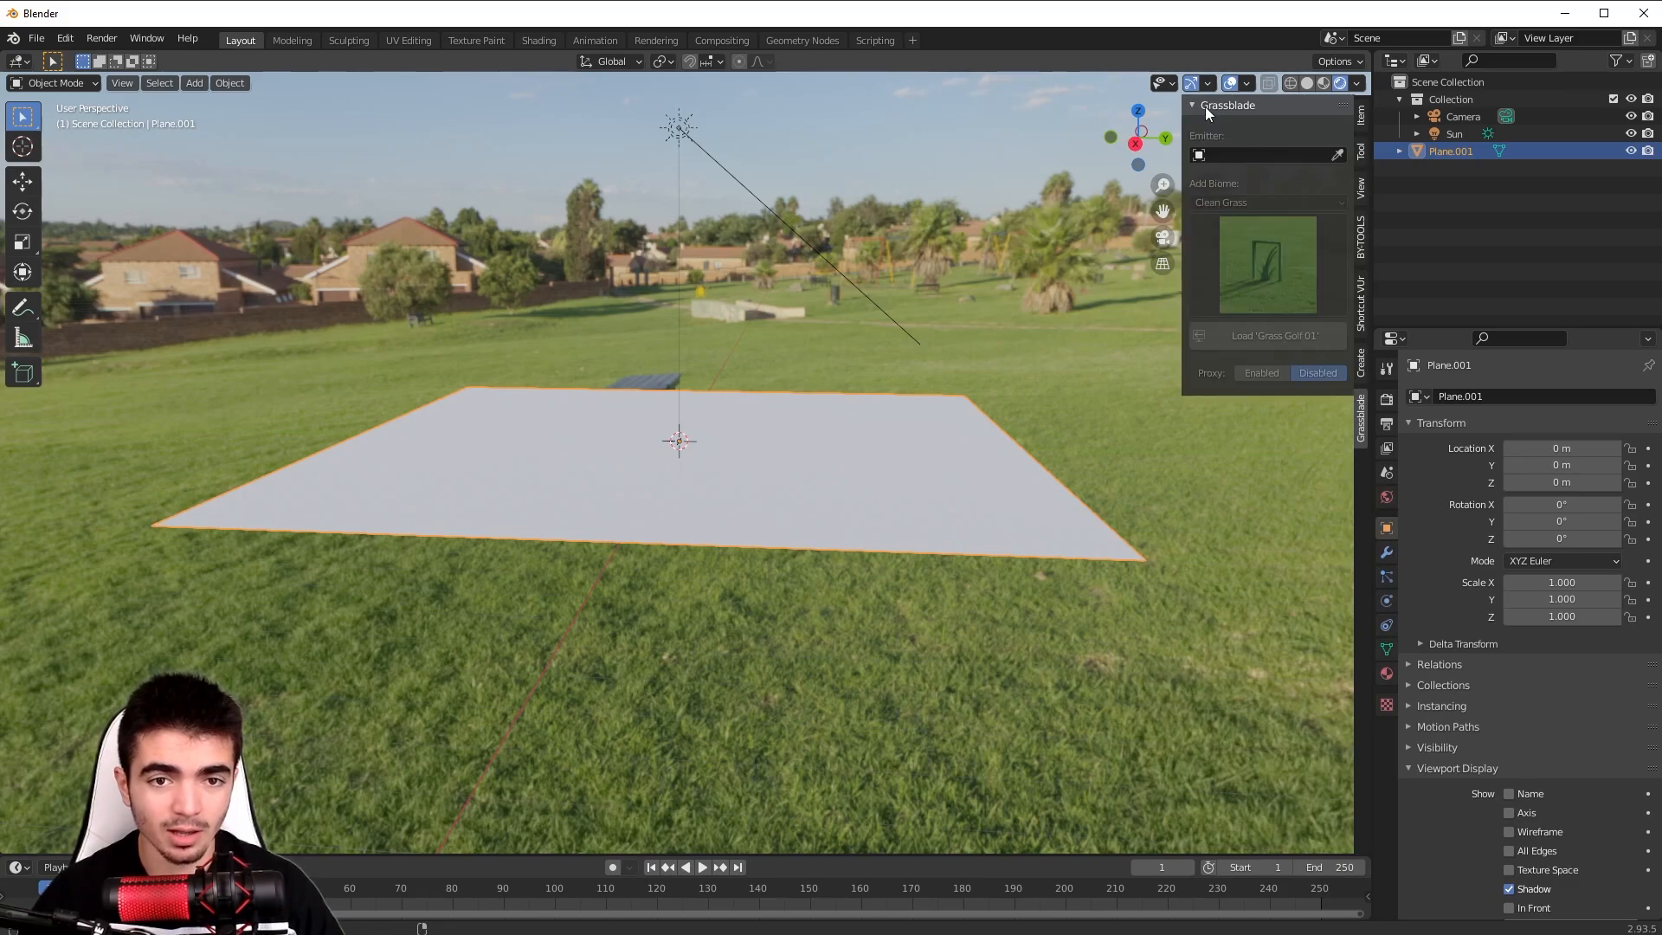
left_click(1222, 154)
left_click(1215, 181)
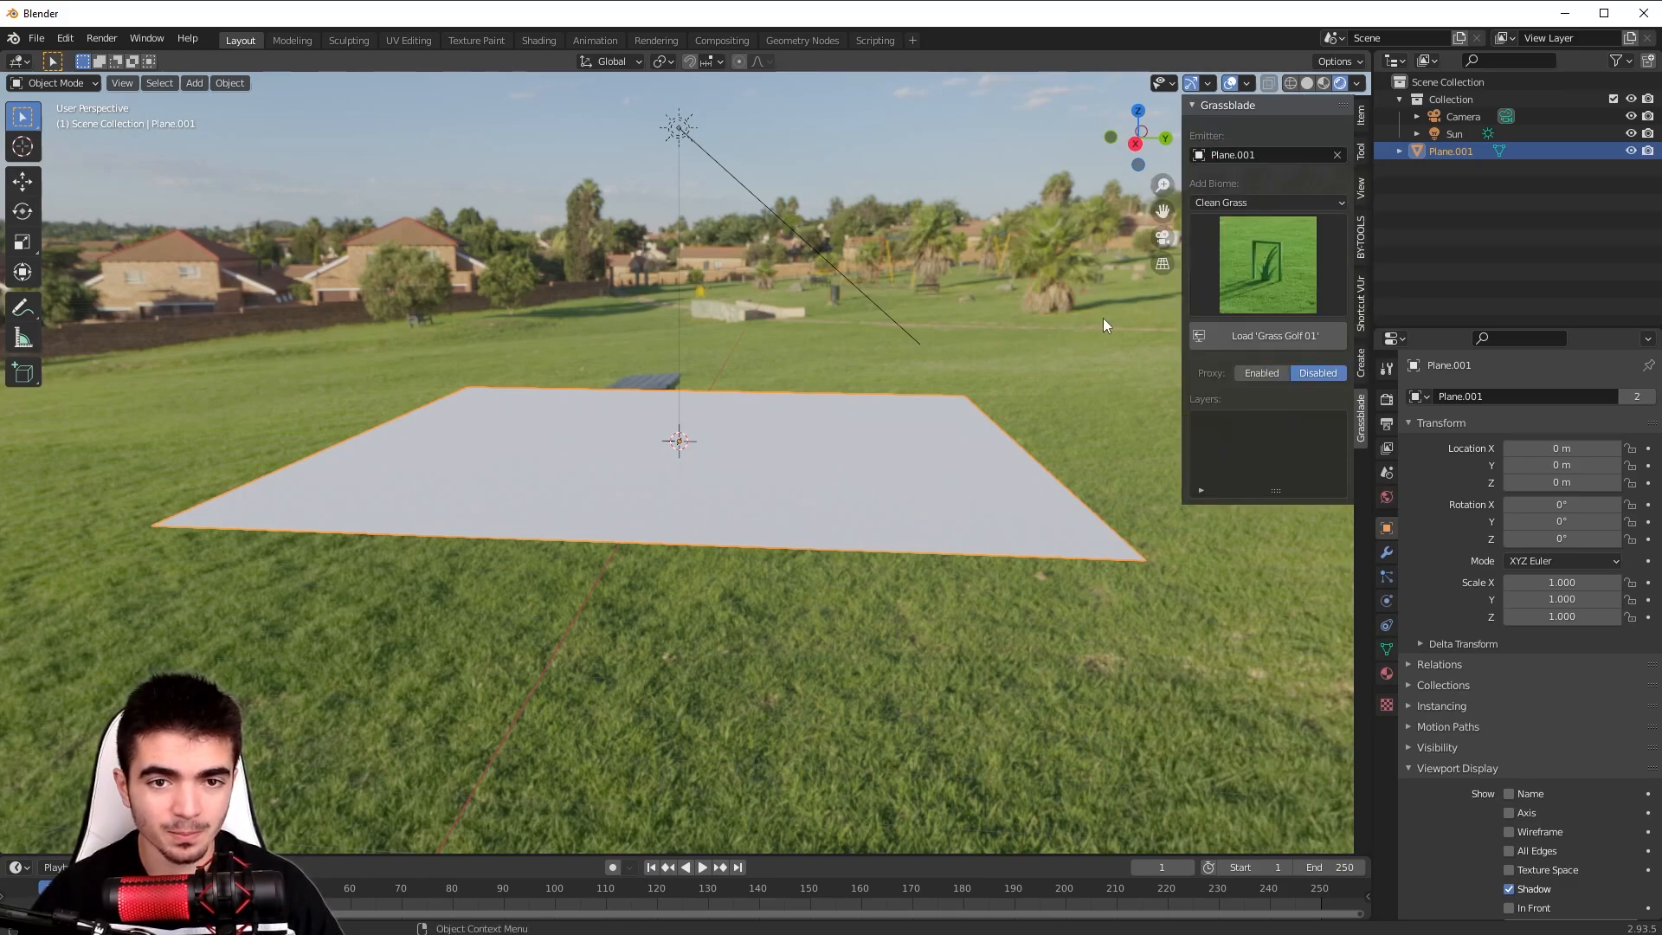
middle_click_drag(1102, 319, 702, 438)
Look through the Grassblade biome categories and examine the Dead Leaves biome thumbnails.
left_click(1260, 203)
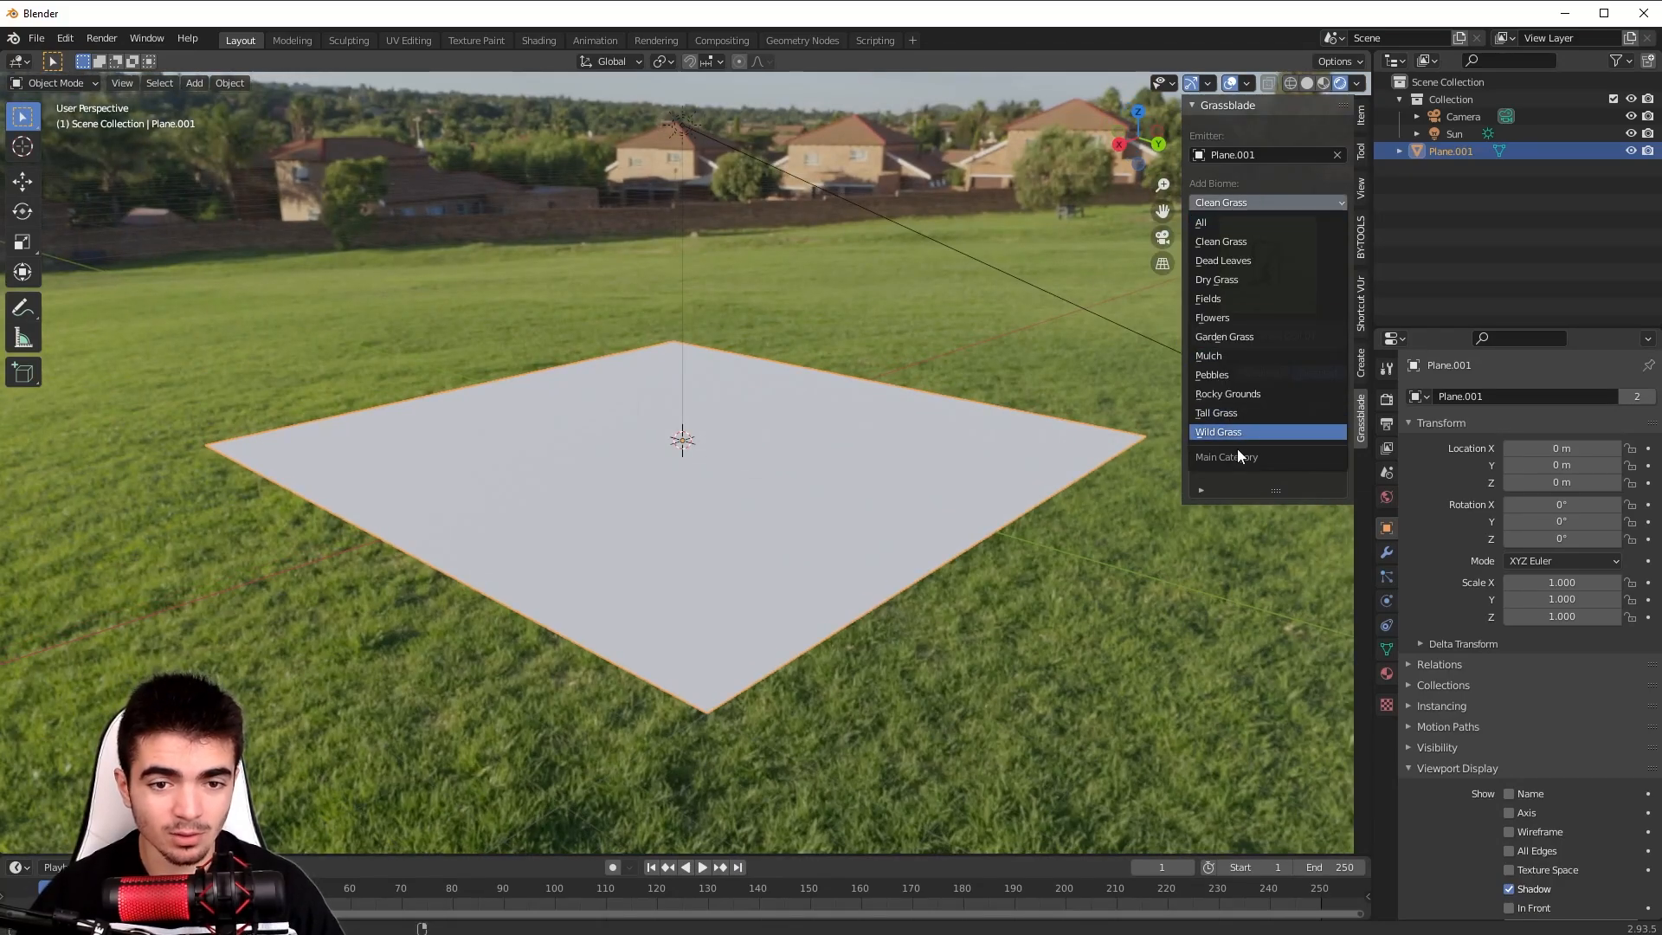
left_click(1220, 201)
left_click(1221, 201)
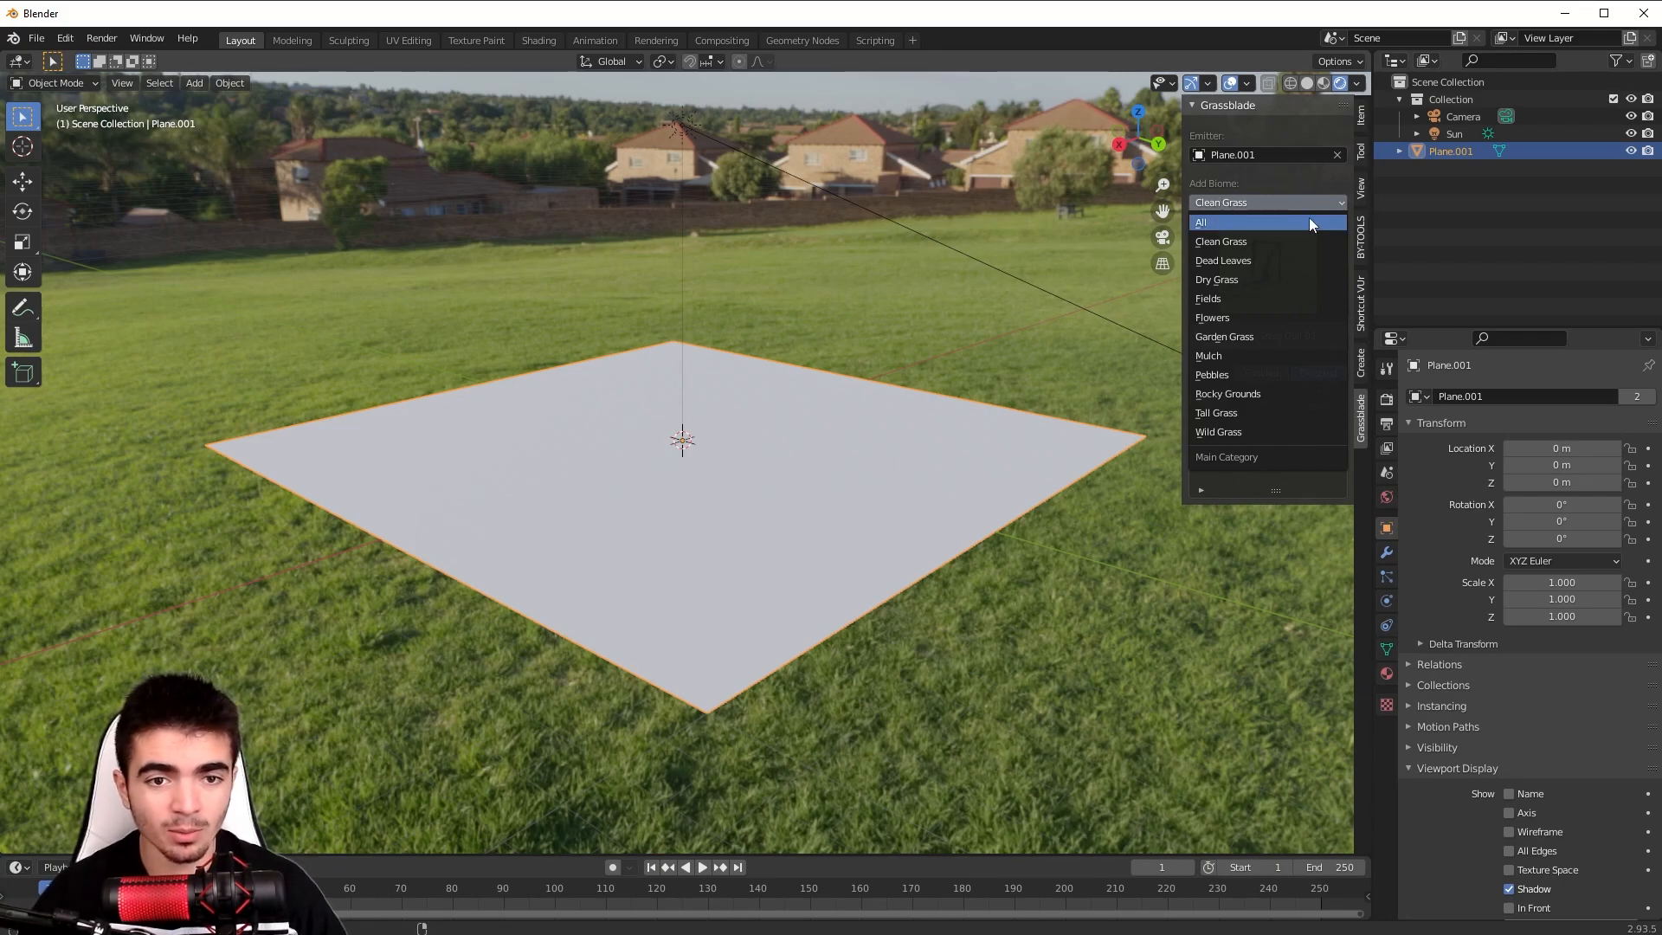
left_click(1228, 261)
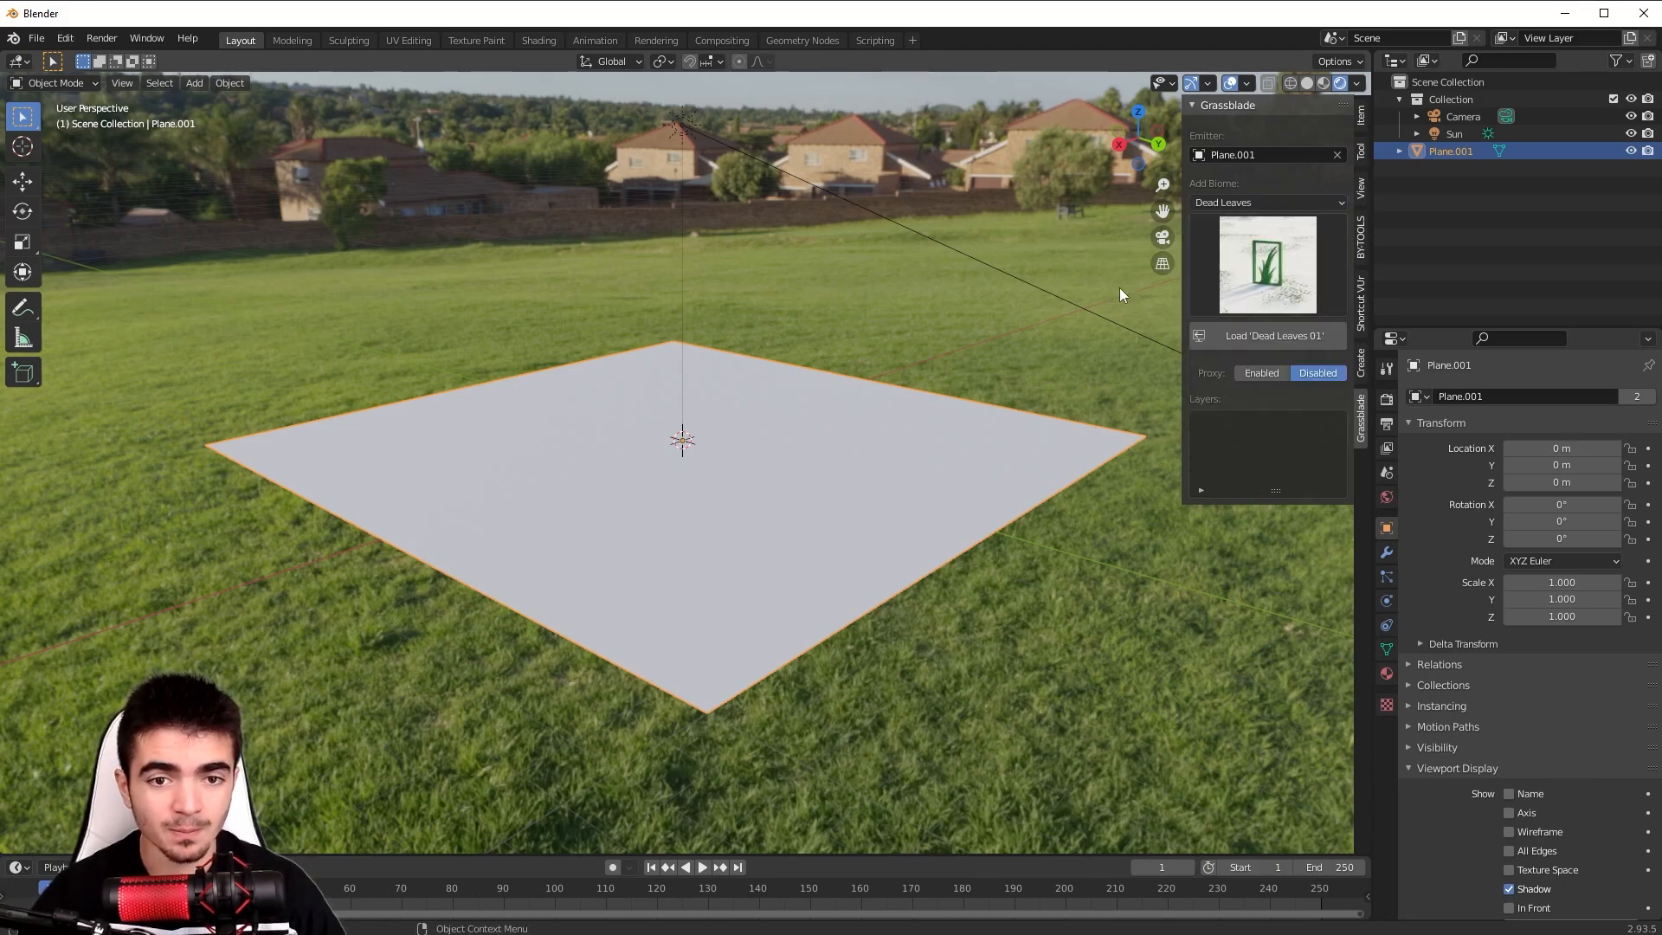
middle_click_drag(1082, 295, 957, 317)
left_click(1277, 261)
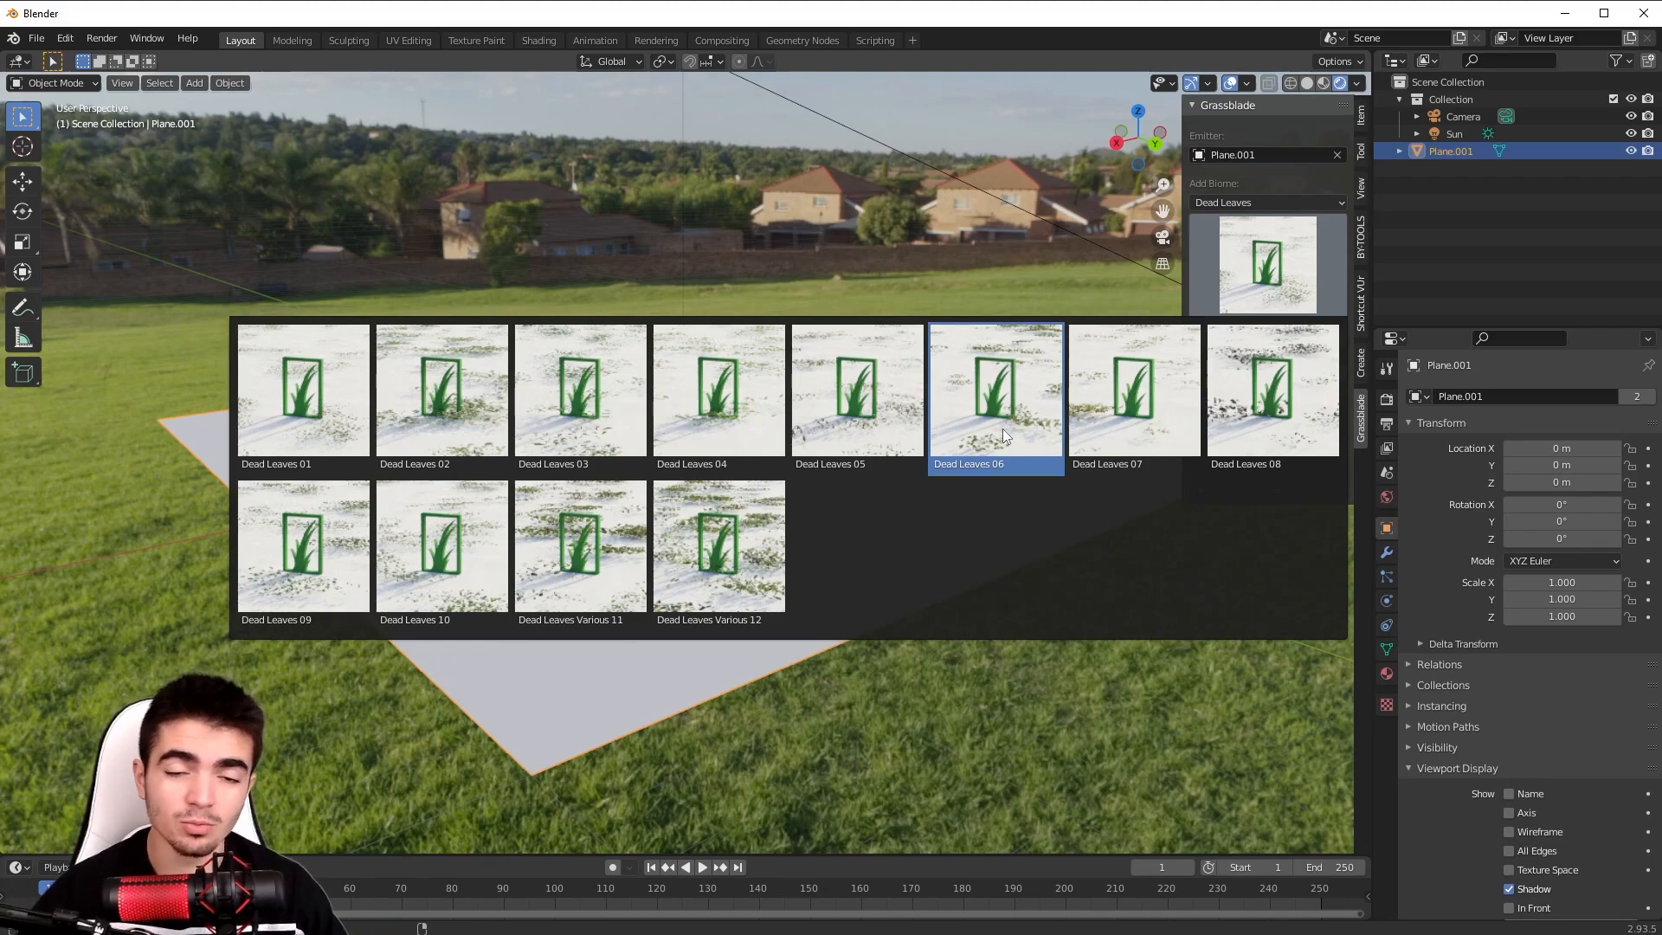
Choose the Grass Golf 01 biome from the Clean Grass category and load it onto the plane.
left_click(1233, 199)
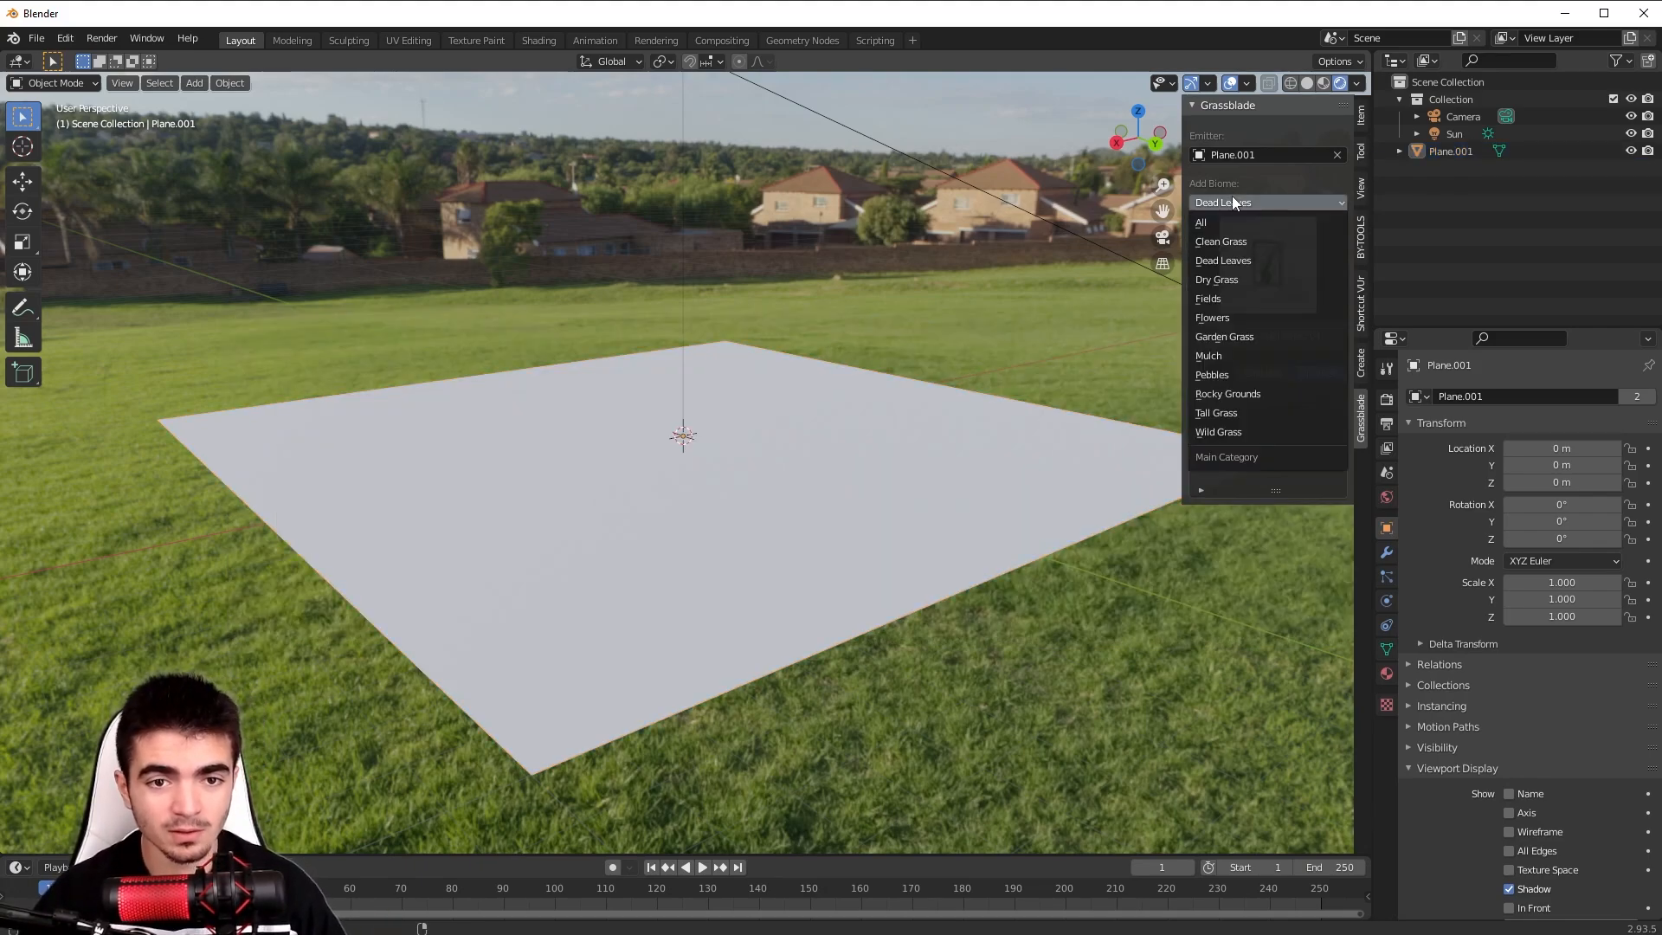
left_click(1223, 241)
left_click(1239, 247)
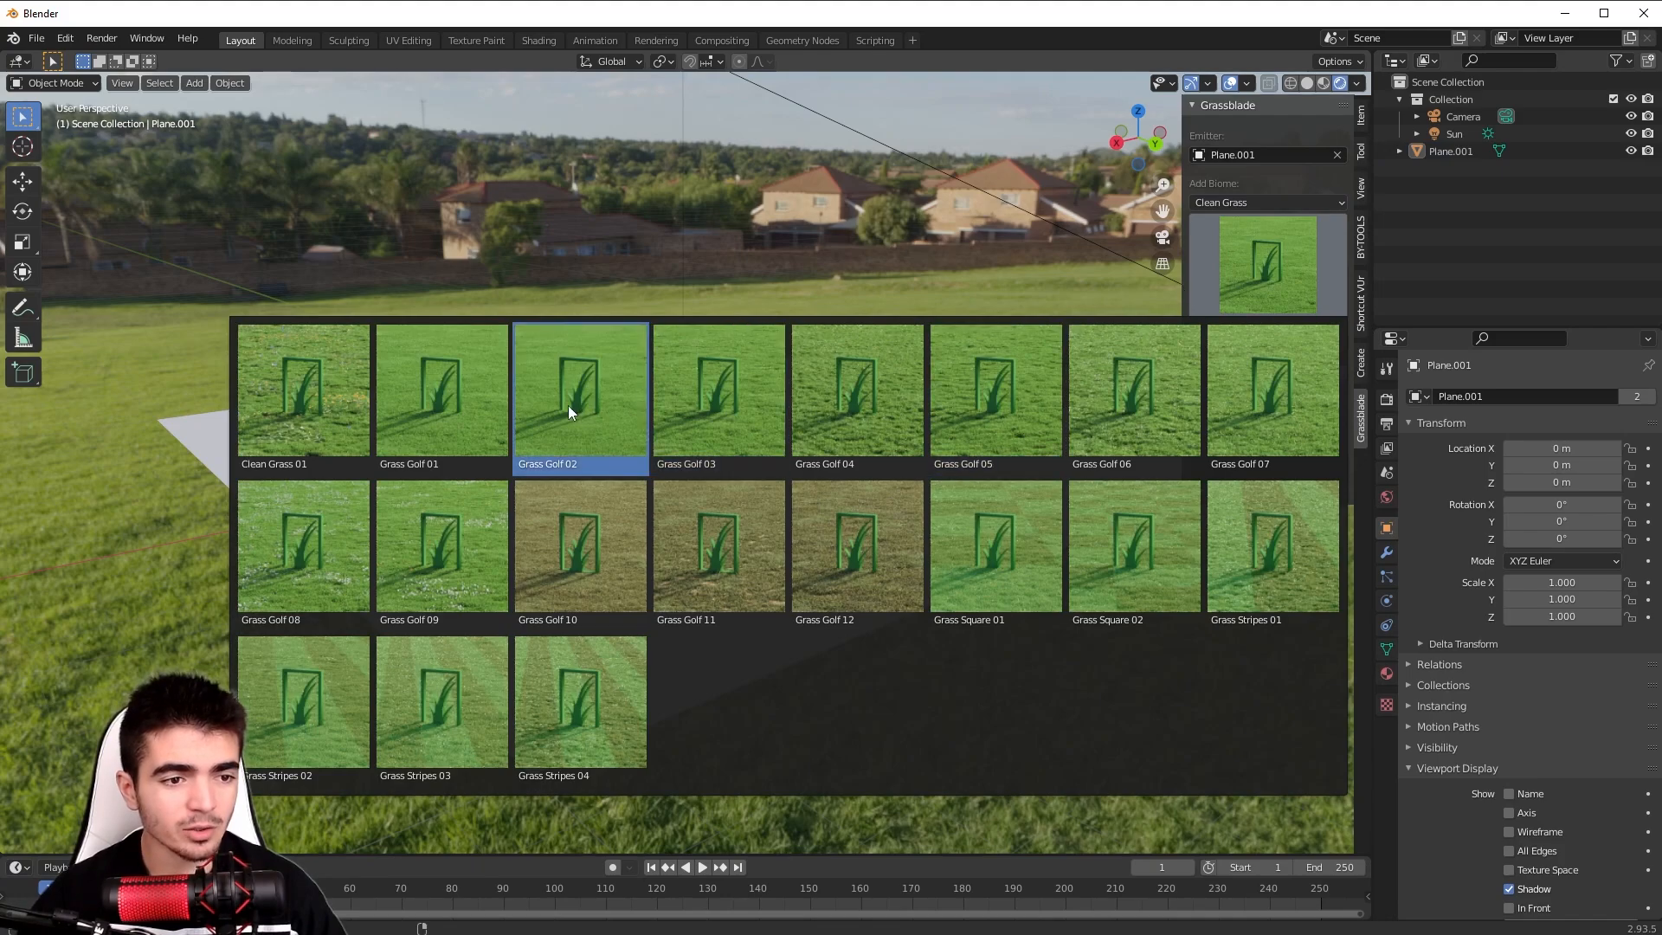
left_click(423, 383)
left_click(1265, 336)
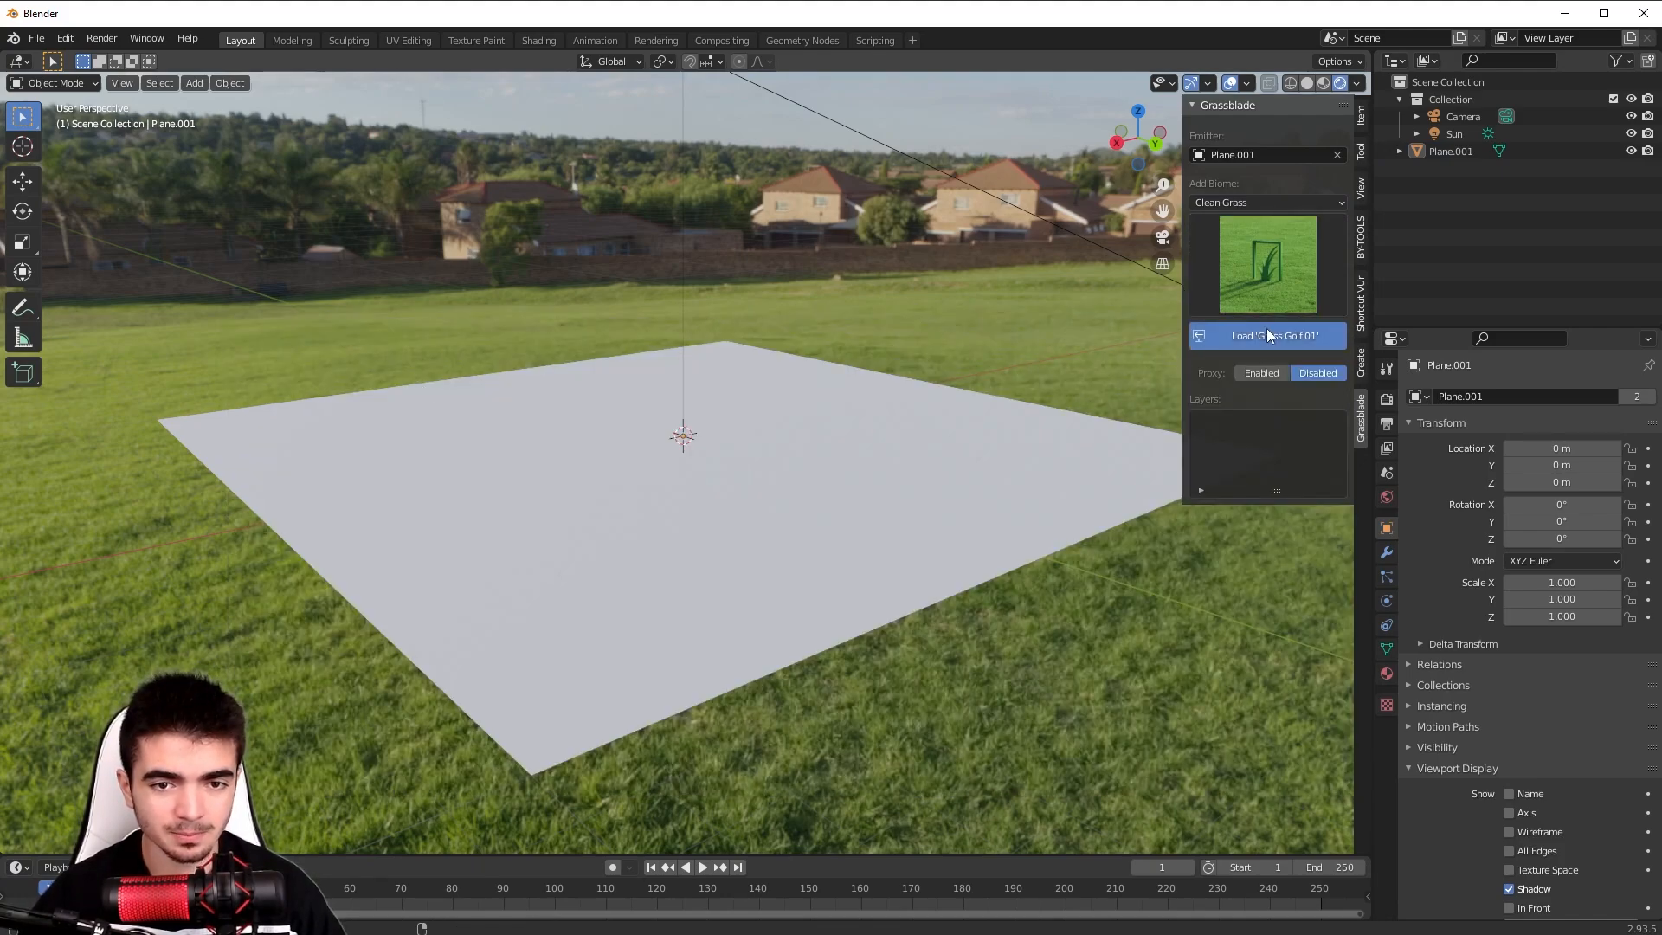
middle_click_drag(976, 434, 912, 521)
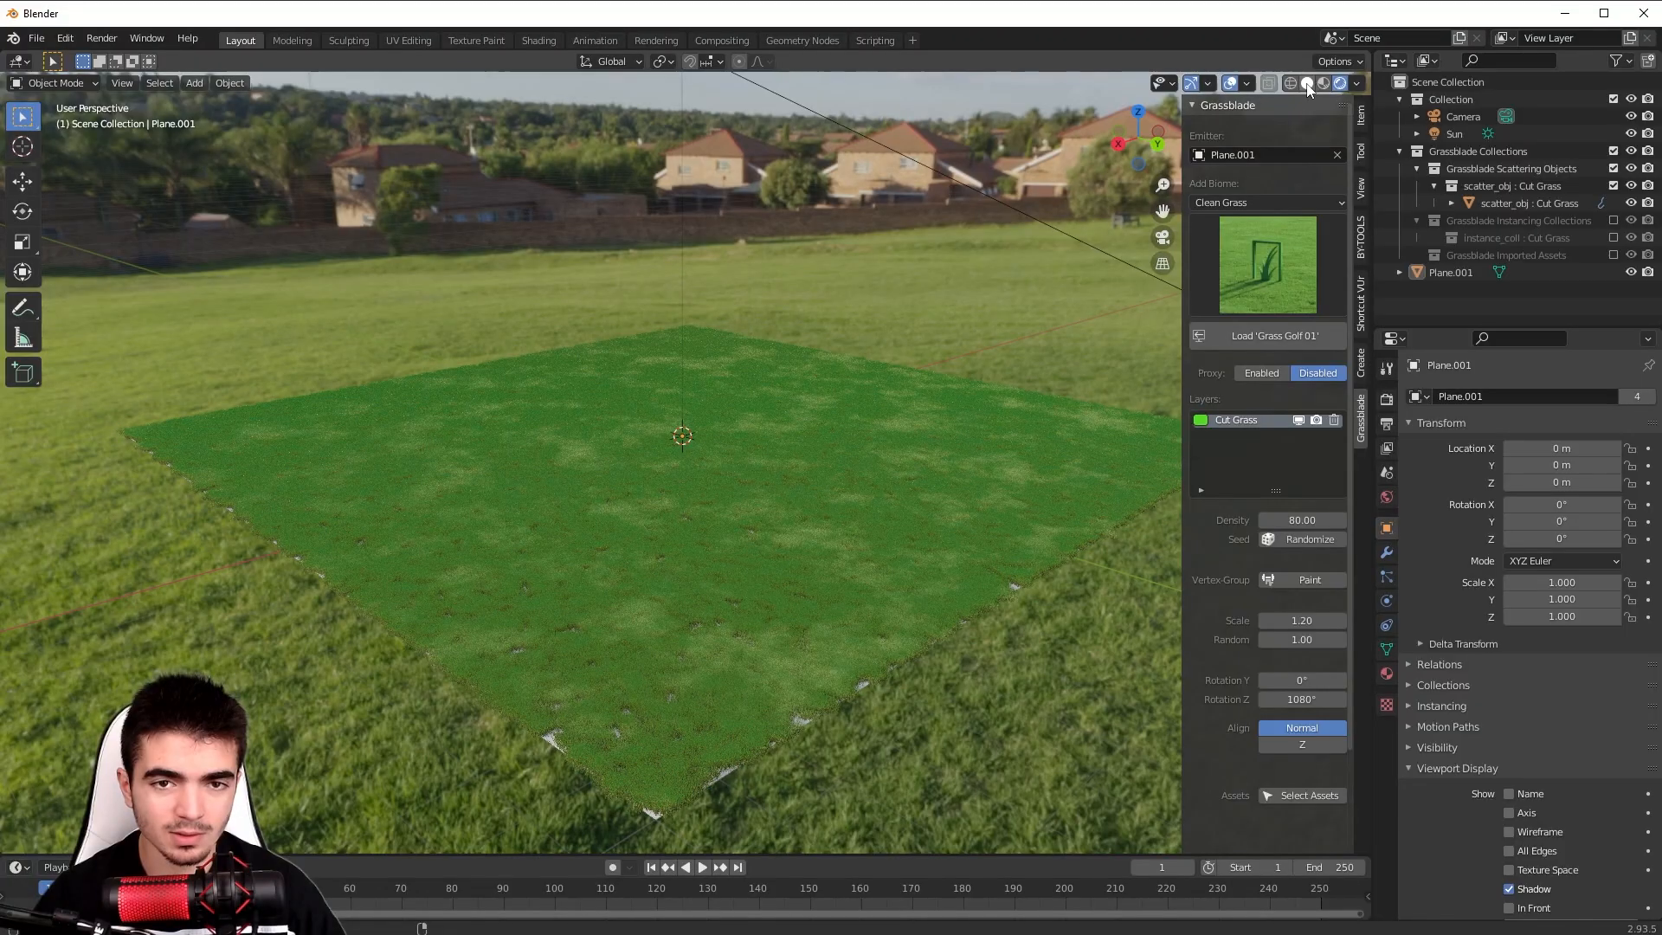
Switch the viewport to solid shading and view the scattered grass from farther away.
left_click(1307, 83)
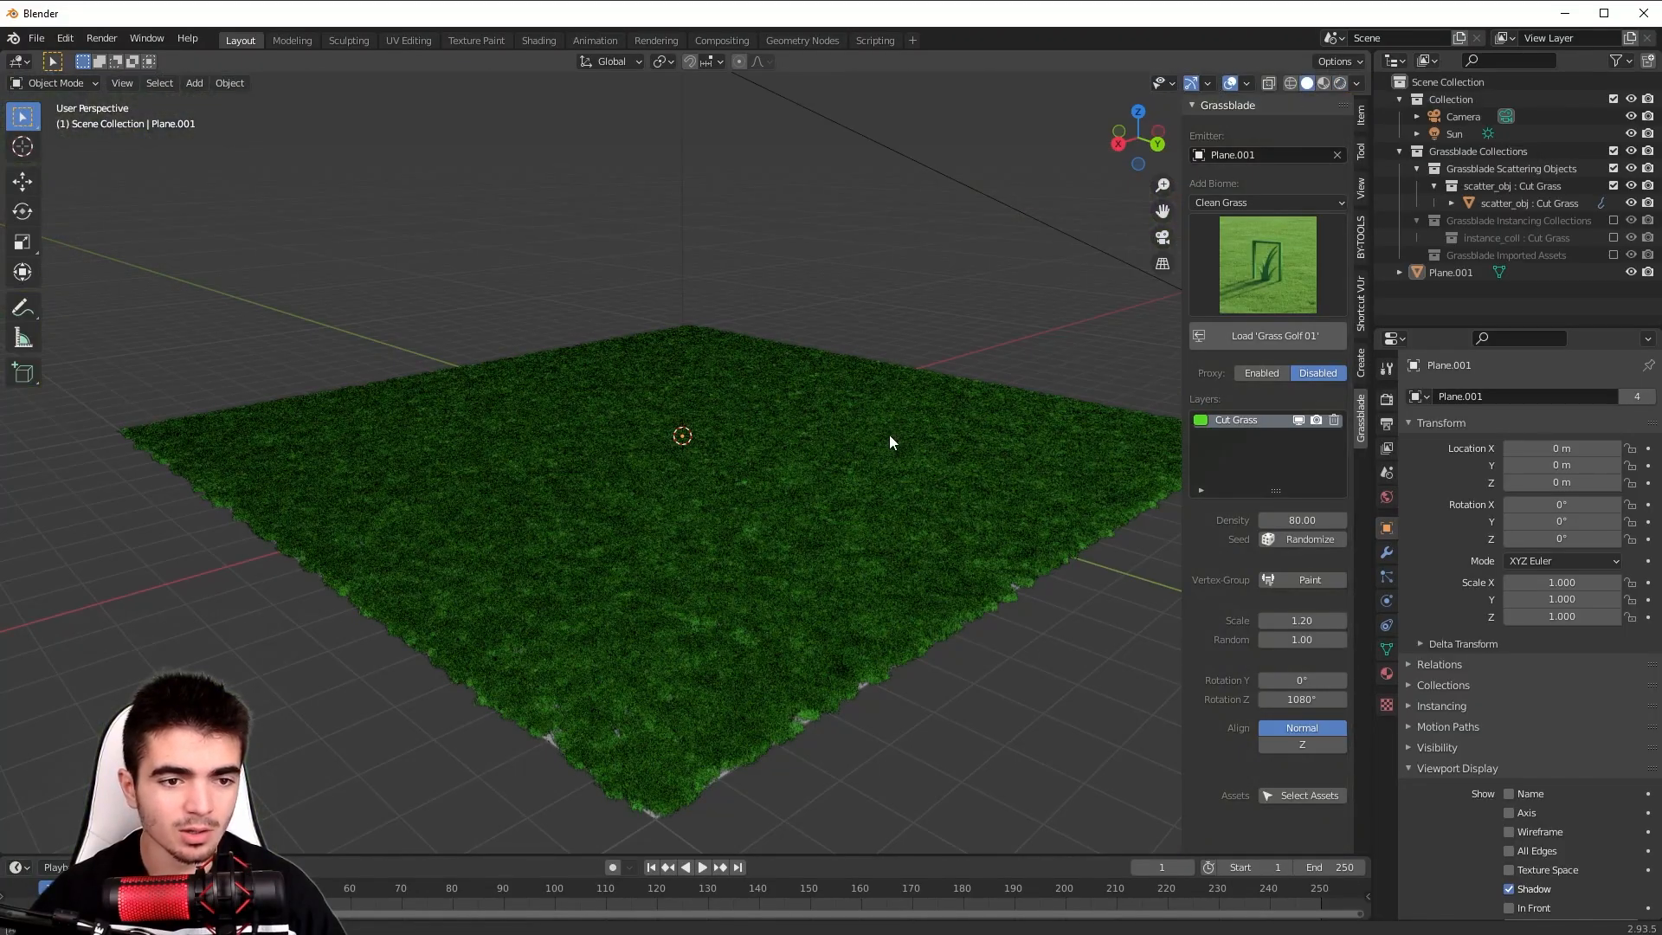
mouse_move(889, 434)
middle_mouse_down()
mouse_move(1026, 419)
mouse_move(836, 477)
mouse_move(849, 439)
mouse_move(833, 513)
middle_mouse_up()
scroll(826, 500, "down", 5)
Try Material as the solid shading color mode, inspect the grass, and restore the Object color mode.
left_click(1356, 84)
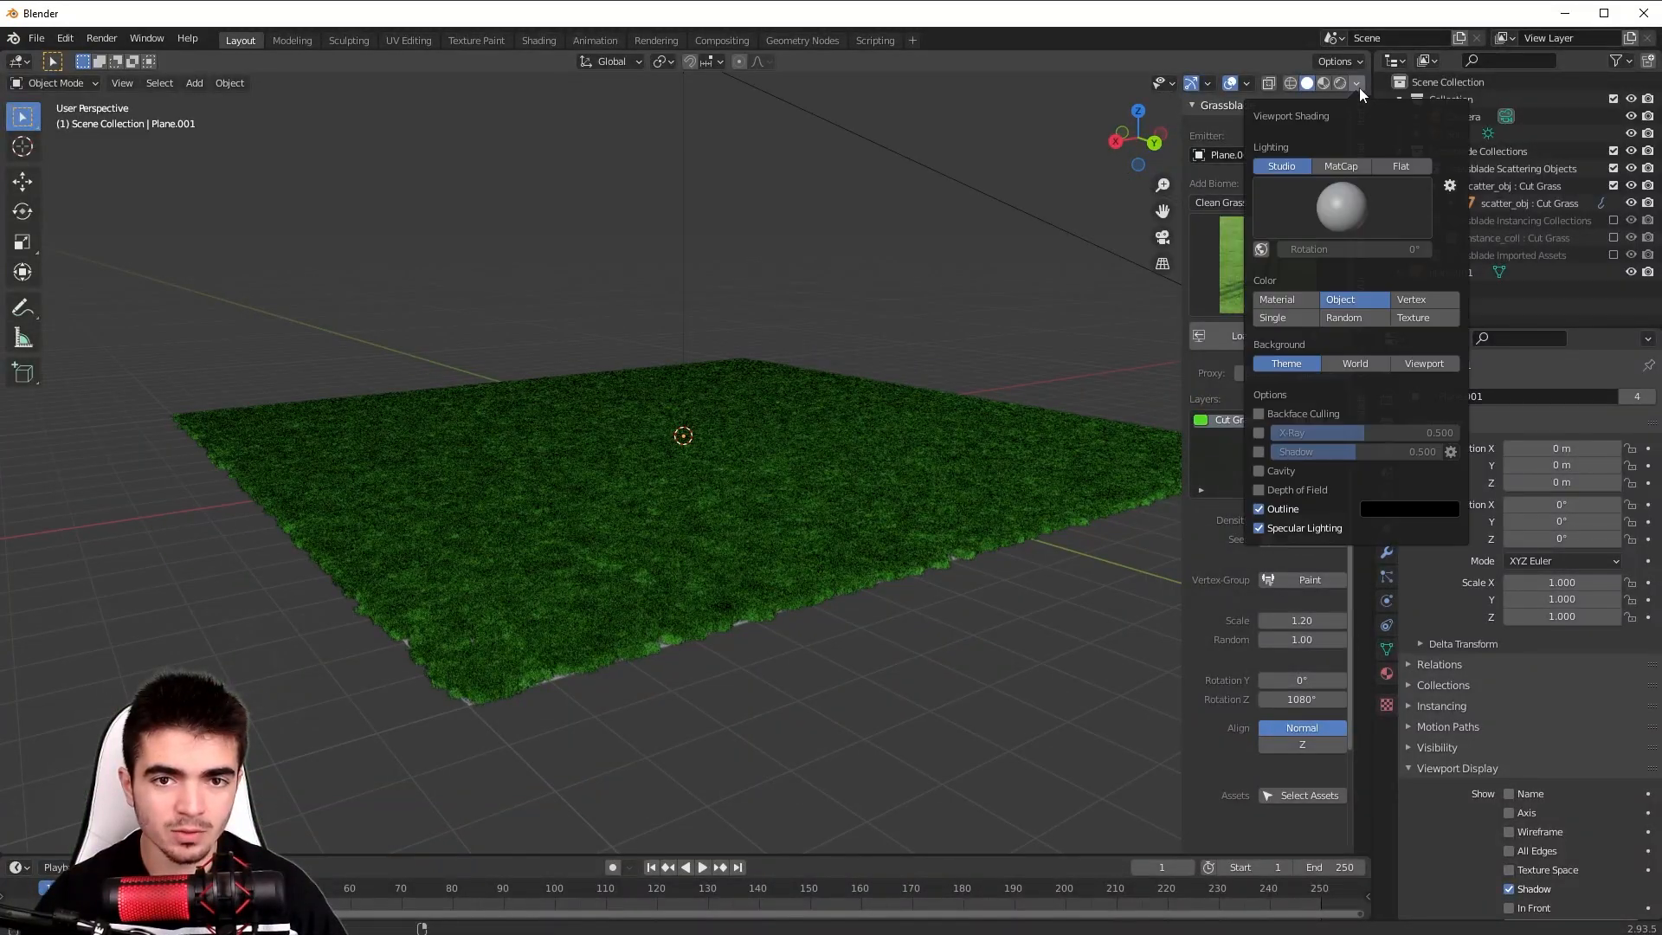
left_click(1284, 298)
mouse_move(843, 491)
middle_mouse_down()
mouse_move(948, 562)
mouse_move(971, 519)
mouse_move(828, 549)
mouse_move(1024, 490)
mouse_move(772, 486)
mouse_move(649, 353)
middle_mouse_up()
scroll(943, 560, "up", 6)
scroll(779, 482, "down", 5)
middle_click_drag(815, 453, 795, 455)
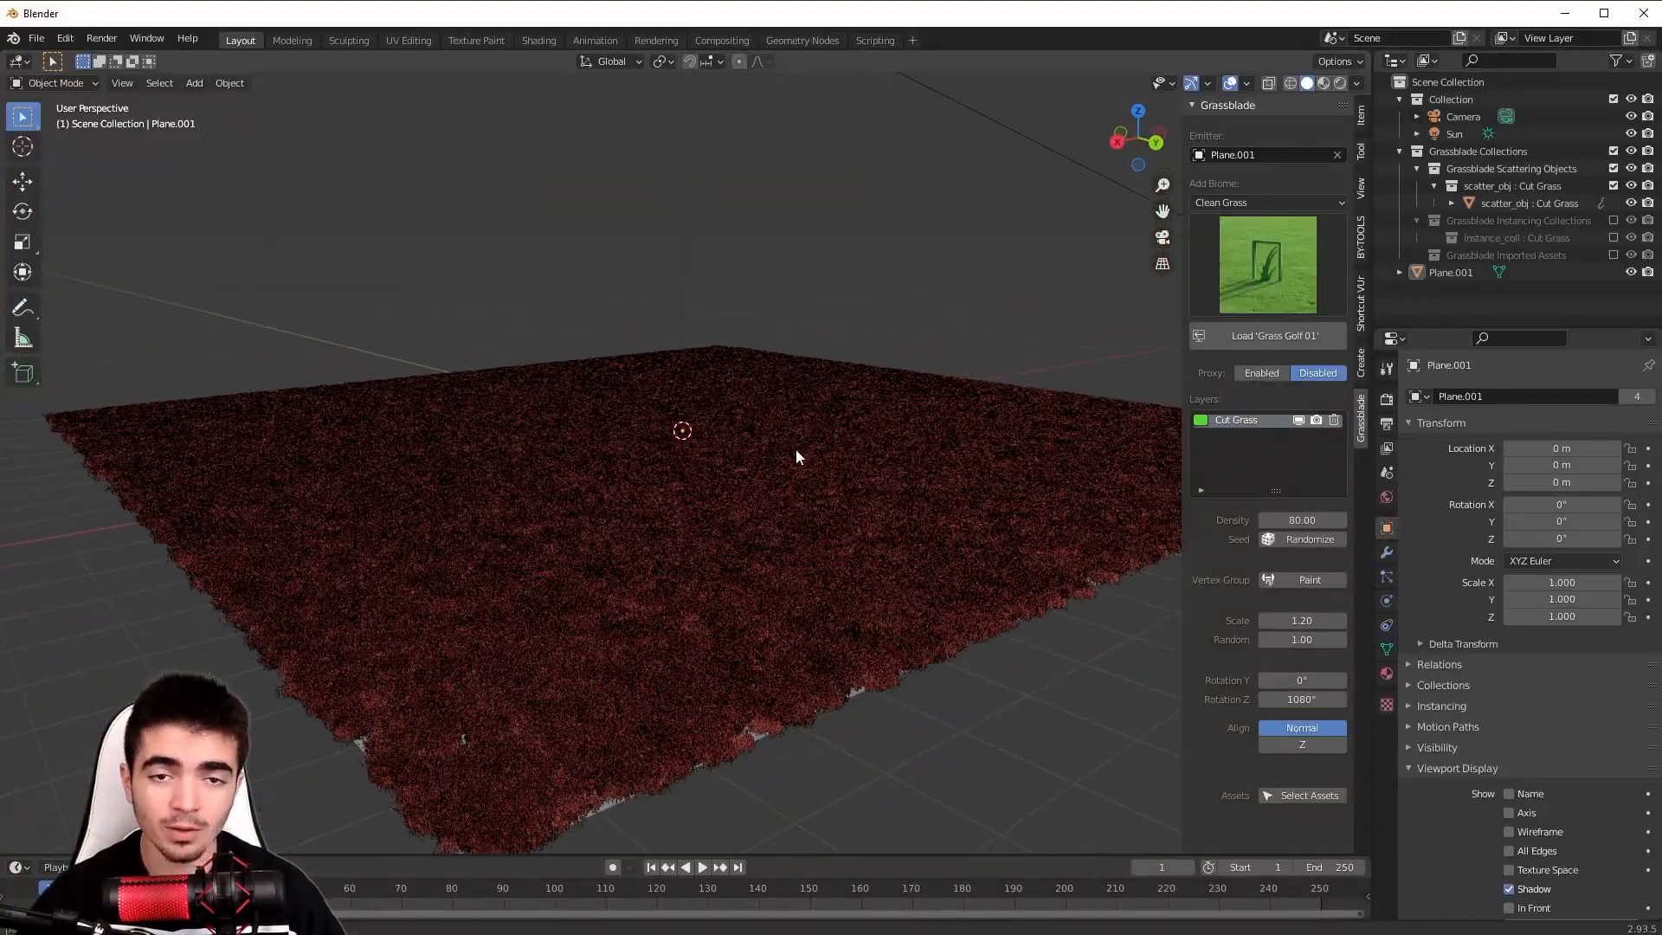
left_click(1355, 84)
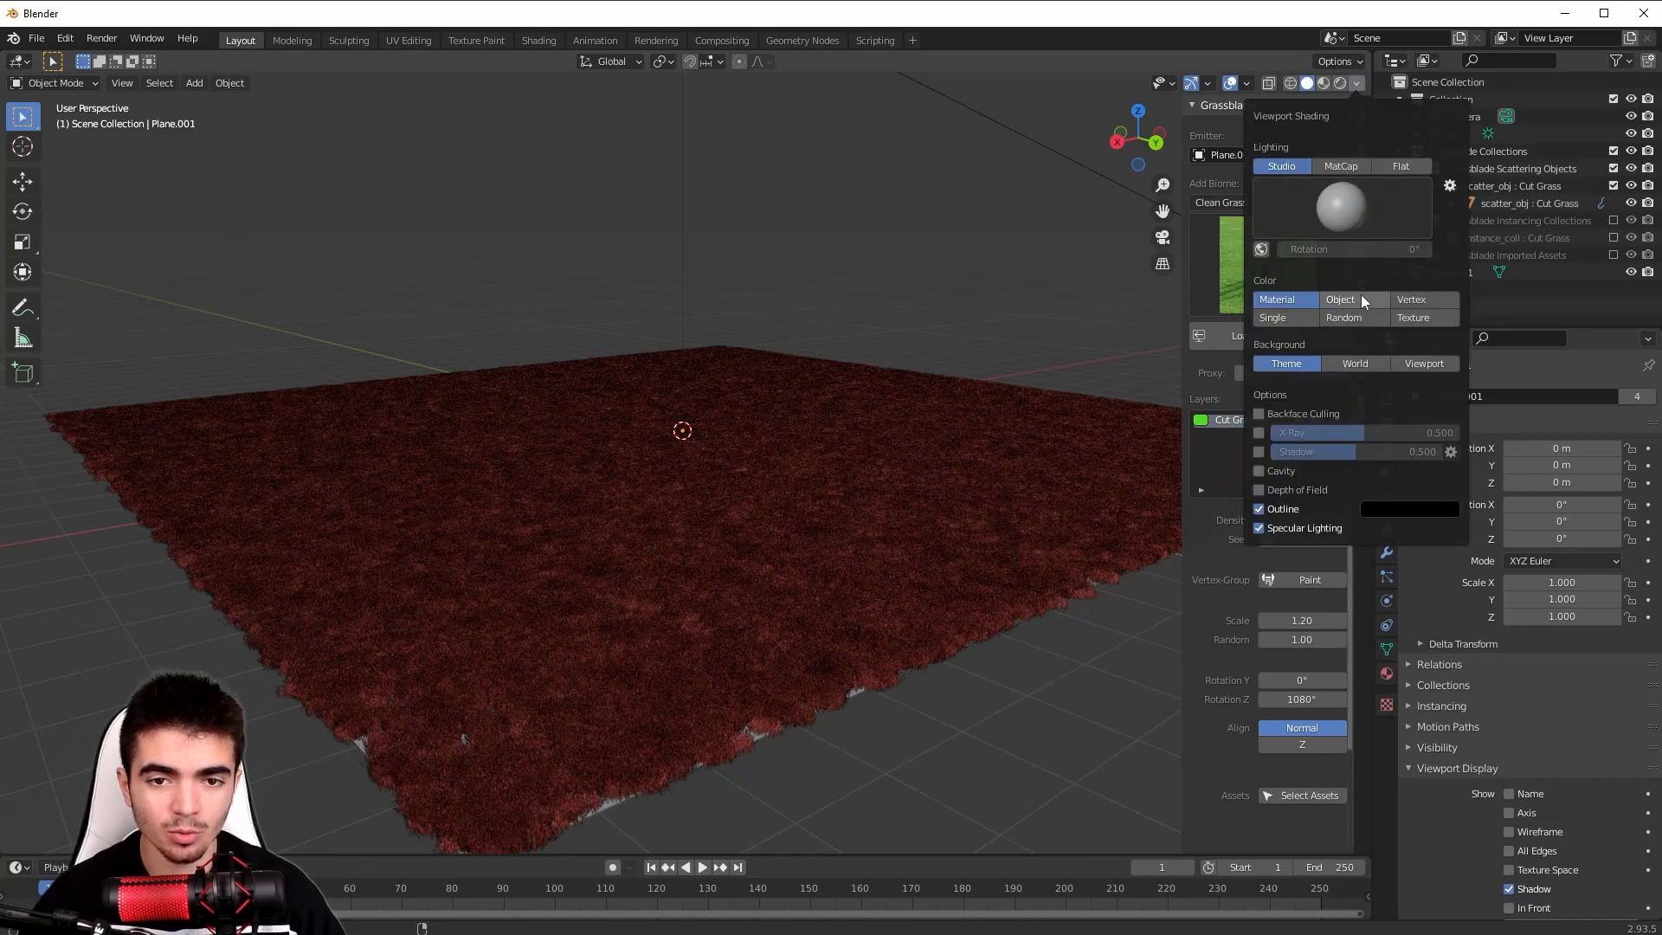
left_click(1338, 299)
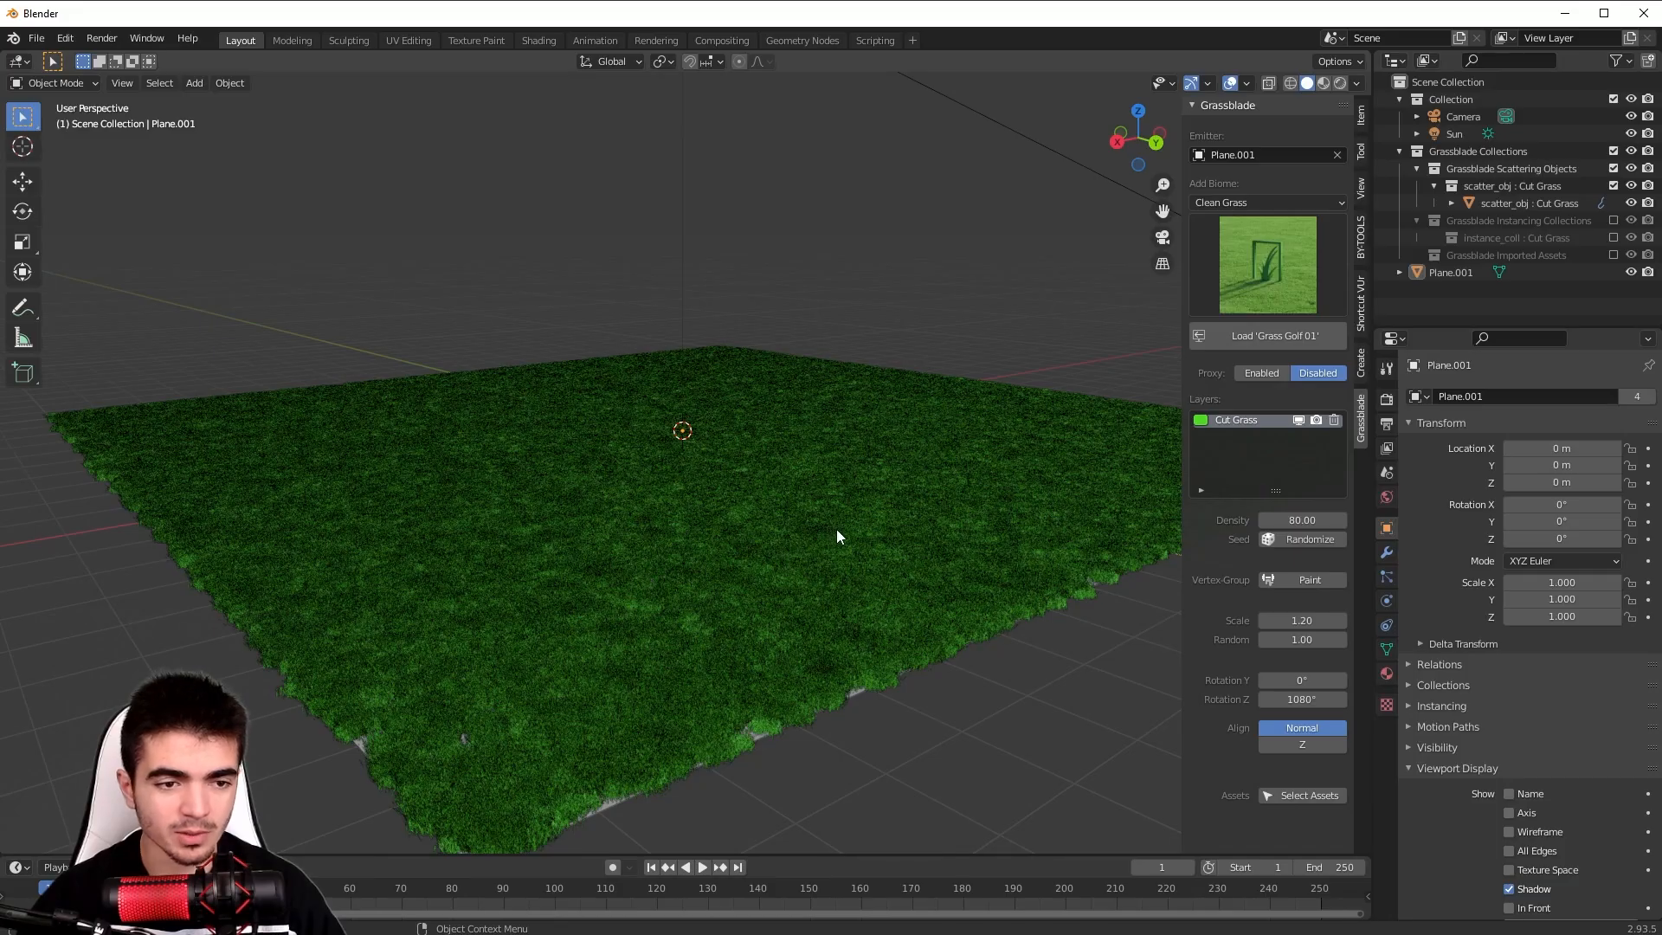
middle_click_drag(836, 537, 656, 552)
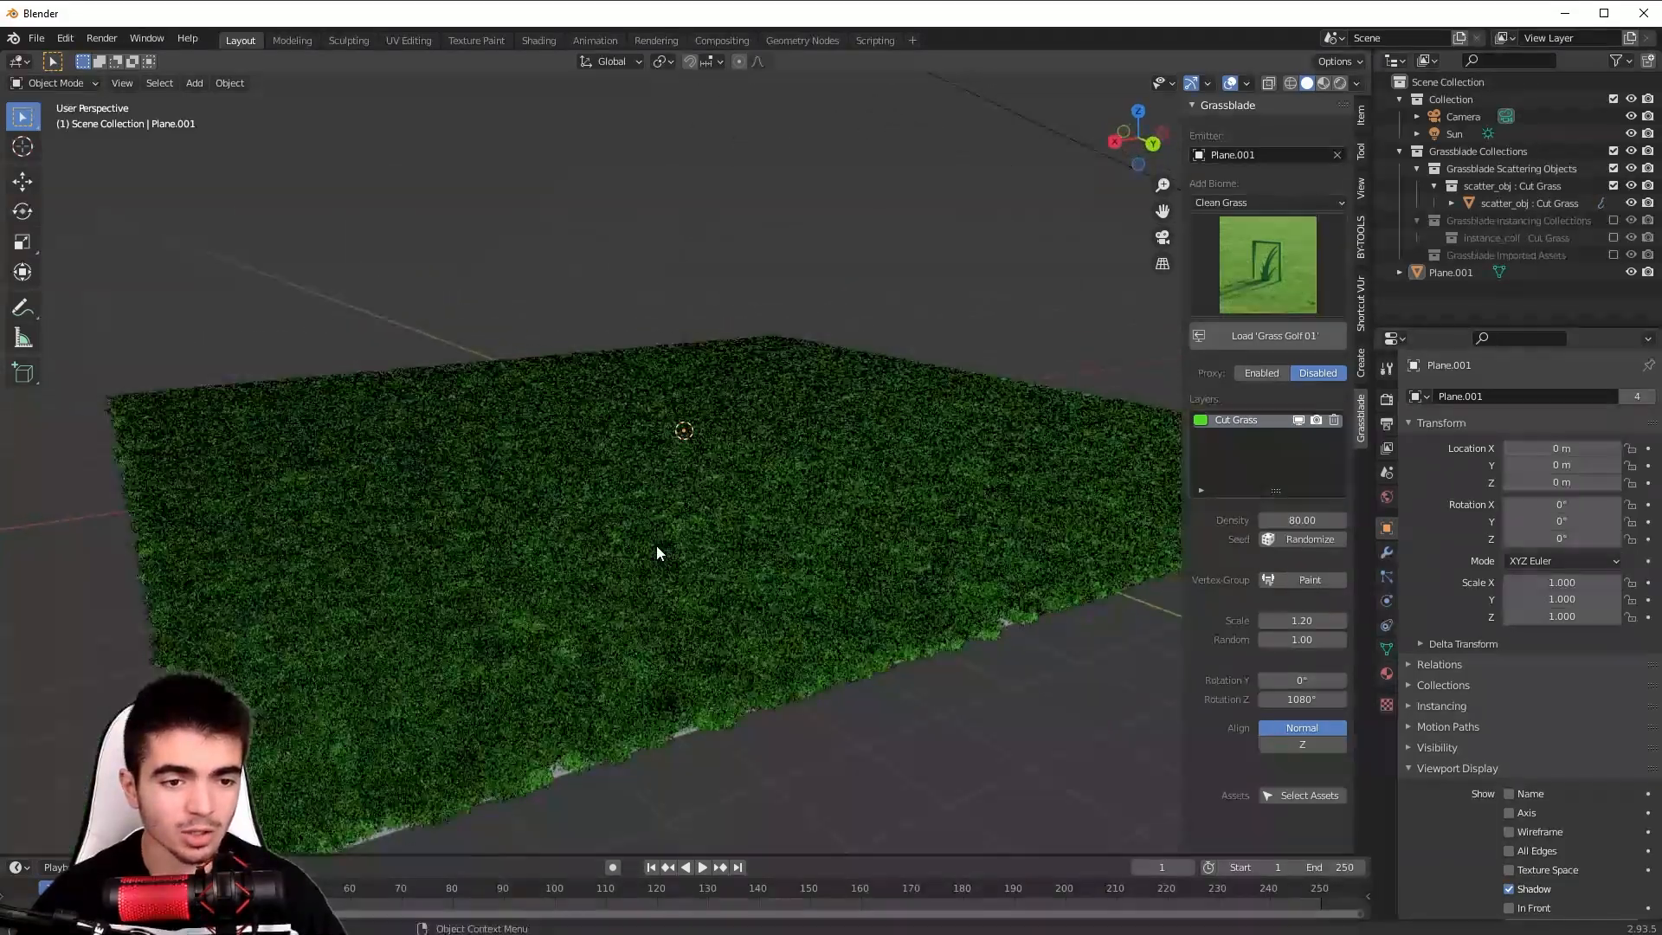
Choose the Dead Leaves Various 12 biome from the Dead Leaves category and load it onto the plane.
left_click(1232, 204)
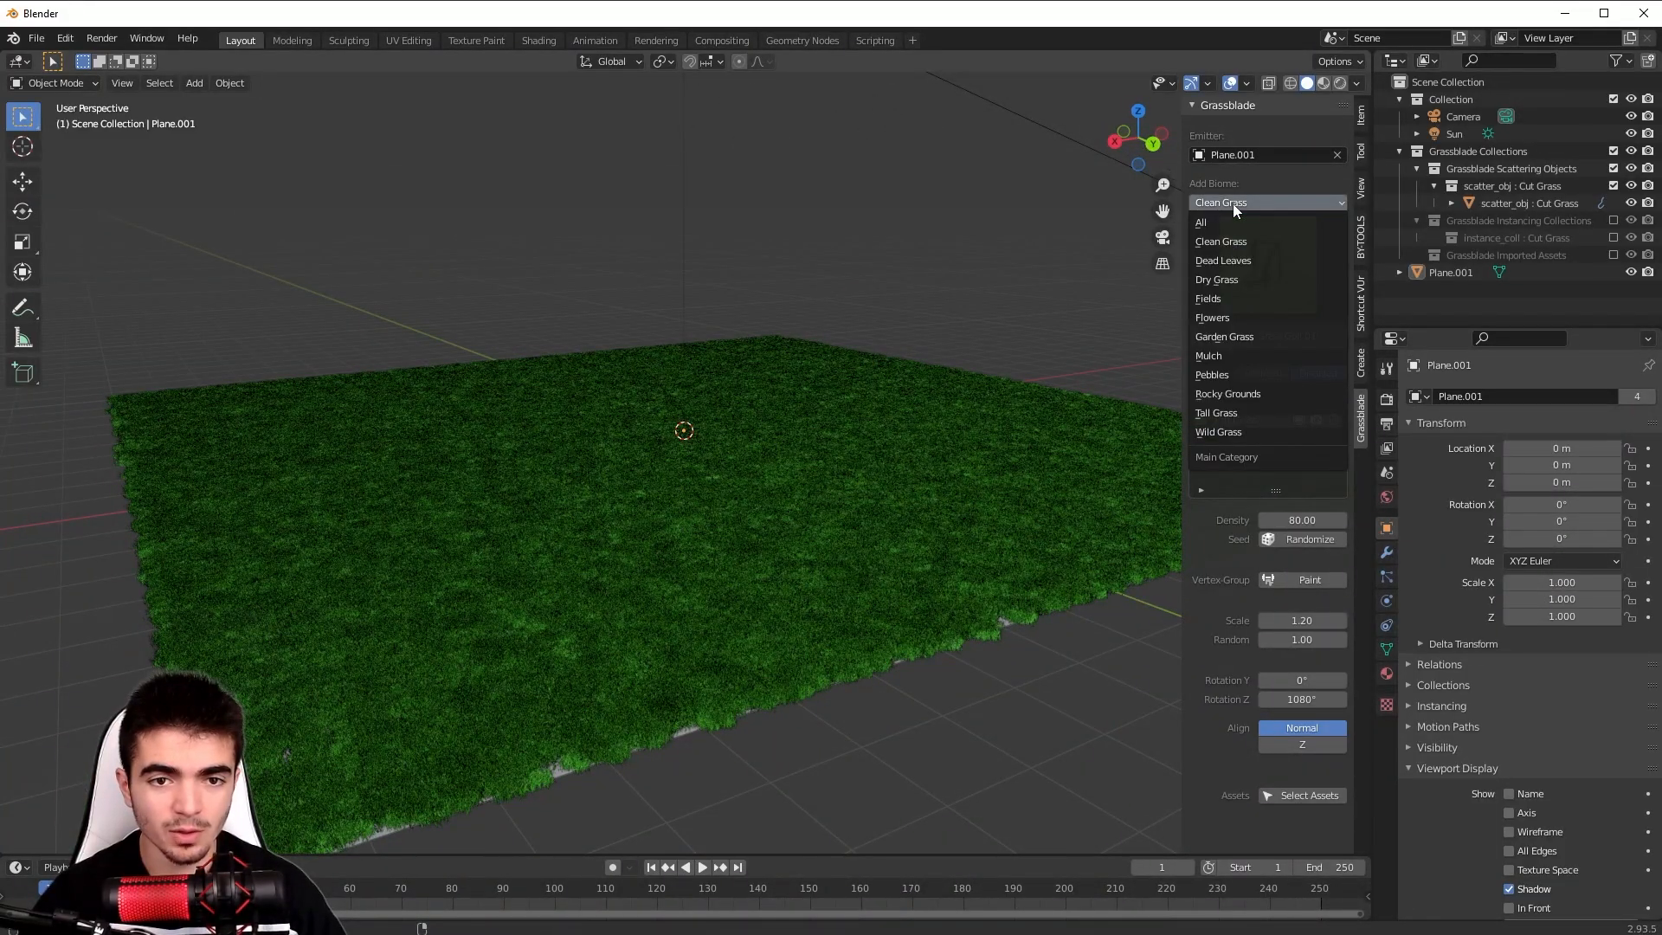
left_click(1223, 259)
left_click(1223, 257)
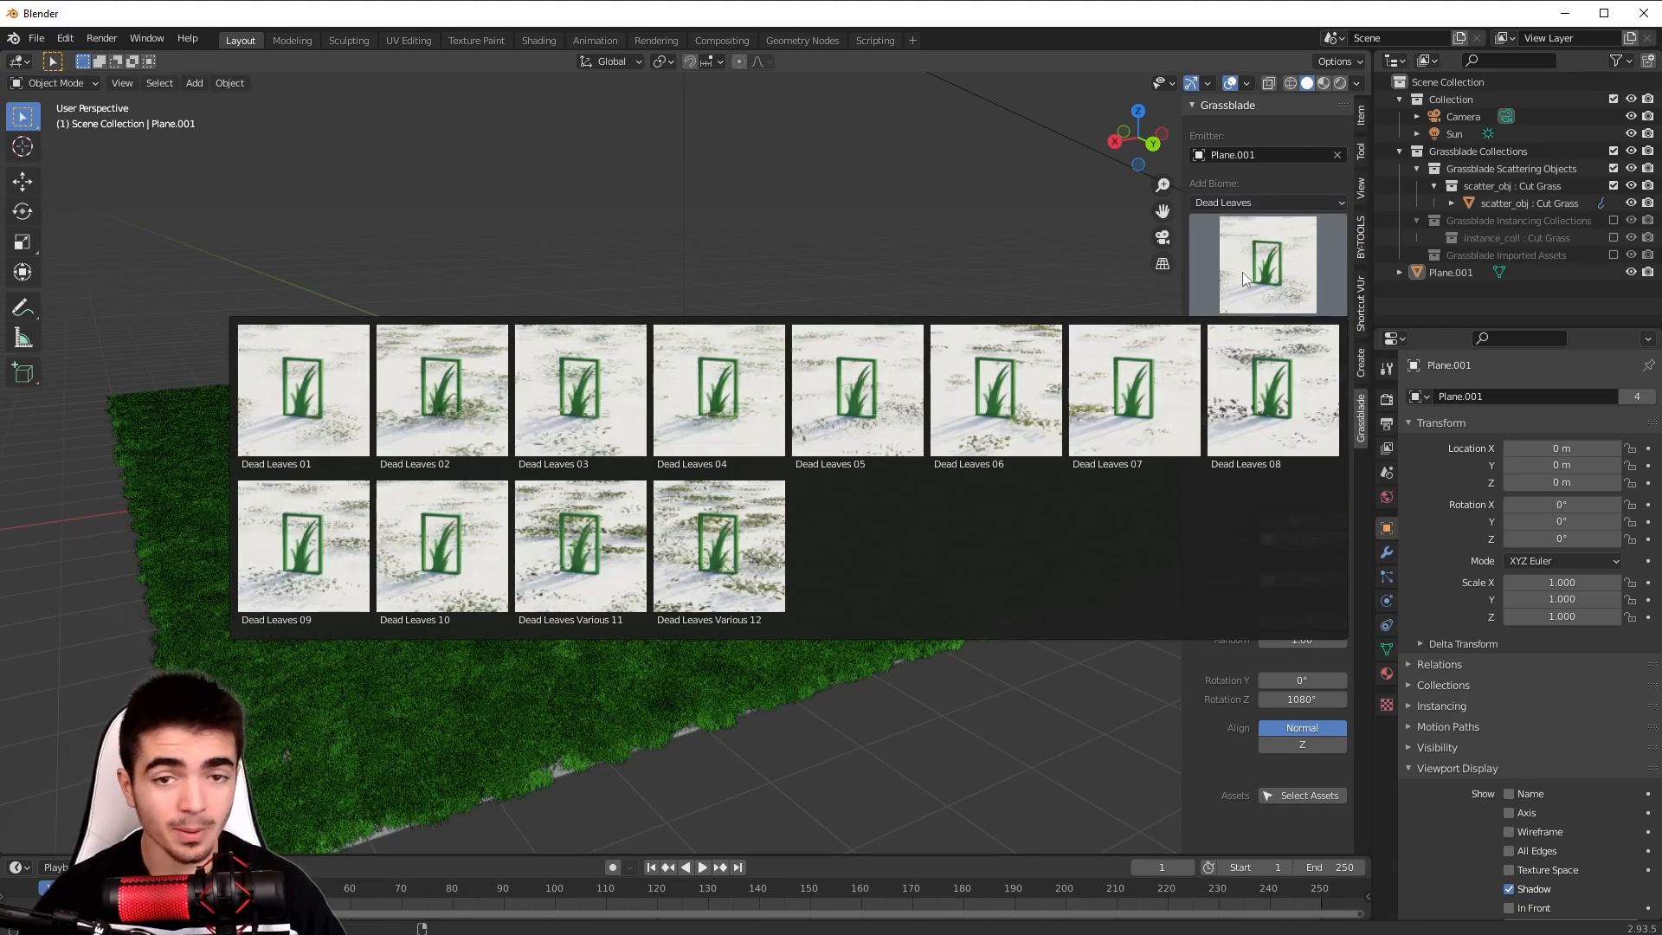
left_click(734, 543)
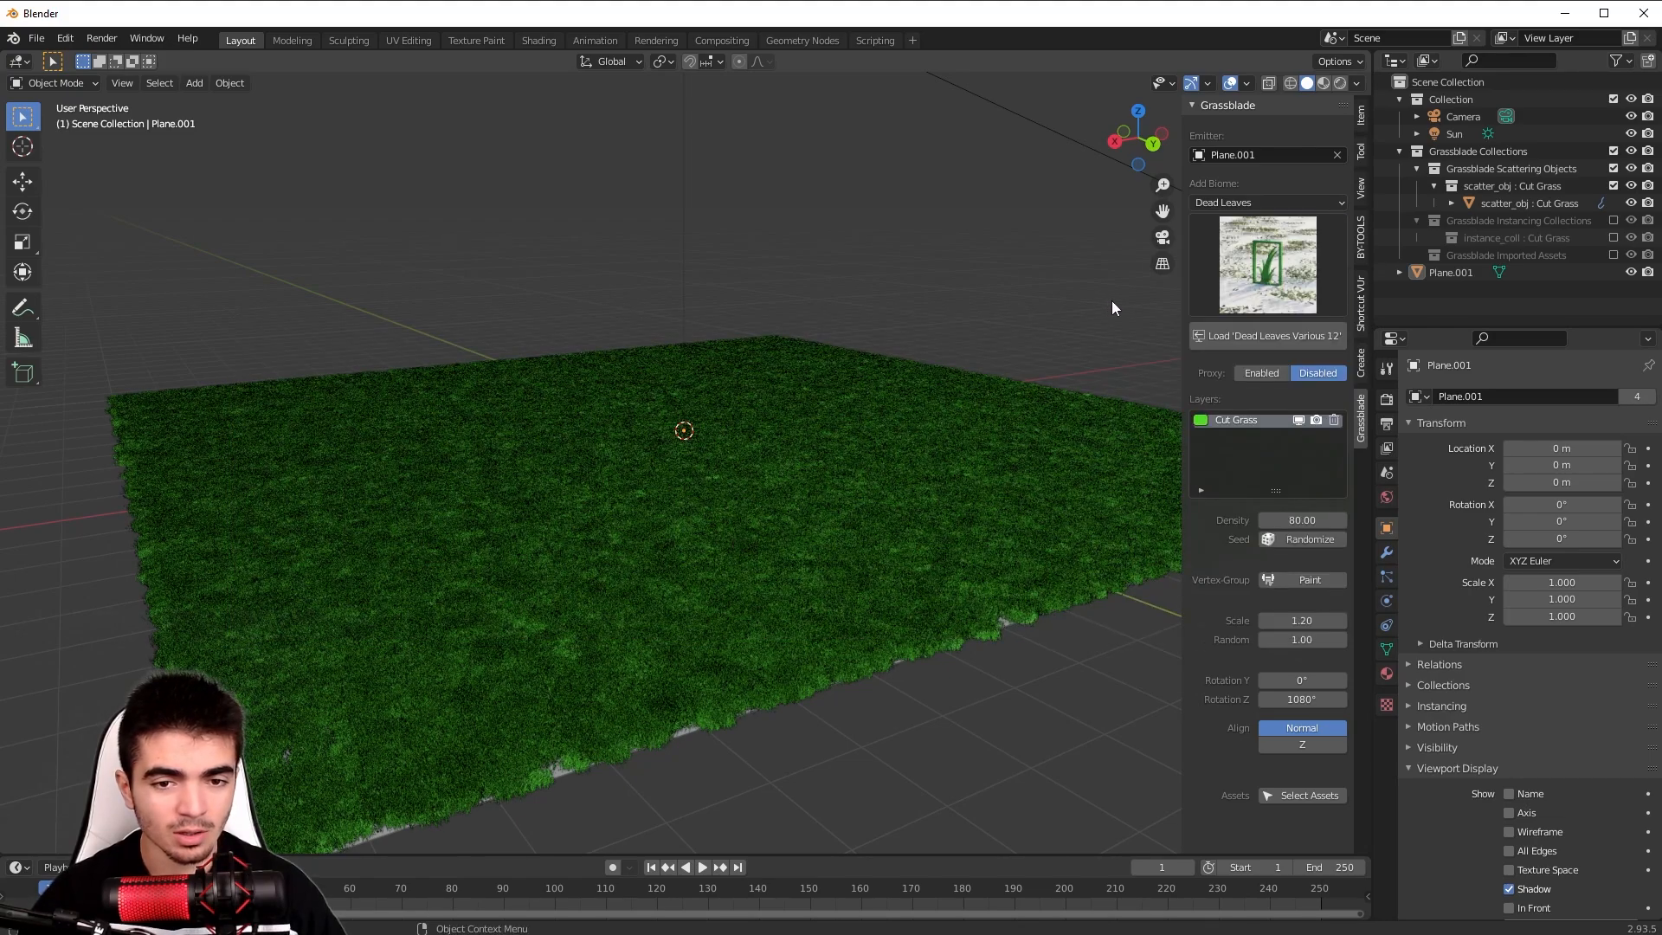
middle_click_drag(1111, 300, 1121, 300)
left_click(1249, 338)
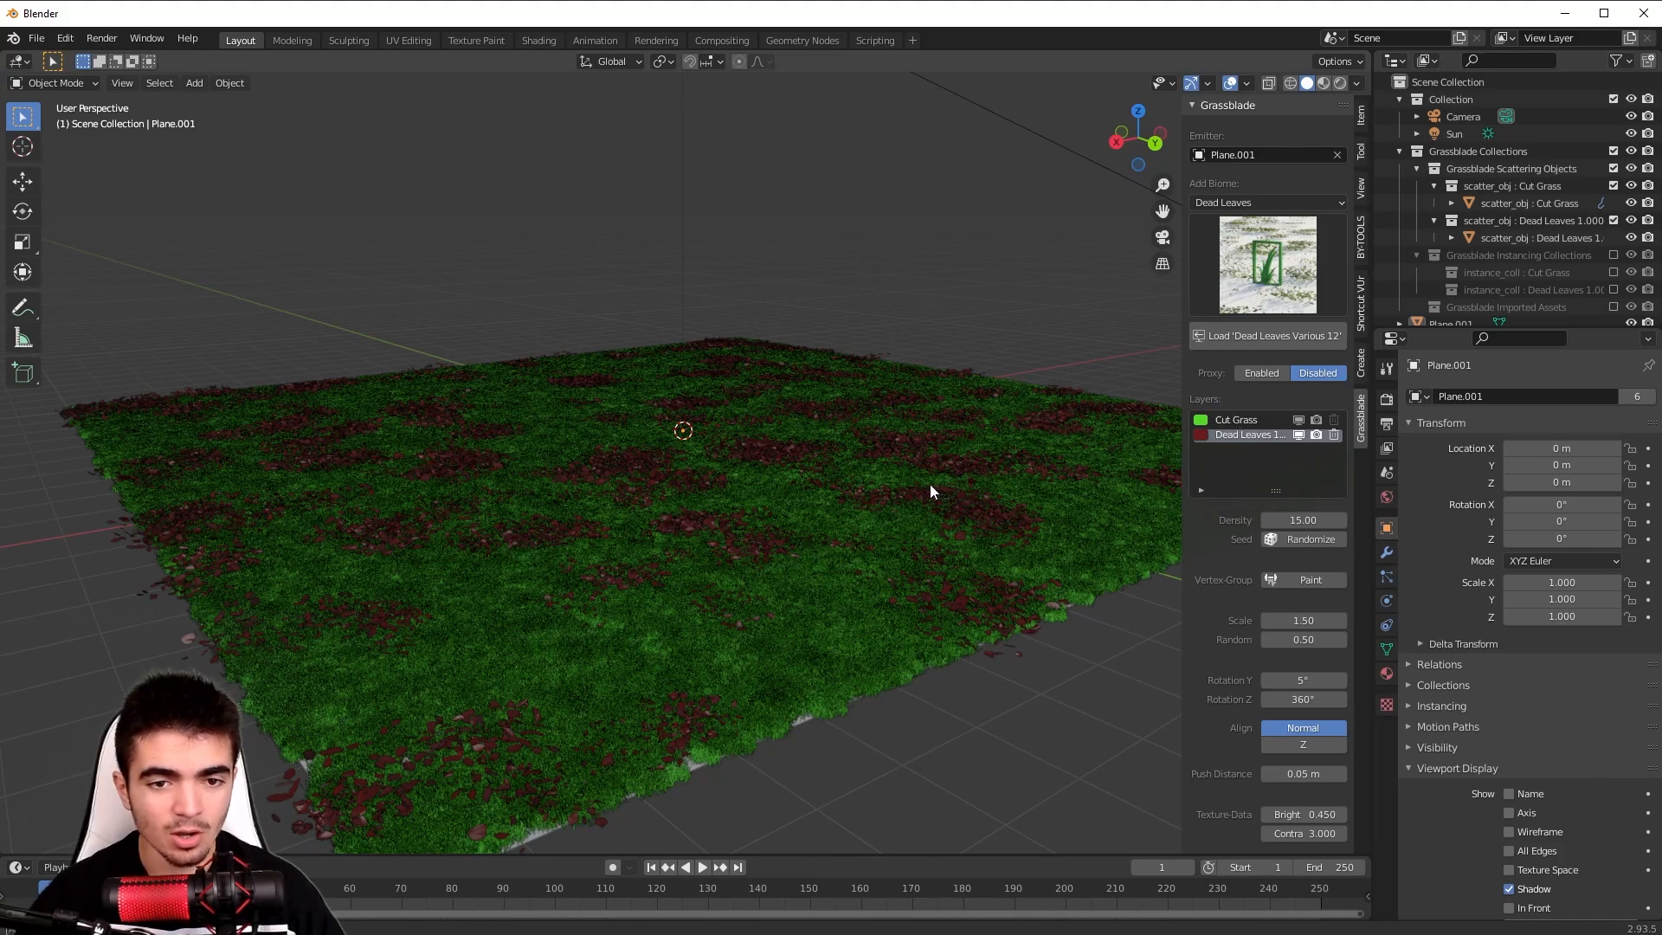
Examine the settings of the Cut Grass and Dead Leaves layers and inspect the scattered leaves and grass up close.
left_click(1243, 418)
scroll(861, 533, "up", 5)
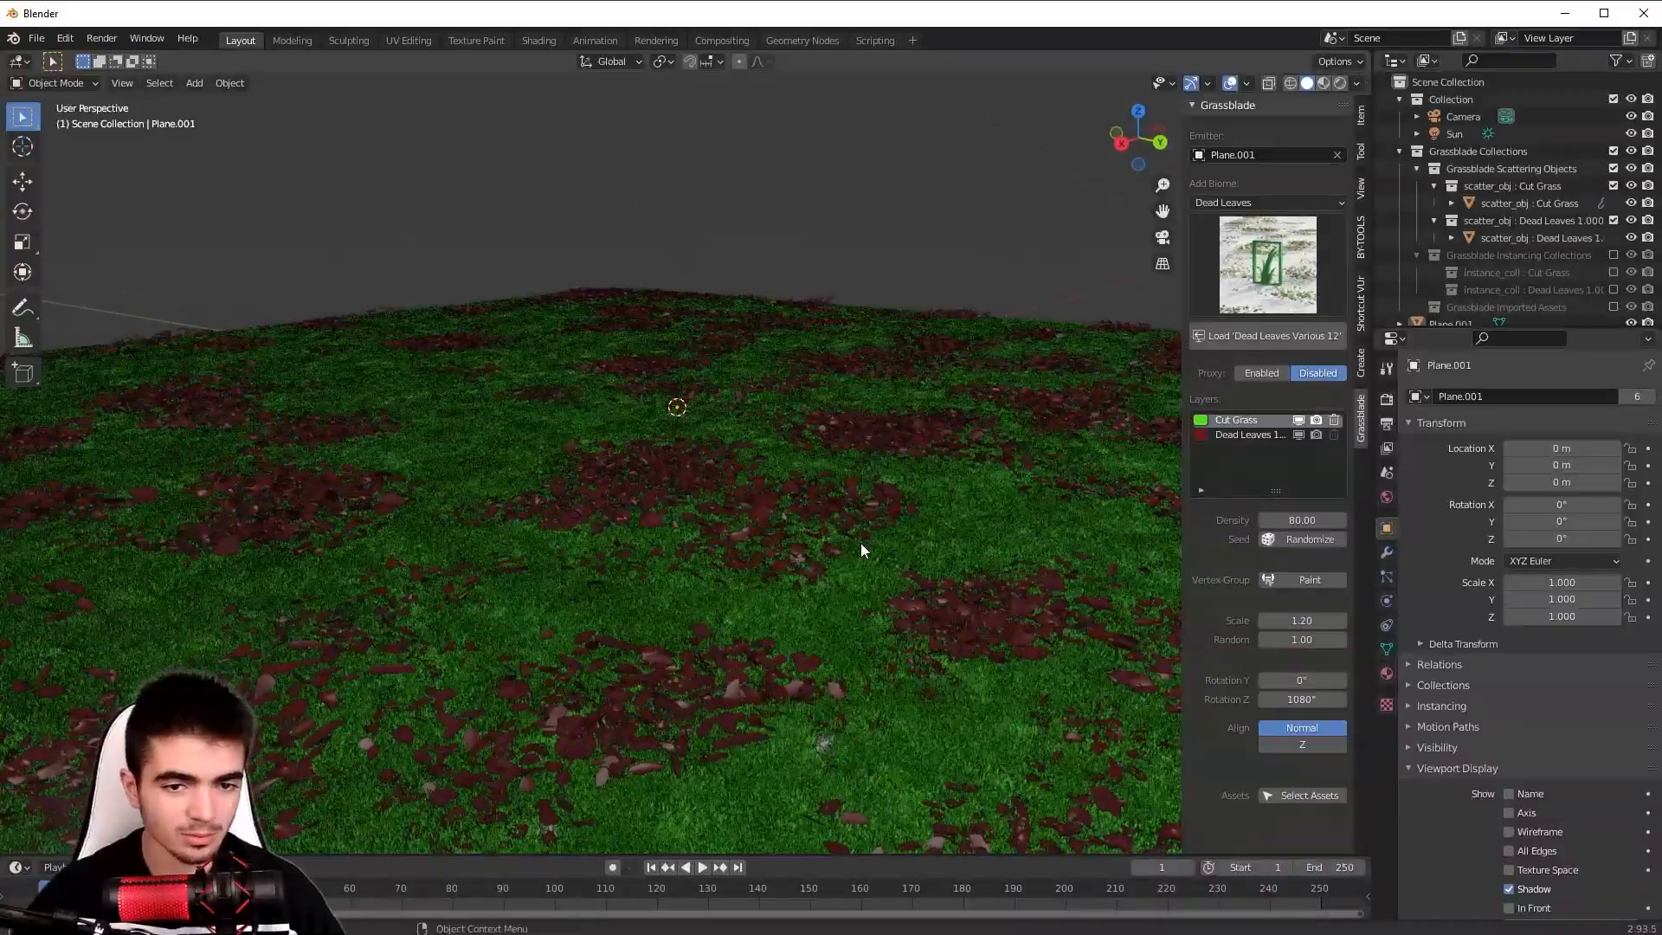
middle_click_drag(861, 543, 957, 498)
left_click(1228, 434)
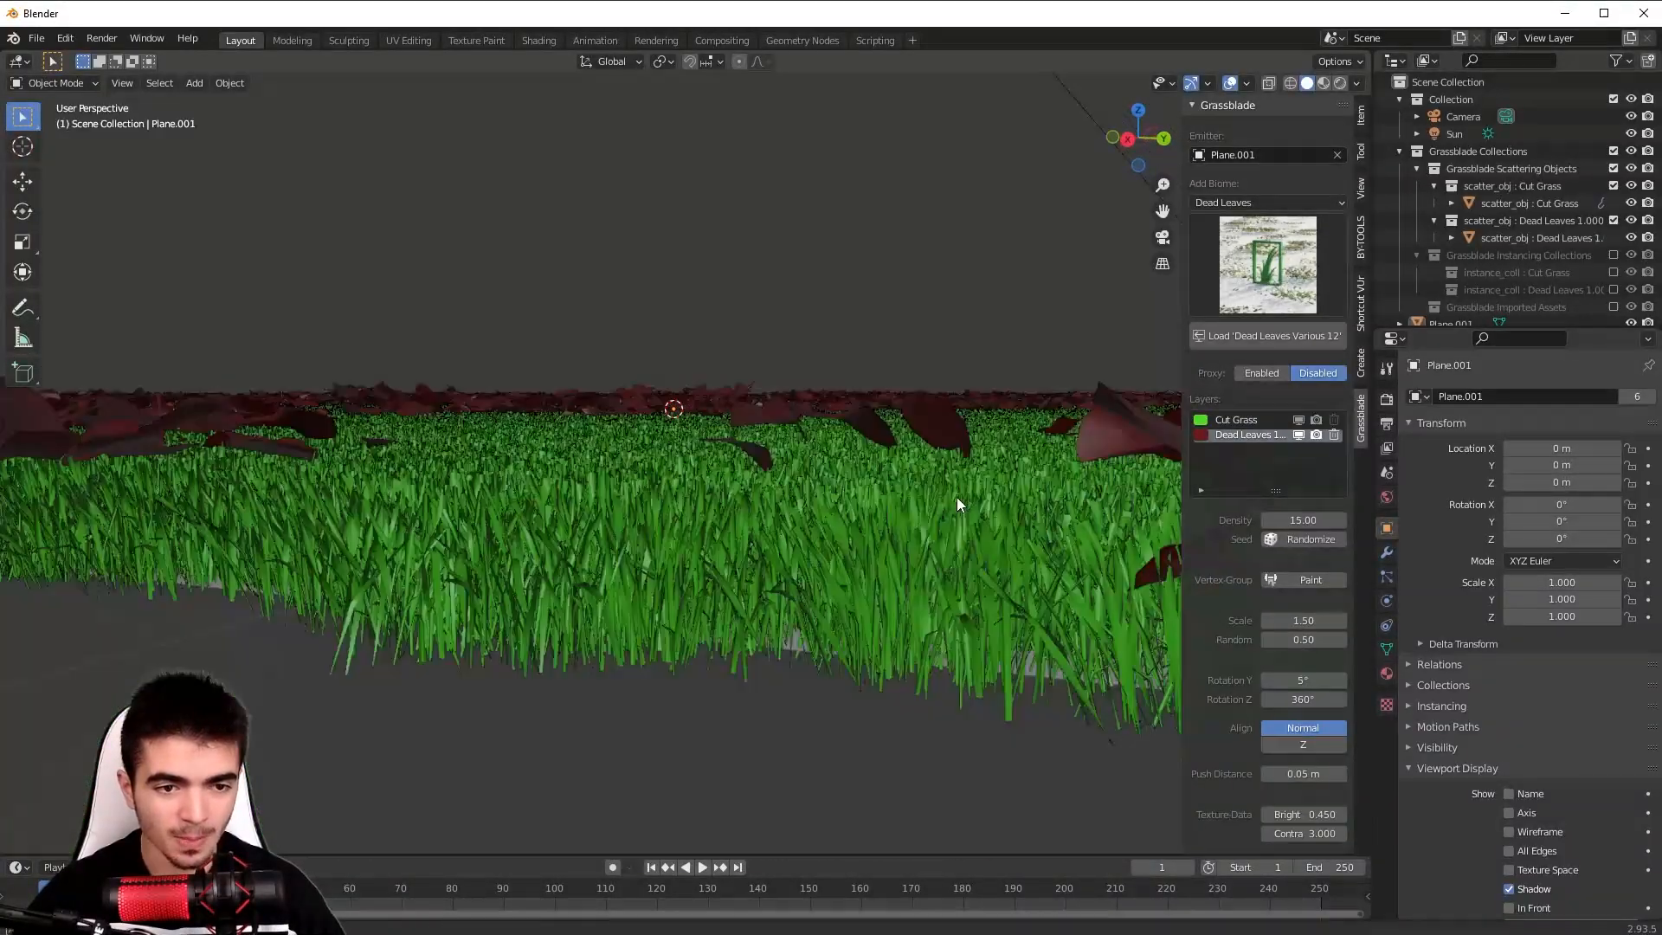
scroll(957, 499, "down", 10)
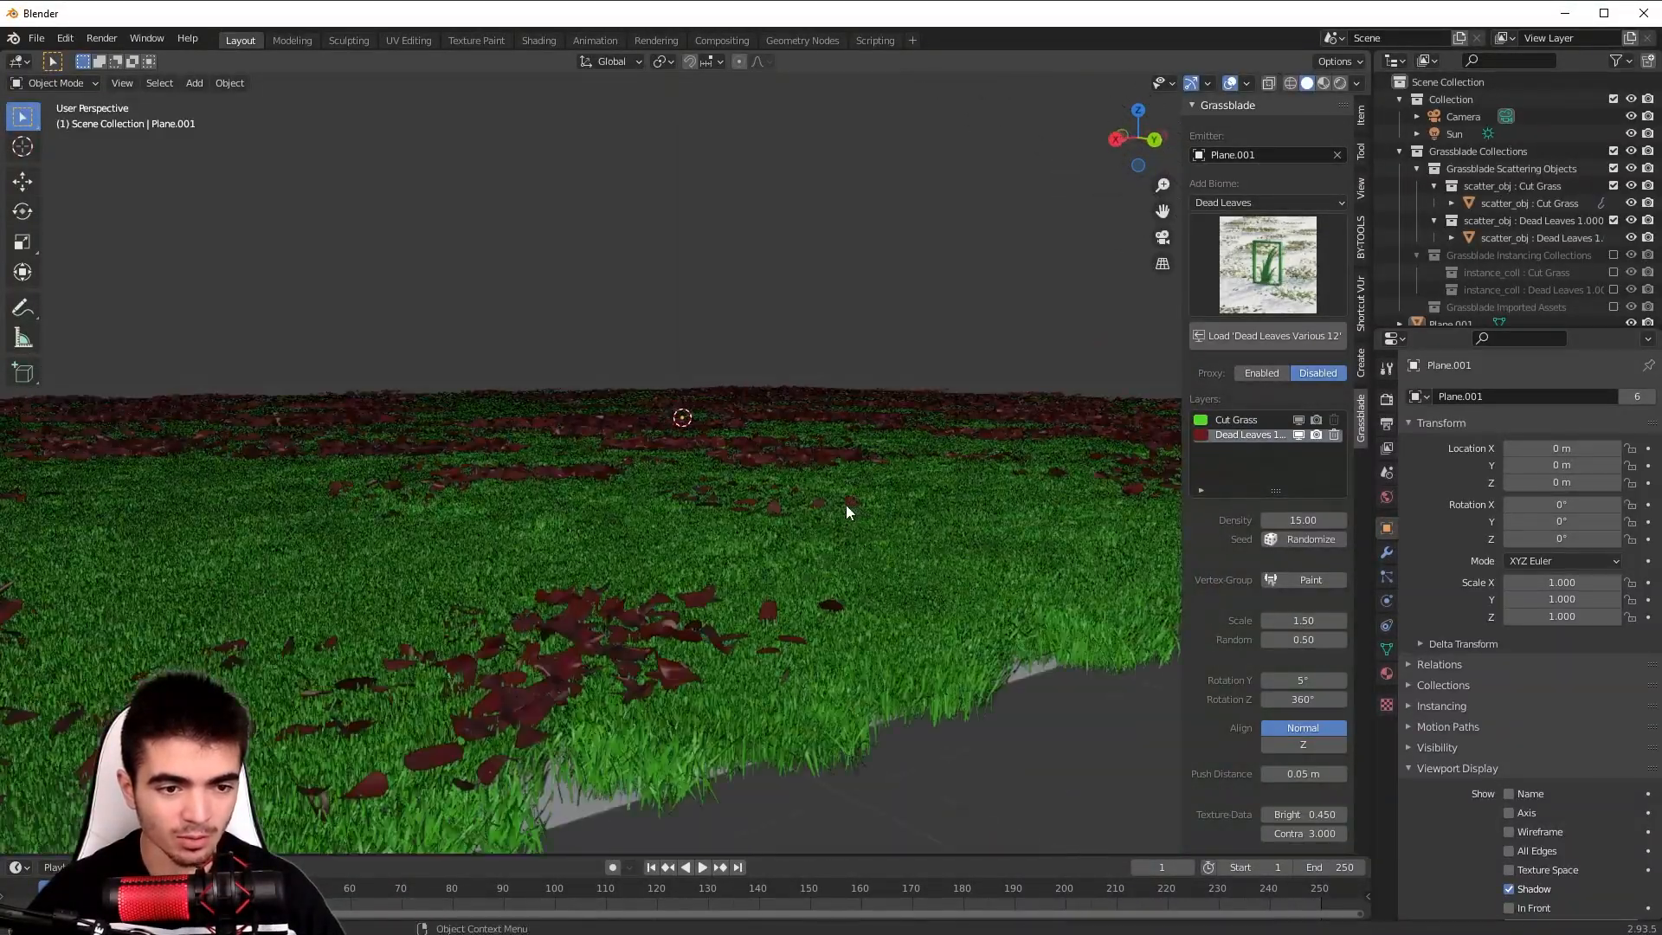
middle_click_drag(844, 505, 864, 459)
scroll(871, 433, "up", 5)
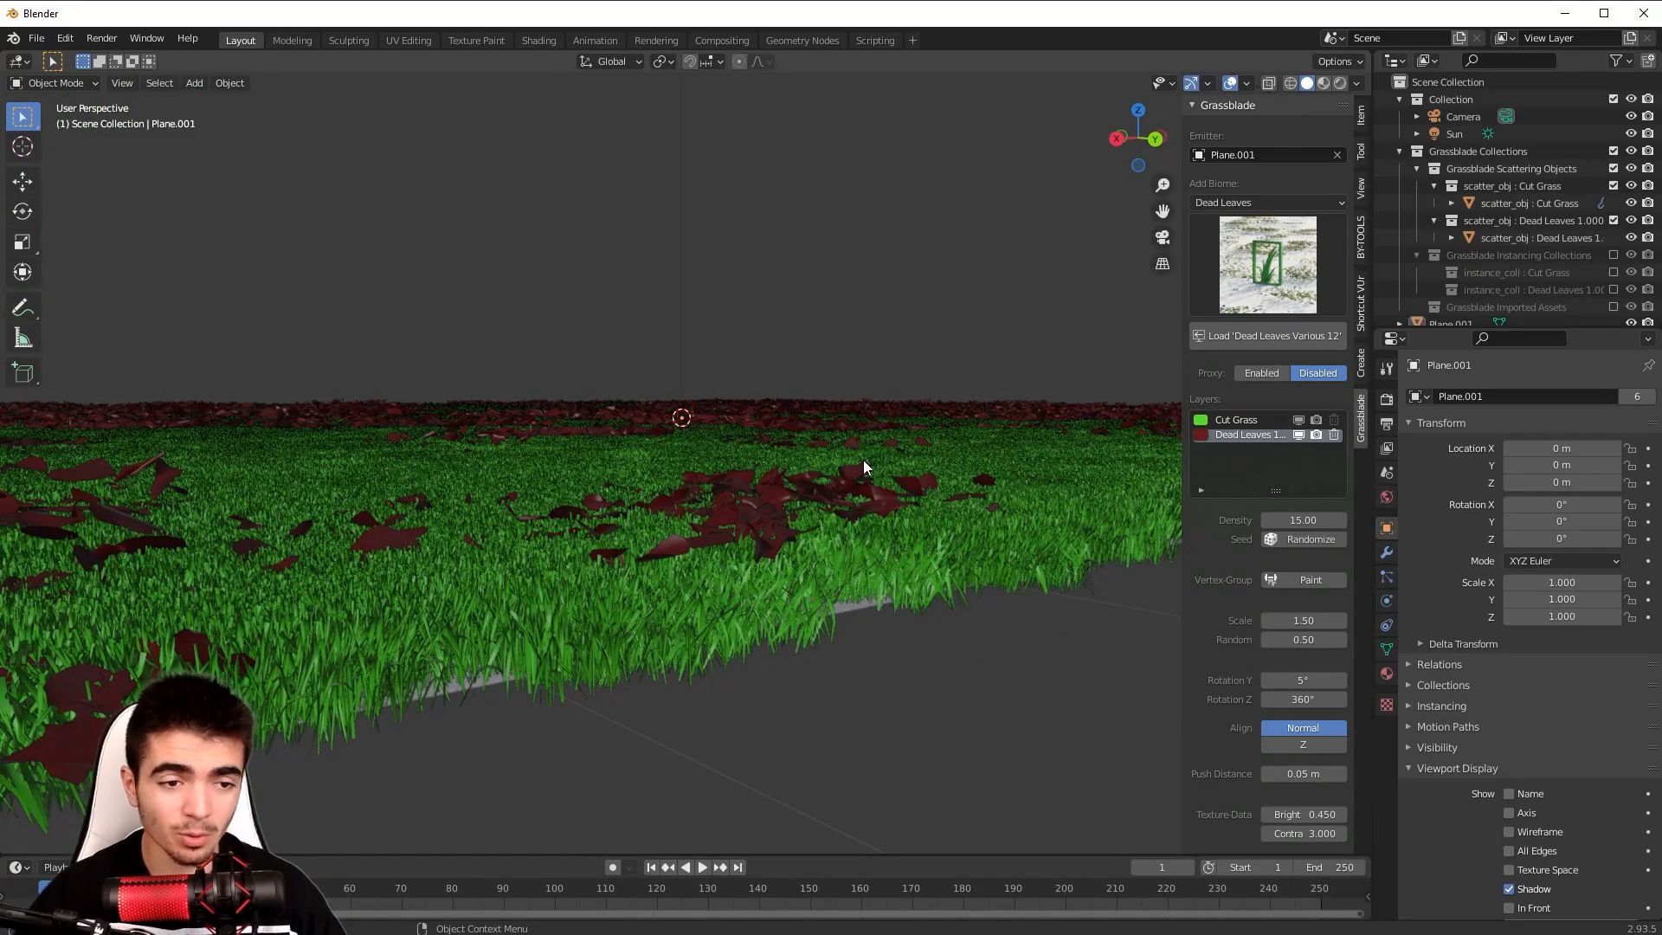
scroll(855, 467, "down", 5)
scroll(853, 472, "up", 5)
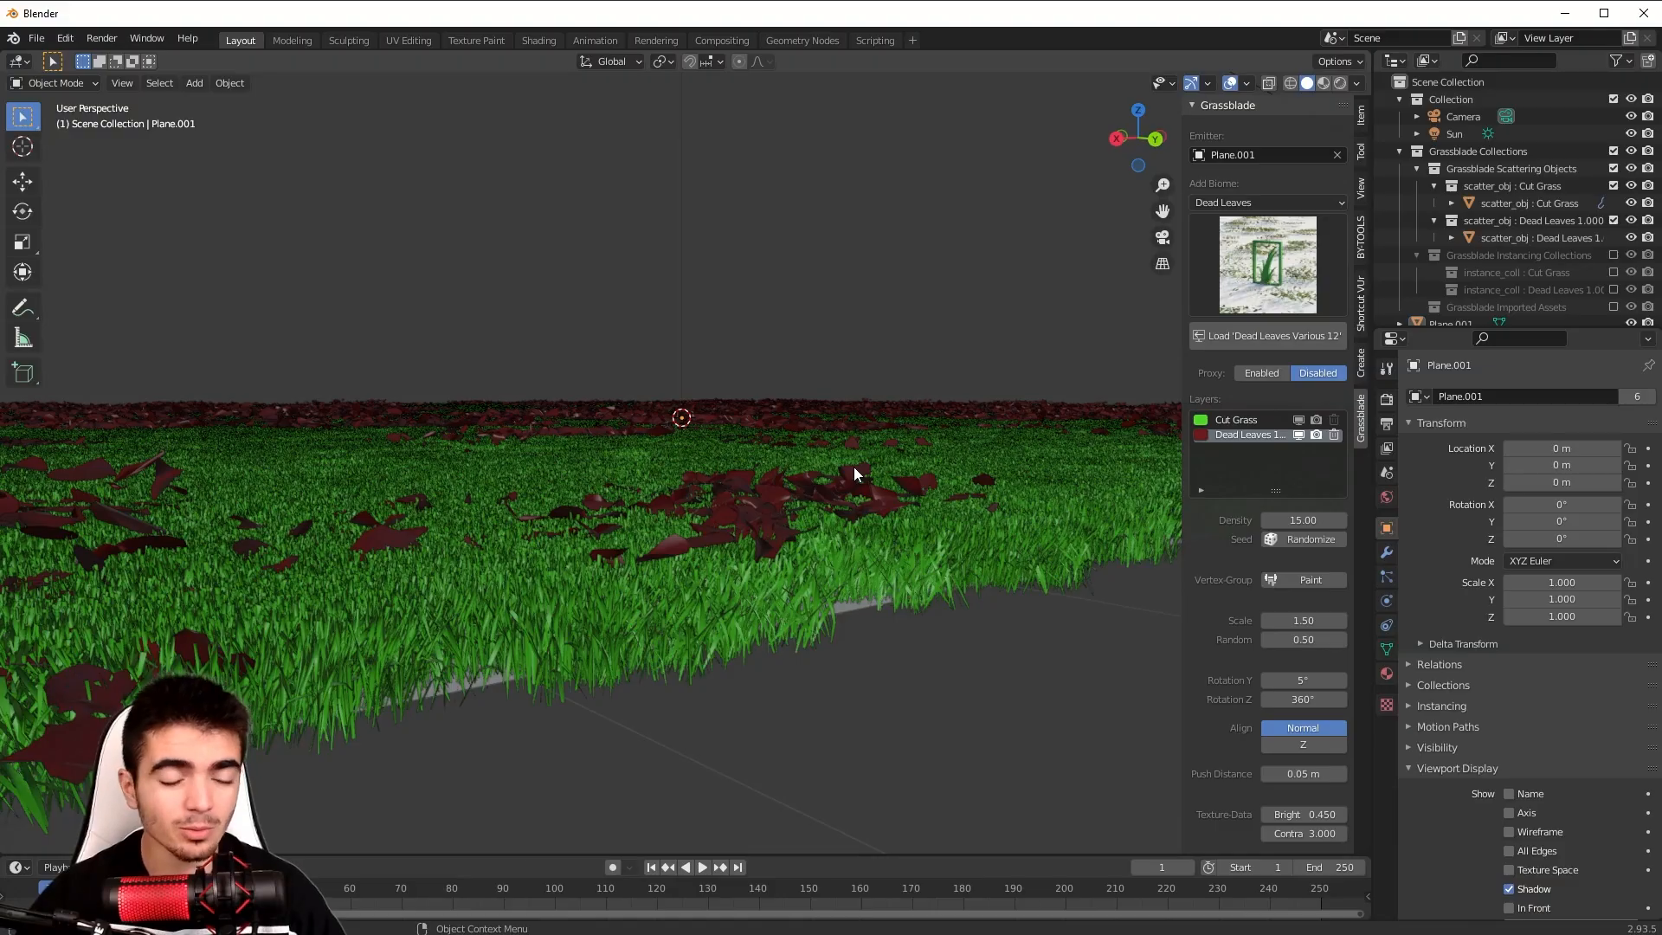
scroll(806, 423, "down", 5)
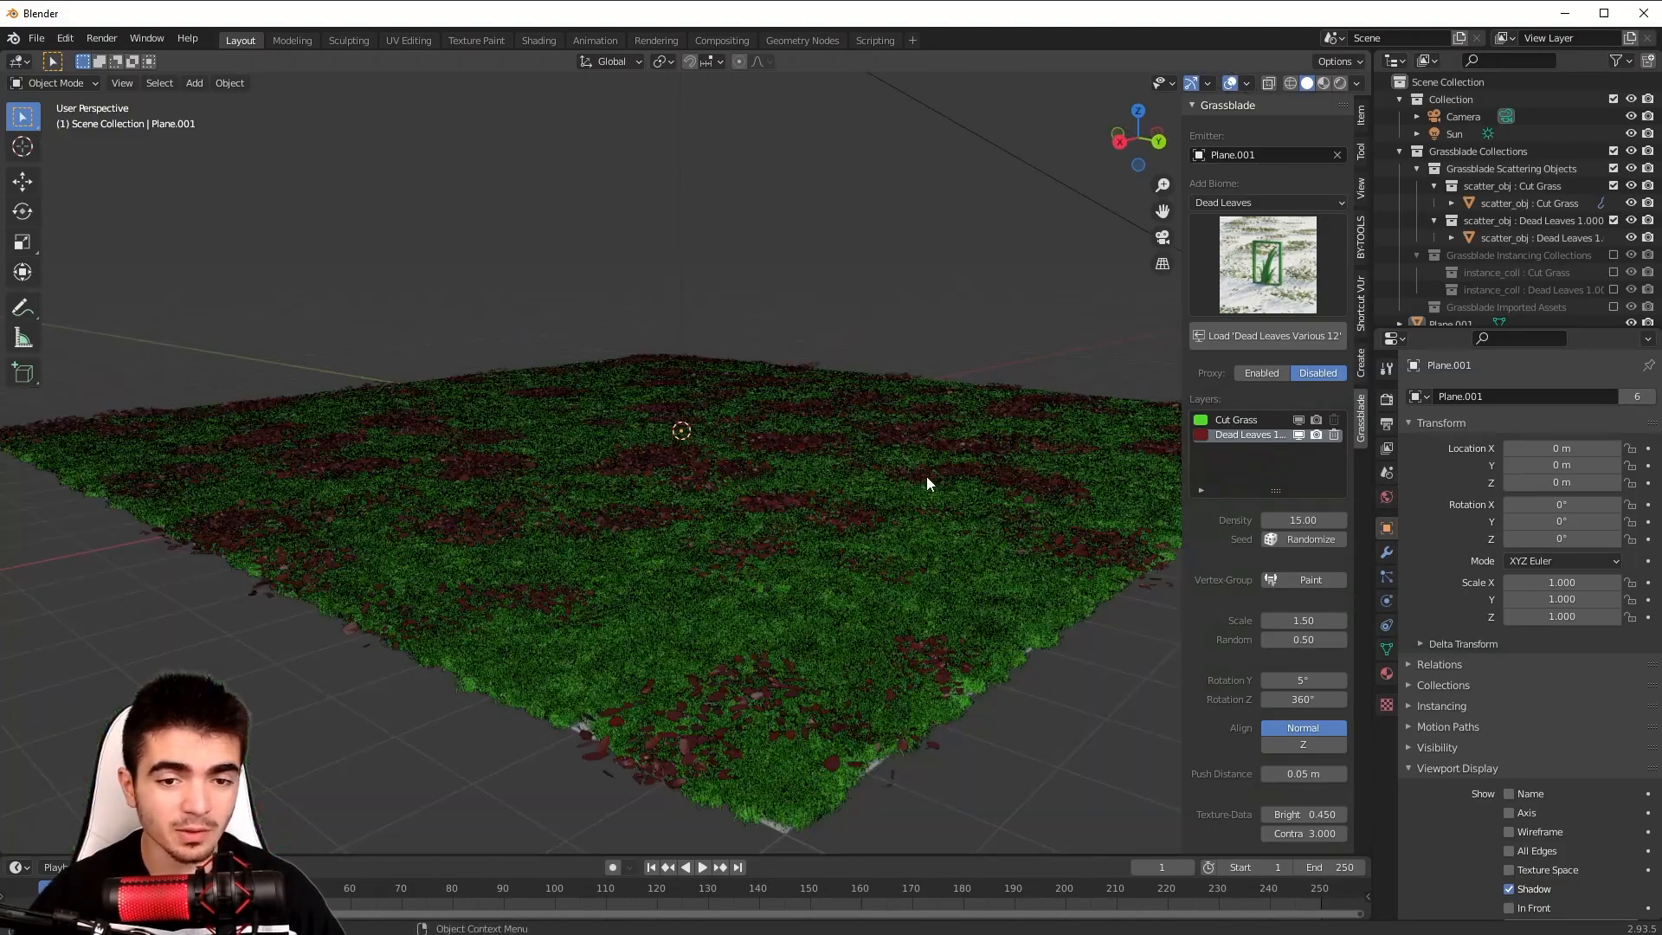
middle_click_drag(926, 479, 896, 497)
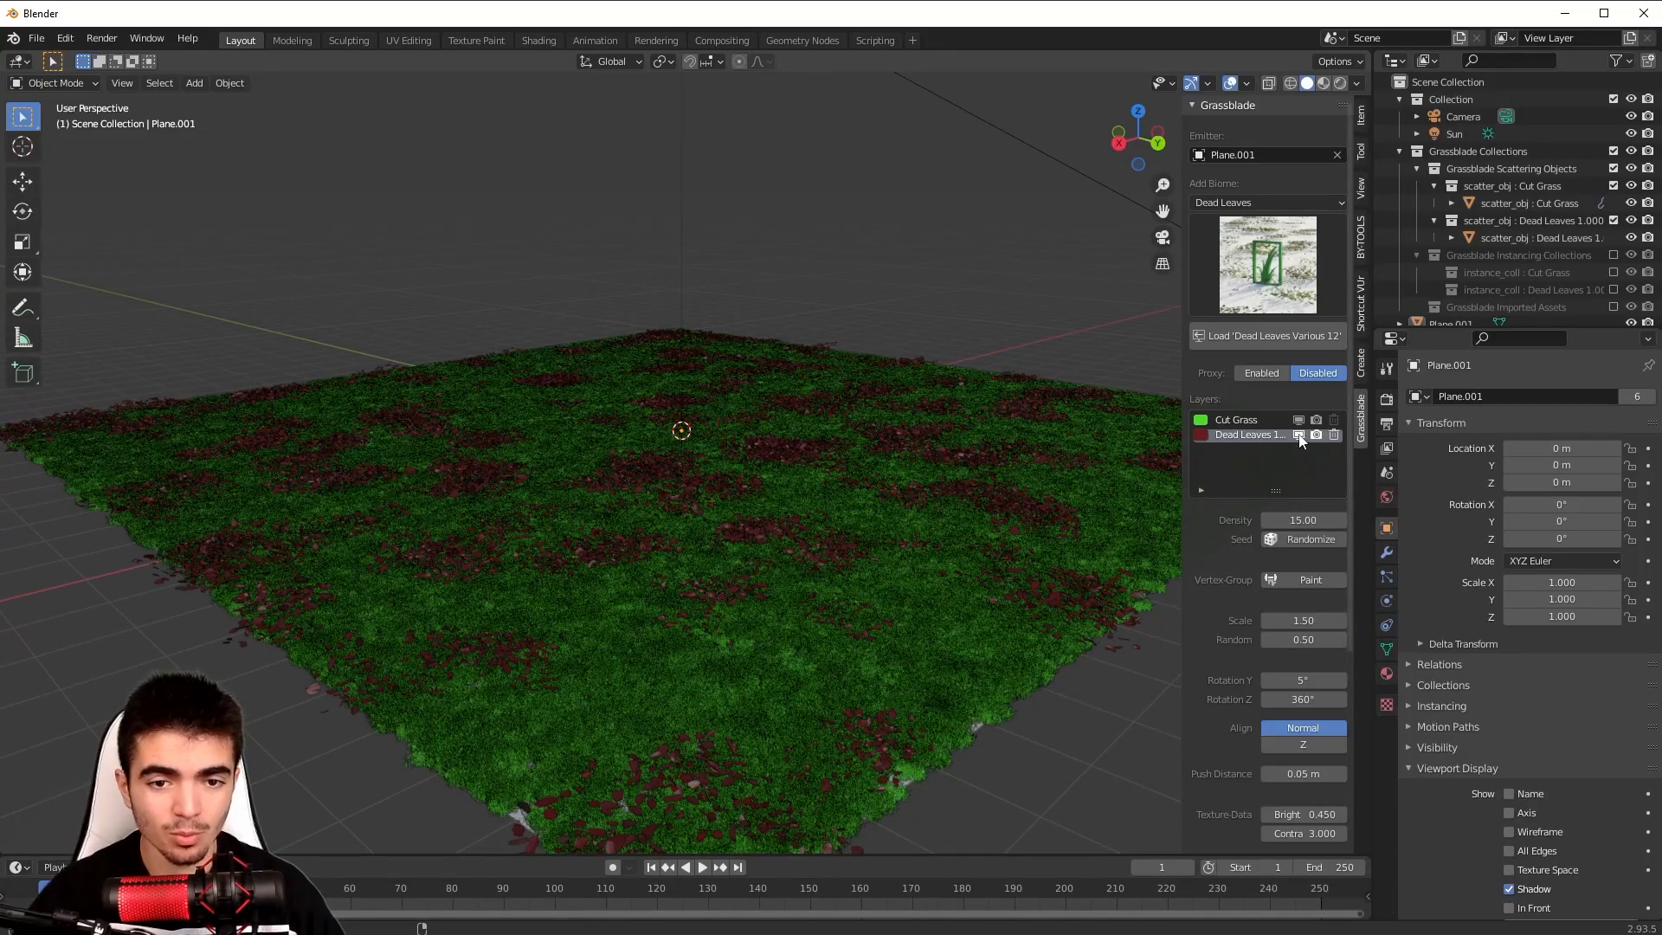
Toggle the Dead Leaves layer's viewport visibility off and on, and hide the Cut Grass layer in the viewport.
left_click(1298, 434)
left_click(1298, 434)
left_click(1299, 419)
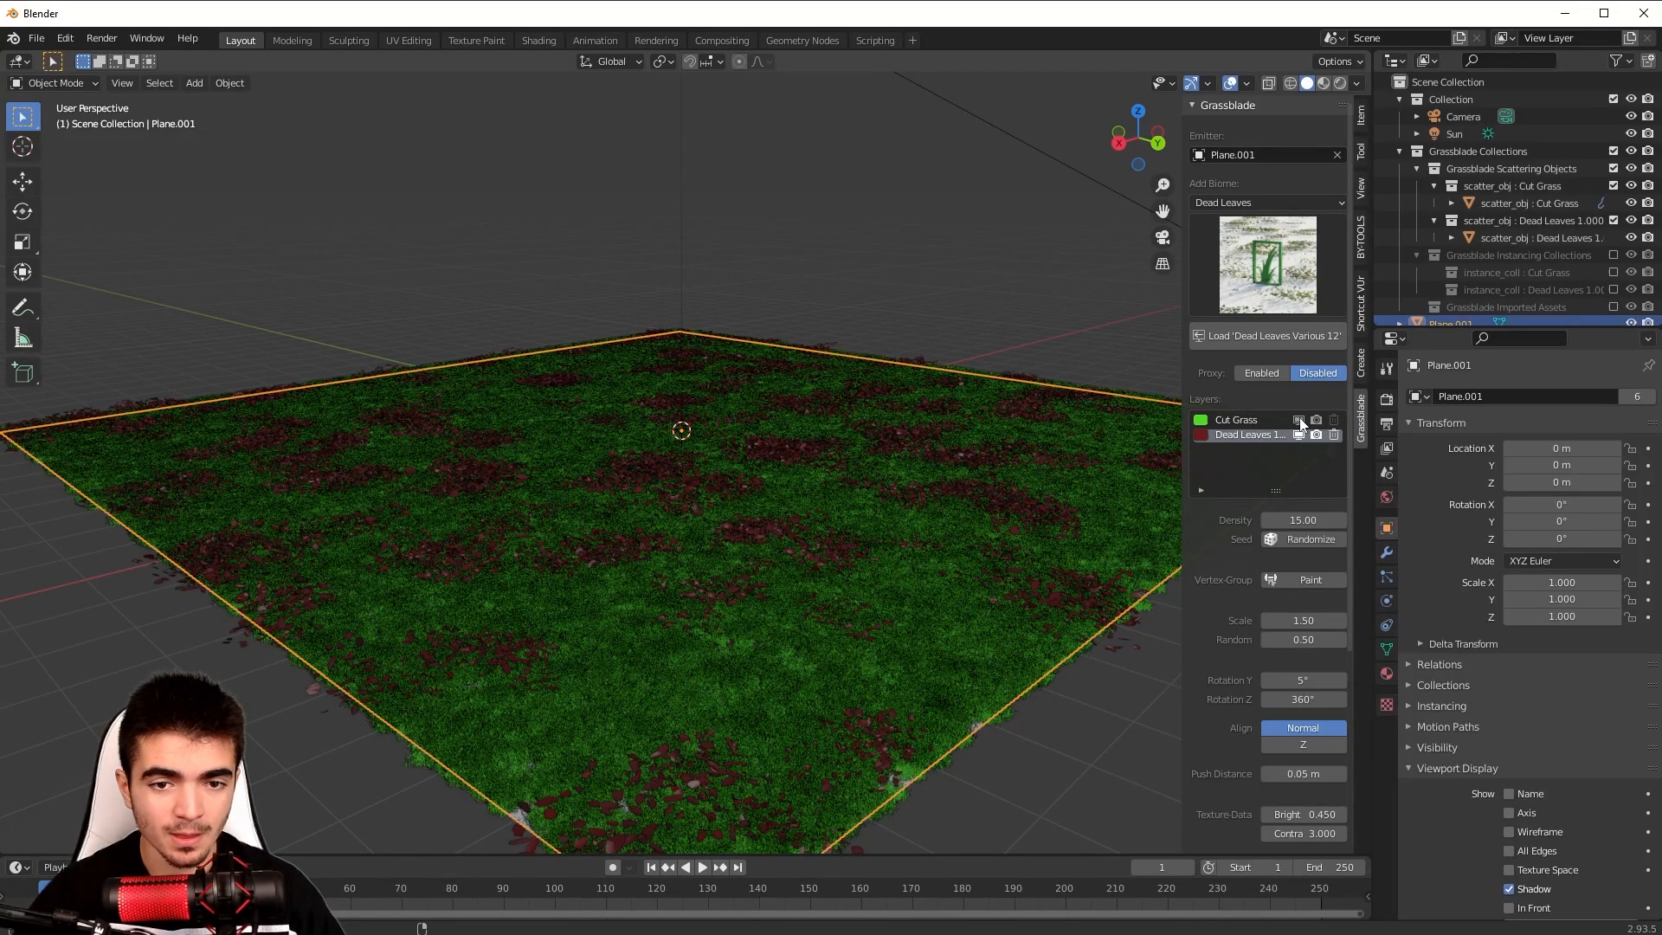
middle_click_drag(874, 497, 1078, 491)
Set the Dead Leaves layer's density to about 15.54 and randomize its seed twice.
scroll(1079, 492, "up", 1)
scroll(1233, 512, "down", 5)
scroll(1232, 477, "up", 2)
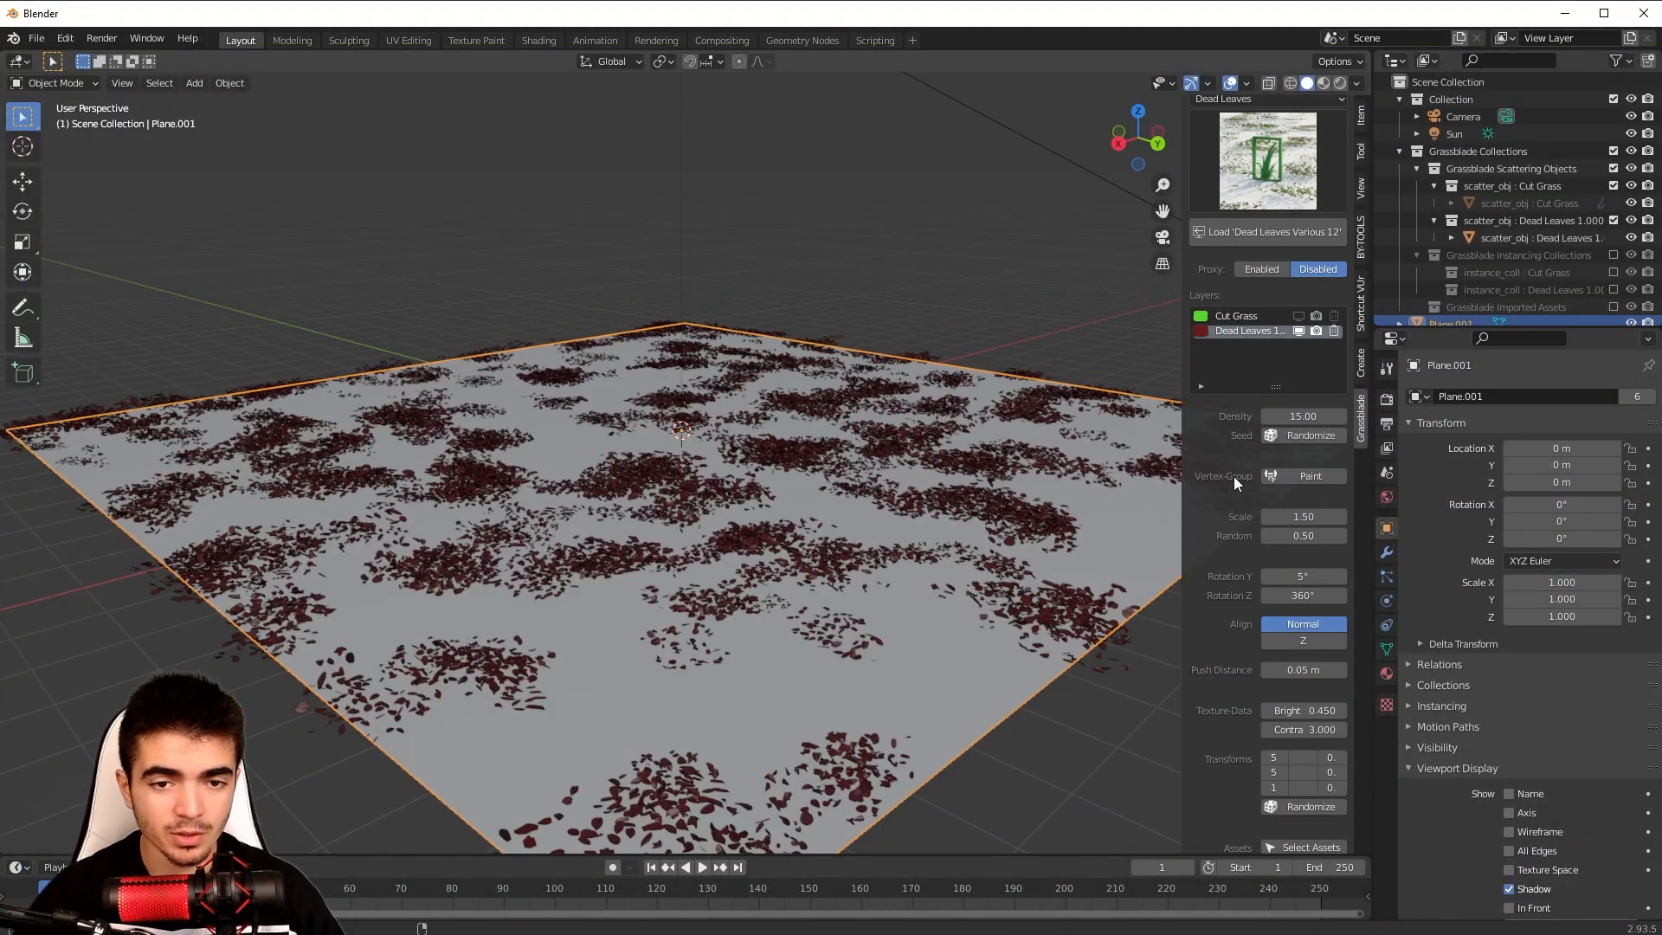
left_click_drag(1302, 416, 1308, 417)
left_click(1301, 434)
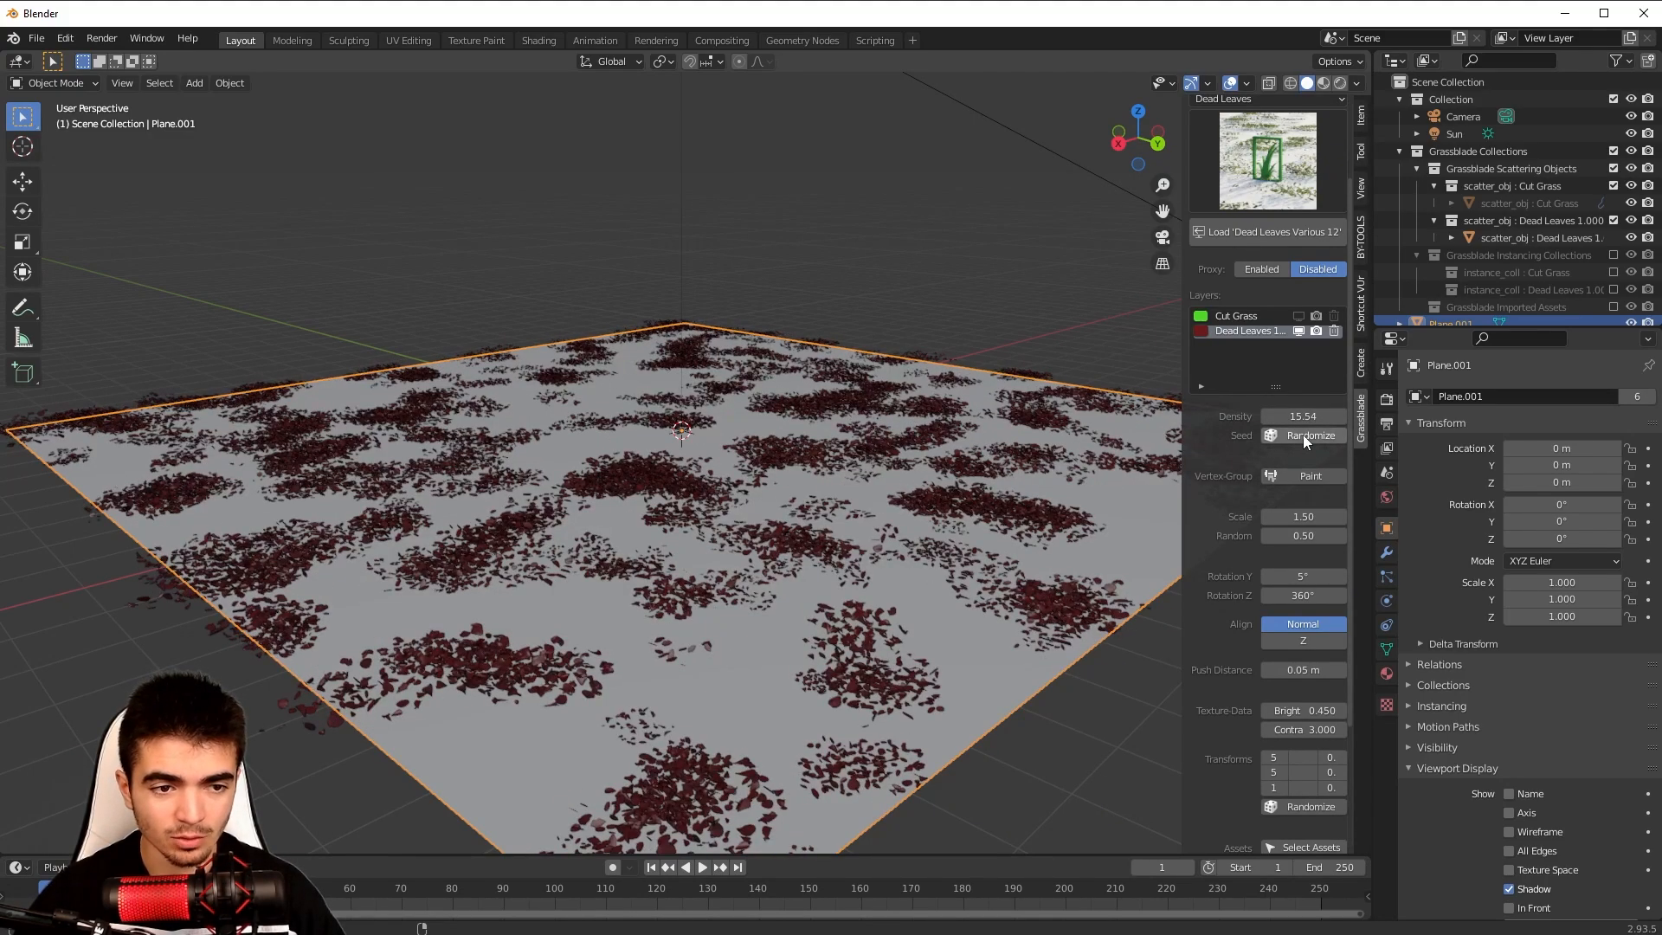
left_click(1302, 434)
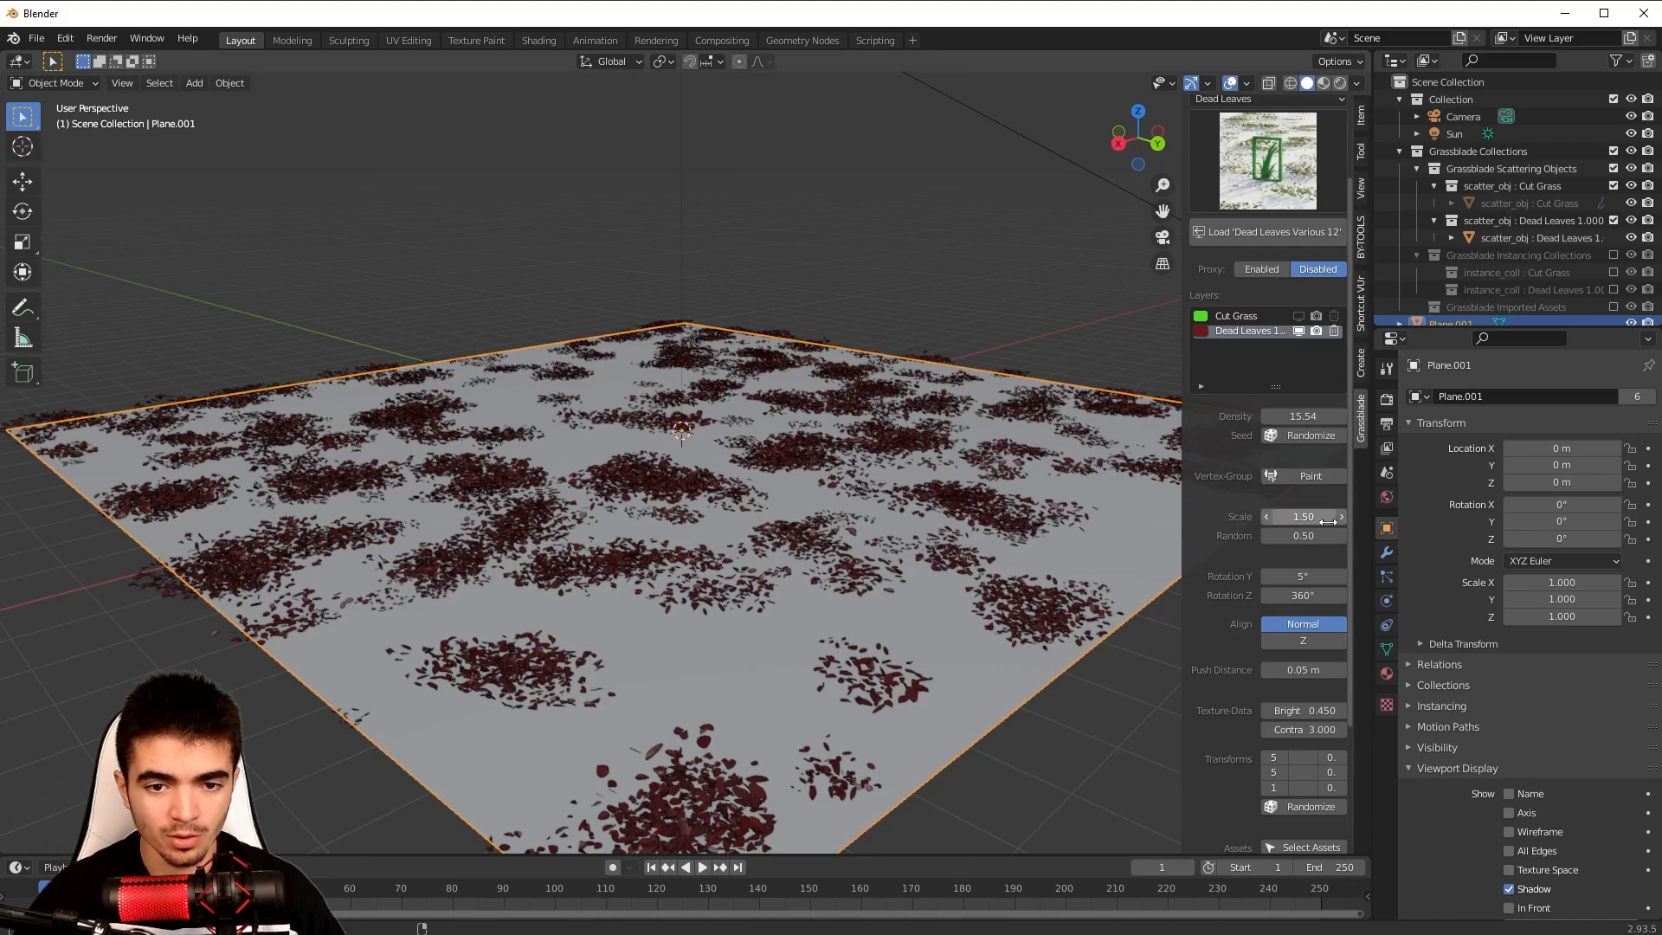
Set the dead leaves' scale to 1.5 and its random variation to 1.00, and inspect the leaves up close.
mouse_move(1279, 516)
left_mouse_down()
mouse_move(1246, 517)
mouse_move(1346, 517)
mouse_move(1262, 517)
left_mouse_up()
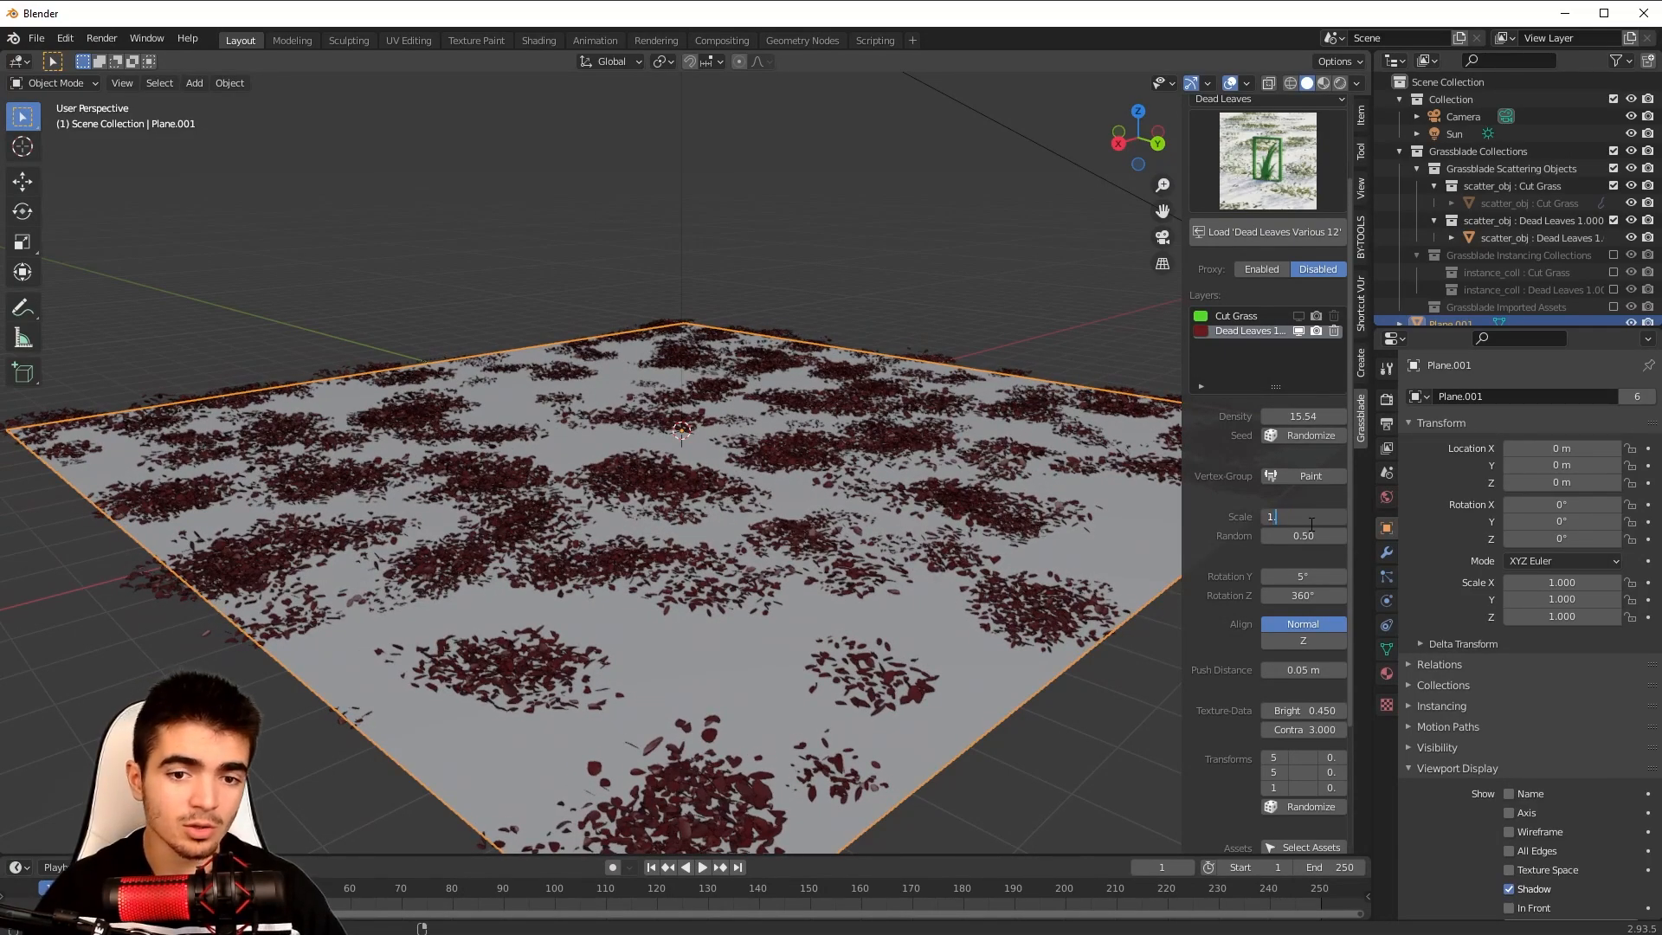
type(".5")
key("Return")
left_click_drag(1303, 536, 1342, 536)
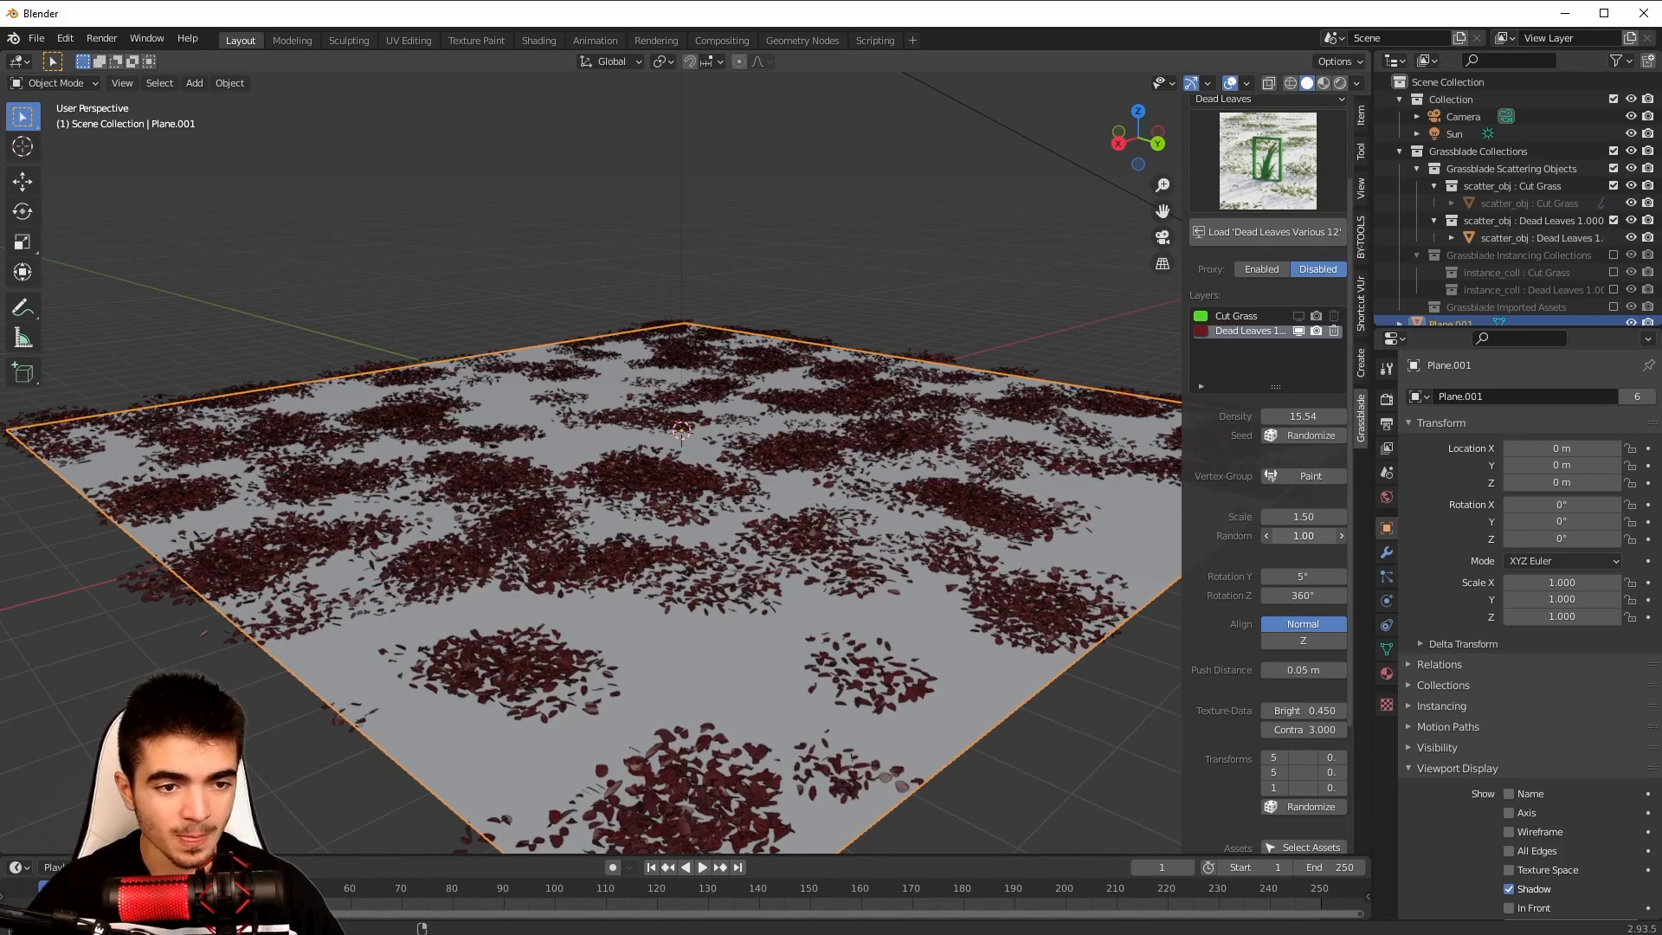
scroll(1071, 610, "up", 8)
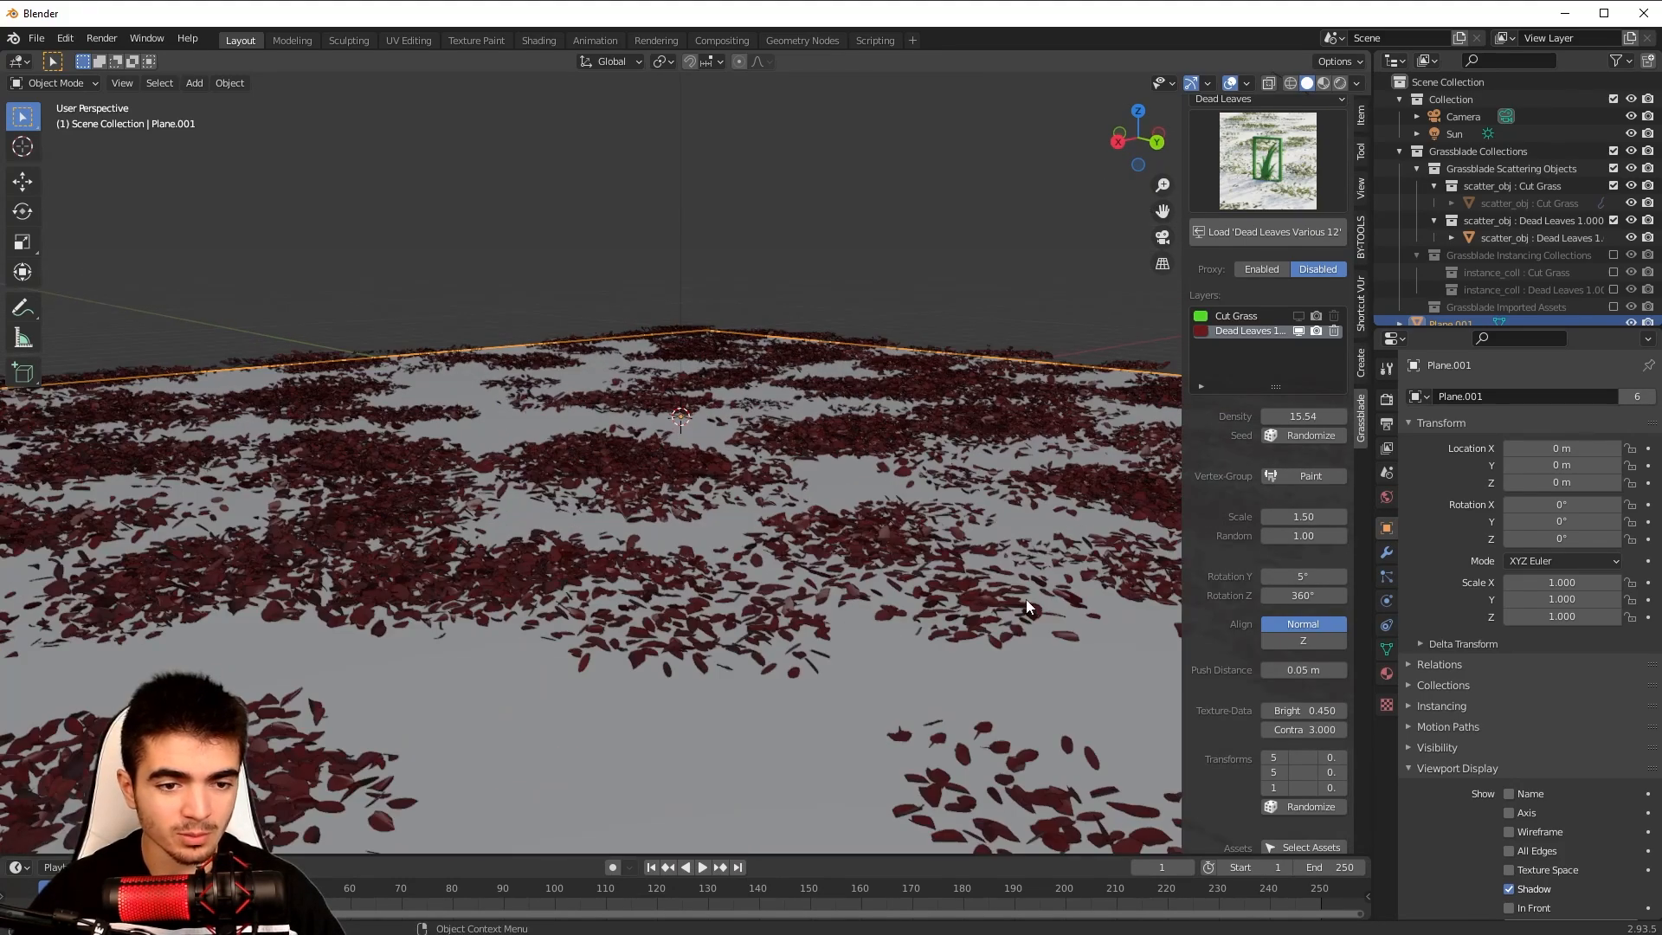
scroll(697, 540, "down", 4)
middle_click_drag(697, 540, 708, 548)
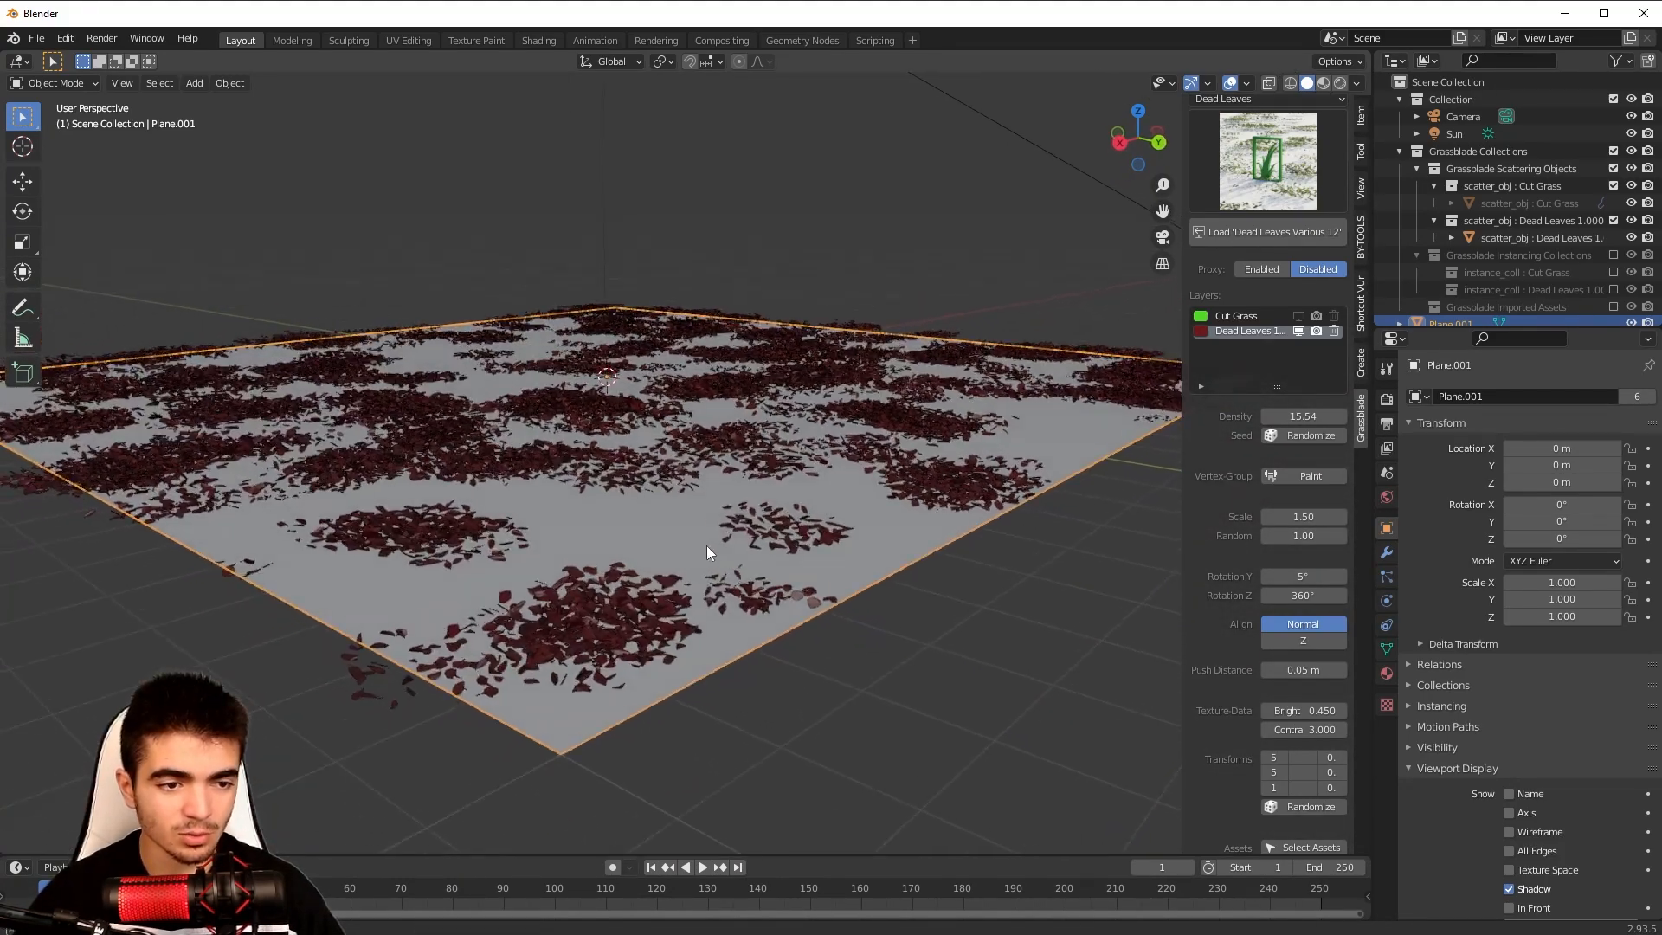
scroll(708, 549, "up", 4)
scroll(709, 548, "down", 4)
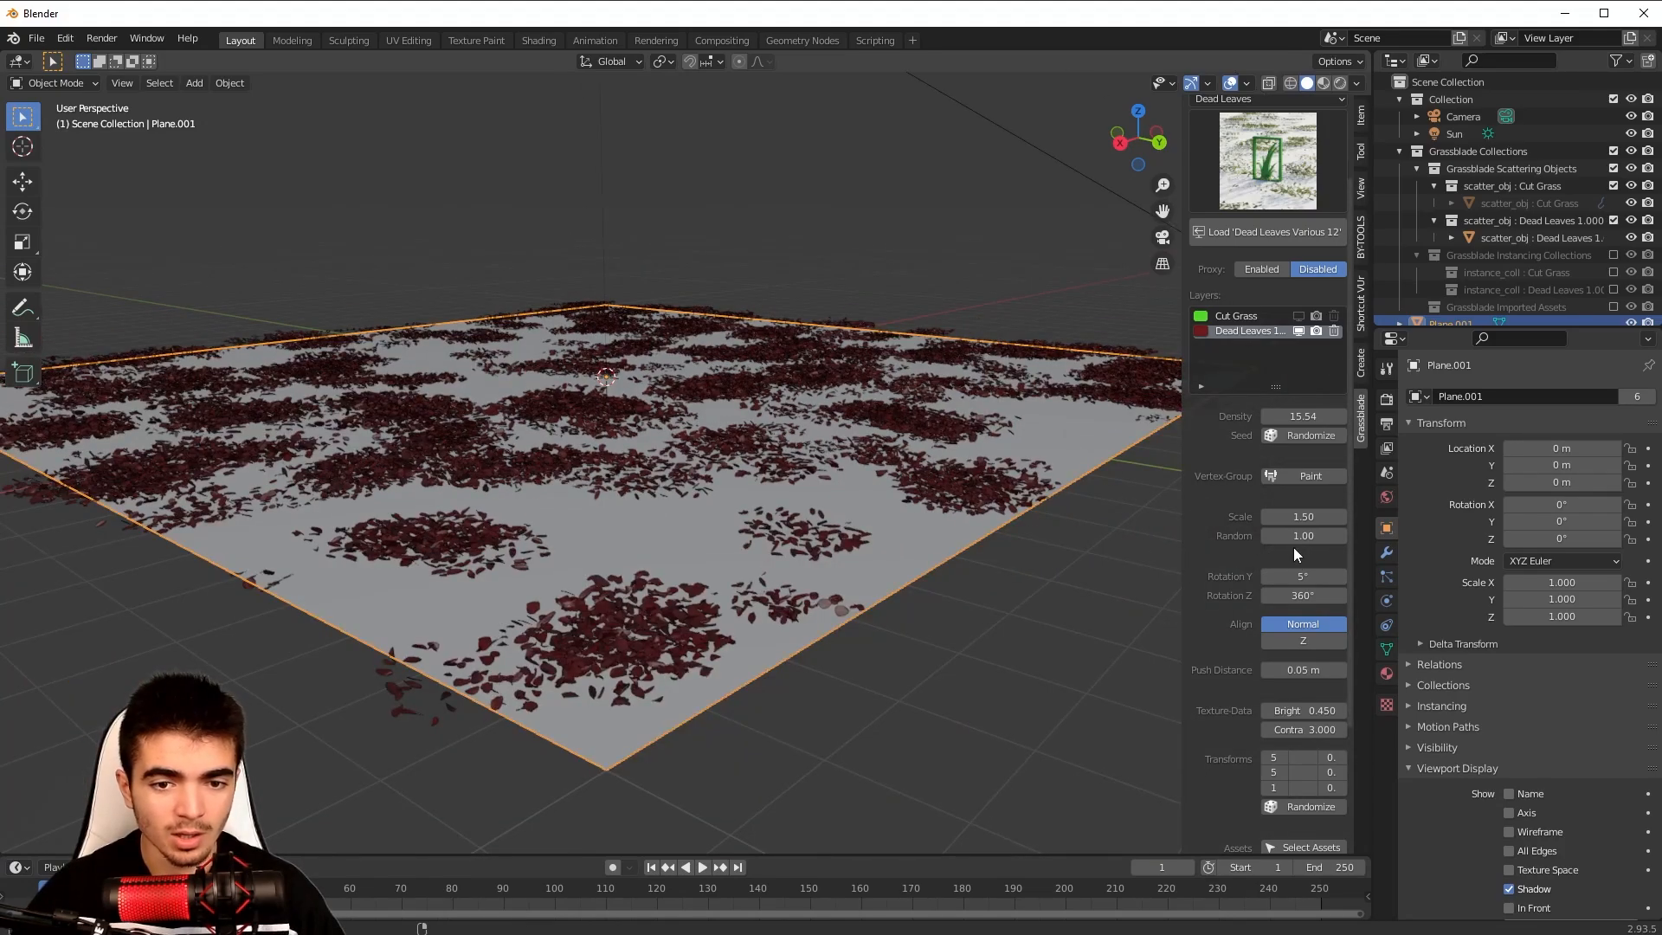
Try a scale randomness of 0.00 on the dead leaves, compare the scatter, and restore the value of 1.00.
left_click_drag(1295, 537, 1207, 537)
middle_click_drag(778, 472, 824, 507)
scroll(840, 578, "down", 4)
scroll(827, 510, "up", 5)
scroll(761, 509, "down", 4)
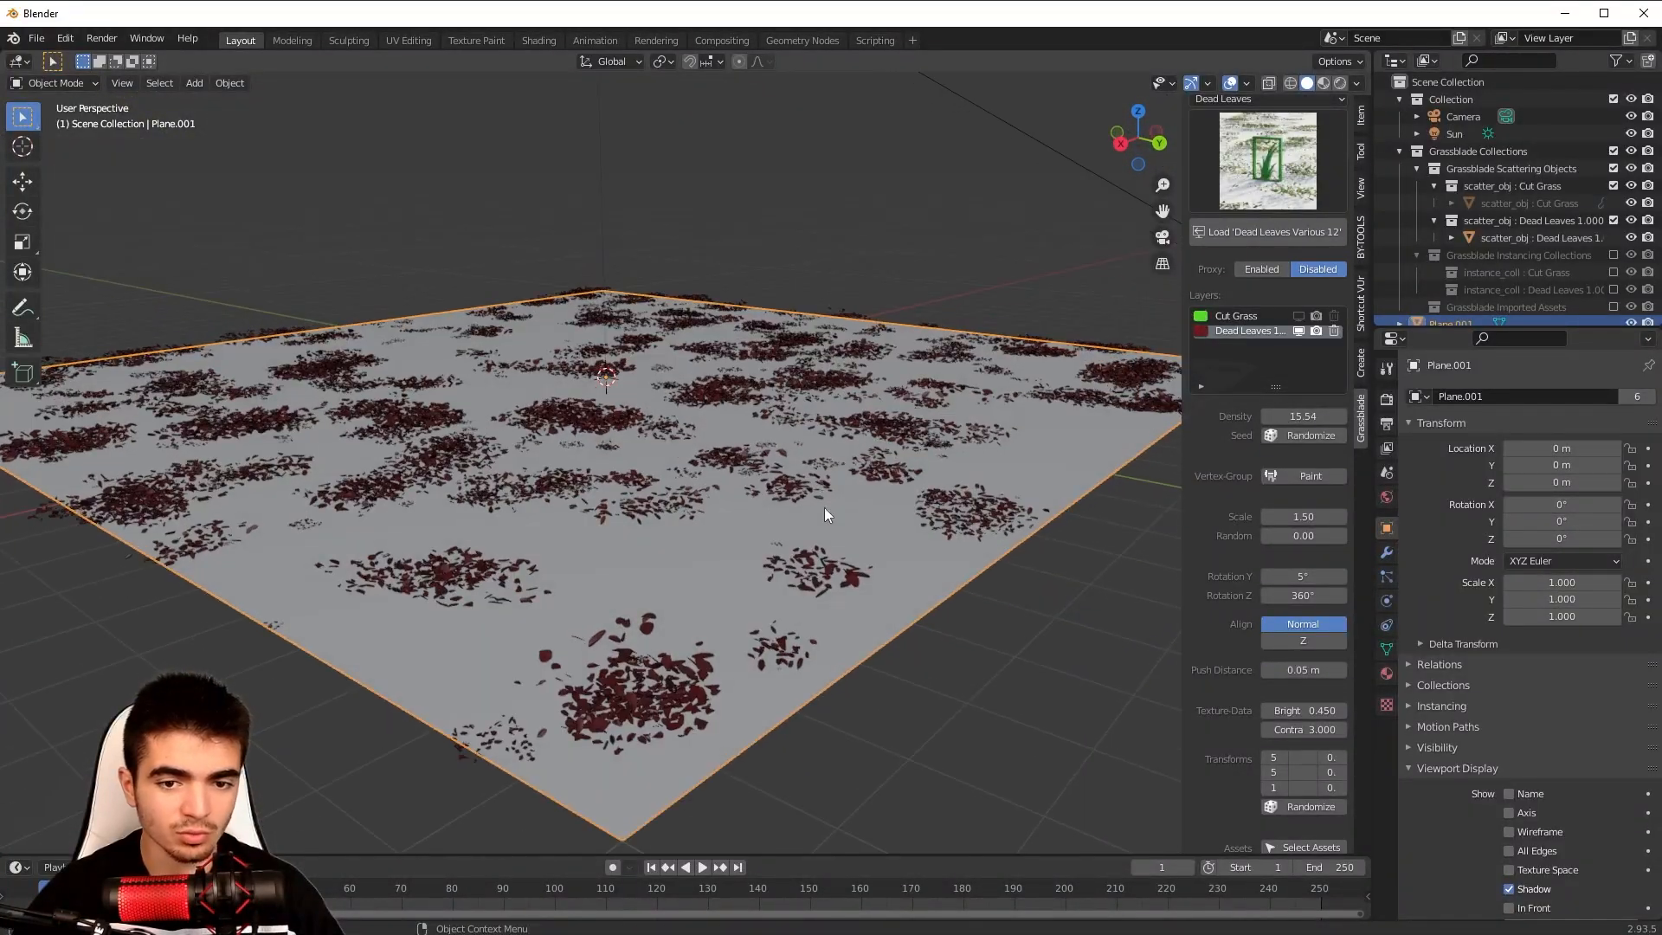
scroll(824, 507, "up", 4)
left_click_drag(1285, 536, 1346, 537)
scroll(792, 531, "down", 3)
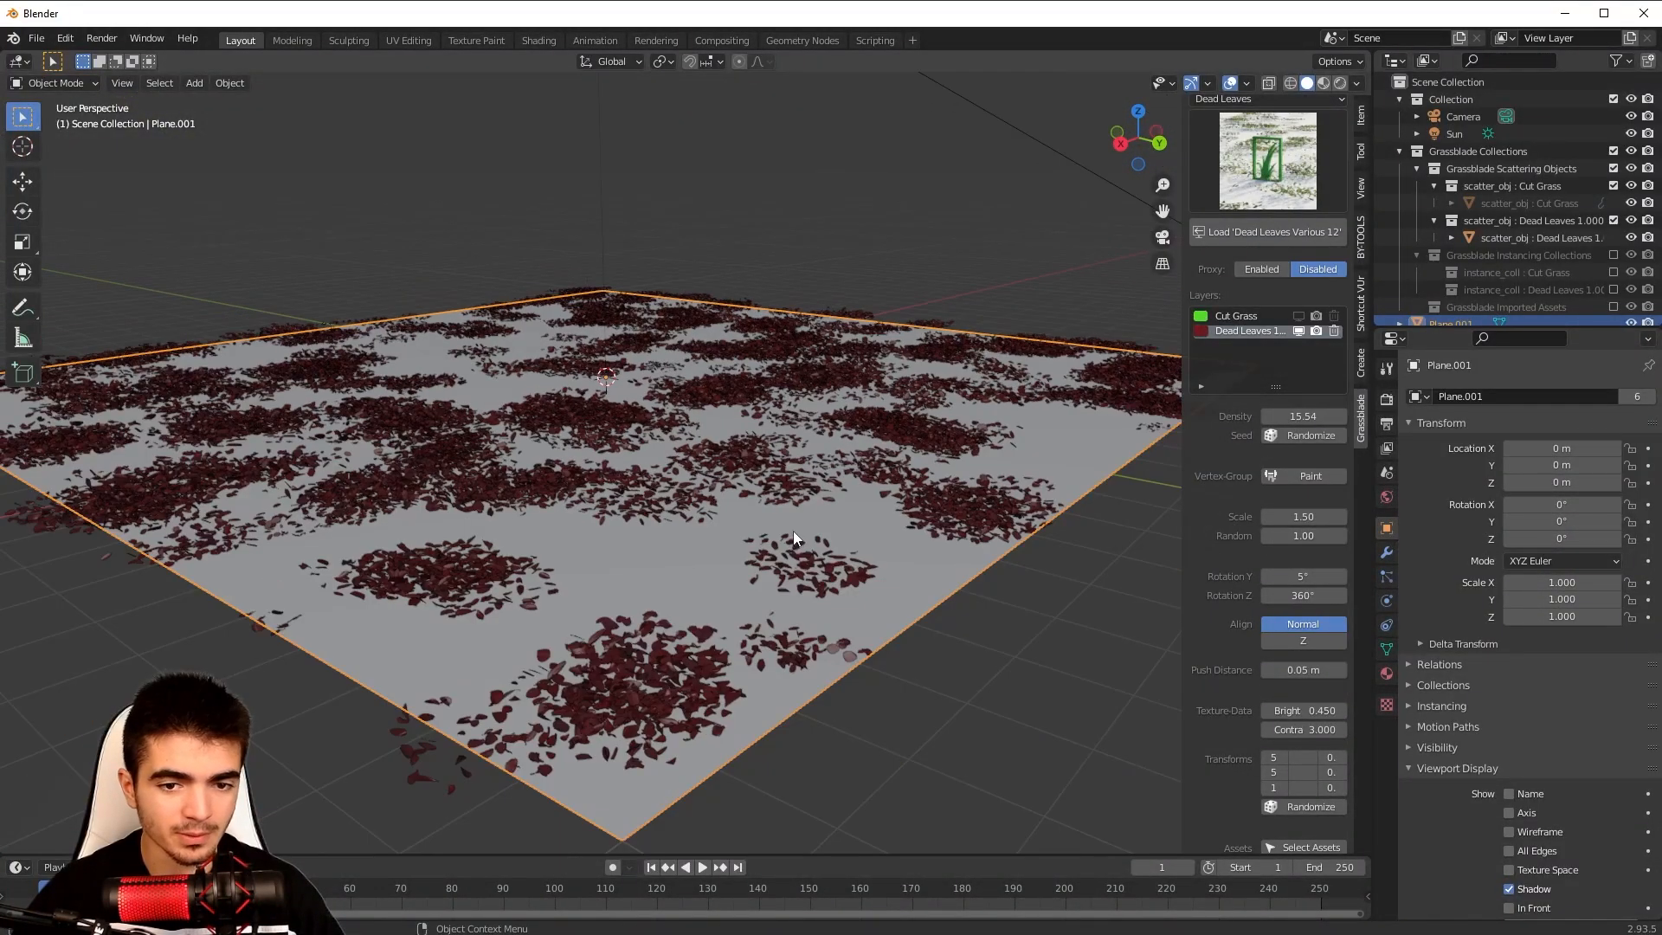
Set the dead leaves' Rotation Y to 0° and Rotation Z to about 374°.
middle_click_drag(870, 567, 875, 552)
scroll(875, 552, "up", 3)
mouse_move(1280, 576)
left_mouse_down()
mouse_move(1320, 575)
mouse_move(1300, 596)
left_mouse_up()
type("0")
key("Return")
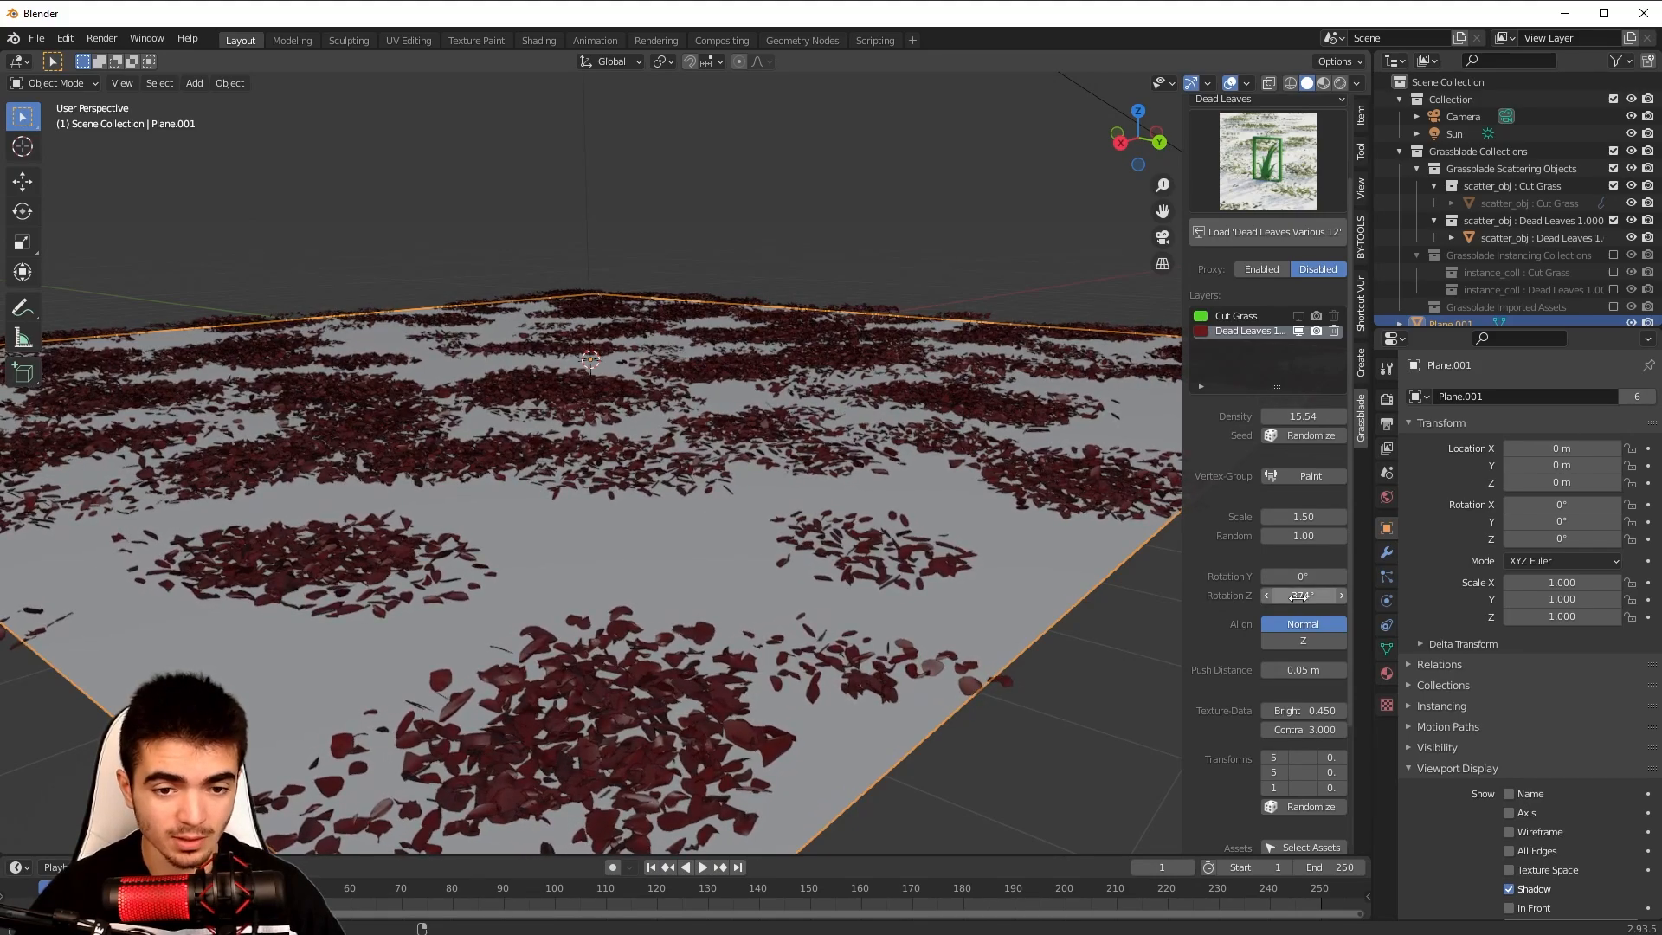
scroll(990, 648, "down", 1)
middle_click_drag(991, 648, 985, 661)
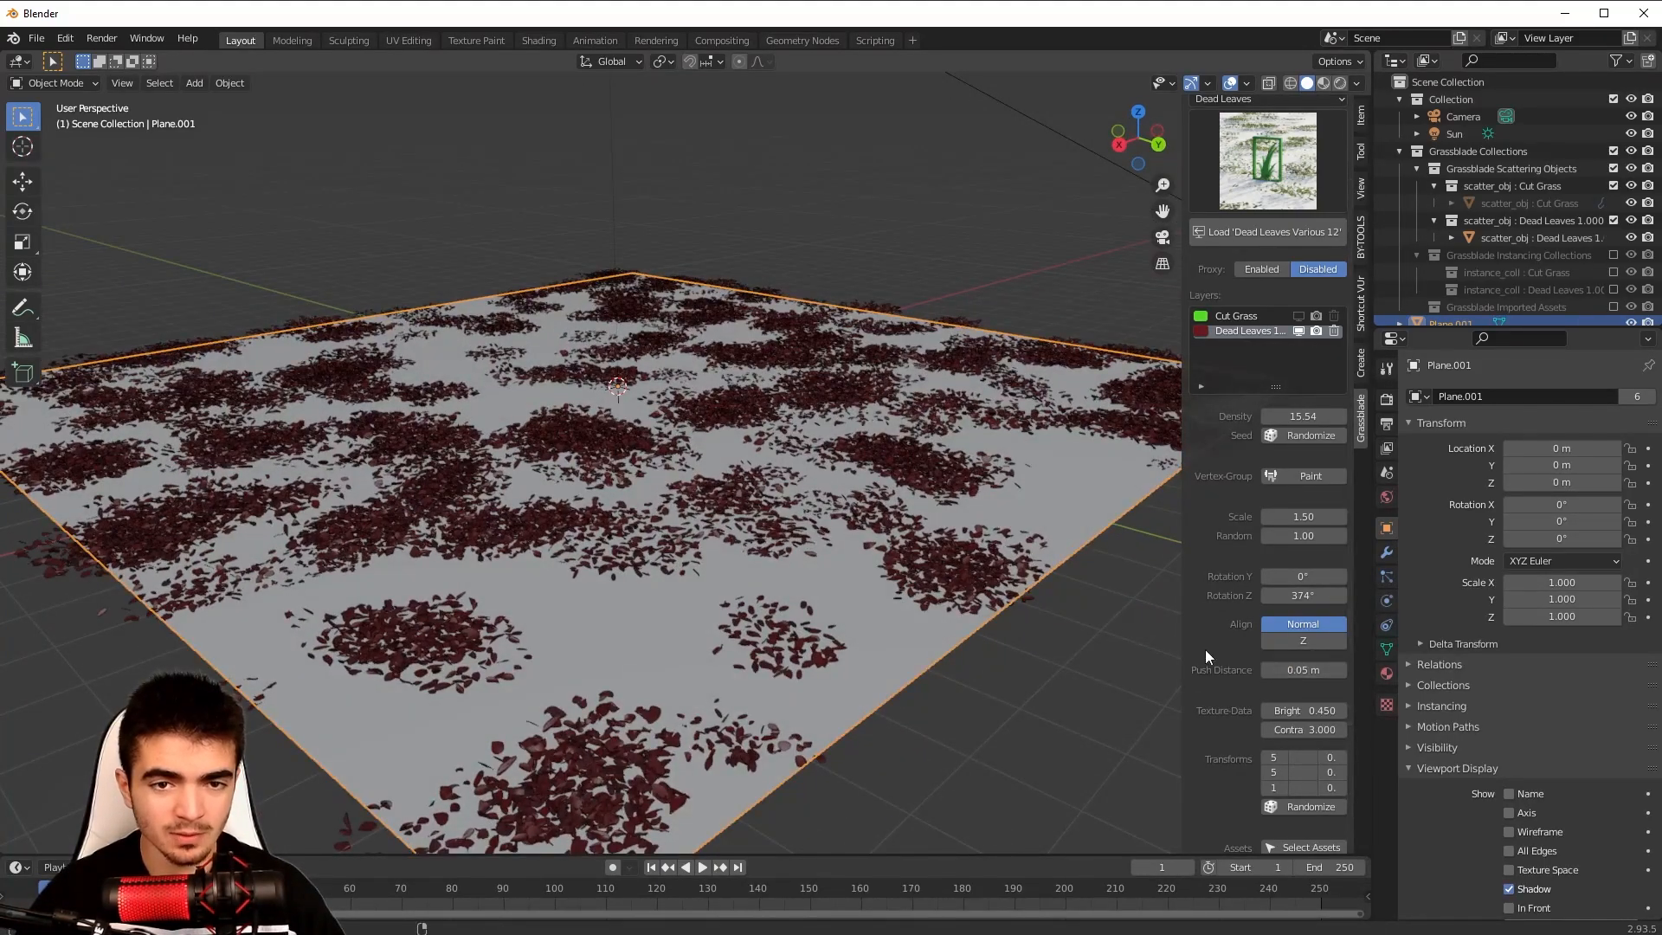
Show the Cut Grass layer in the viewport again and inspect how the leaves sit on the grass.
middle_click_drag(938, 593, 1026, 588)
left_click(1298, 317)
middle_click_drag(920, 502, 875, 535)
scroll(885, 521, "up", 4)
scroll(884, 522, "down", 4)
scroll(879, 521, "up", 1)
scroll(876, 519, "up", 5)
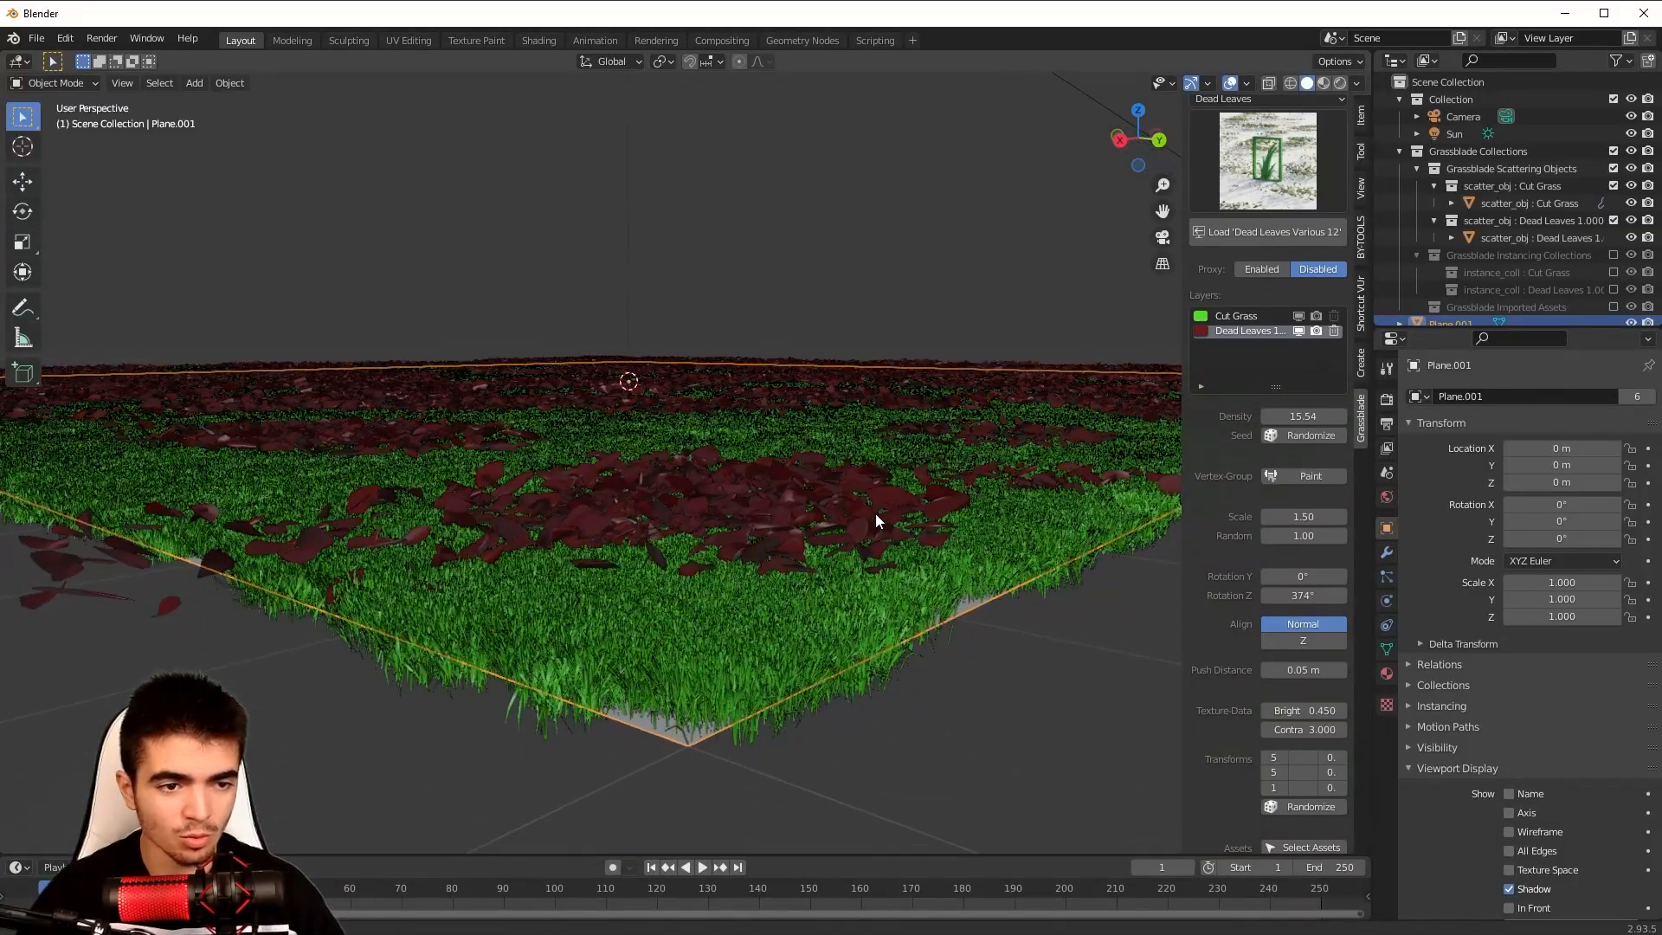
Set the dead leaves' Push Distance to about 0.03 m and look over the layer's remaining texture, transform and asset settings.
scroll(866, 522, "down", 4)
middle_click_drag(859, 507, 857, 506)
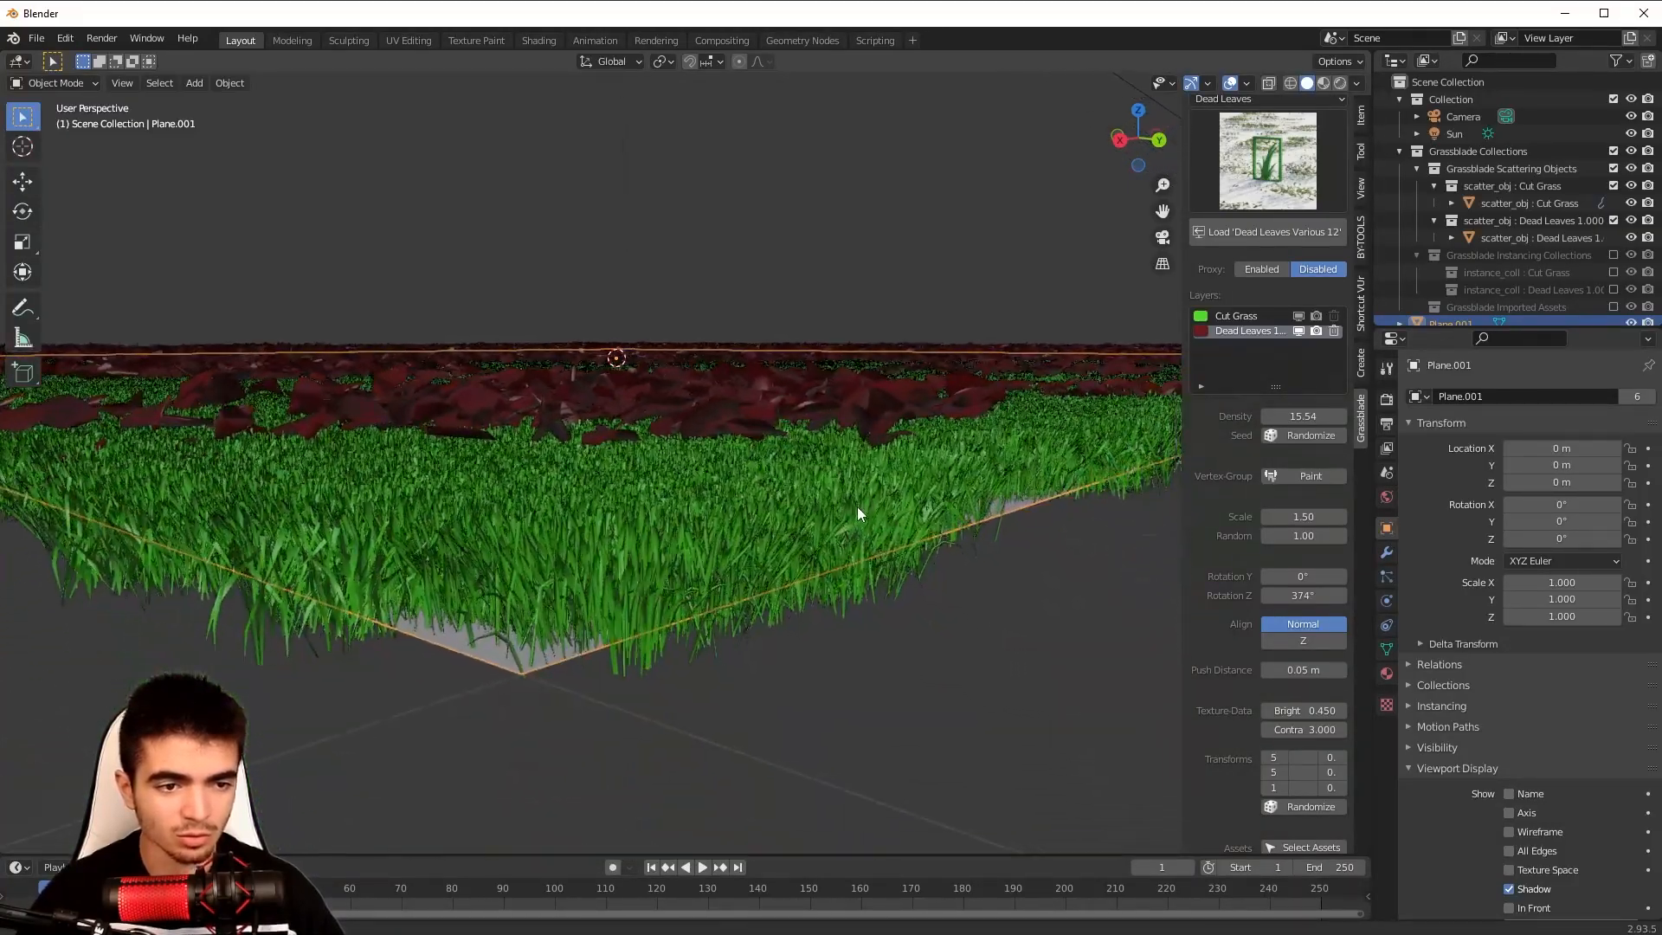
mouse_move(1305, 673)
left_mouse_down()
mouse_move(1345, 673)
mouse_move(1277, 673)
mouse_move(1394, 672)
mouse_move(1323, 672)
left_mouse_up()
middle_click_drag(1000, 527, 838, 590)
scroll(881, 592, "down", 3)
scroll(837, 591, "up", 3)
scroll(1262, 679, "down", 5)
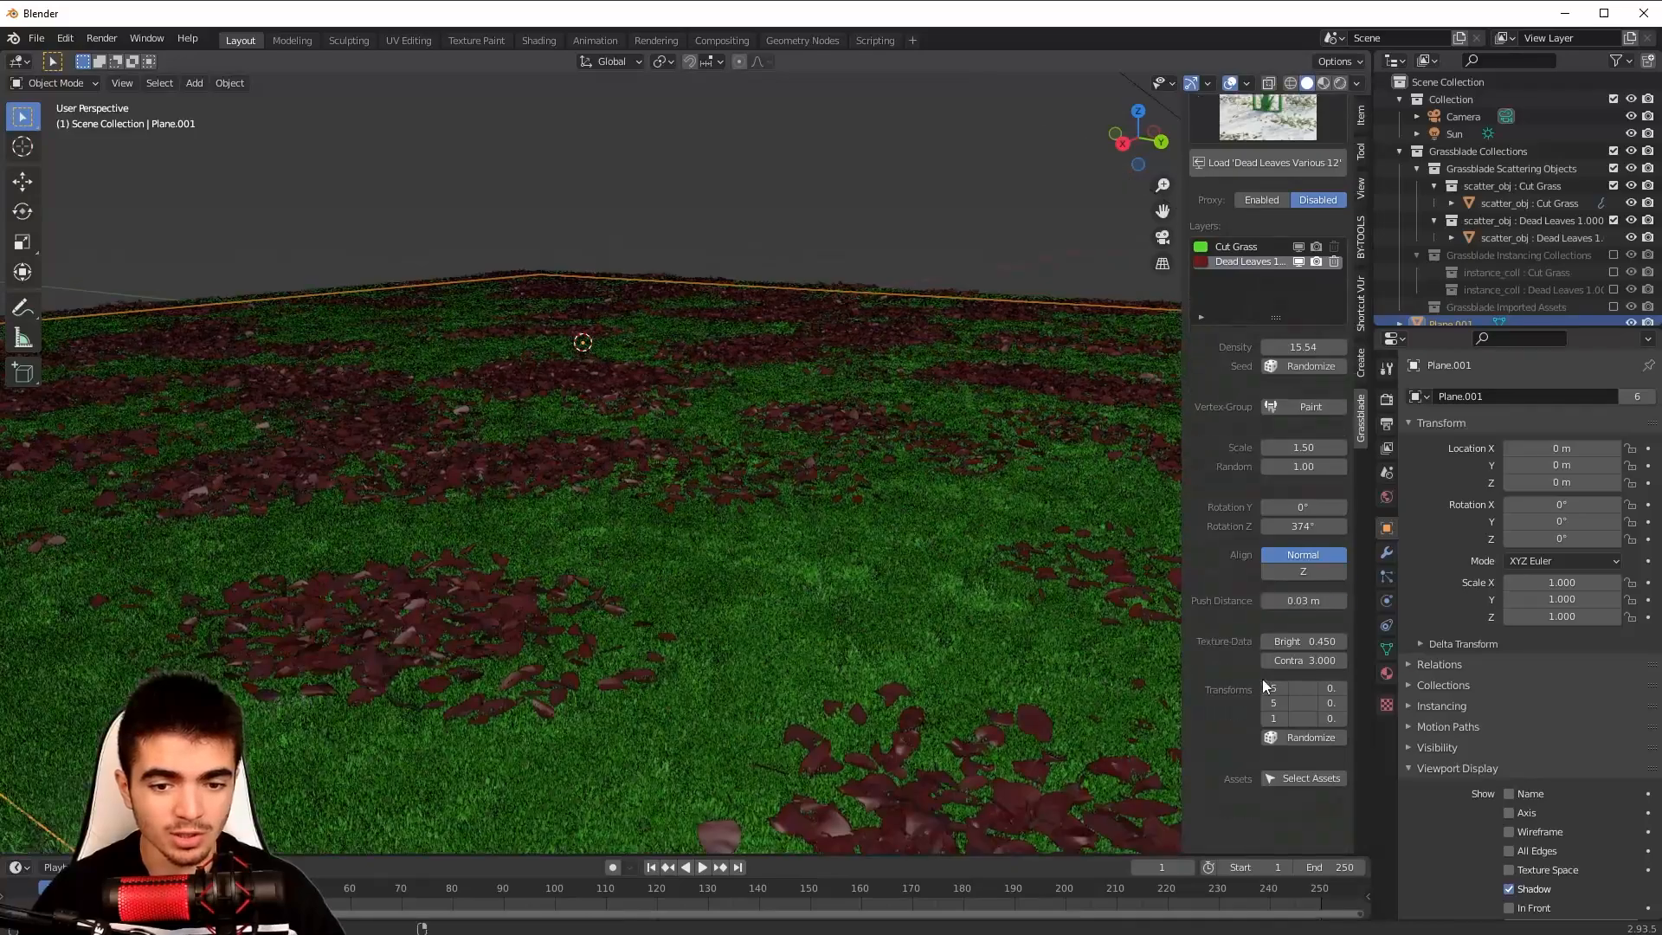
scroll(1246, 710, "up", 1)
scroll(1243, 710, "up", 5)
scroll(947, 650, "down", 3)
scroll(953, 651, "up", 3)
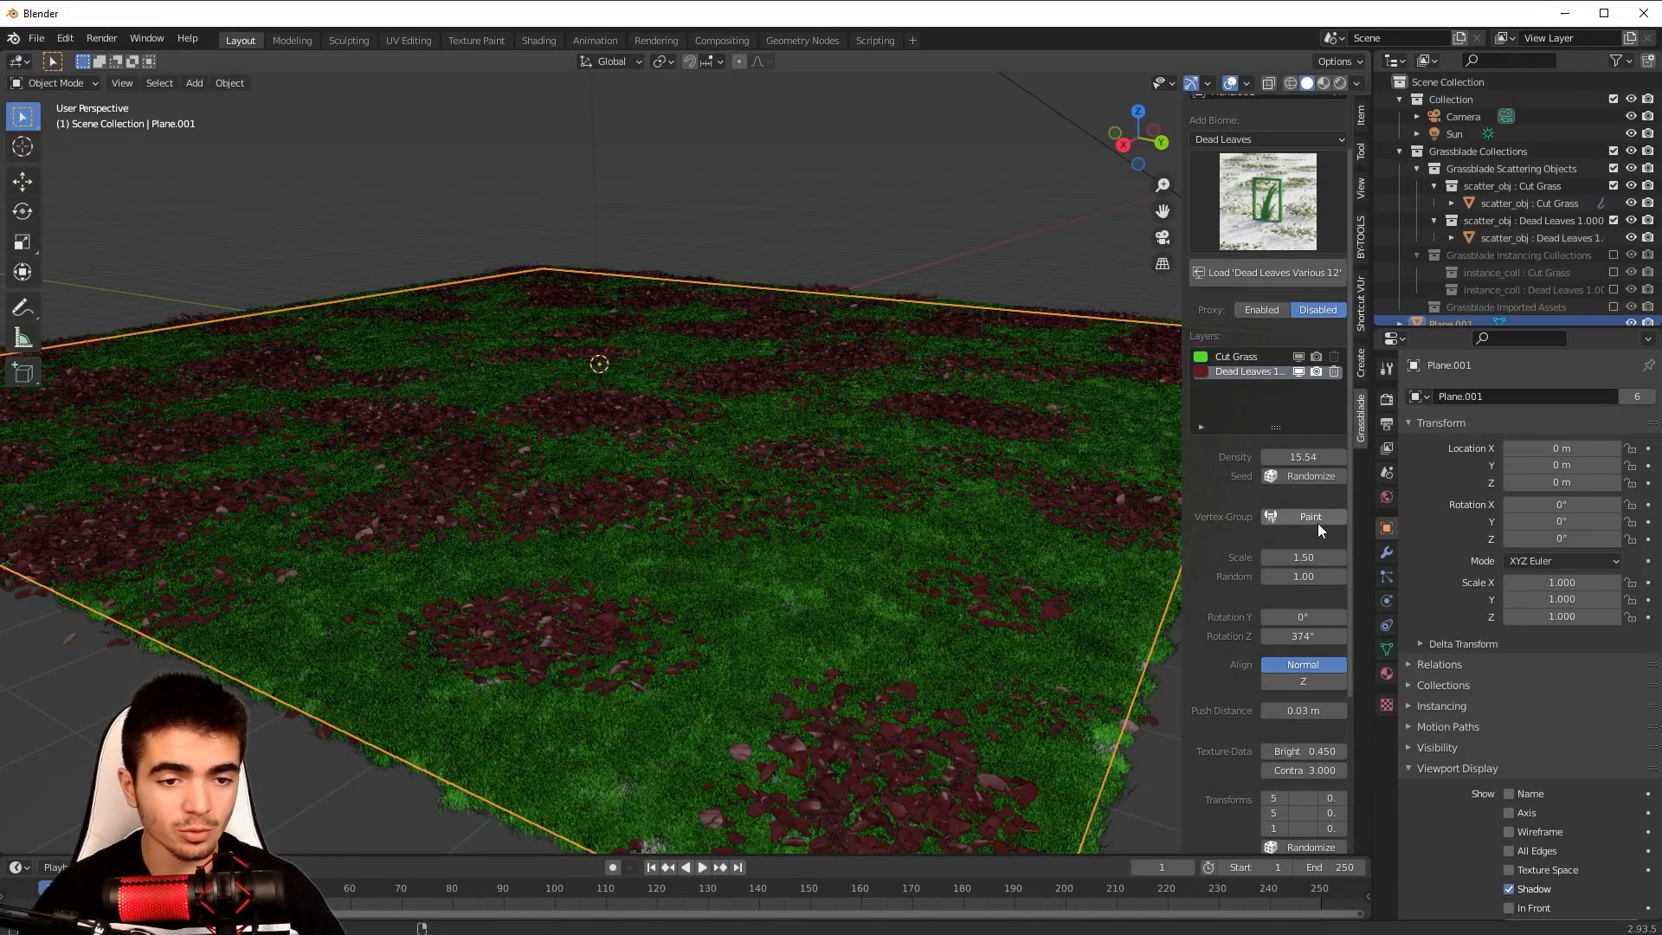
scroll(834, 533, "down", 3)
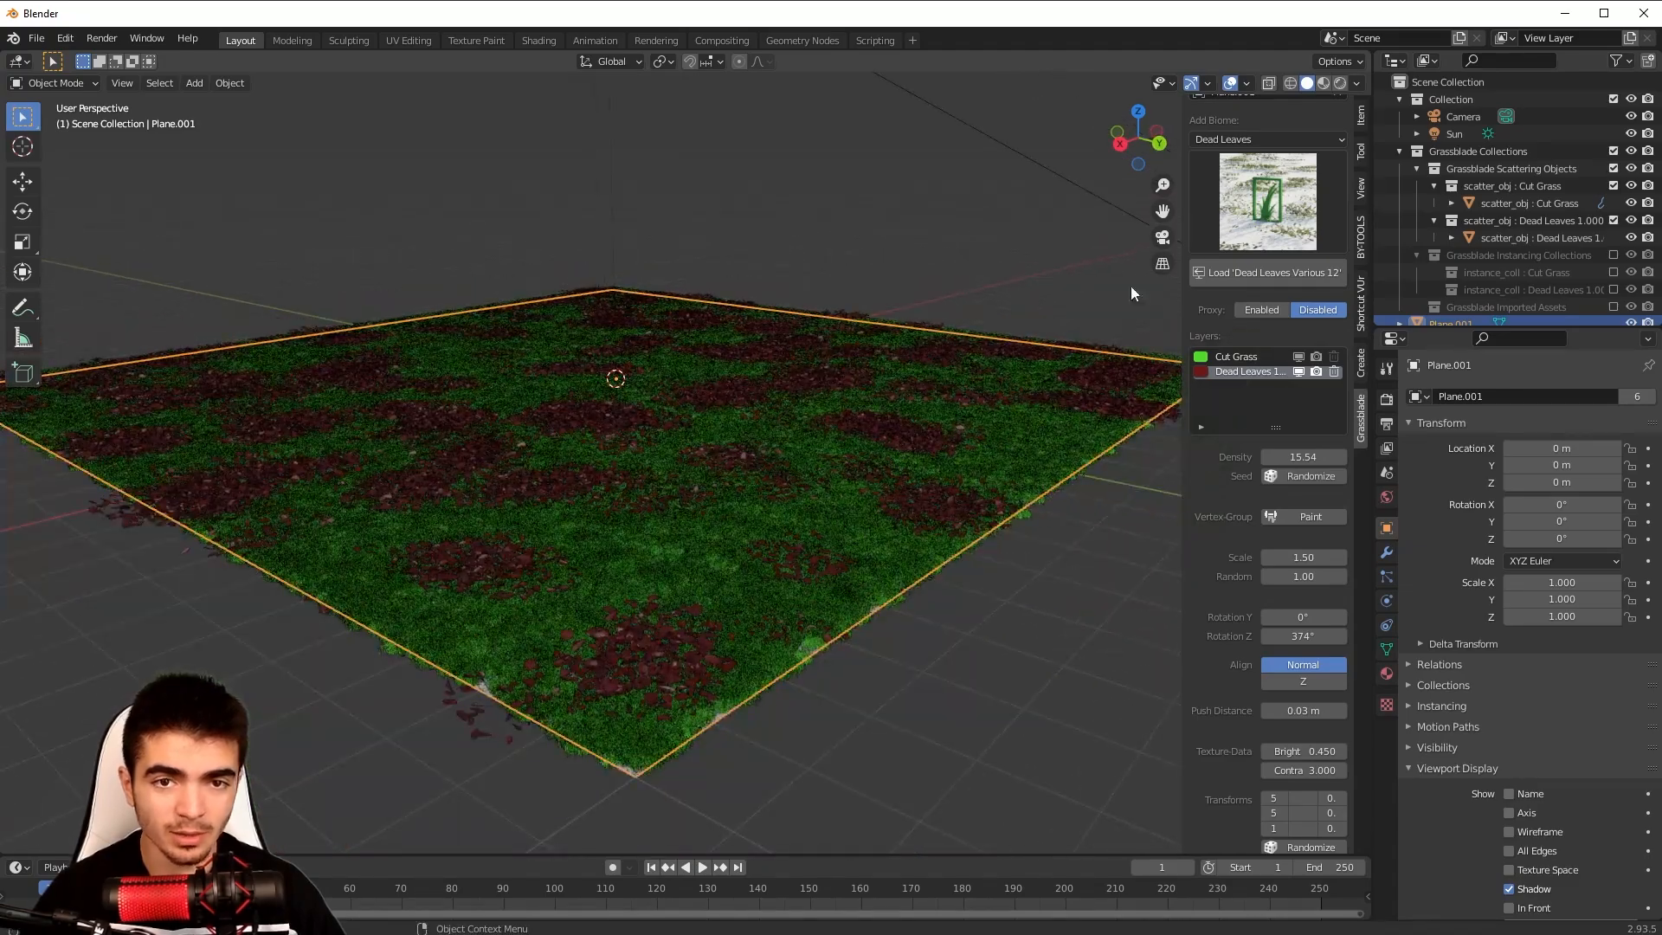
Hide the Cut Grass layer, switch the viewport to rendered shading, and inspect the dead leaves' materials from close up and afar.
left_click(1340, 82)
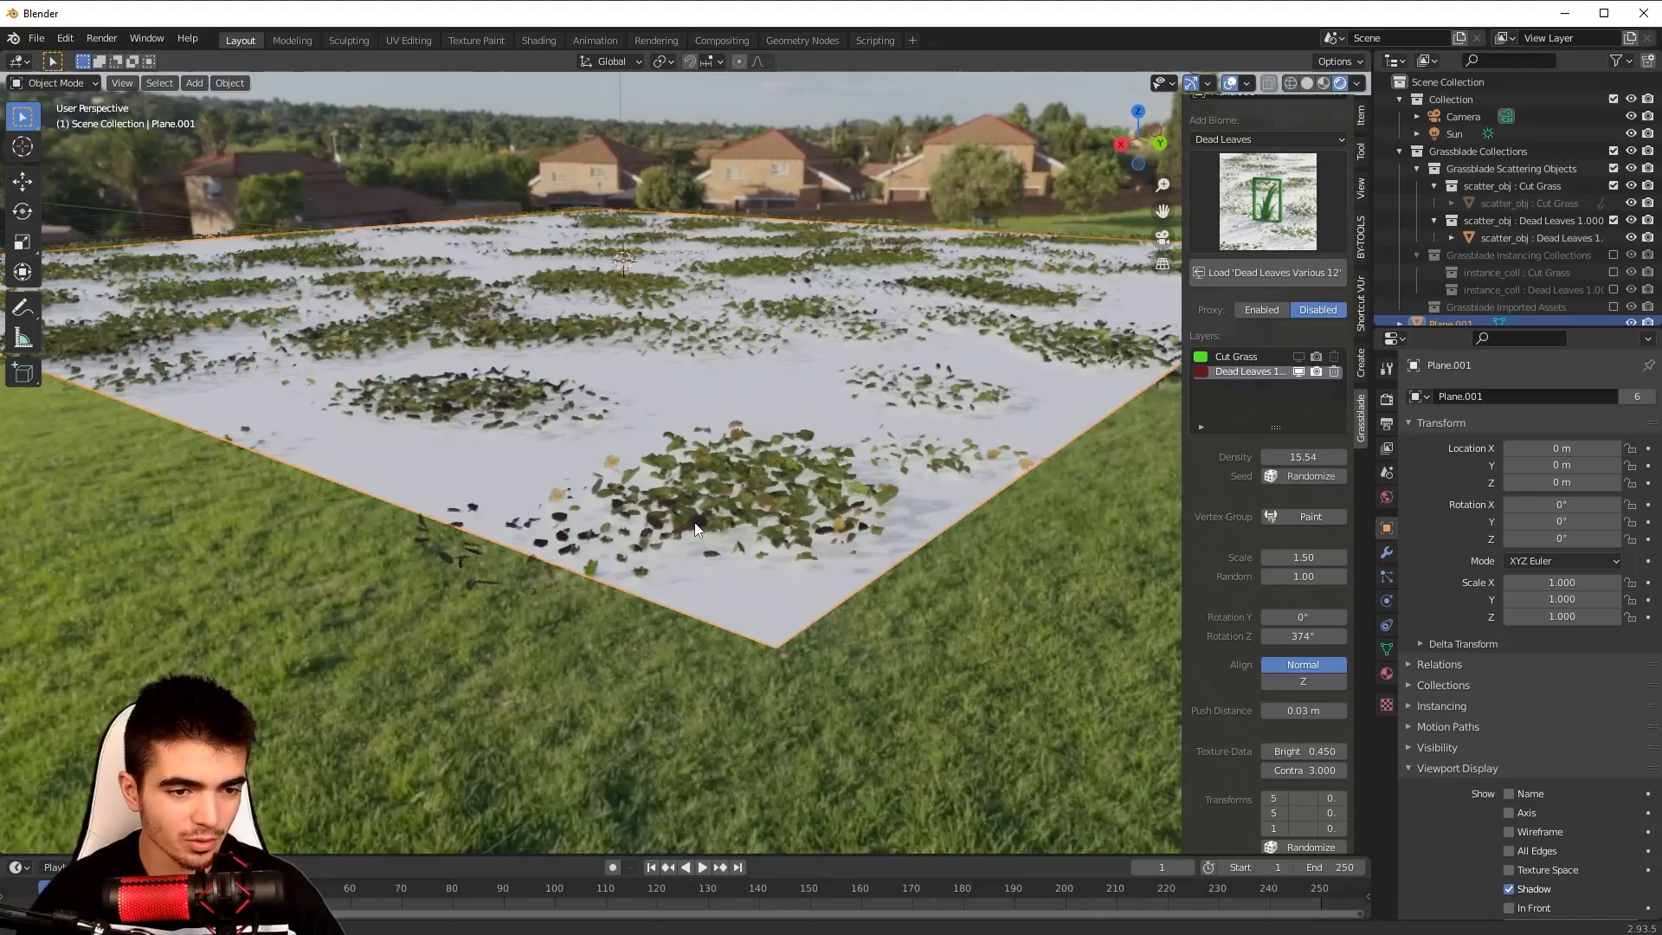
scroll(672, 528, "up", 3)
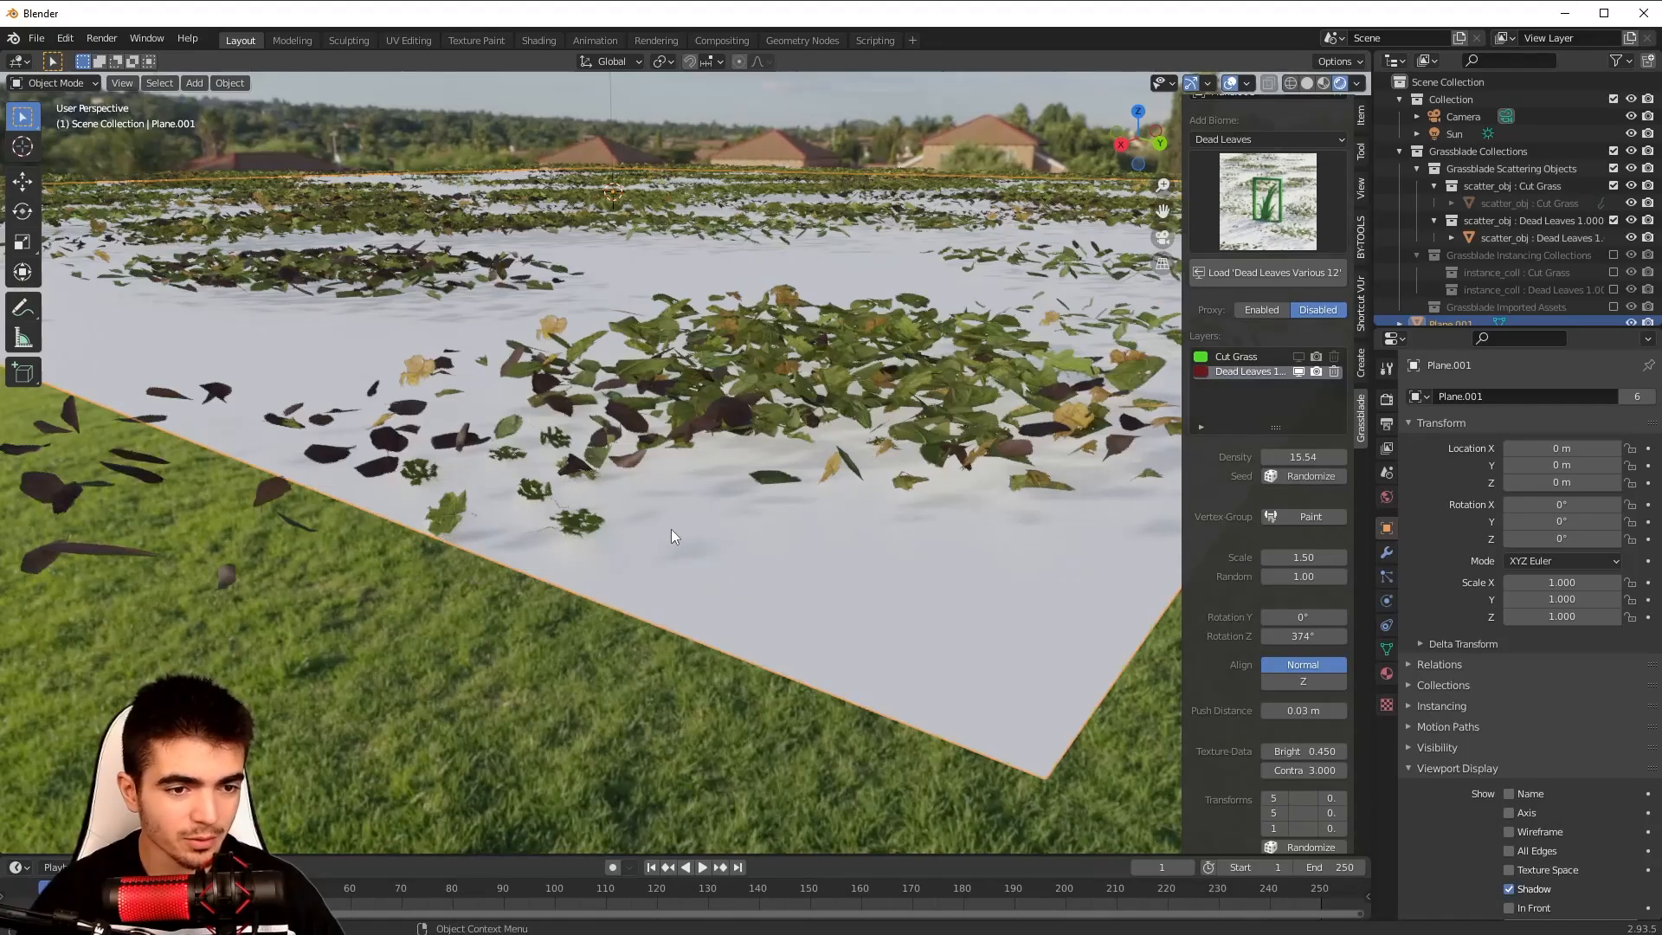
scroll(674, 547, "up", 6)
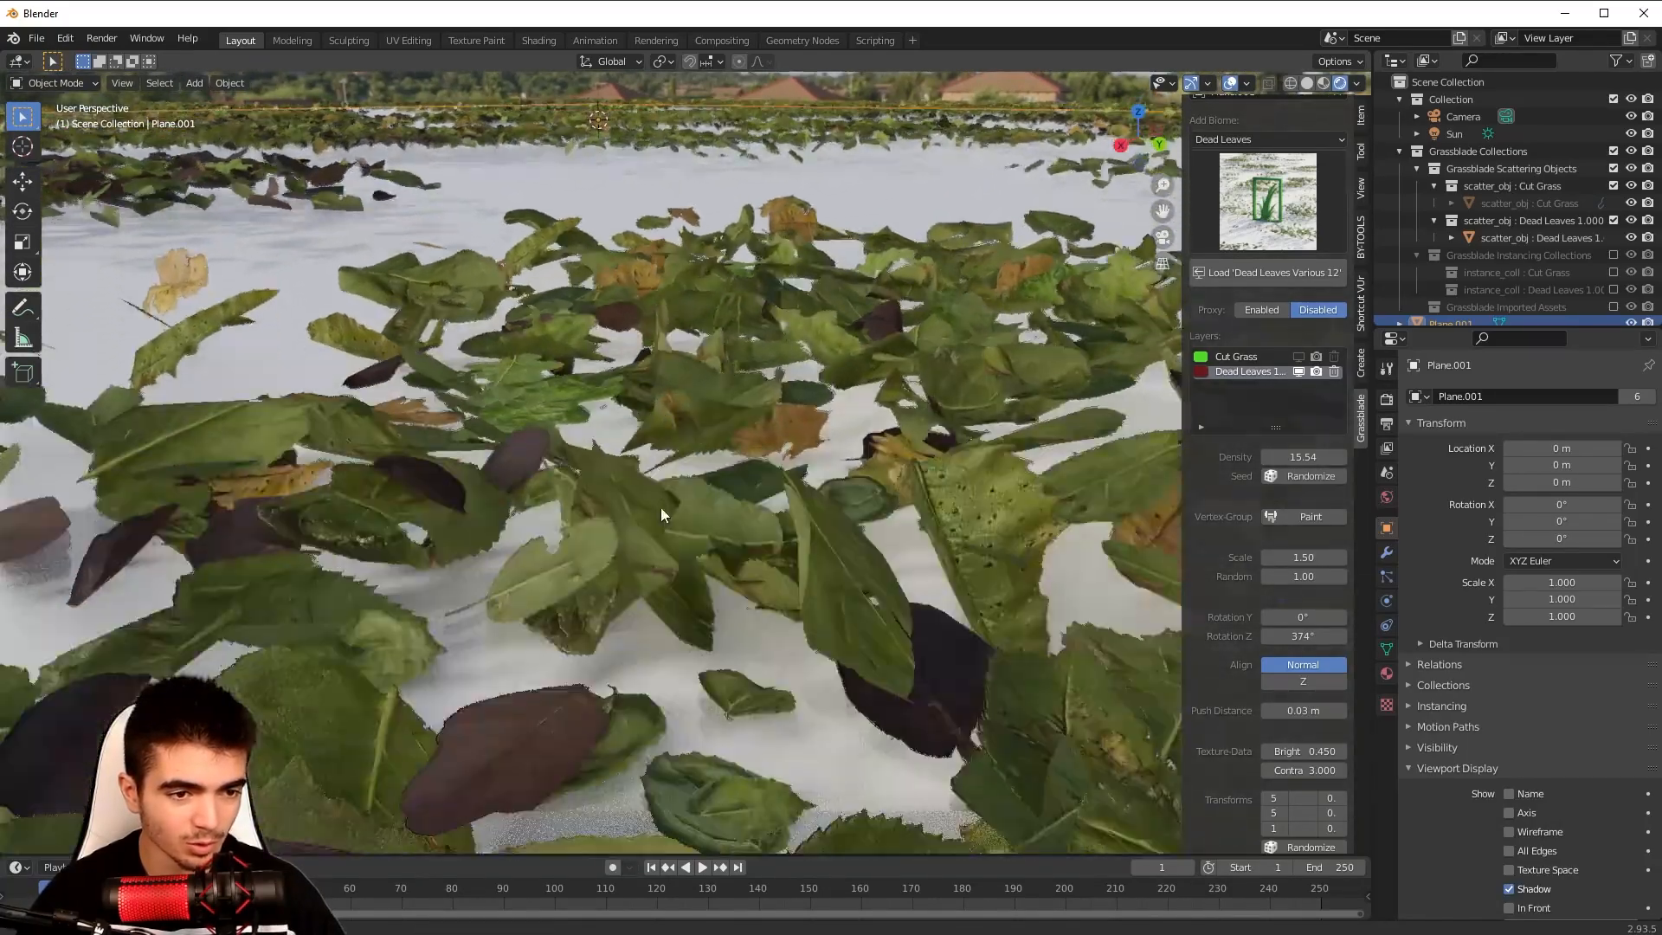
scroll(659, 510, "down", 10)
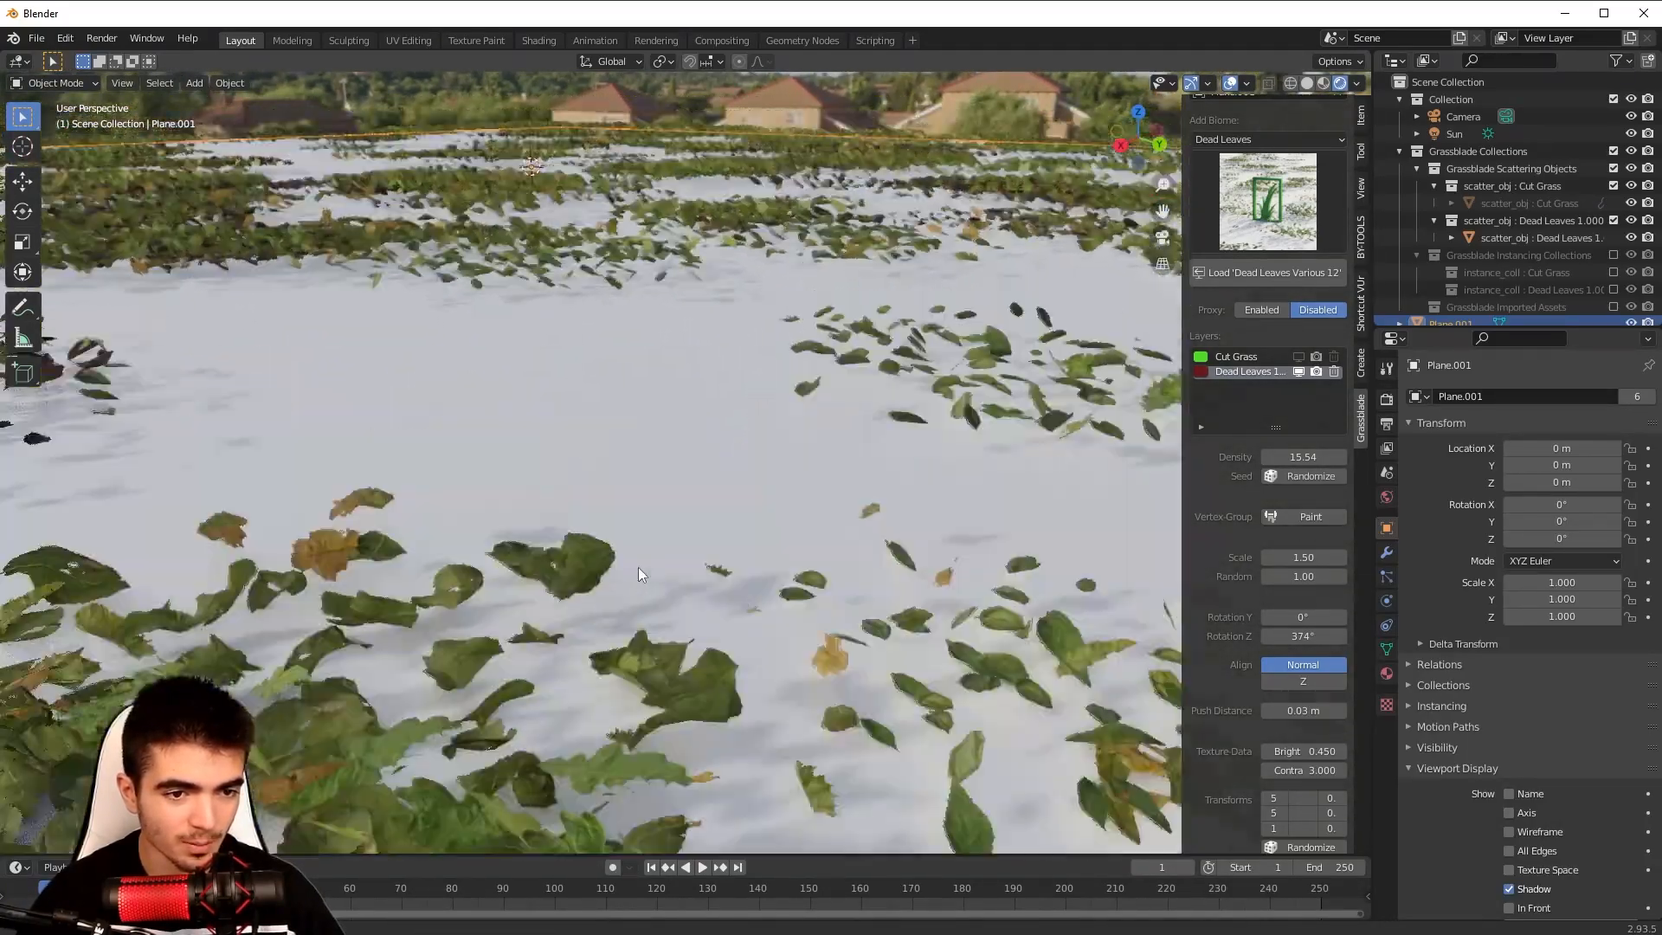
scroll(767, 550, "up", 10)
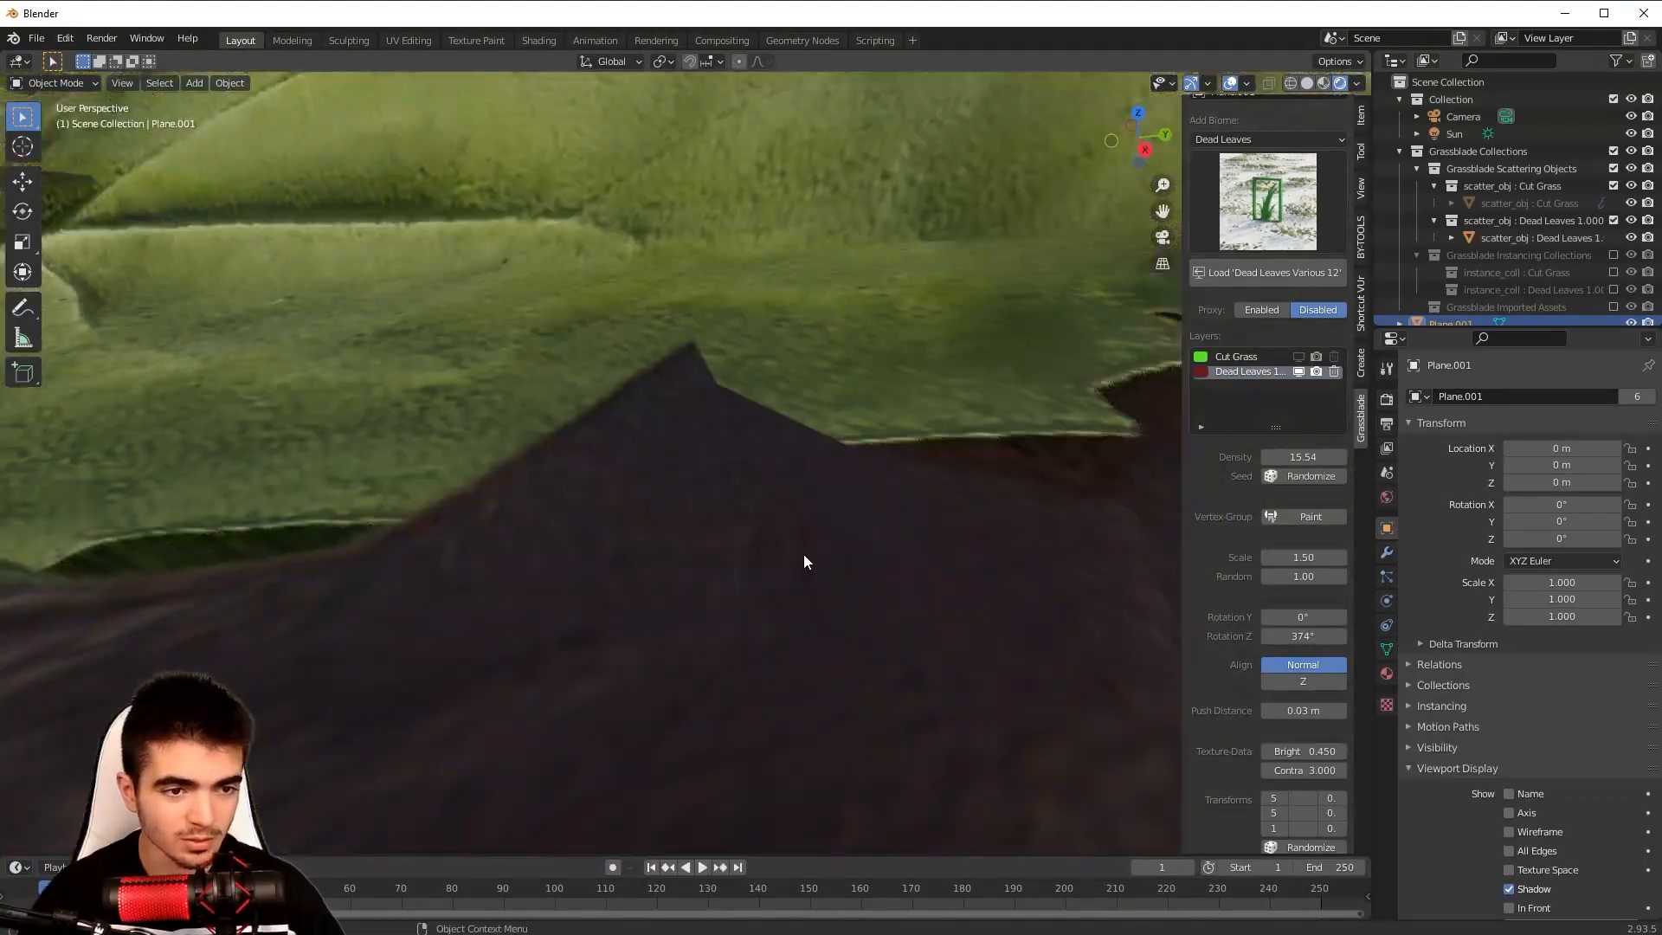
scroll(800, 550, "down", 10)
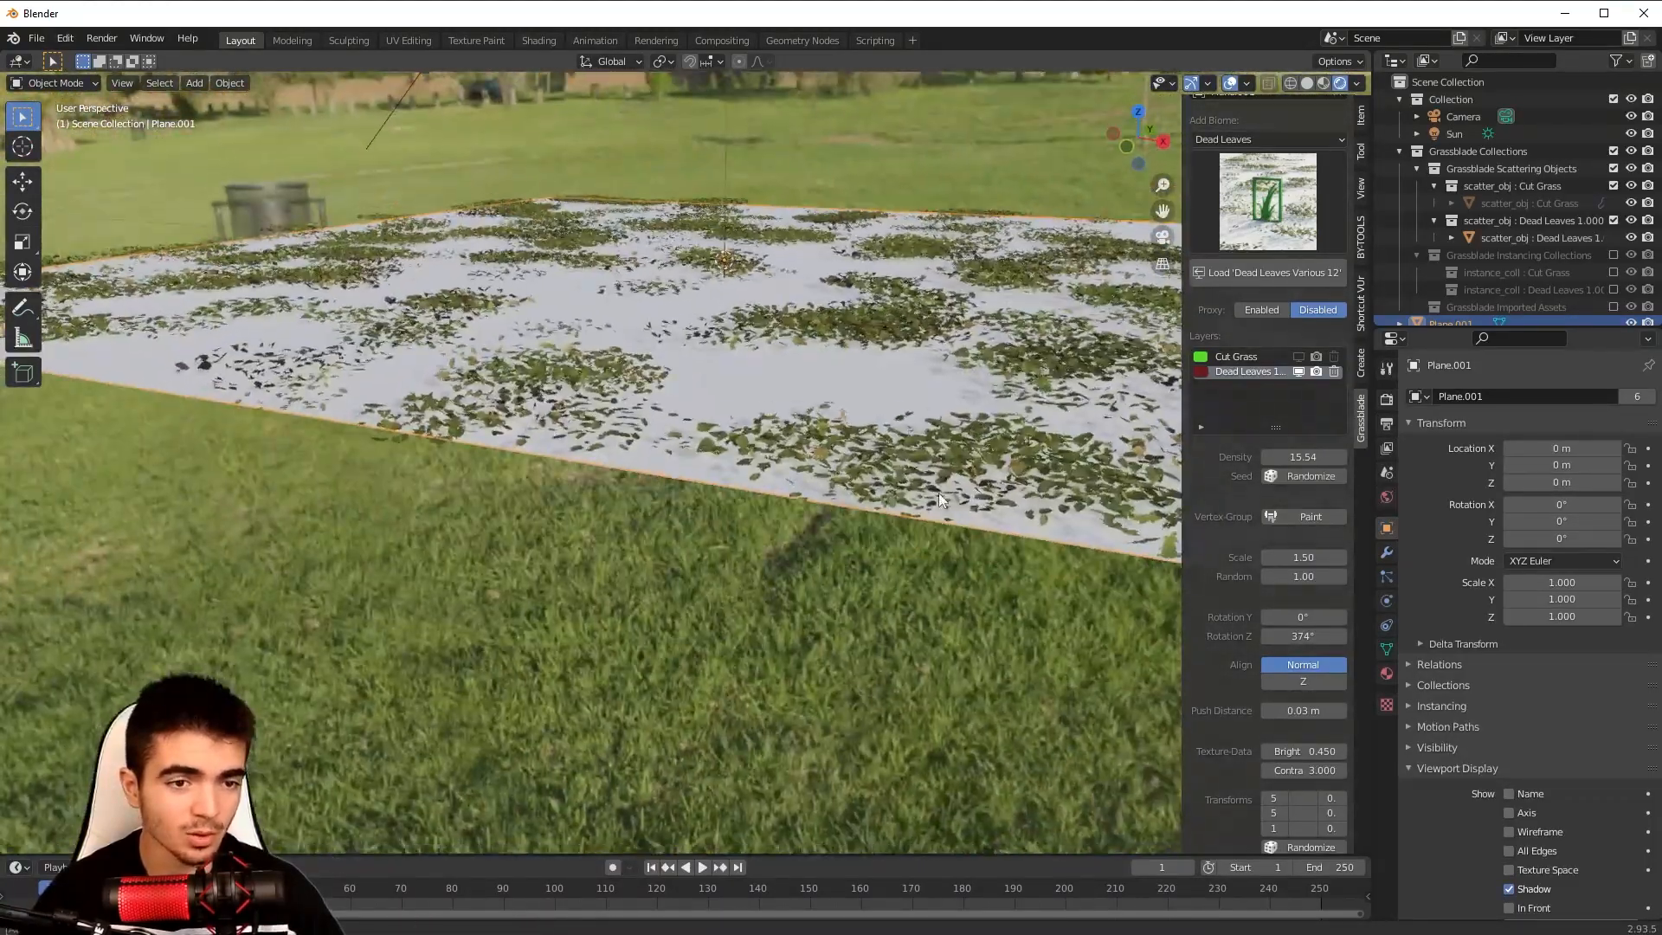
middle_click_drag(938, 491, 838, 491)
scroll(837, 491, "up", 8)
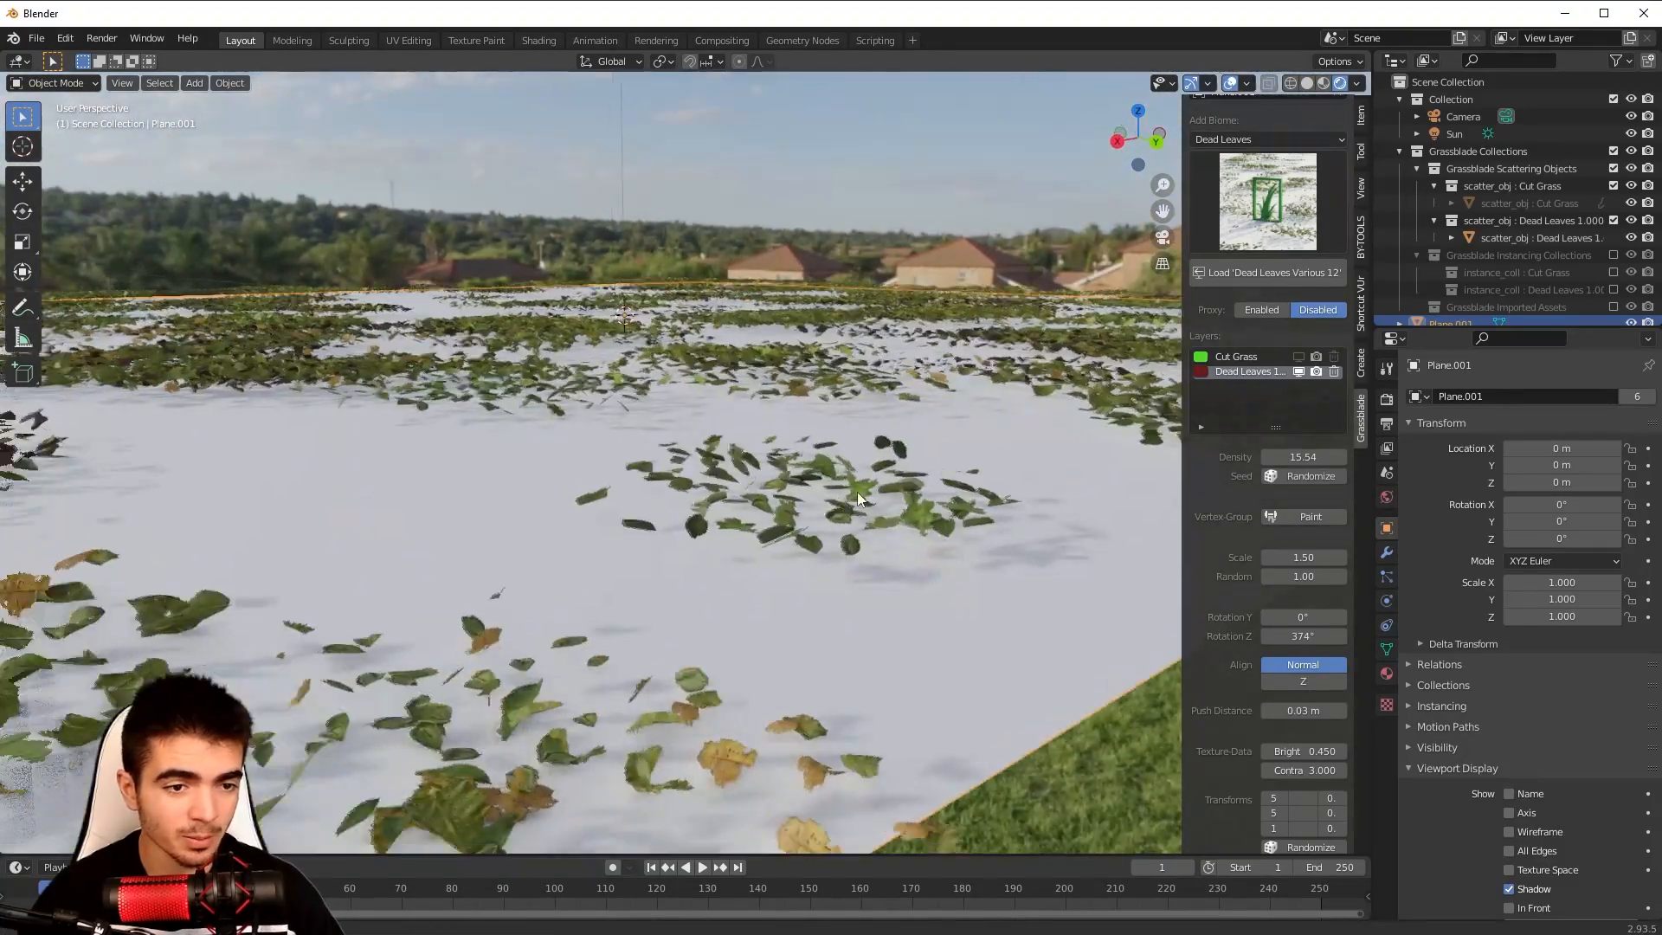
scroll(935, 459, "down", 8)
scroll(818, 448, "up", 4)
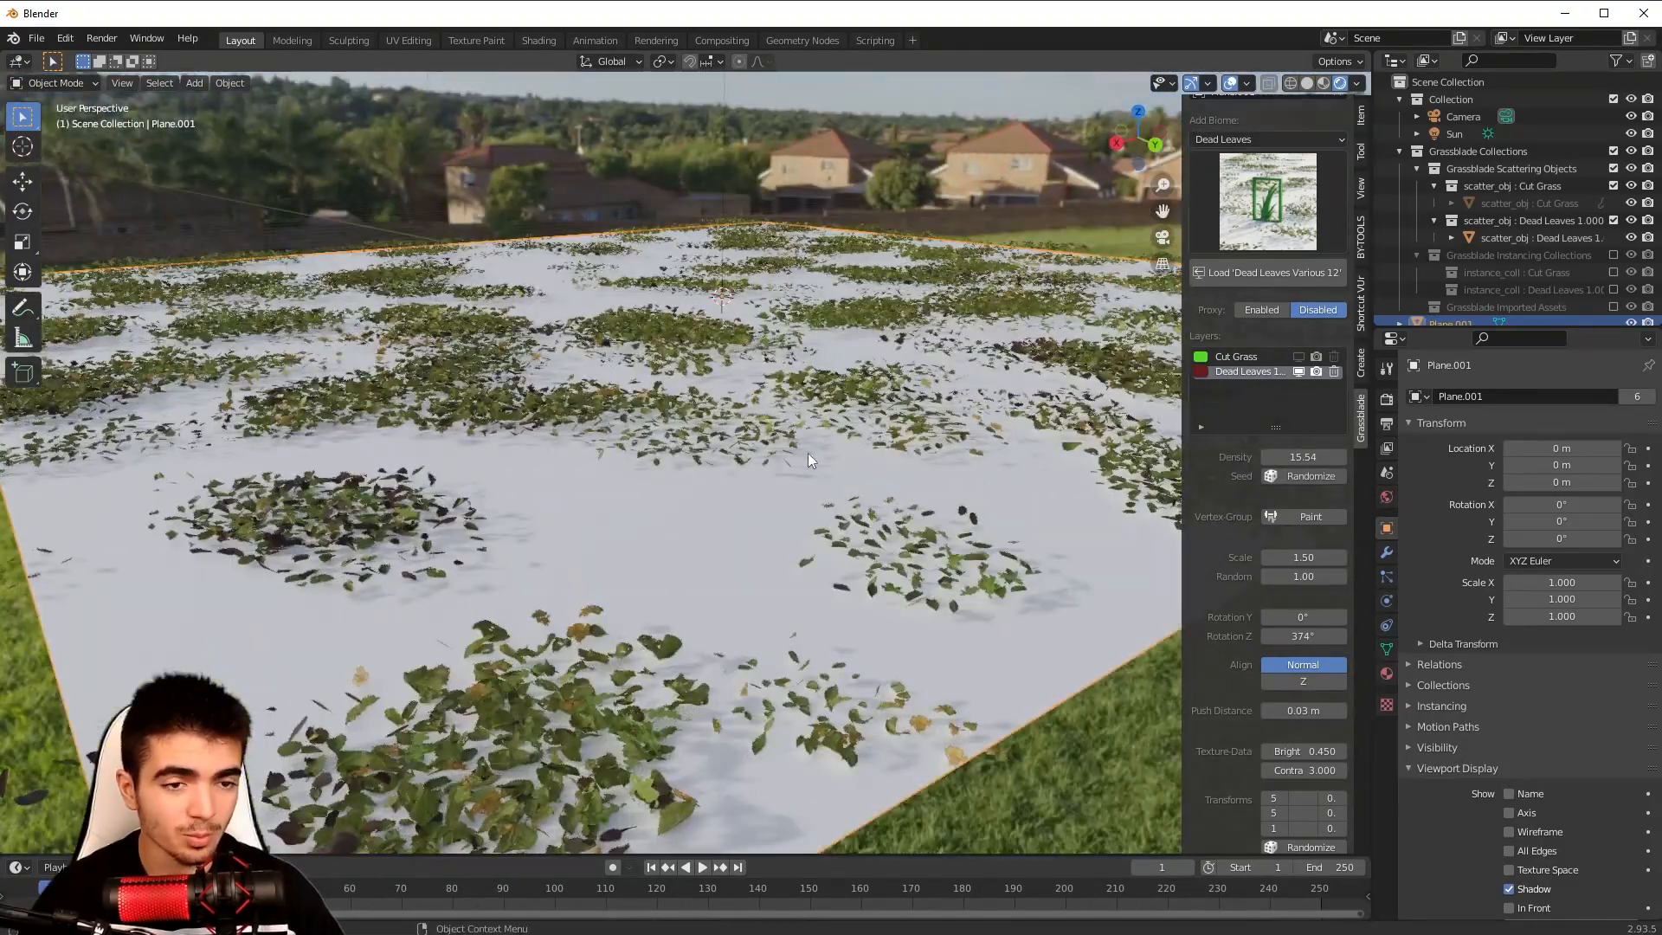
scroll(824, 468, "down", 4)
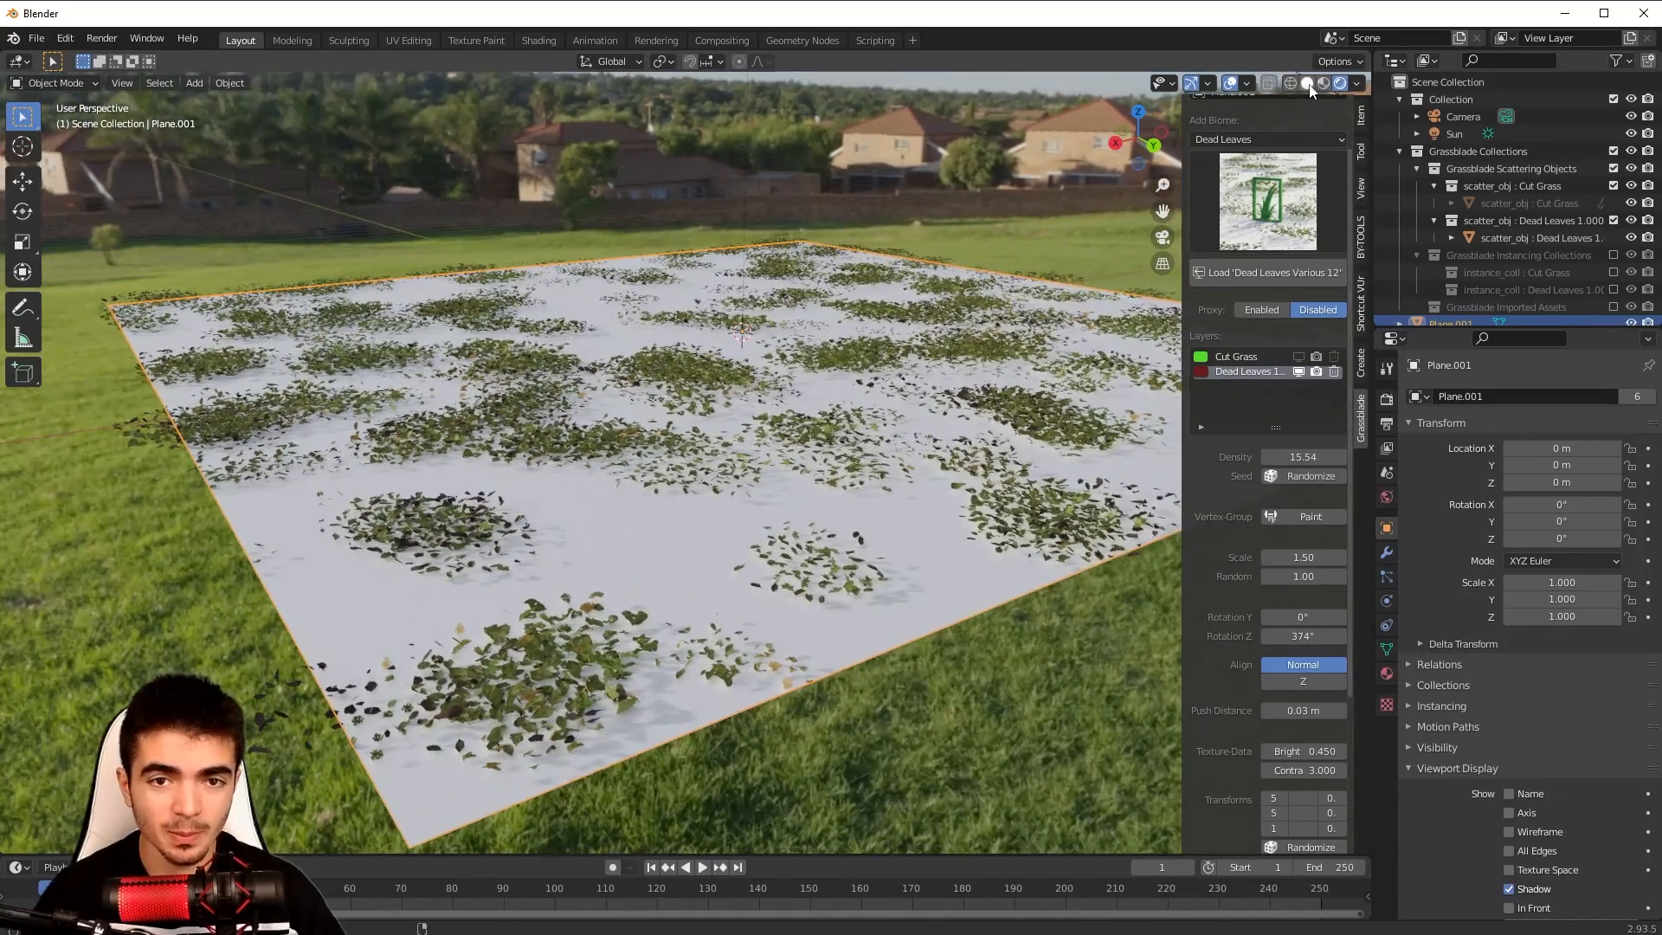
Return the viewport to solid shading and frame the whole plane with its dead leaves.
left_click(1307, 83)
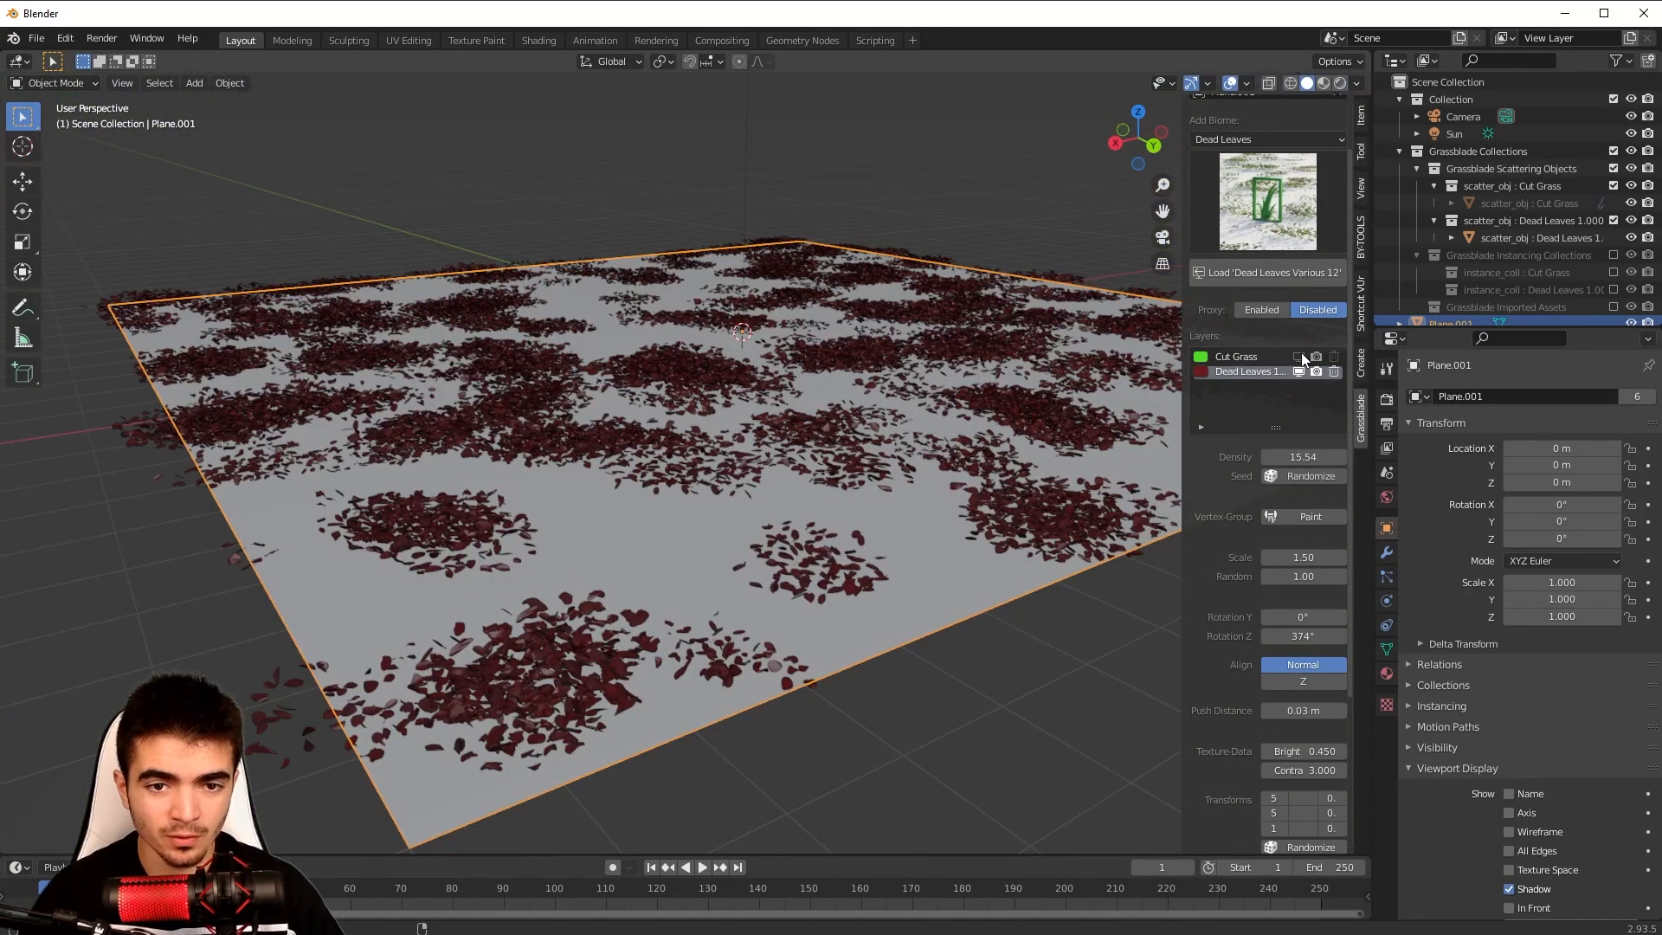
scroll(978, 398, "down", 2)
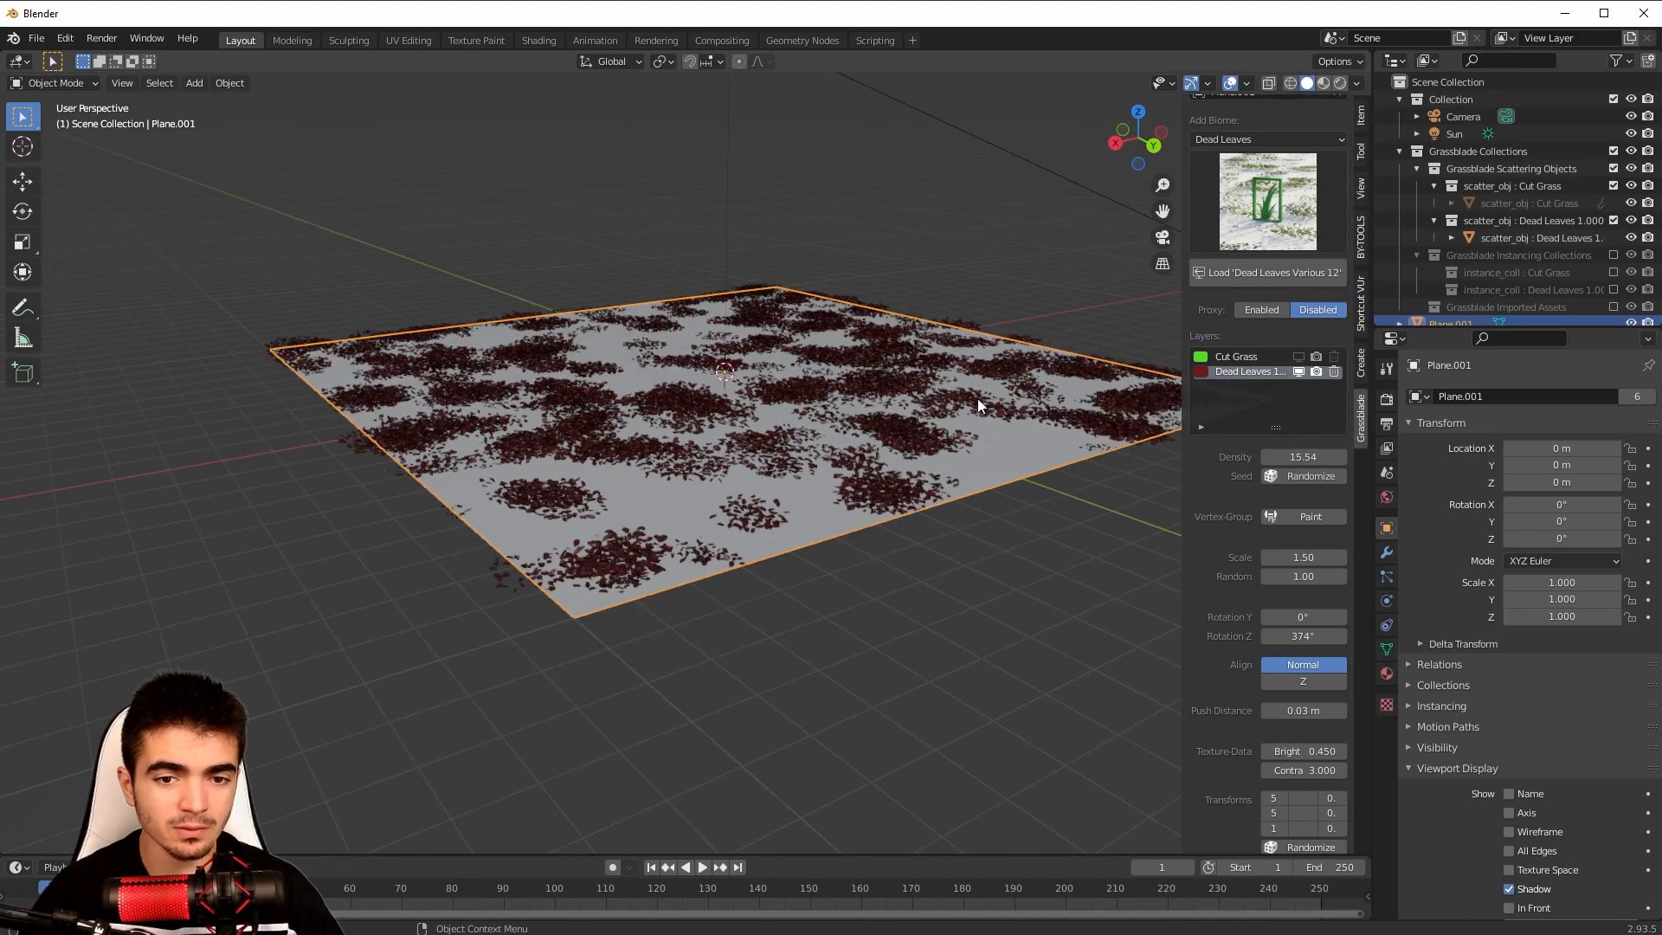
scroll(952, 450, "up", 3)
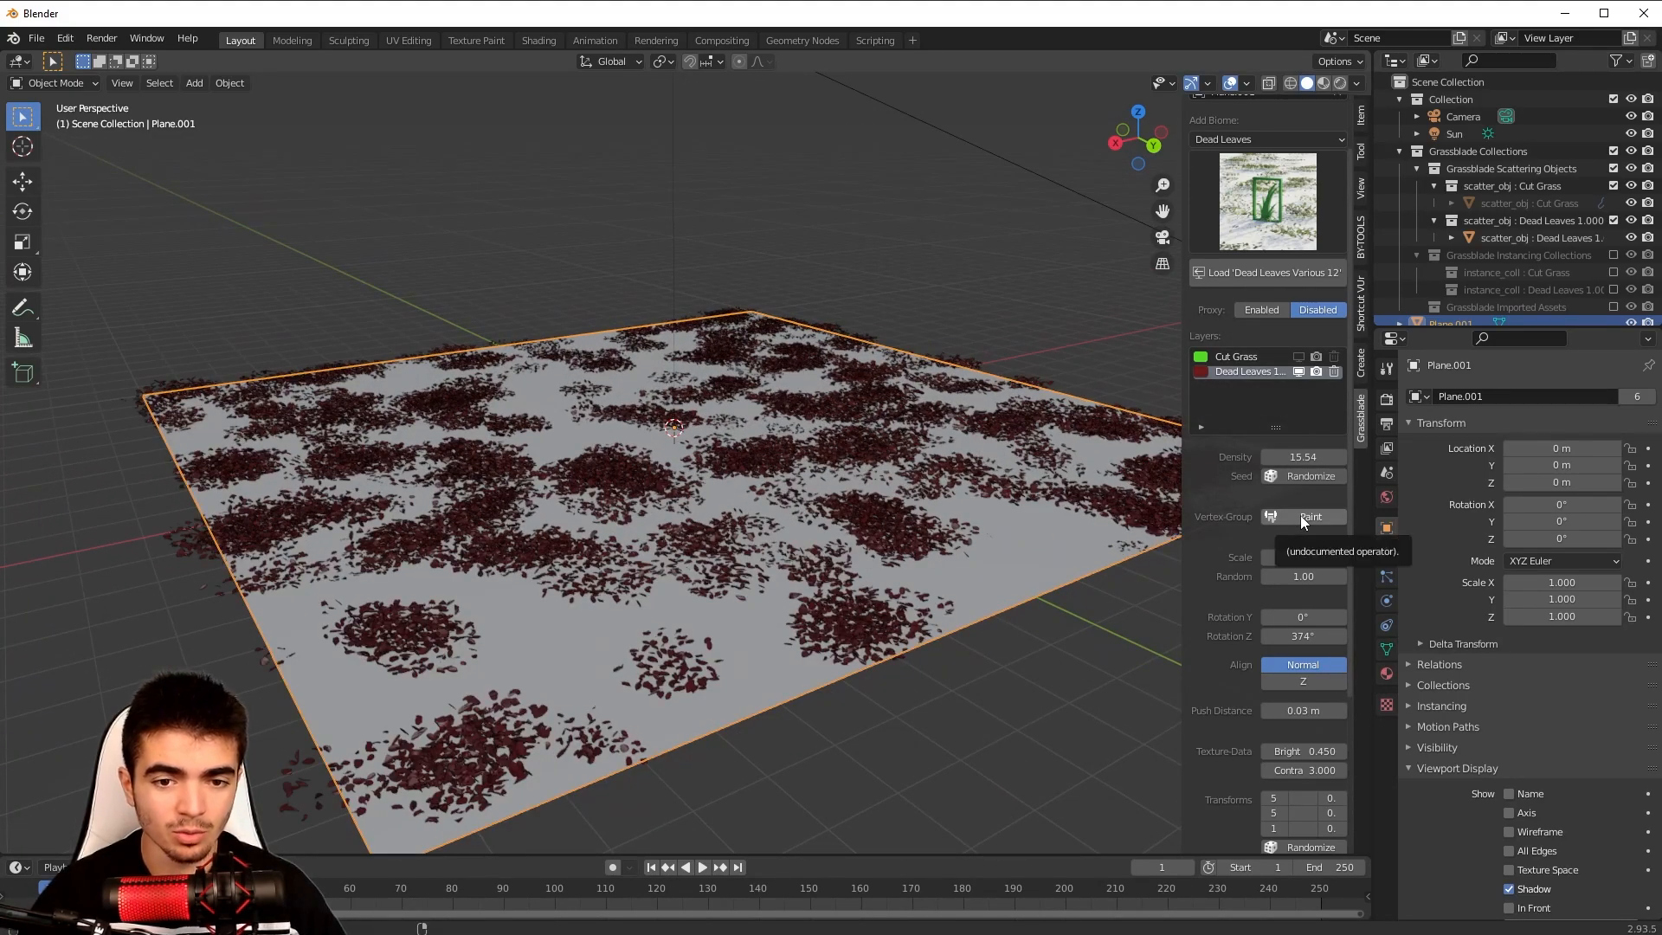
scroll(832, 450, "up", 2)
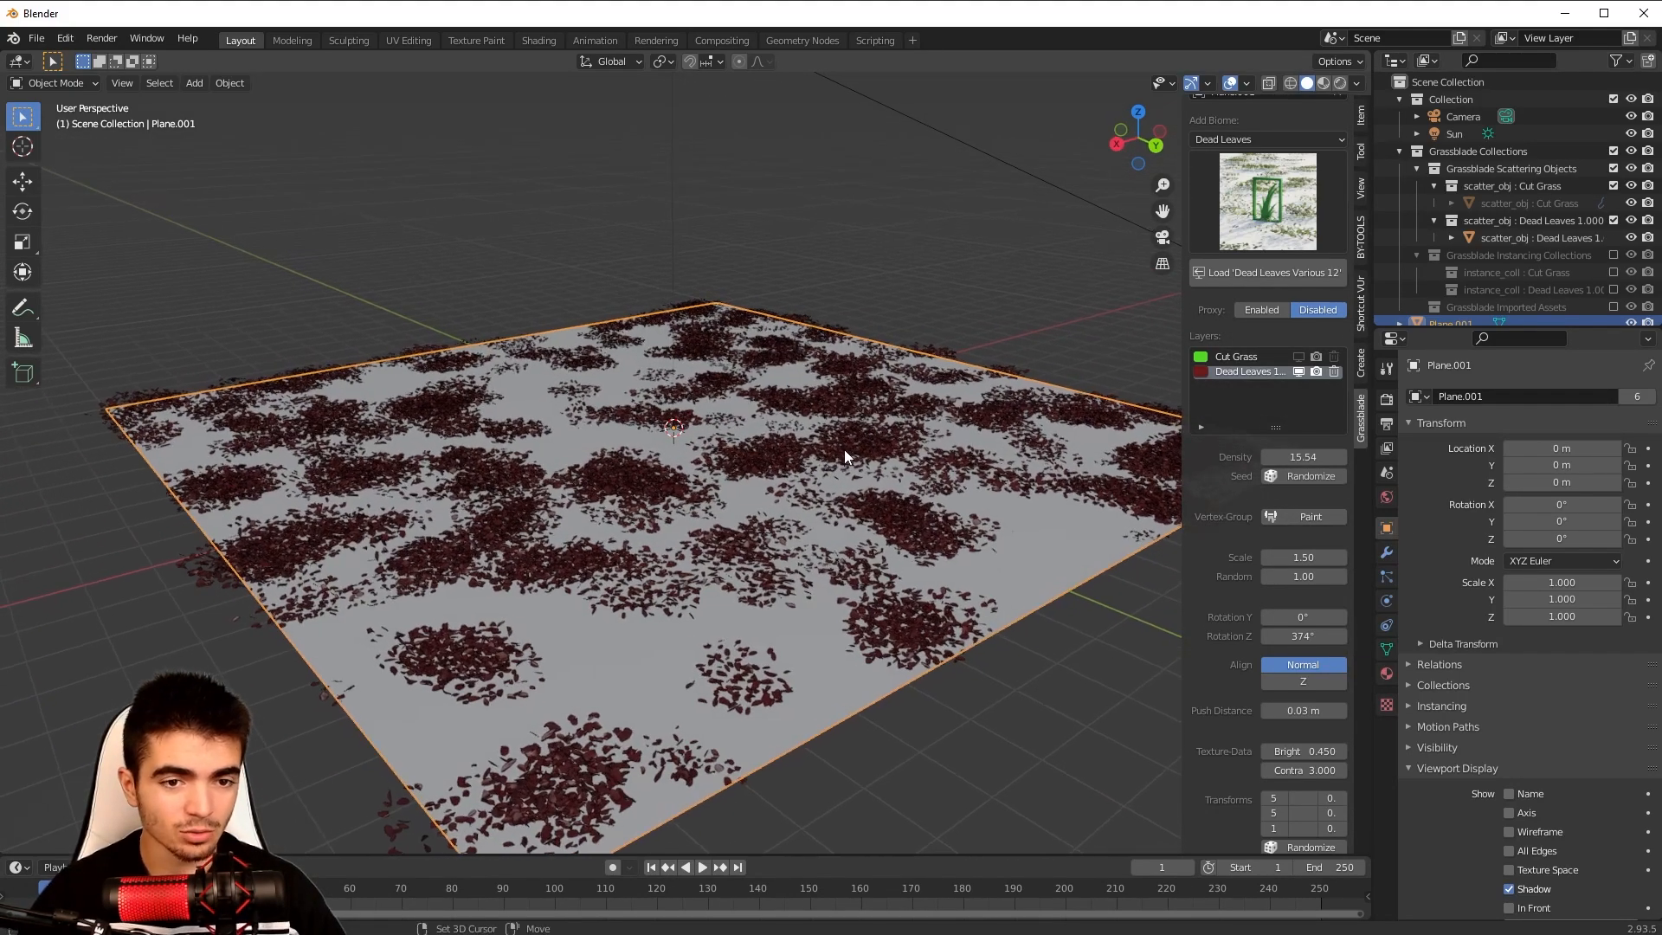
middle_click_drag(844, 449, 802, 430, "shift")
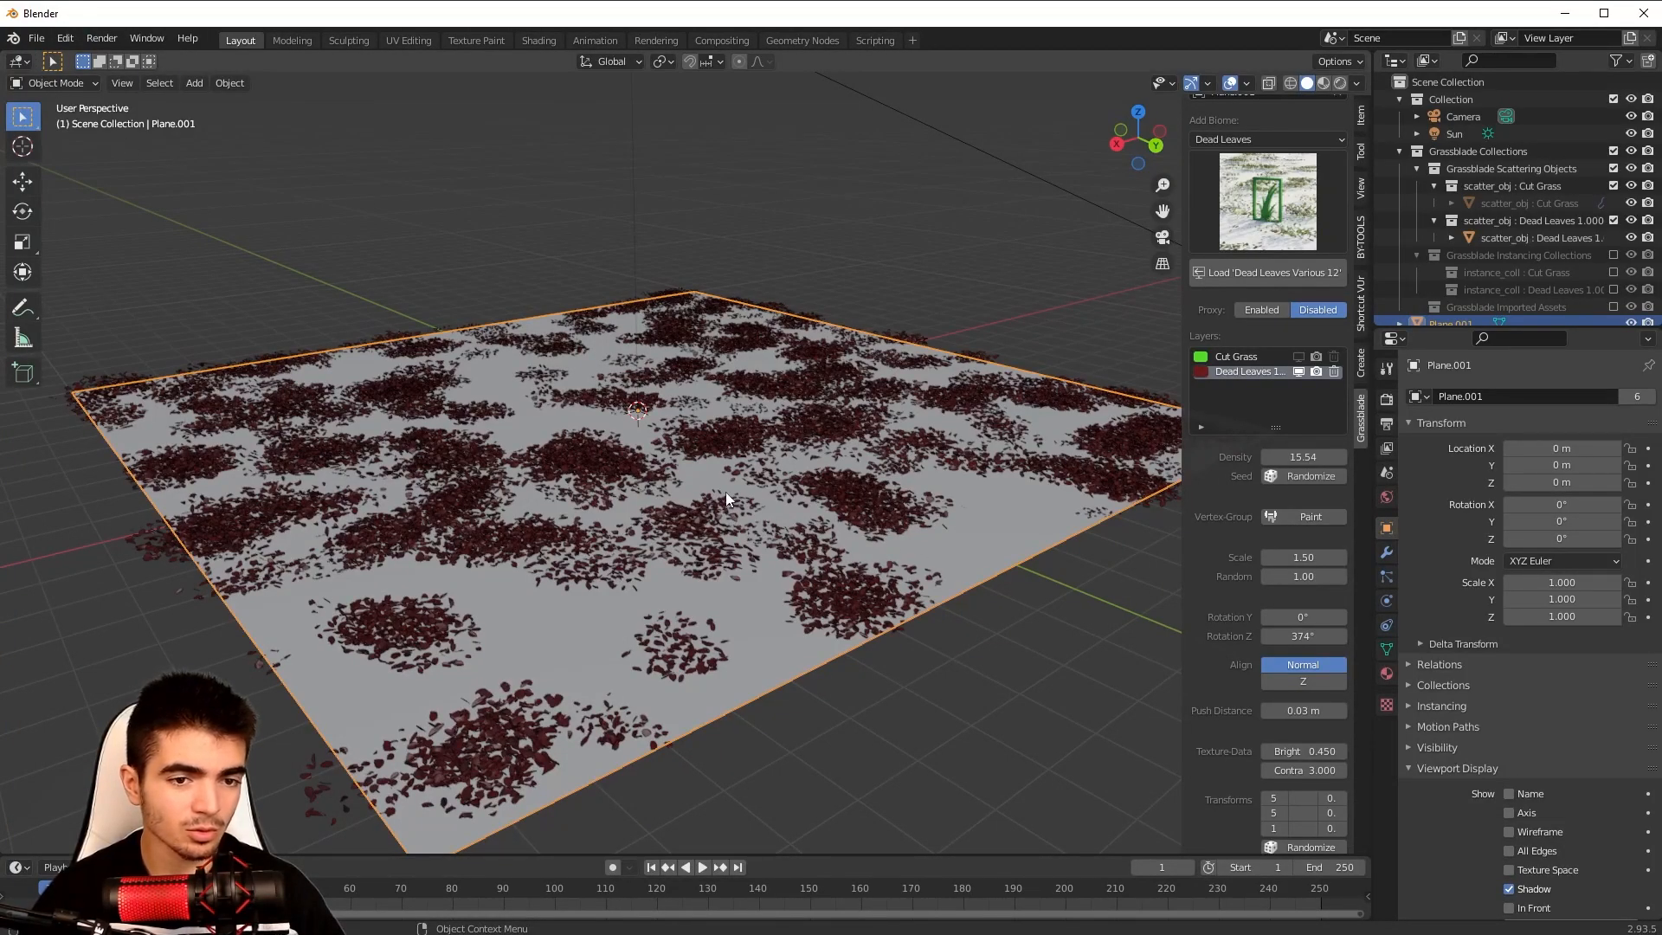
Subdivide the whole plane repeatedly into a dense grid in Edit Mode and return to Object Mode.
left_click(52, 83)
left_click(38, 121)
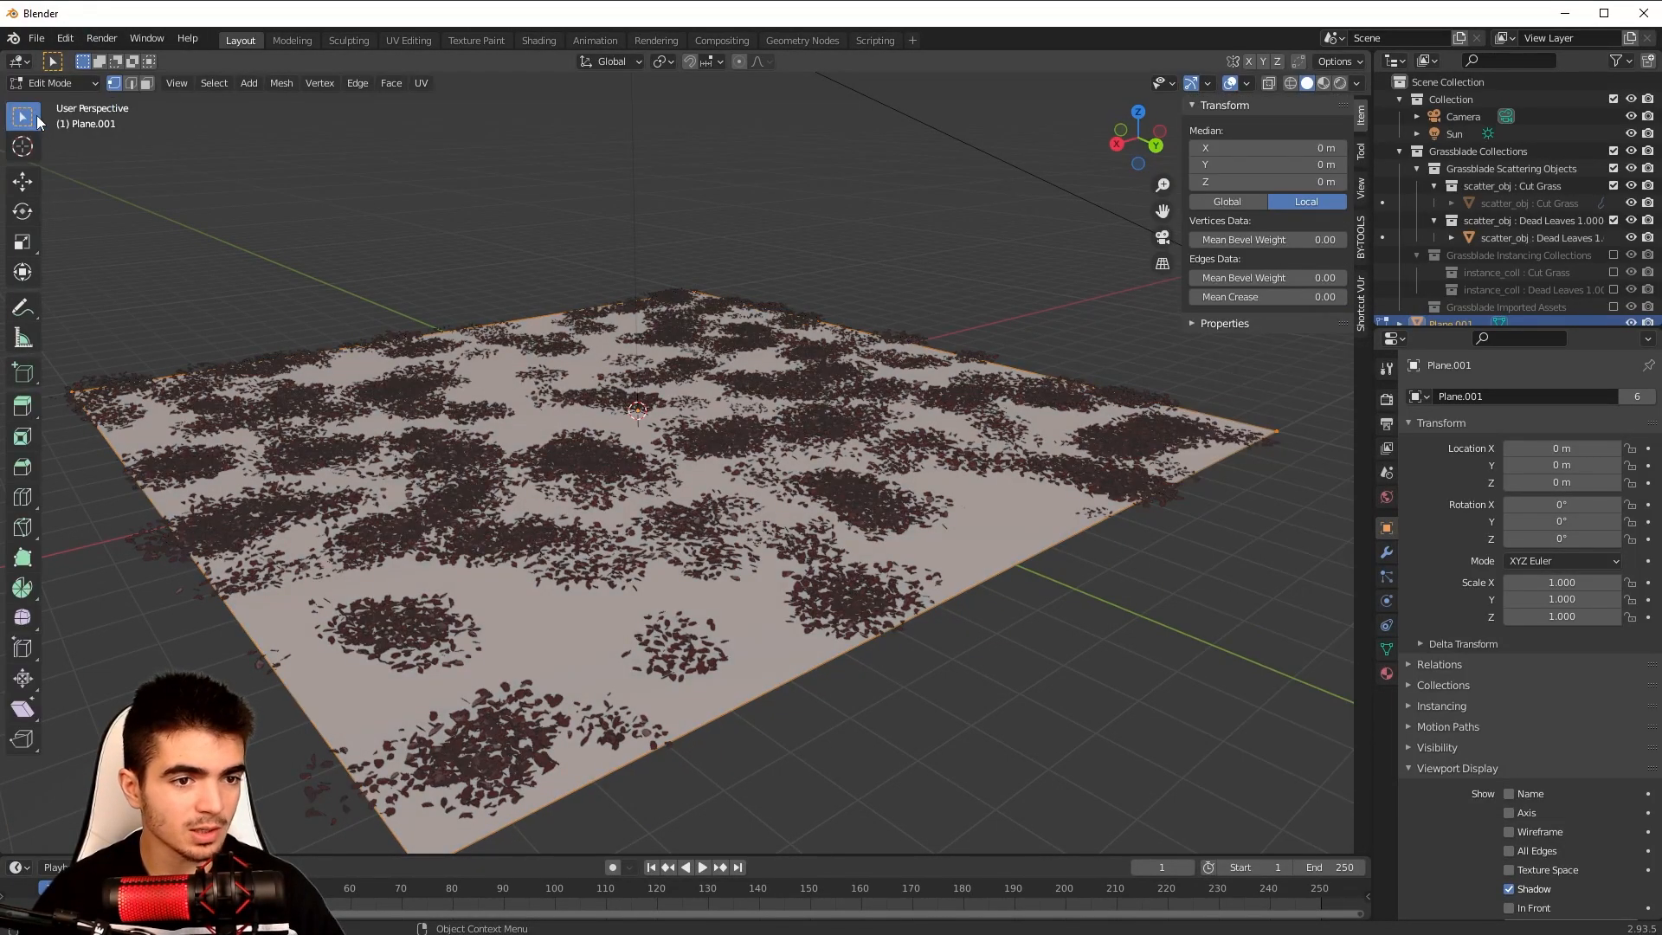
right_click(746, 448)
left_click(667, 445)
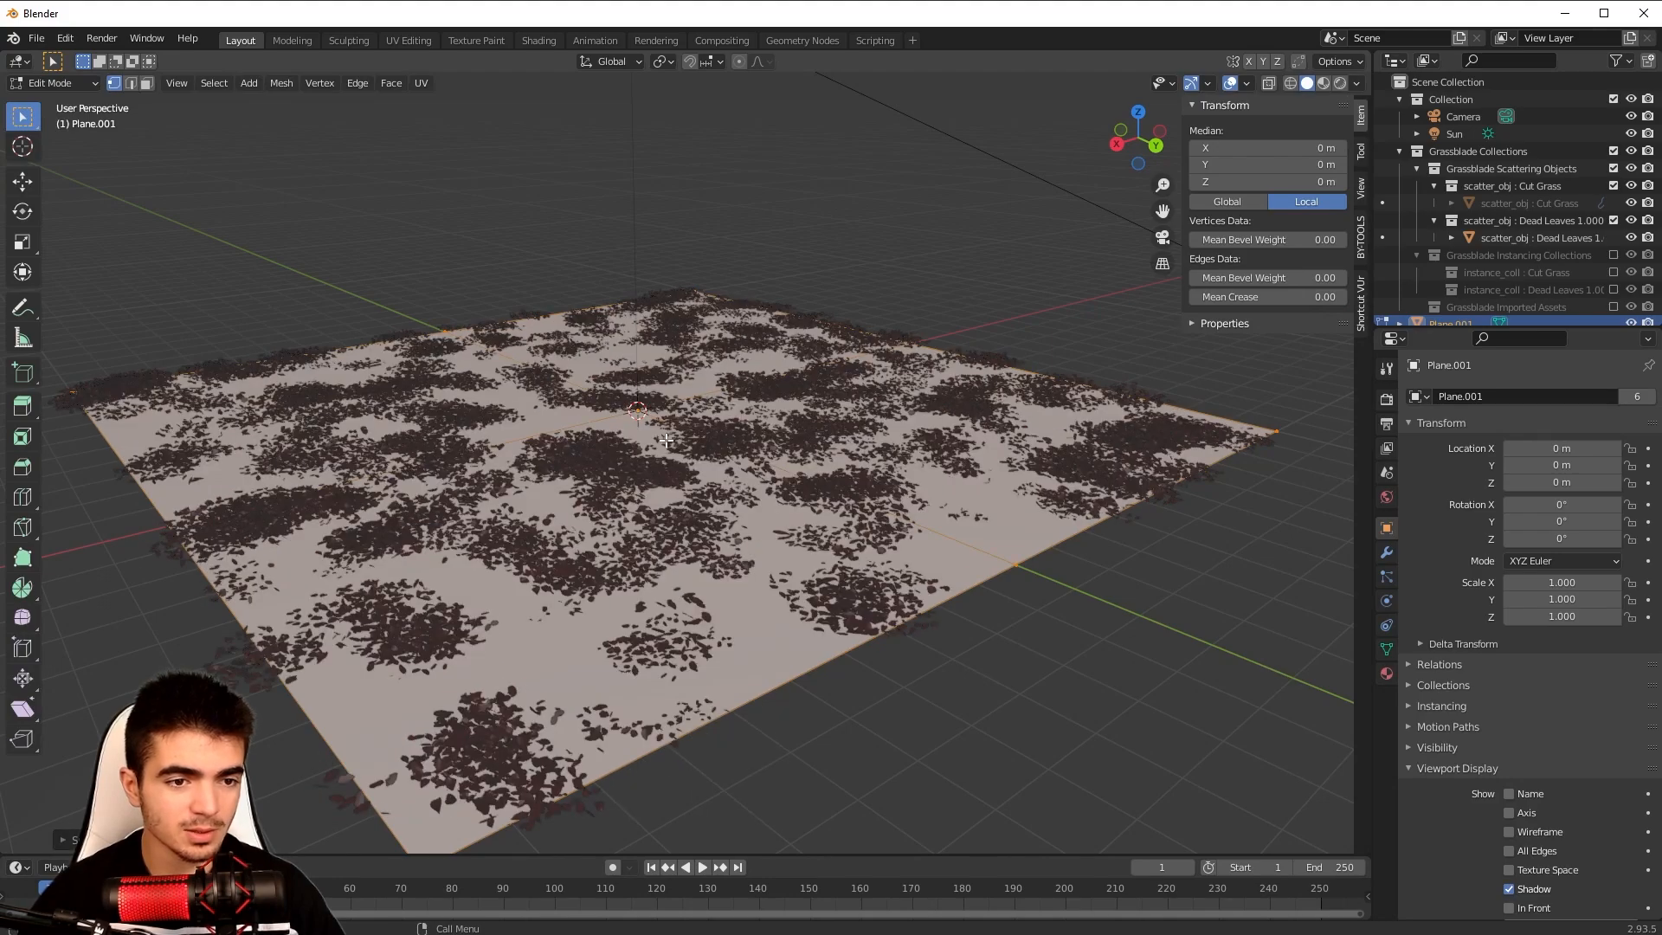
right_click(685, 439)
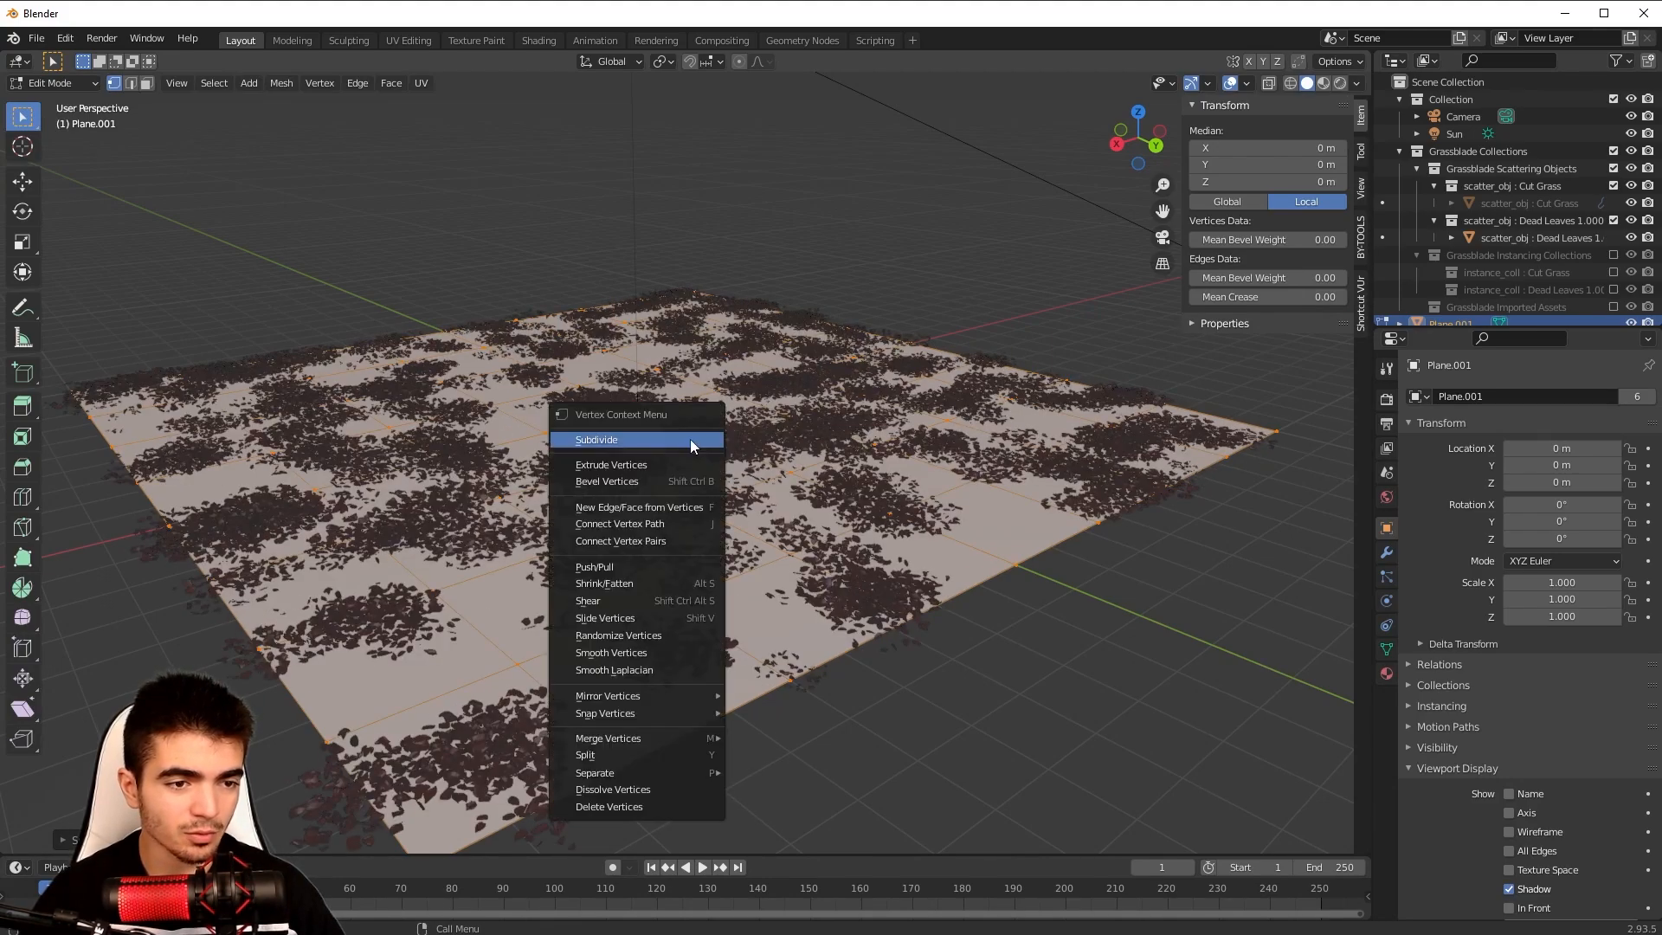
left_click(689, 439)
right_click(689, 438)
left_click(689, 438)
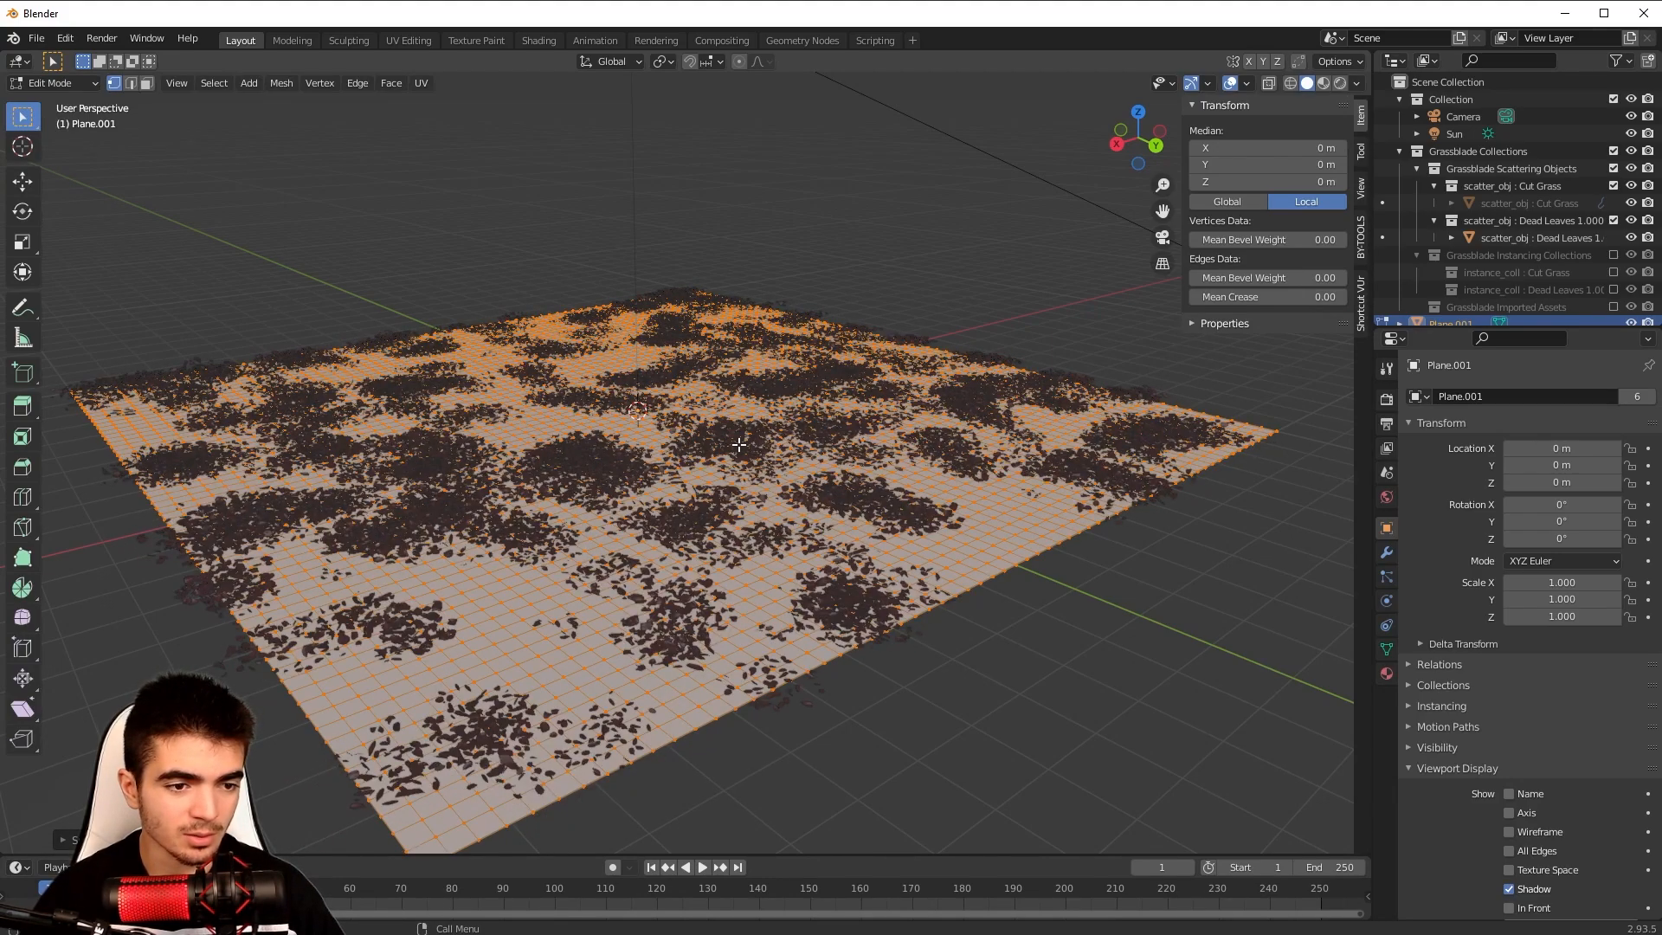
middle_click_drag(689, 439, 793, 443)
left_click(50, 83)
left_click(52, 100)
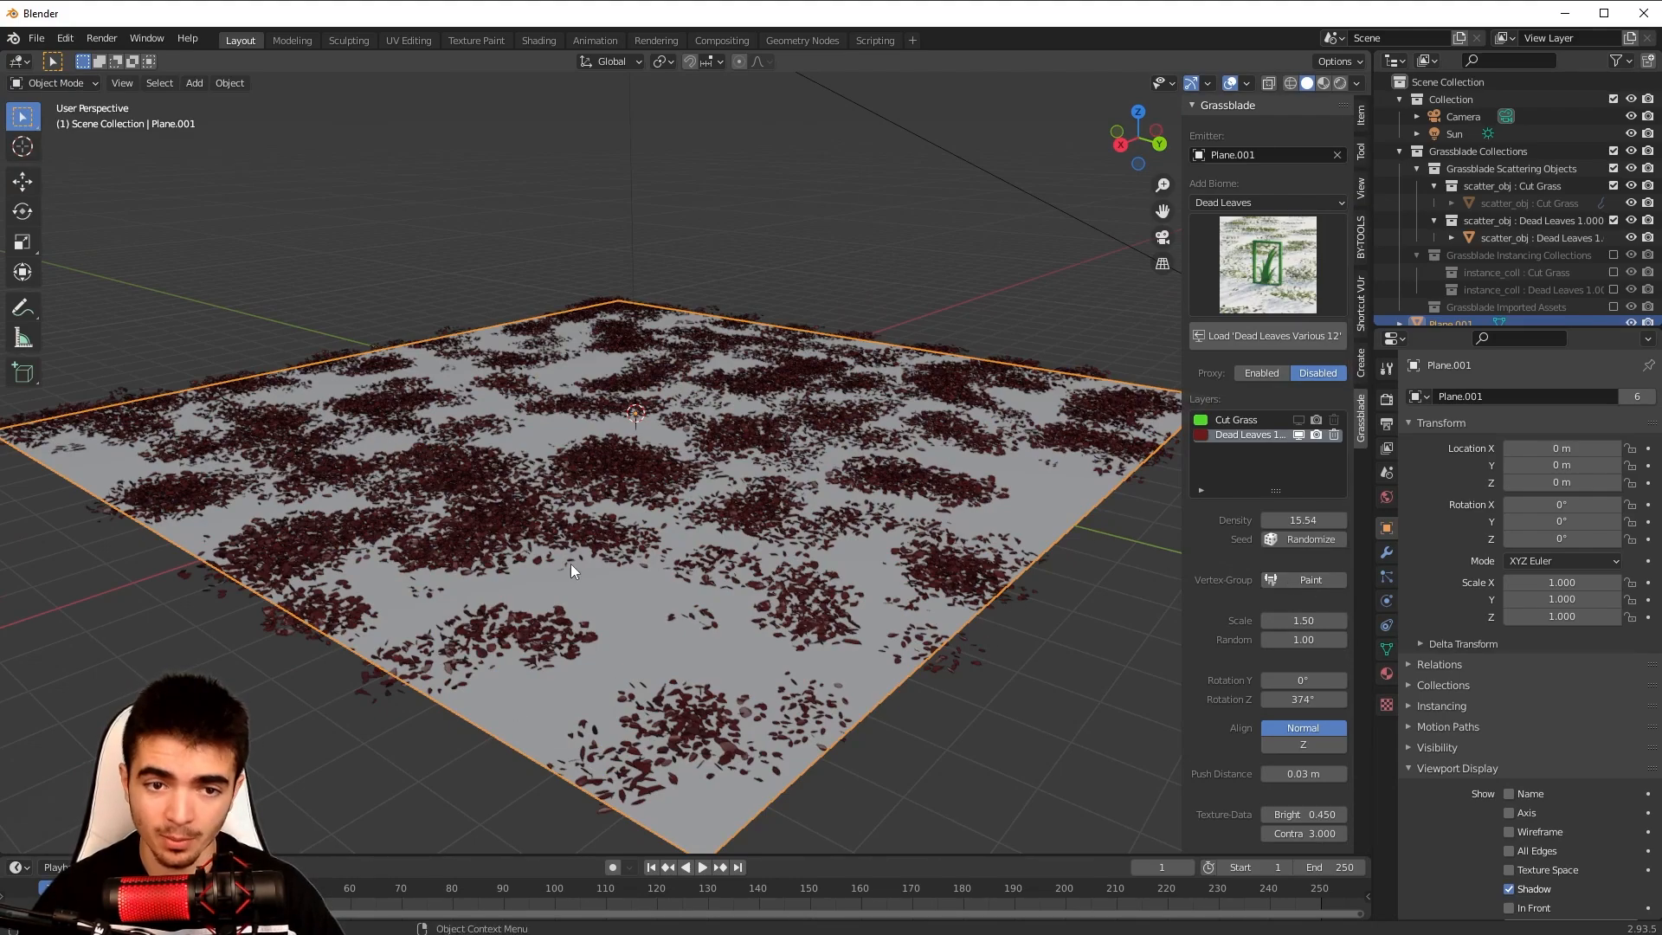
Start painting a vertex group for the Dead Leaves layer and invert the plane's weights.
middle_click_drag(570, 569, 945, 499)
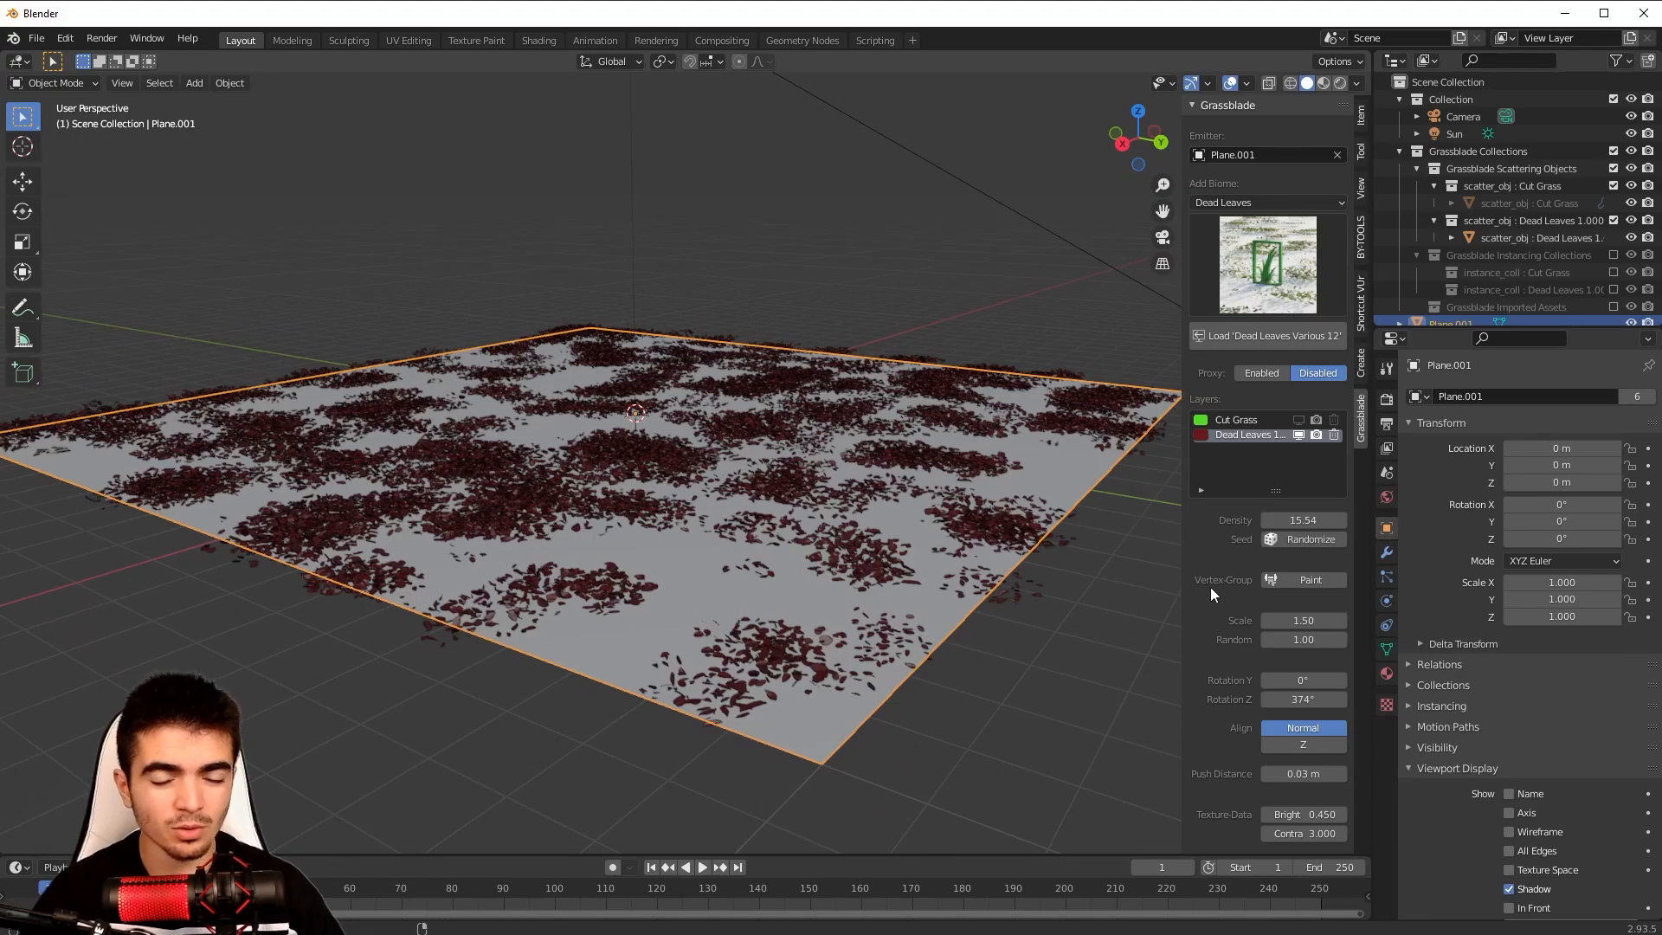
left_click(1296, 581)
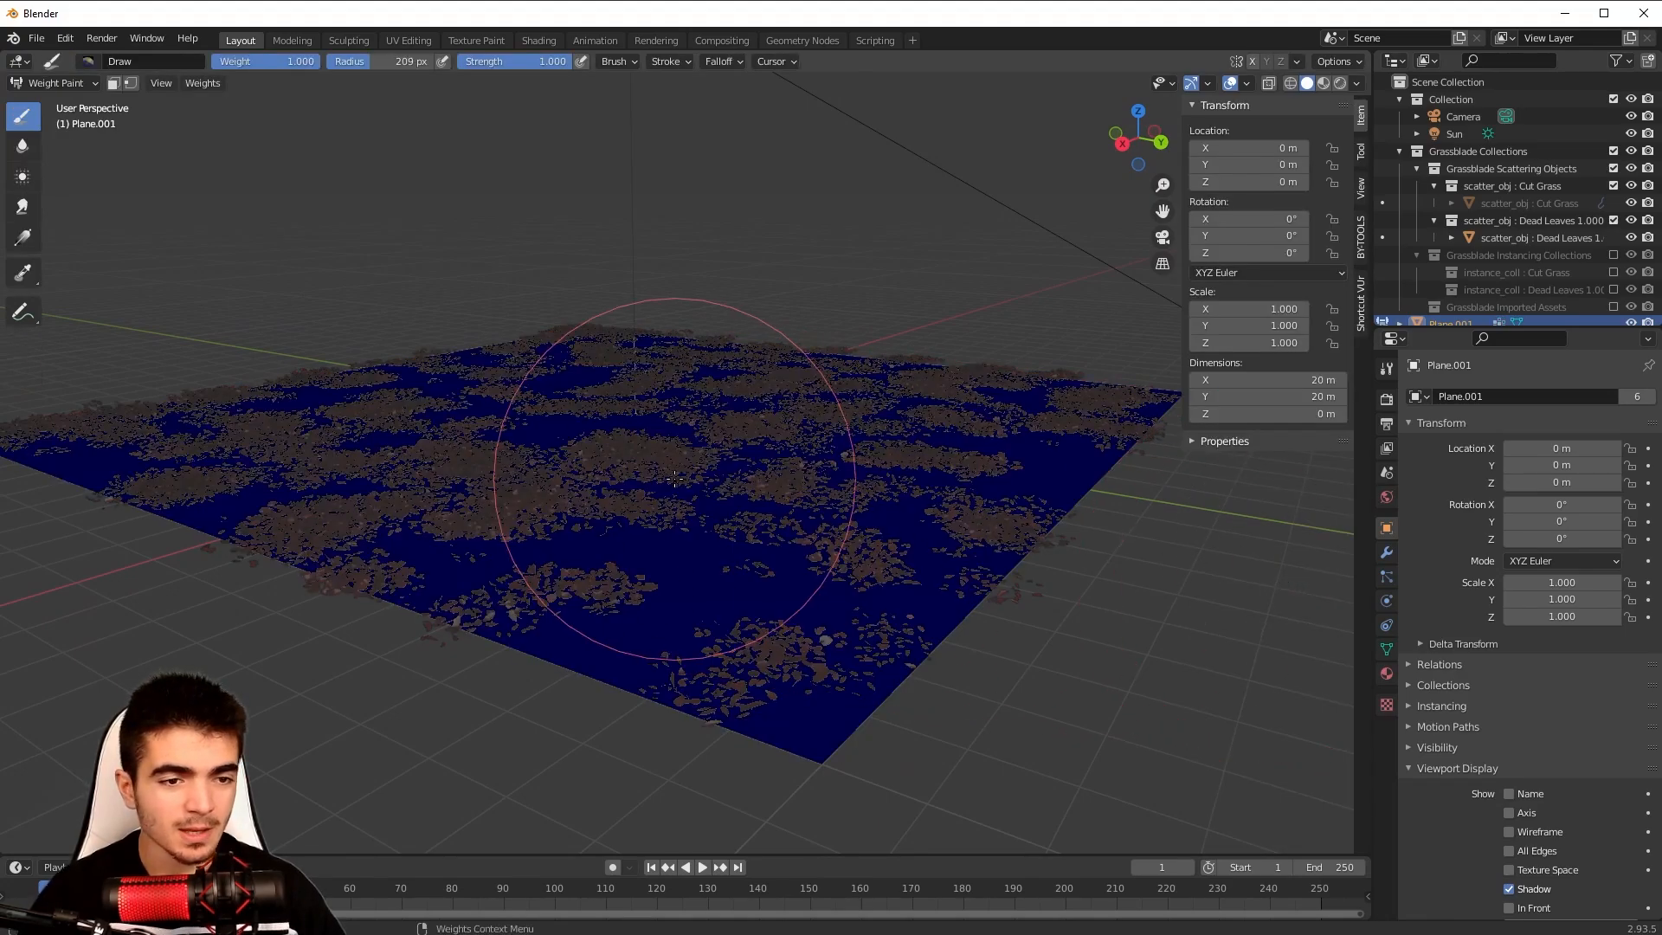
mouse_move(674, 477)
middle_mouse_down()
mouse_move(705, 813)
mouse_move(744, 744)
middle_mouse_up()
mouse_move(744, 744)
left_mouse_down()
mouse_move(995, 401)
mouse_move(1113, 297)
mouse_move(1138, 318)
mouse_move(927, 315)
mouse_move(834, 259)
mouse_move(842, 247)
mouse_move(969, 285)
mouse_move(805, 416)
mouse_move(744, 640)
mouse_move(620, 725)
left_mouse_up()
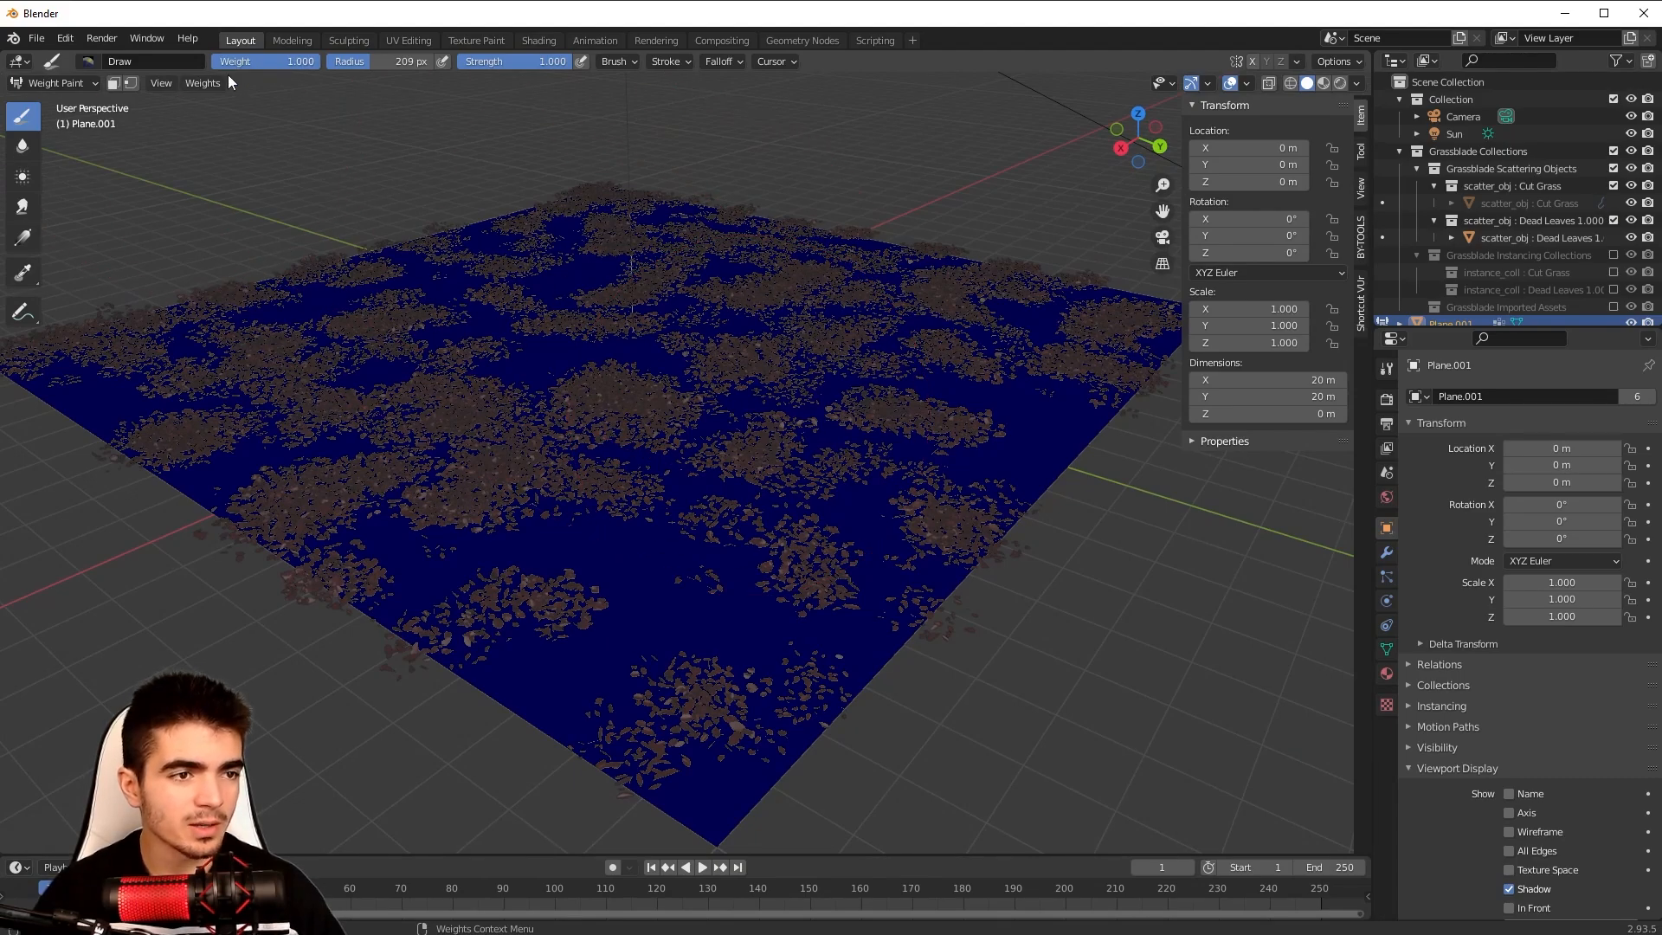
left_click(219, 83)
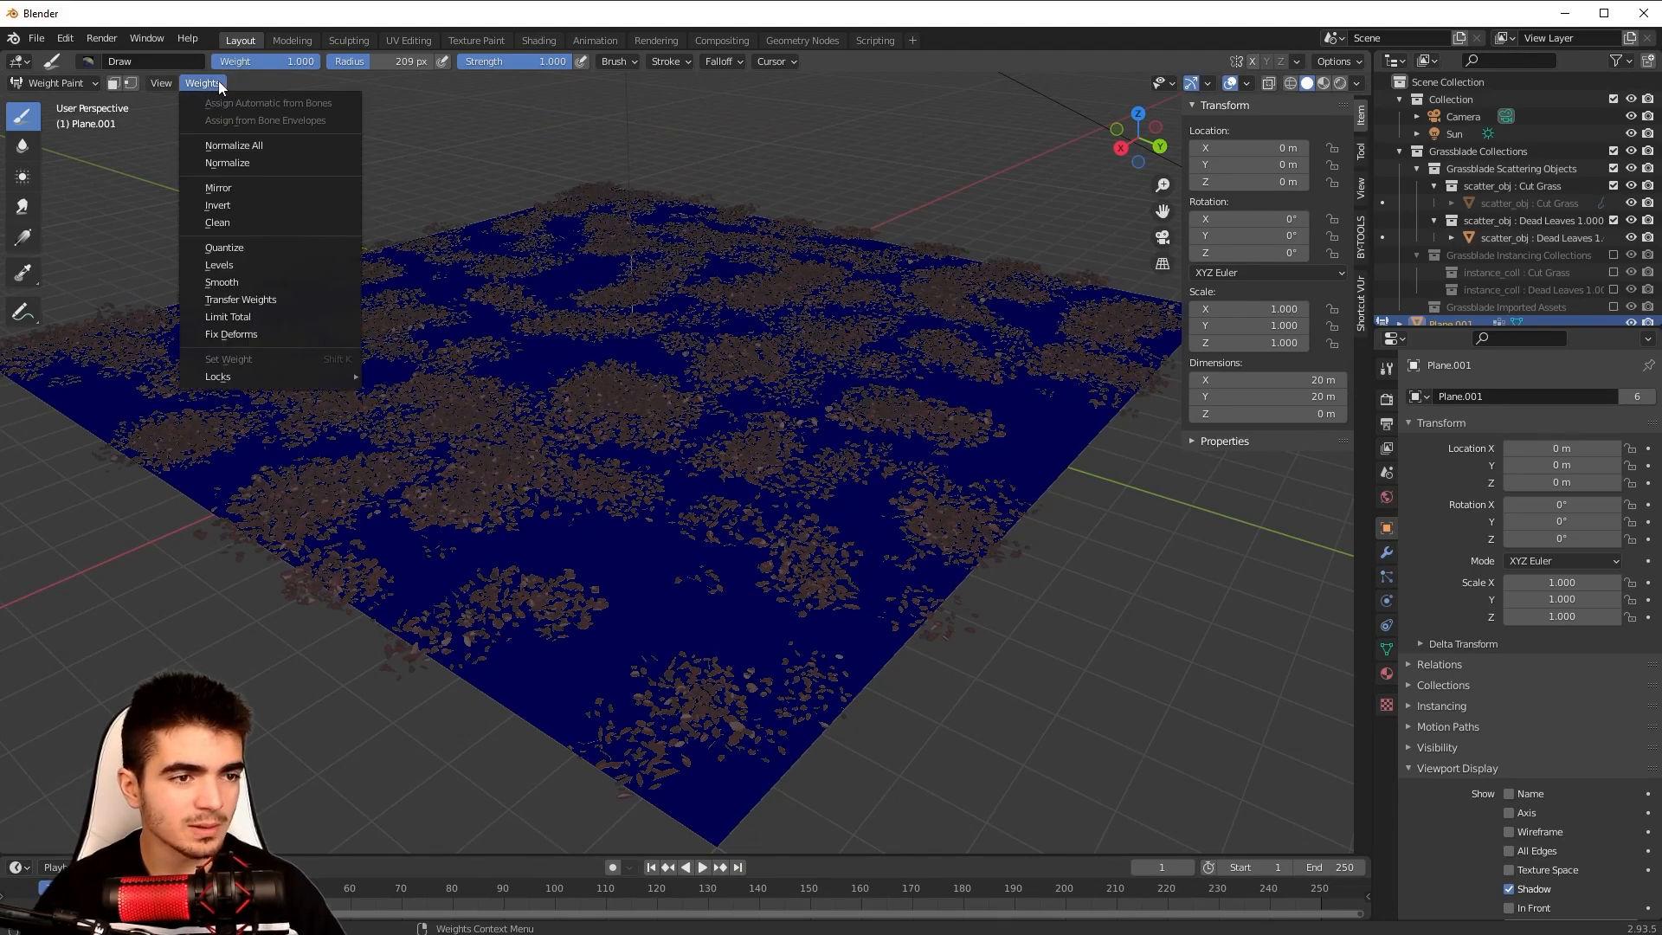
left_click(231, 206)
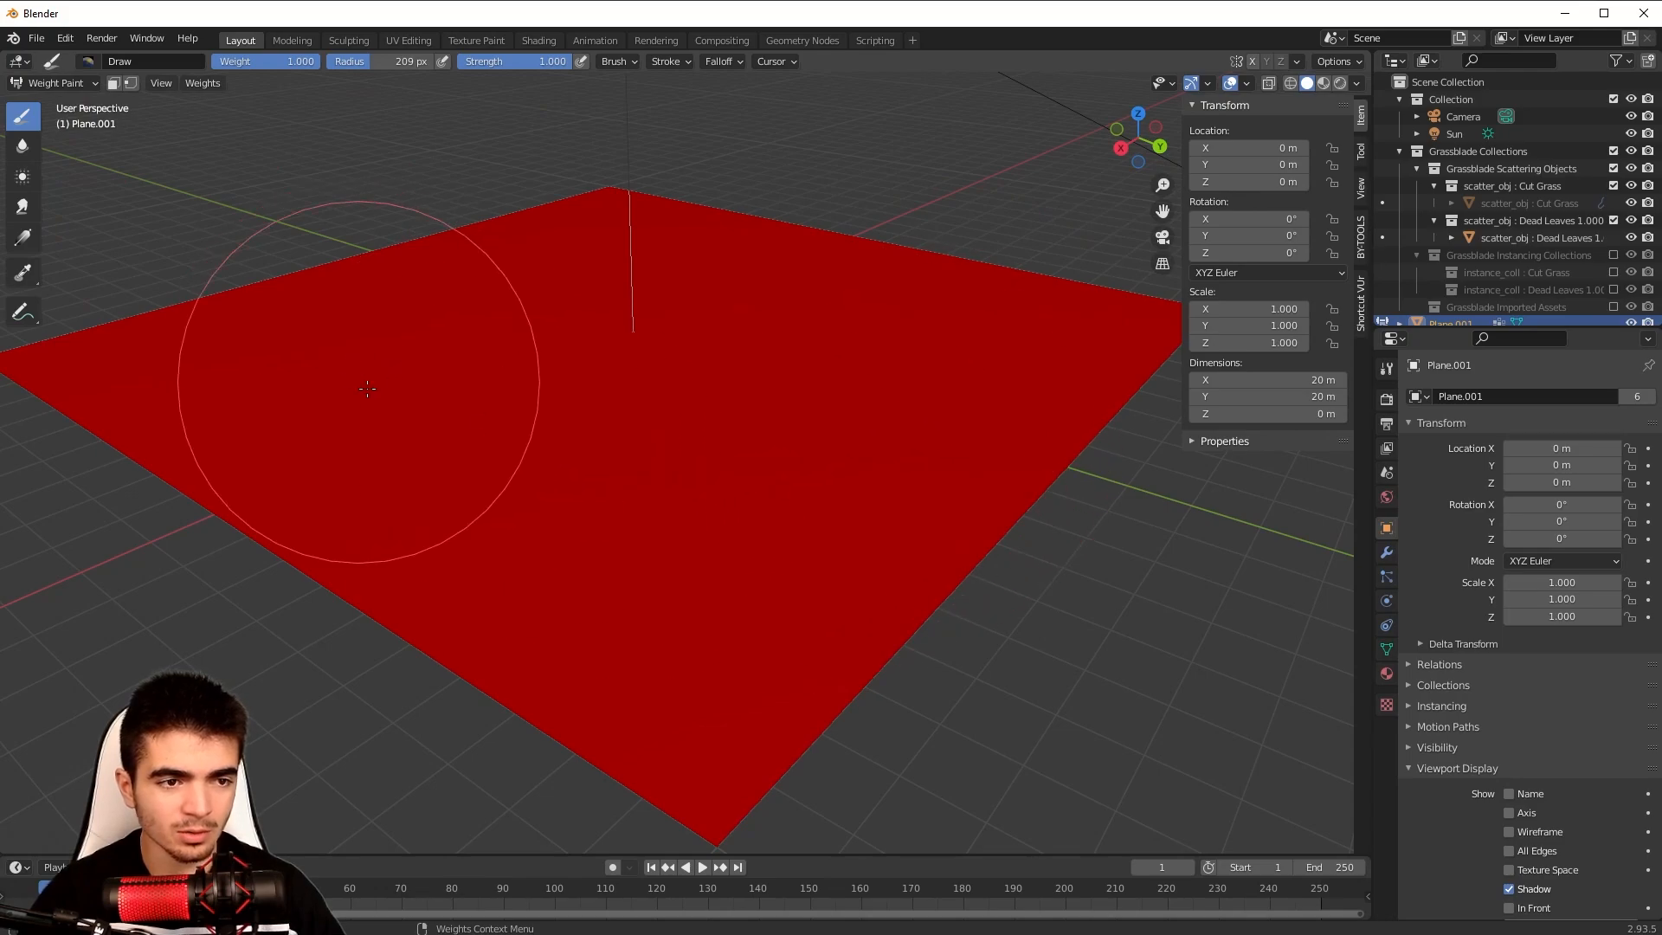
mouse_move(672, 494)
middle_mouse_down()
mouse_move(673, 464)
mouse_move(567, 423)
middle_mouse_up()
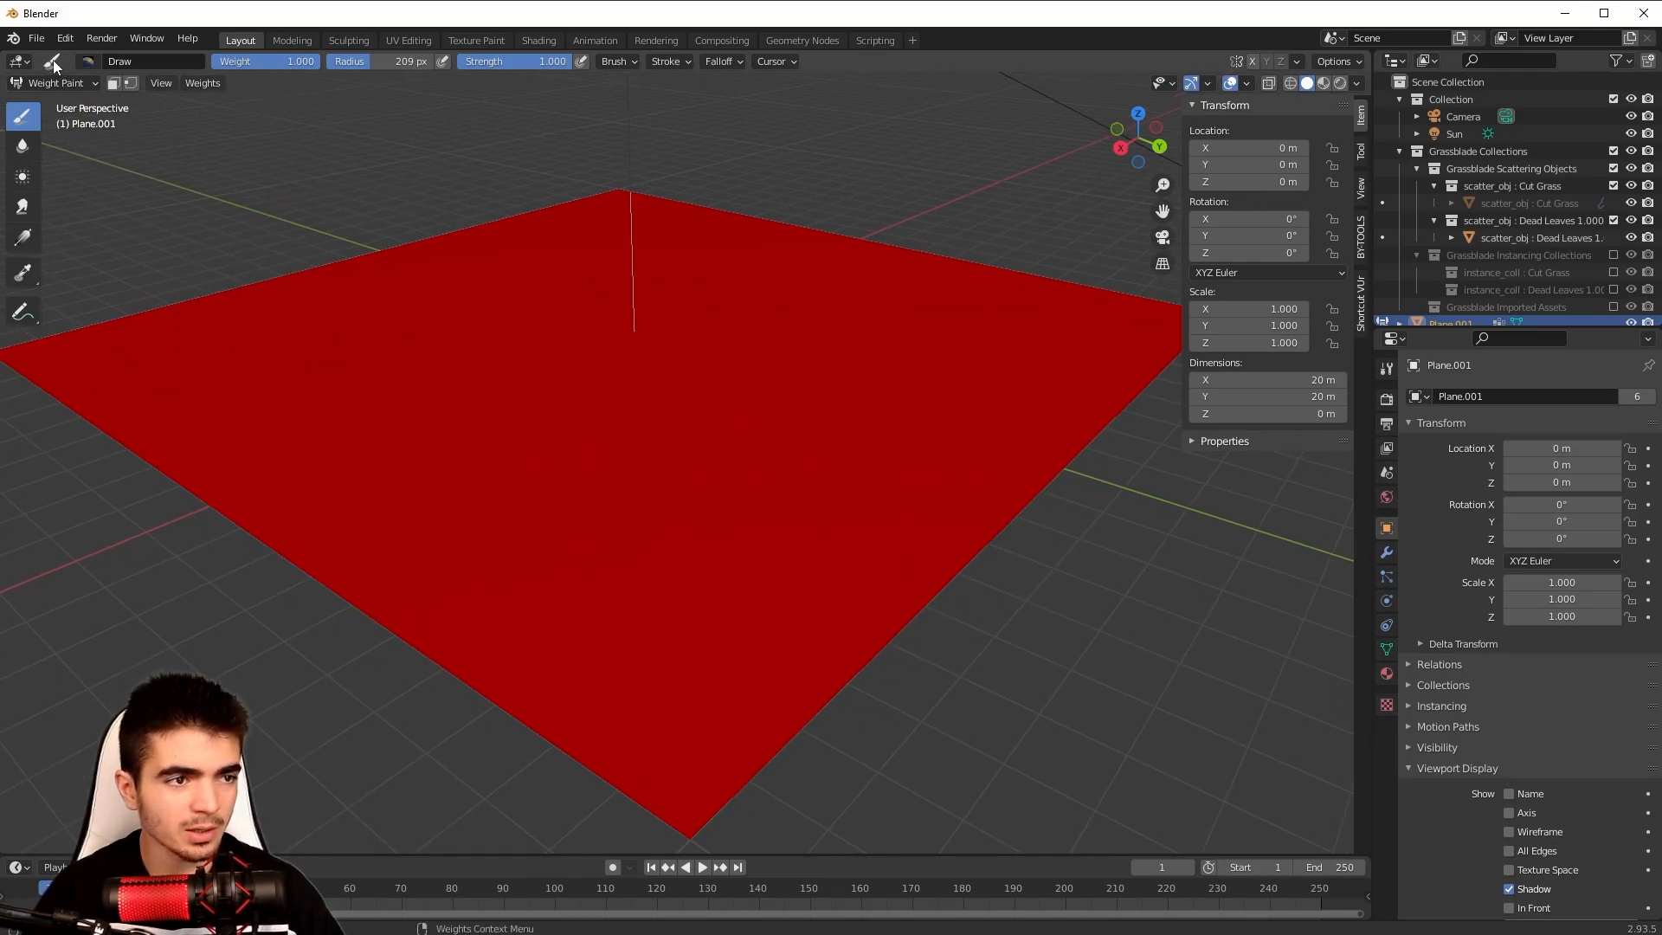
Paint the leaves away from the middle of the plane with the Subtract brush, return to Object Mode and inspect the cleared area.
left_click(87, 60)
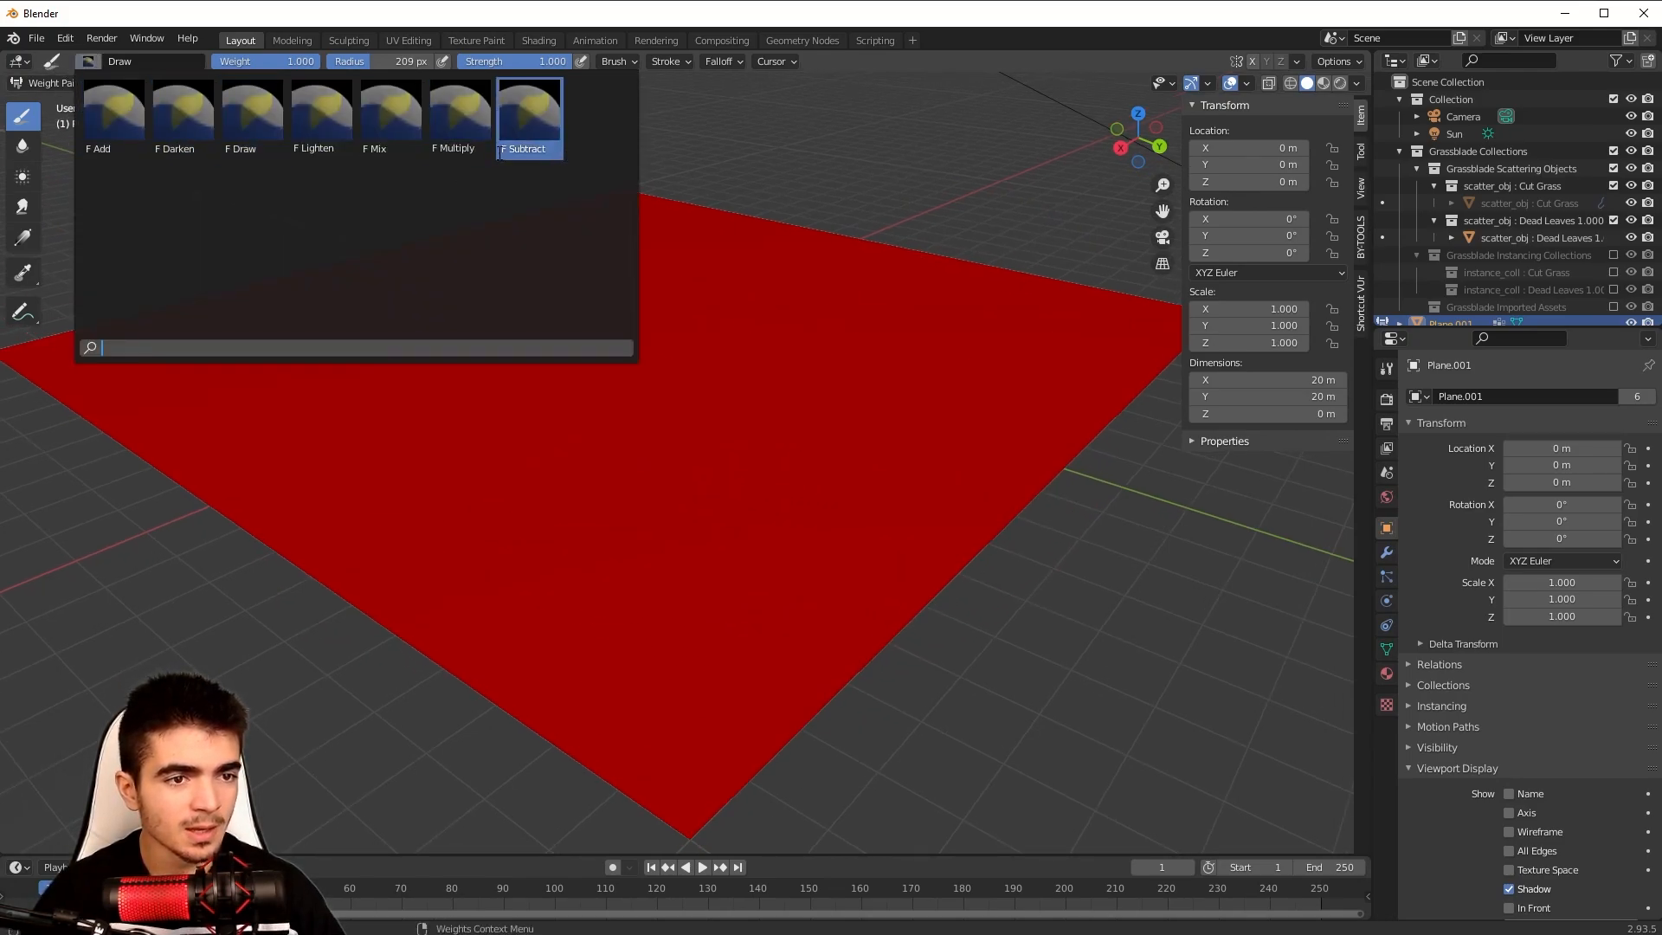
left_click(515, 127)
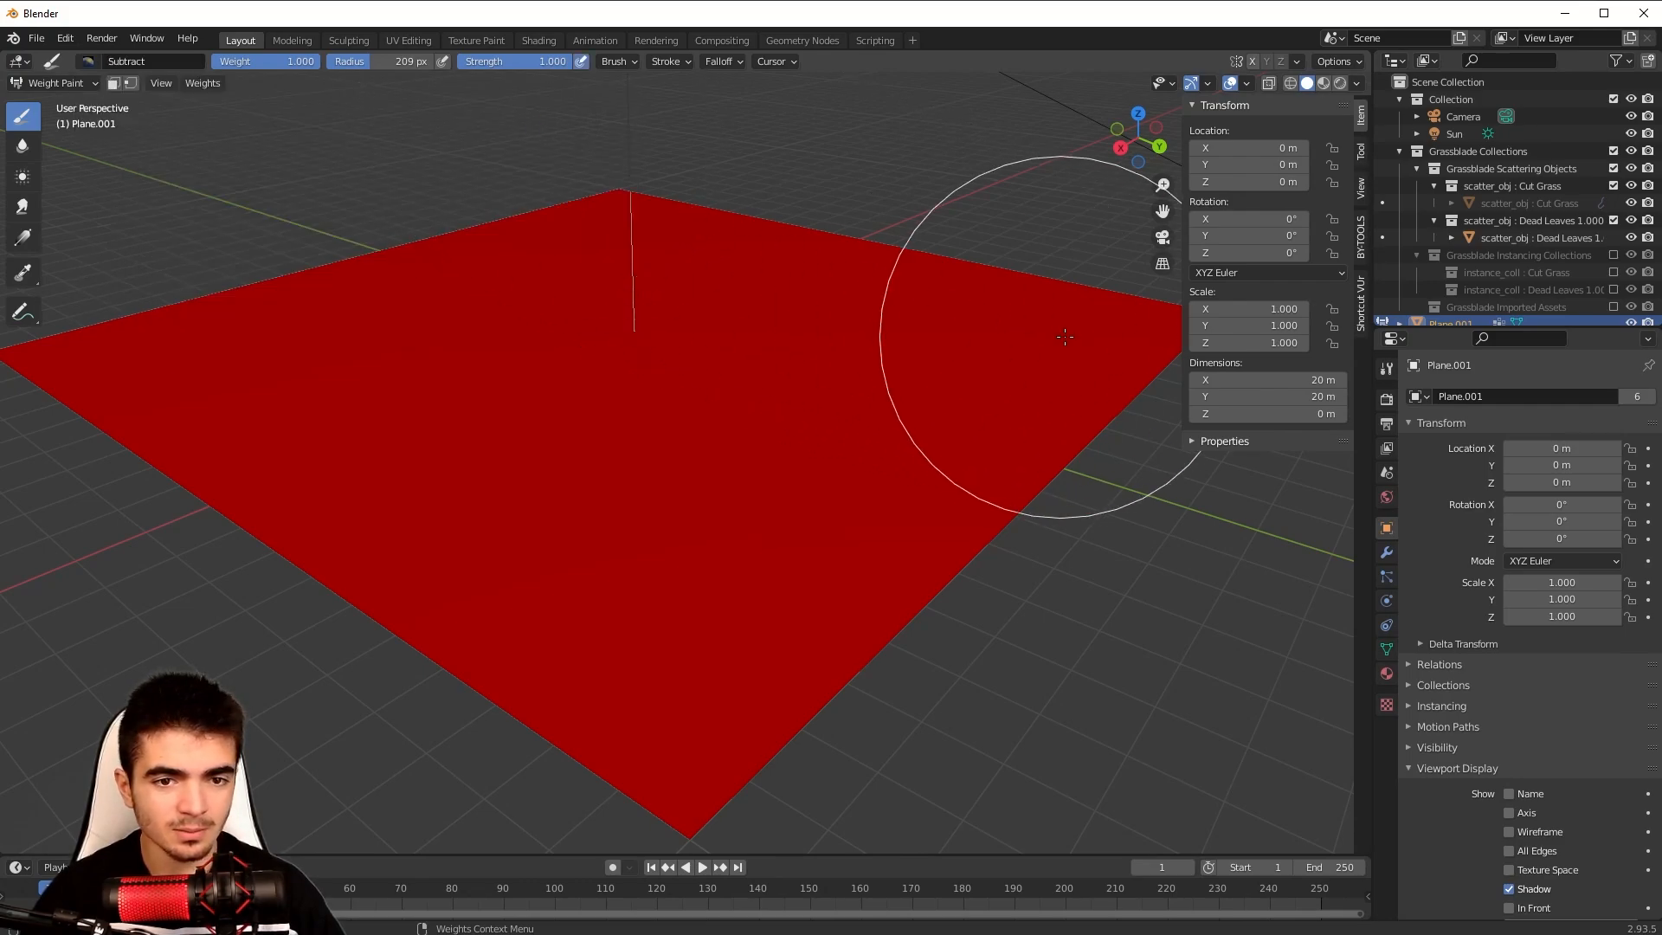
mouse_move(1151, 316)
left_mouse_down()
mouse_move(1076, 348)
mouse_move(953, 508)
mouse_move(809, 601)
mouse_move(632, 779)
mouse_move(630, 594)
mouse_move(898, 482)
mouse_move(997, 382)
mouse_move(890, 278)
mouse_move(972, 278)
mouse_move(505, 186)
mouse_move(223, 260)
mouse_move(44, 341)
mouse_move(411, 572)
mouse_move(208, 490)
mouse_move(204, 393)
mouse_move(103, 390)
mouse_move(23, 330)
mouse_move(501, 204)
mouse_move(964, 297)
mouse_move(445, 831)
mouse_move(686, 594)
left_mouse_up()
mouse_move(687, 594)
middle_mouse_down()
mouse_move(575, 631)
mouse_move(179, 132)
middle_mouse_up()
left_click(63, 84)
left_click(76, 104)
mouse_move(623, 212)
middle_mouse_down()
mouse_move(706, 257)
mouse_move(545, 261)
mouse_move(484, 290)
mouse_move(508, 351)
middle_mouse_up()
scroll(484, 291, "up", 3)
scroll(495, 295, "down", 3)
scroll(508, 351, "up", 3)
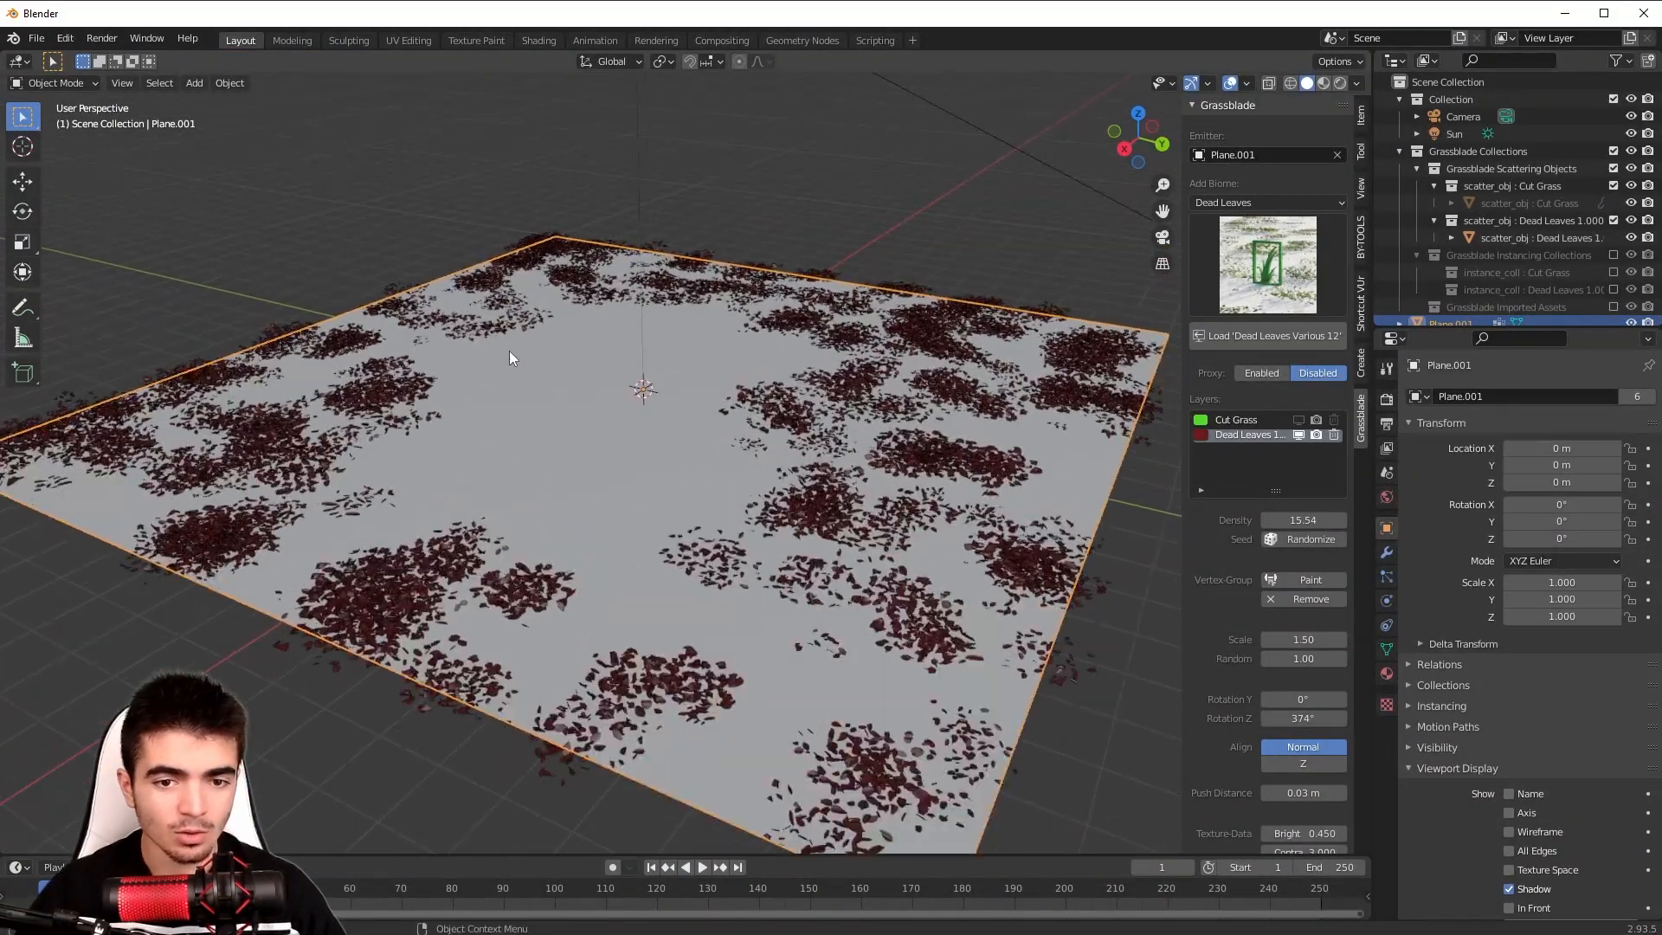
Raise the Dead Leaves layer's density to 39 and inspect the leaves around the cleared area.
left_click_drag(1307, 519, 1393, 520)
scroll(1259, 501, "down", 4)
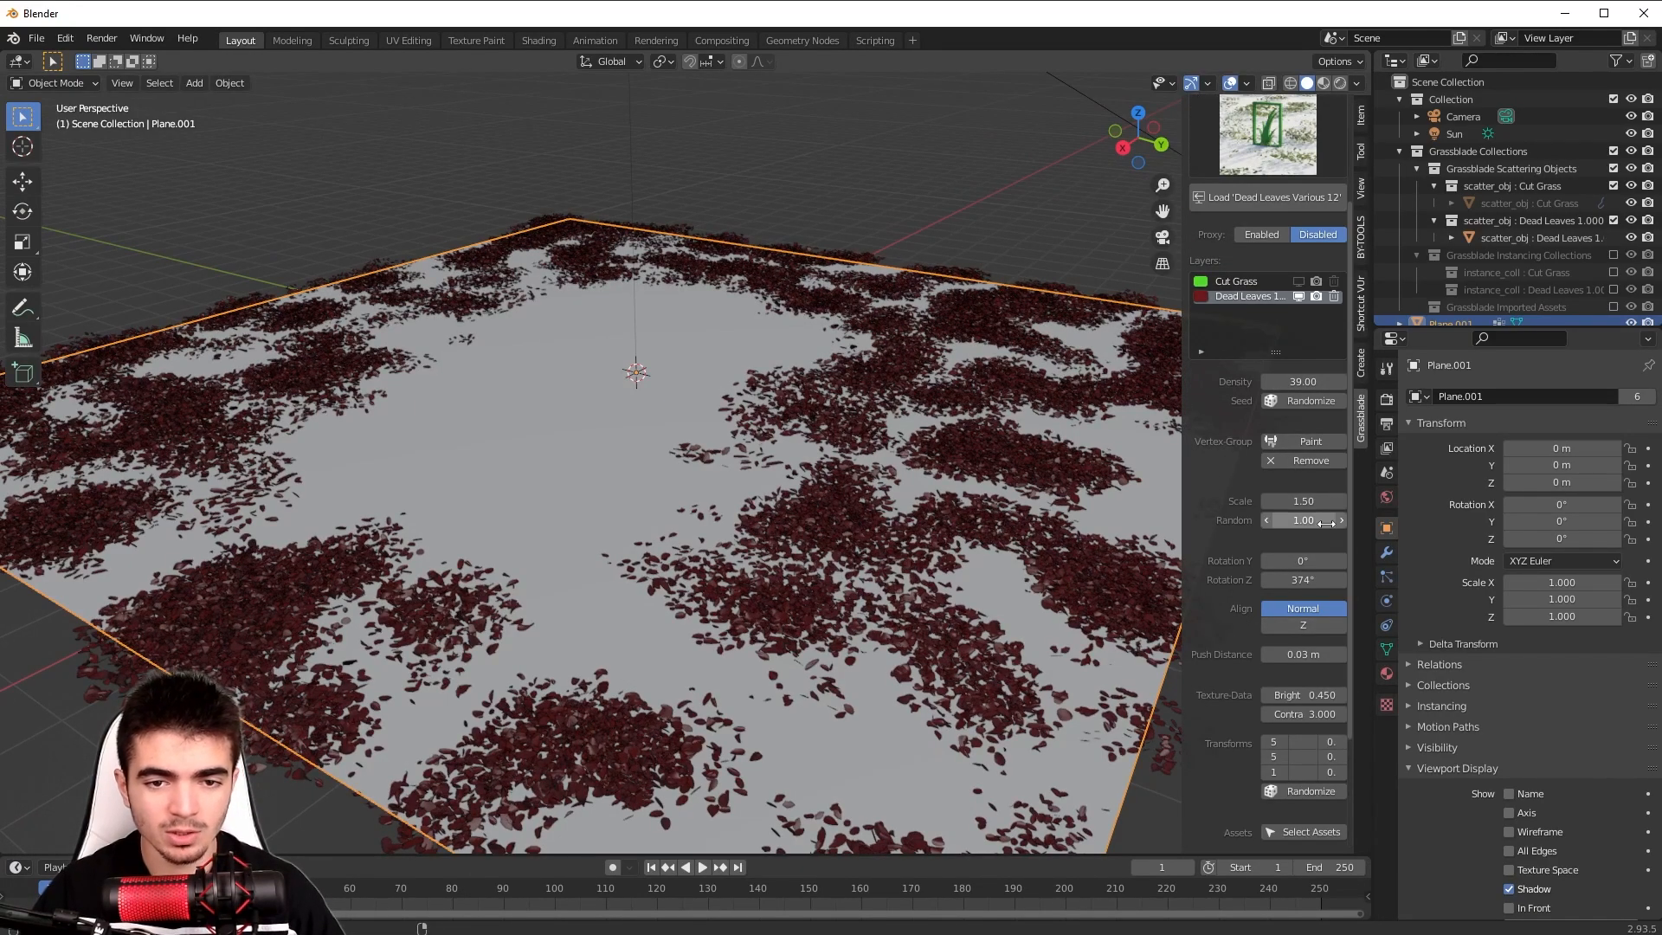
scroll(623, 479, "down", 3)
middle_click_drag(372, 437, 445, 469)
scroll(467, 474, "up", 3)
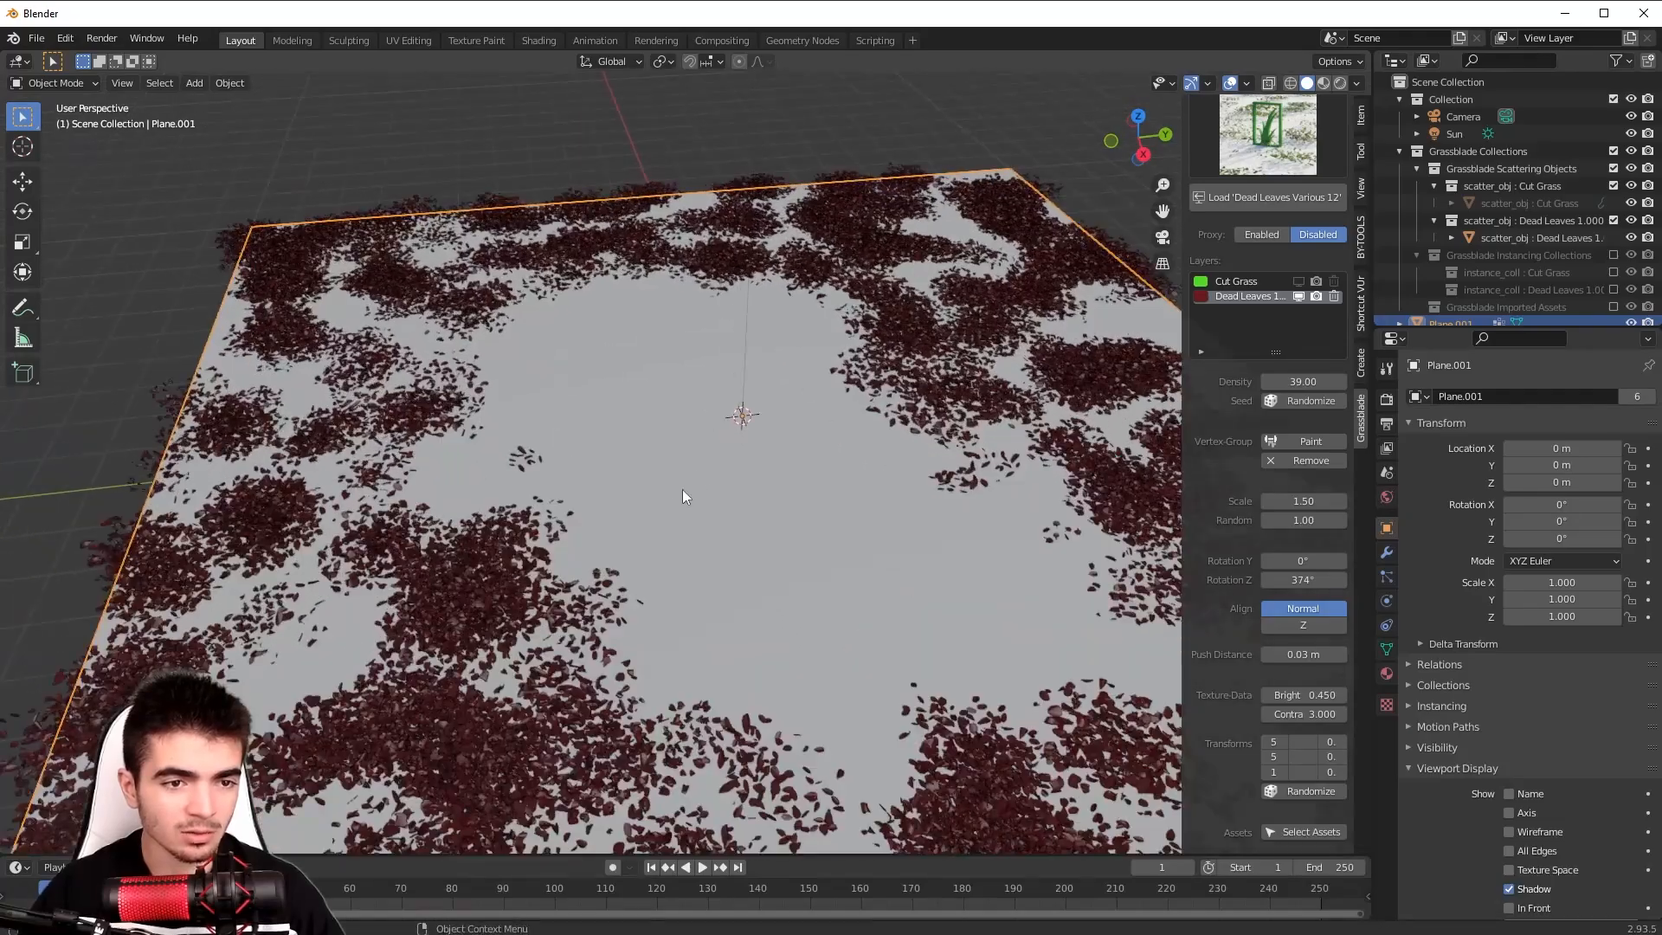
middle_click_drag(682, 490, 563, 376)
middle_click_drag(527, 536, 659, 381)
scroll(621, 554, "down", 5)
scroll(693, 427, "up", 5)
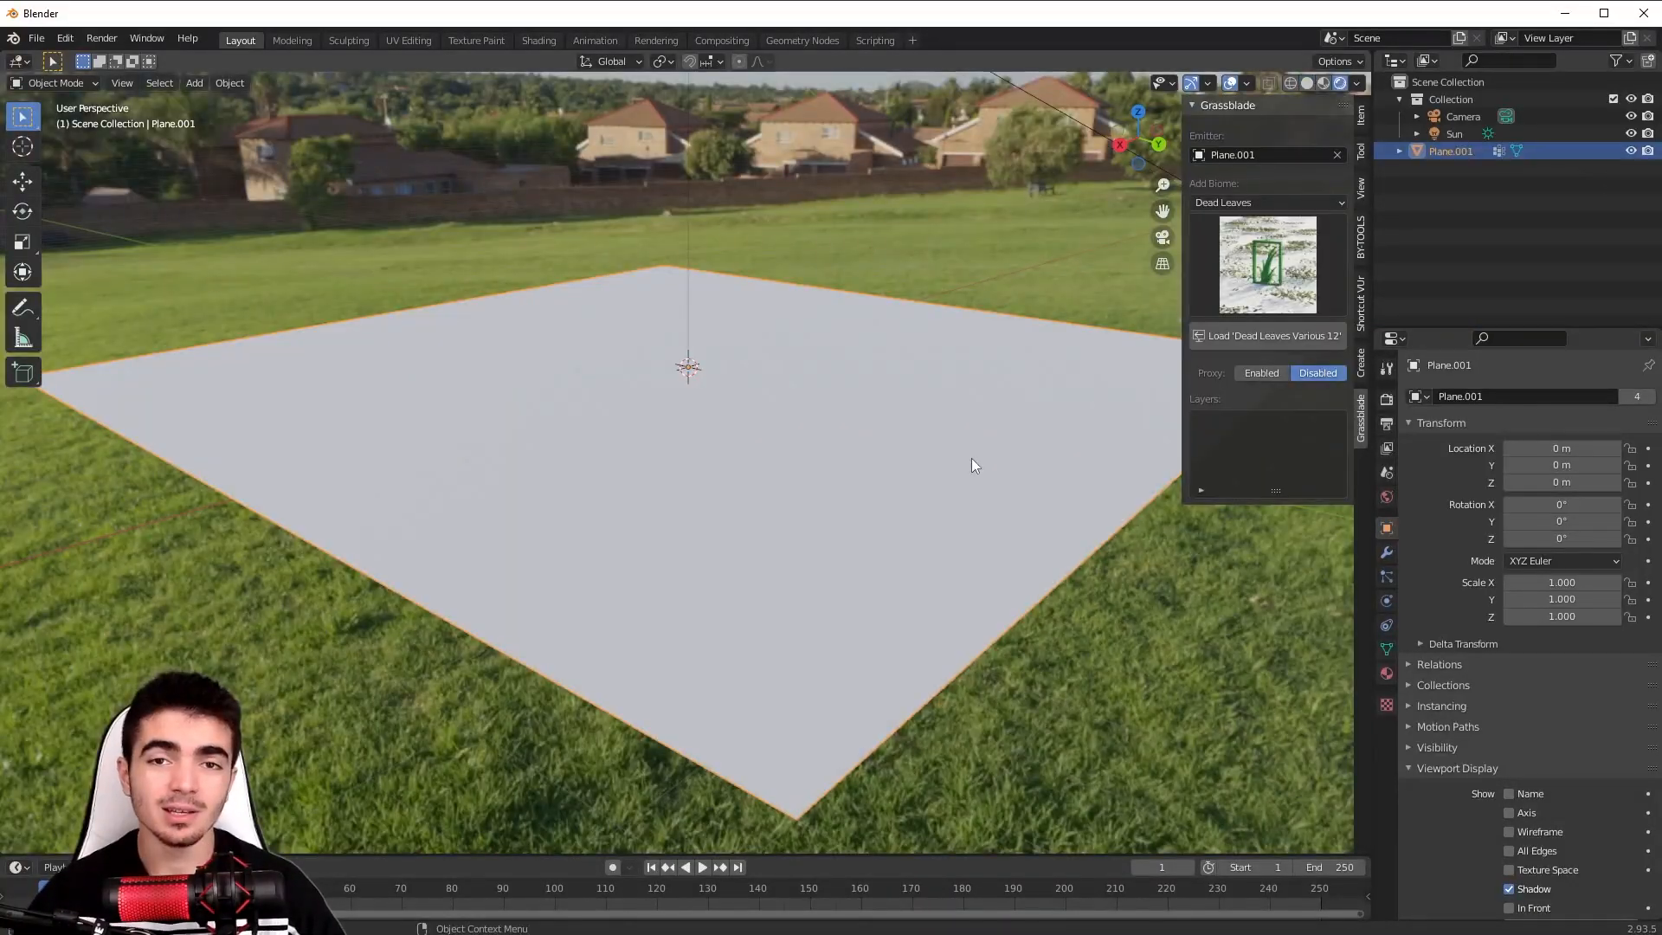
Load the Field Hay Bale 01 biome from the Fields category onto the empty plane.
left_click(1288, 261)
left_click(1238, 200)
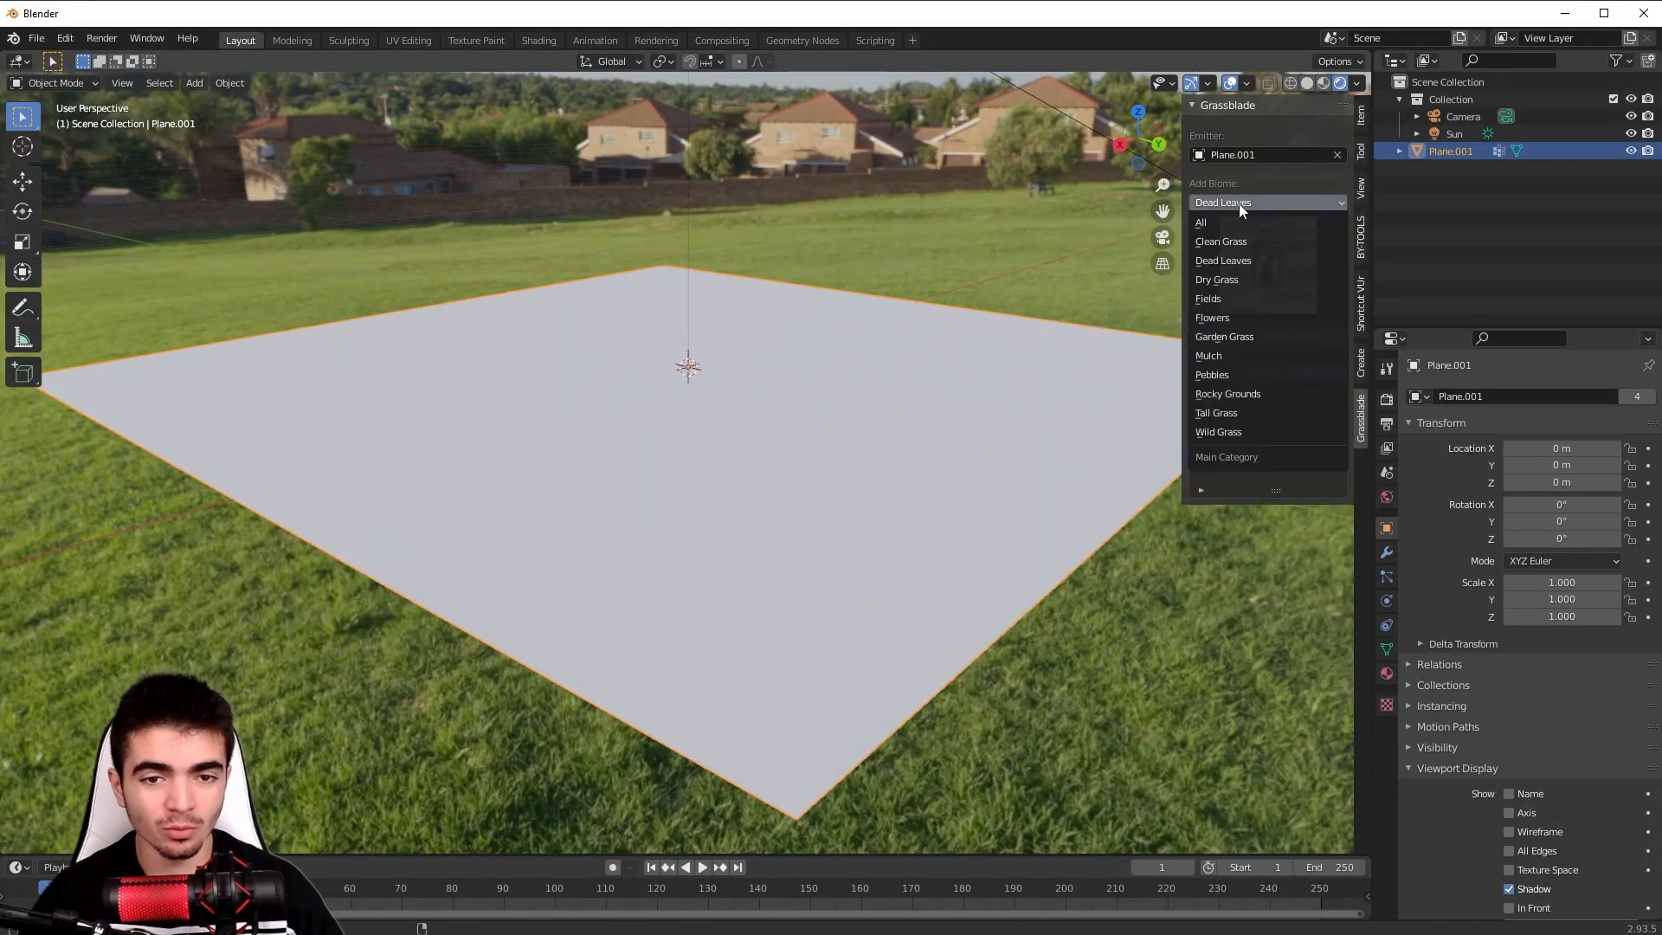
left_click(1227, 310)
left_click(1279, 251)
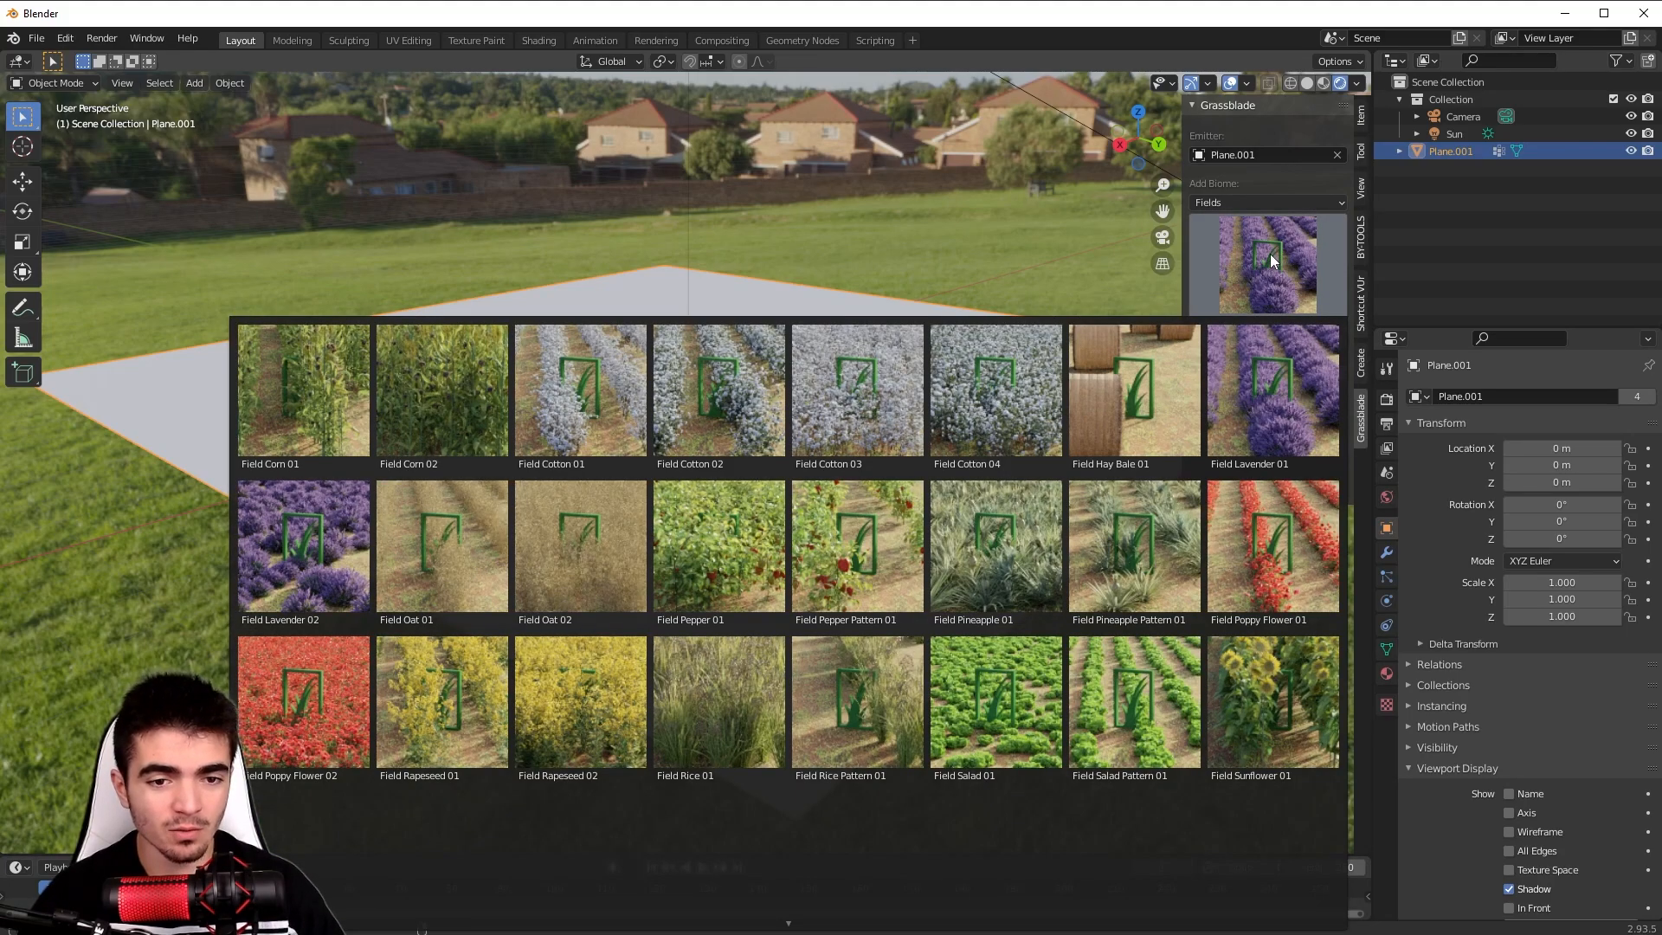
left_click(1144, 381)
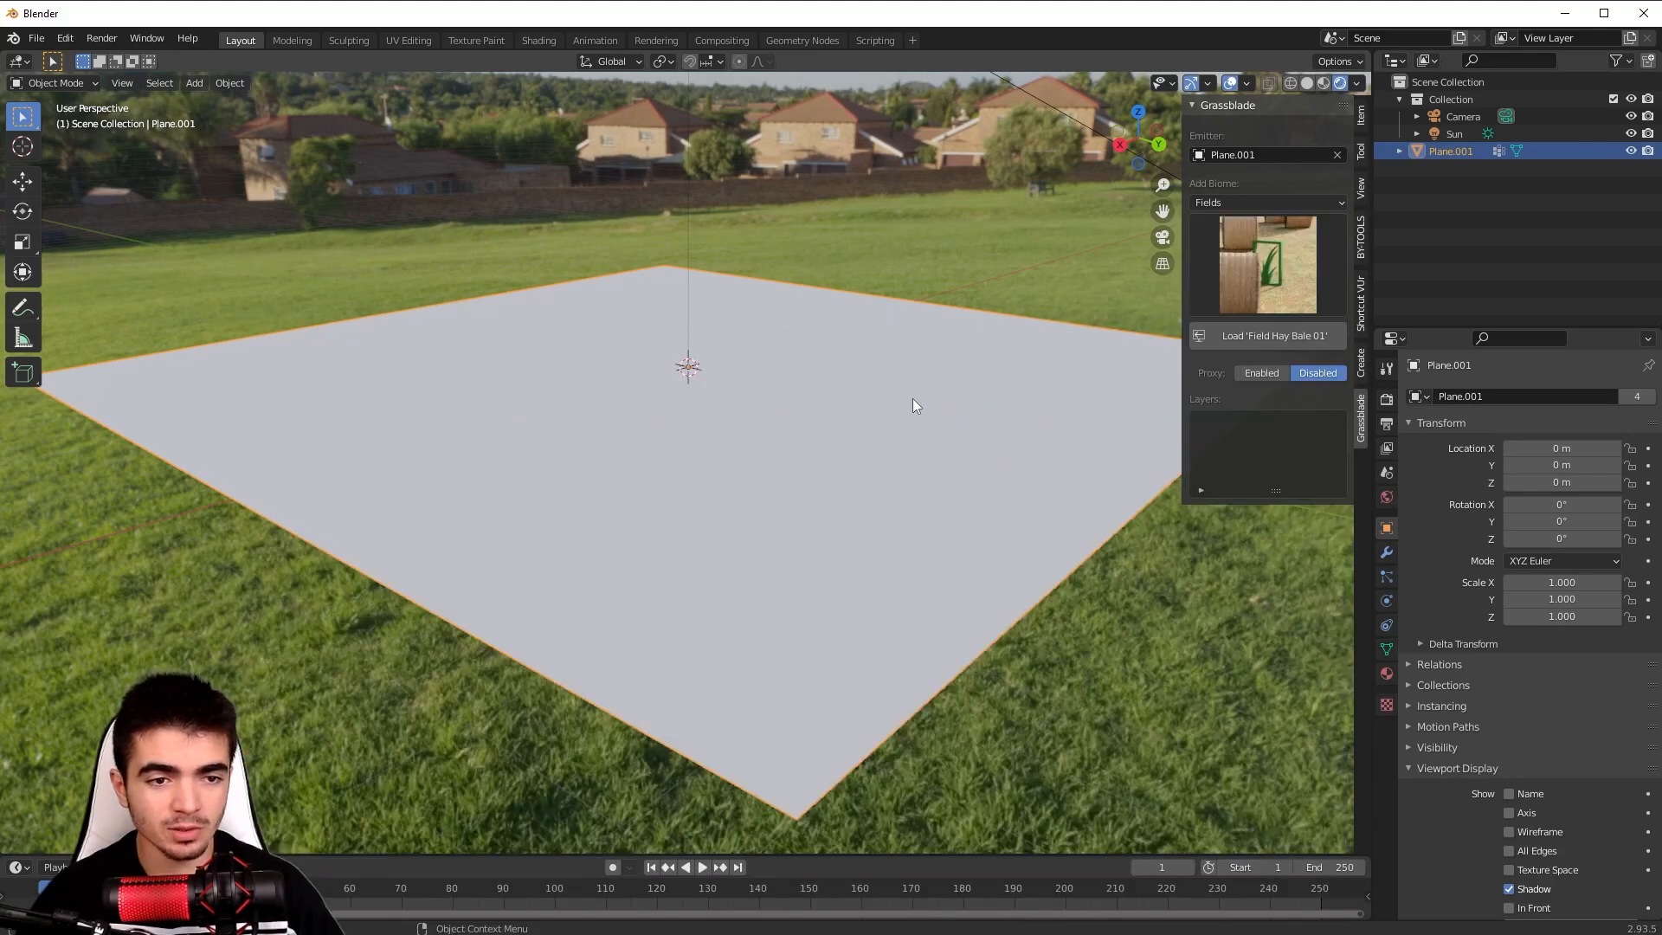
middle_click_drag(912, 398, 793, 288)
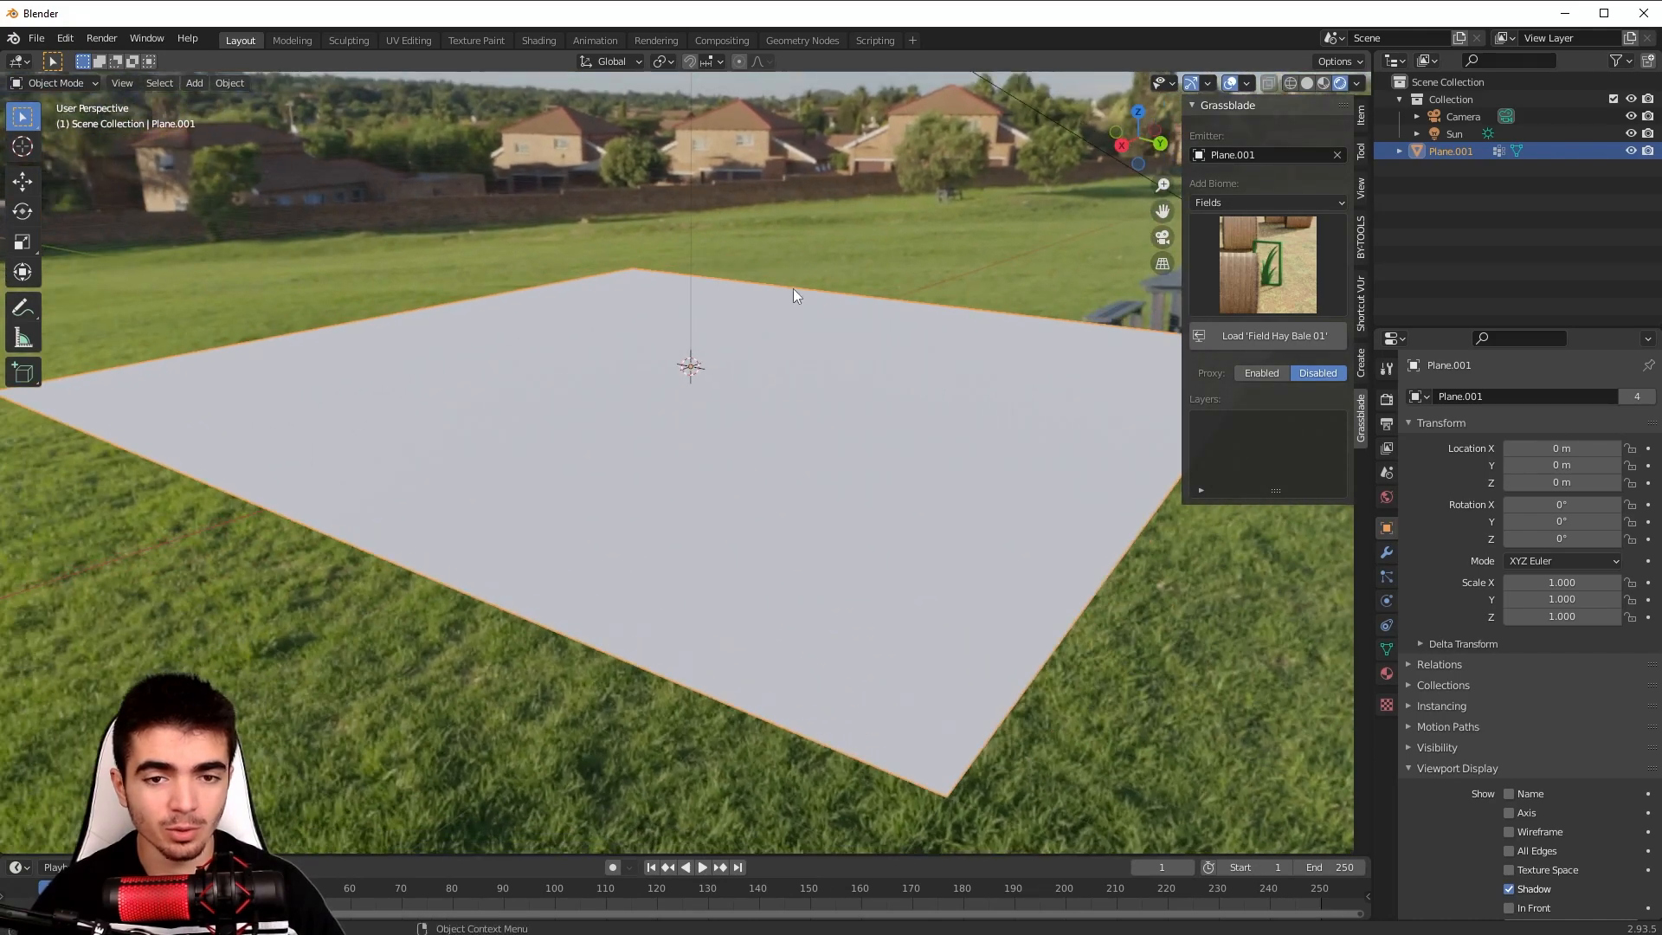
left_click(1248, 341)
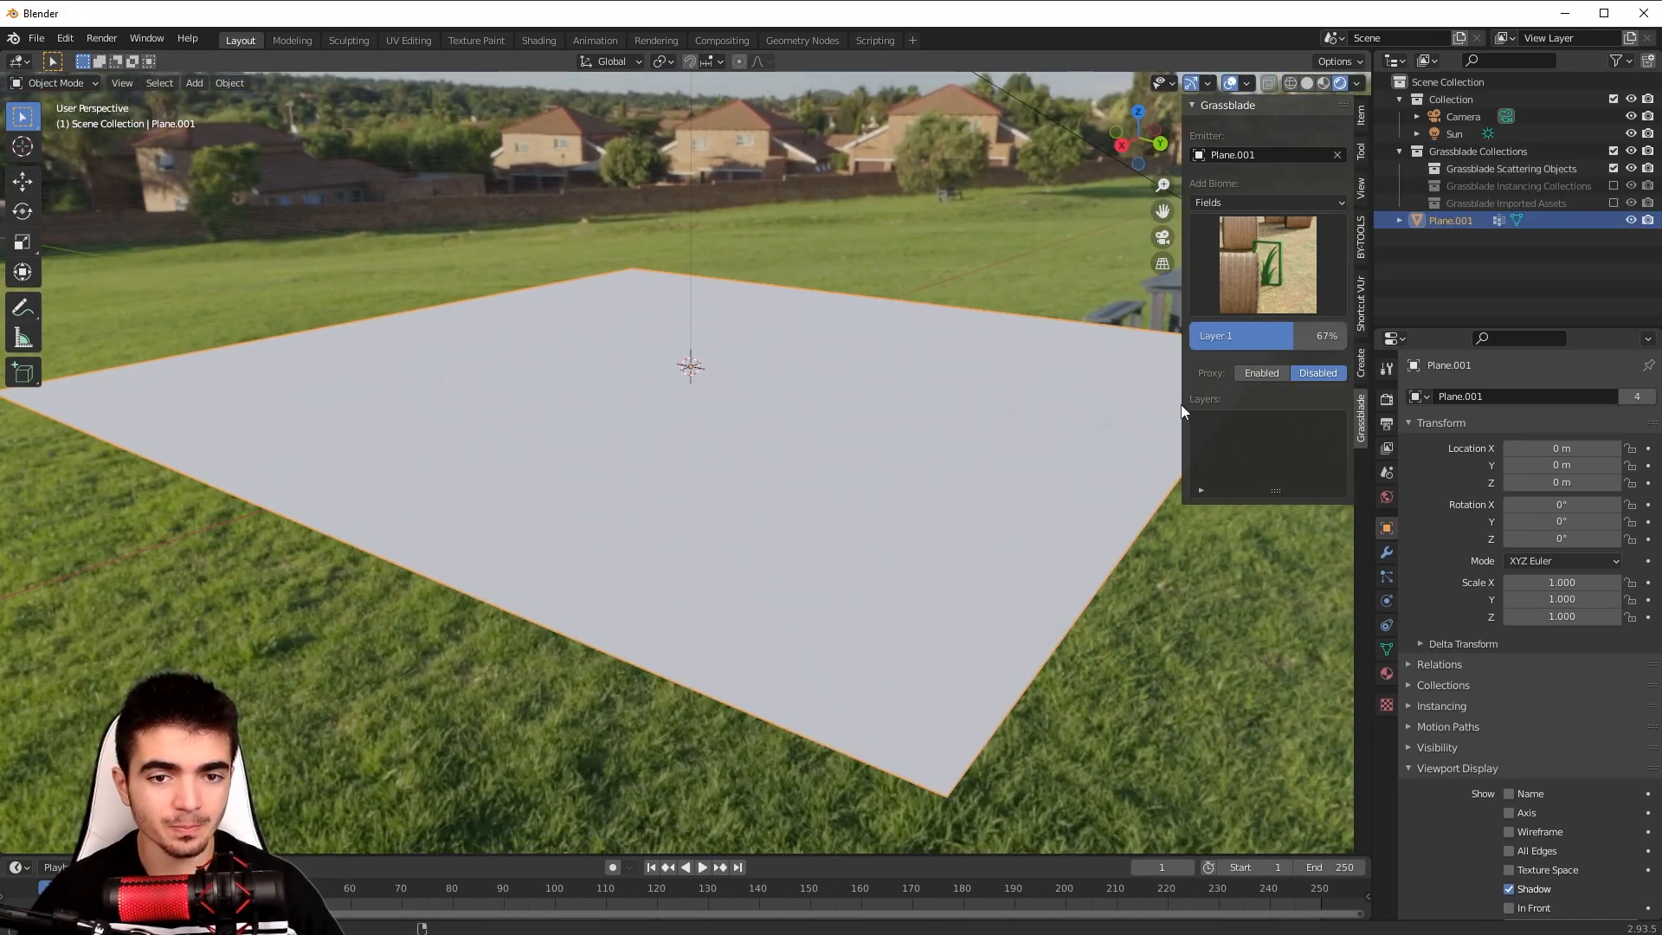
Render an image of the hay bale field from the camera, look over the result and close the render window.
middle_click_drag(891, 374, 867, 408)
scroll(973, 351, "down", 4)
key("KP_0")
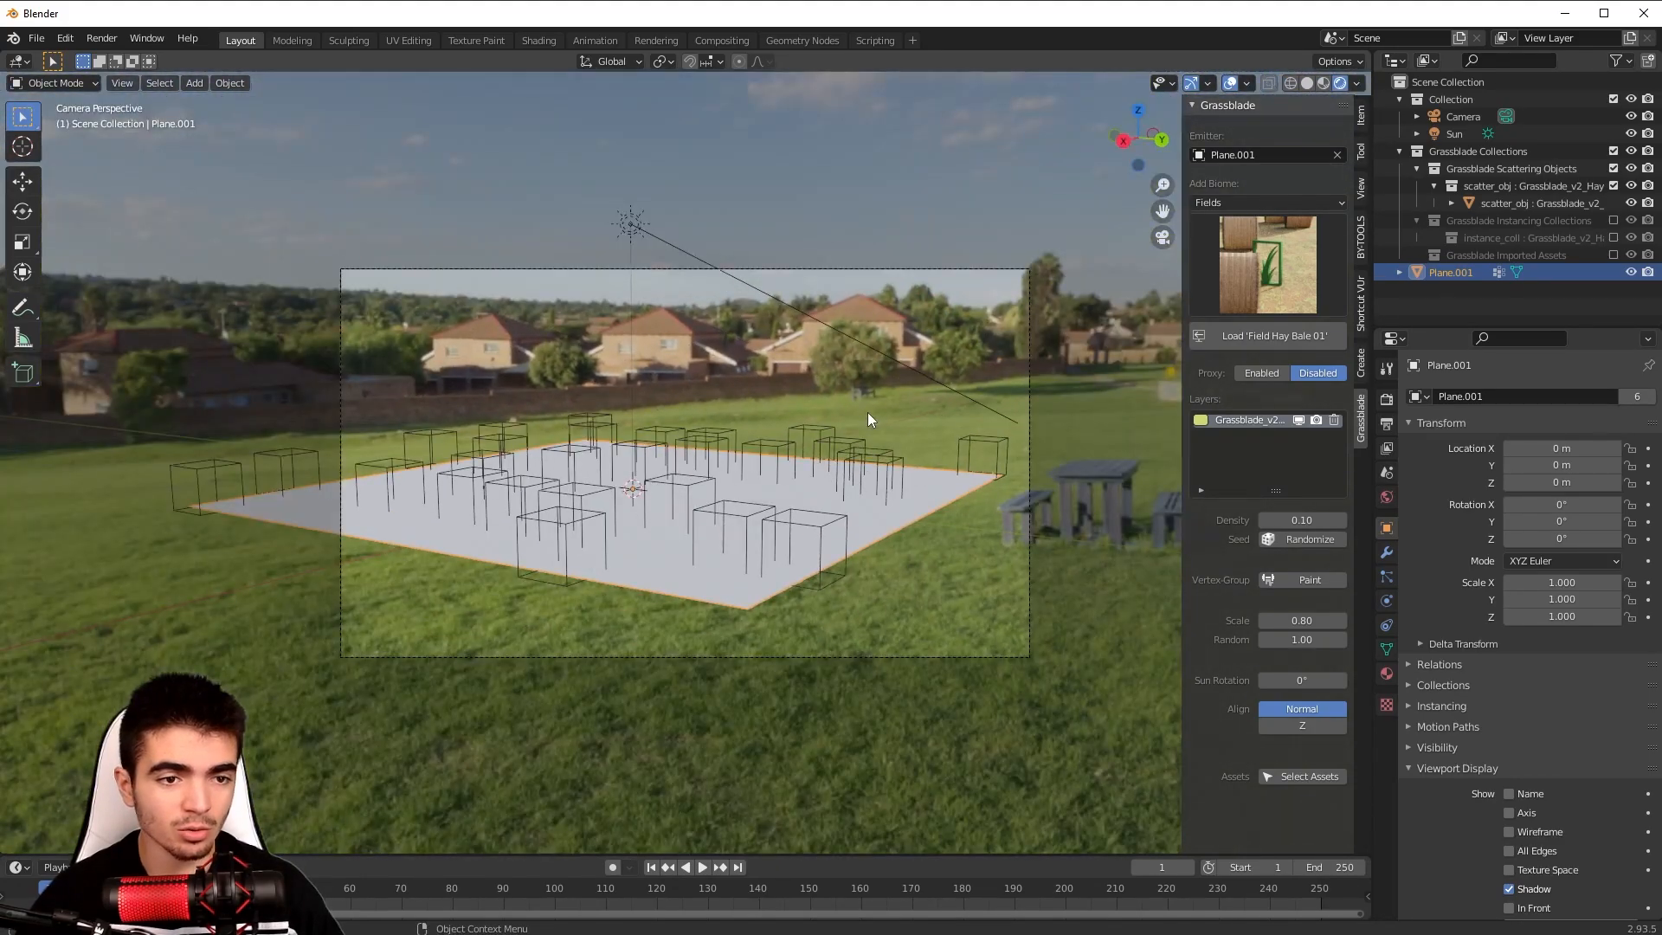
left_click(719, 272)
scroll(872, 322, "up", 3)
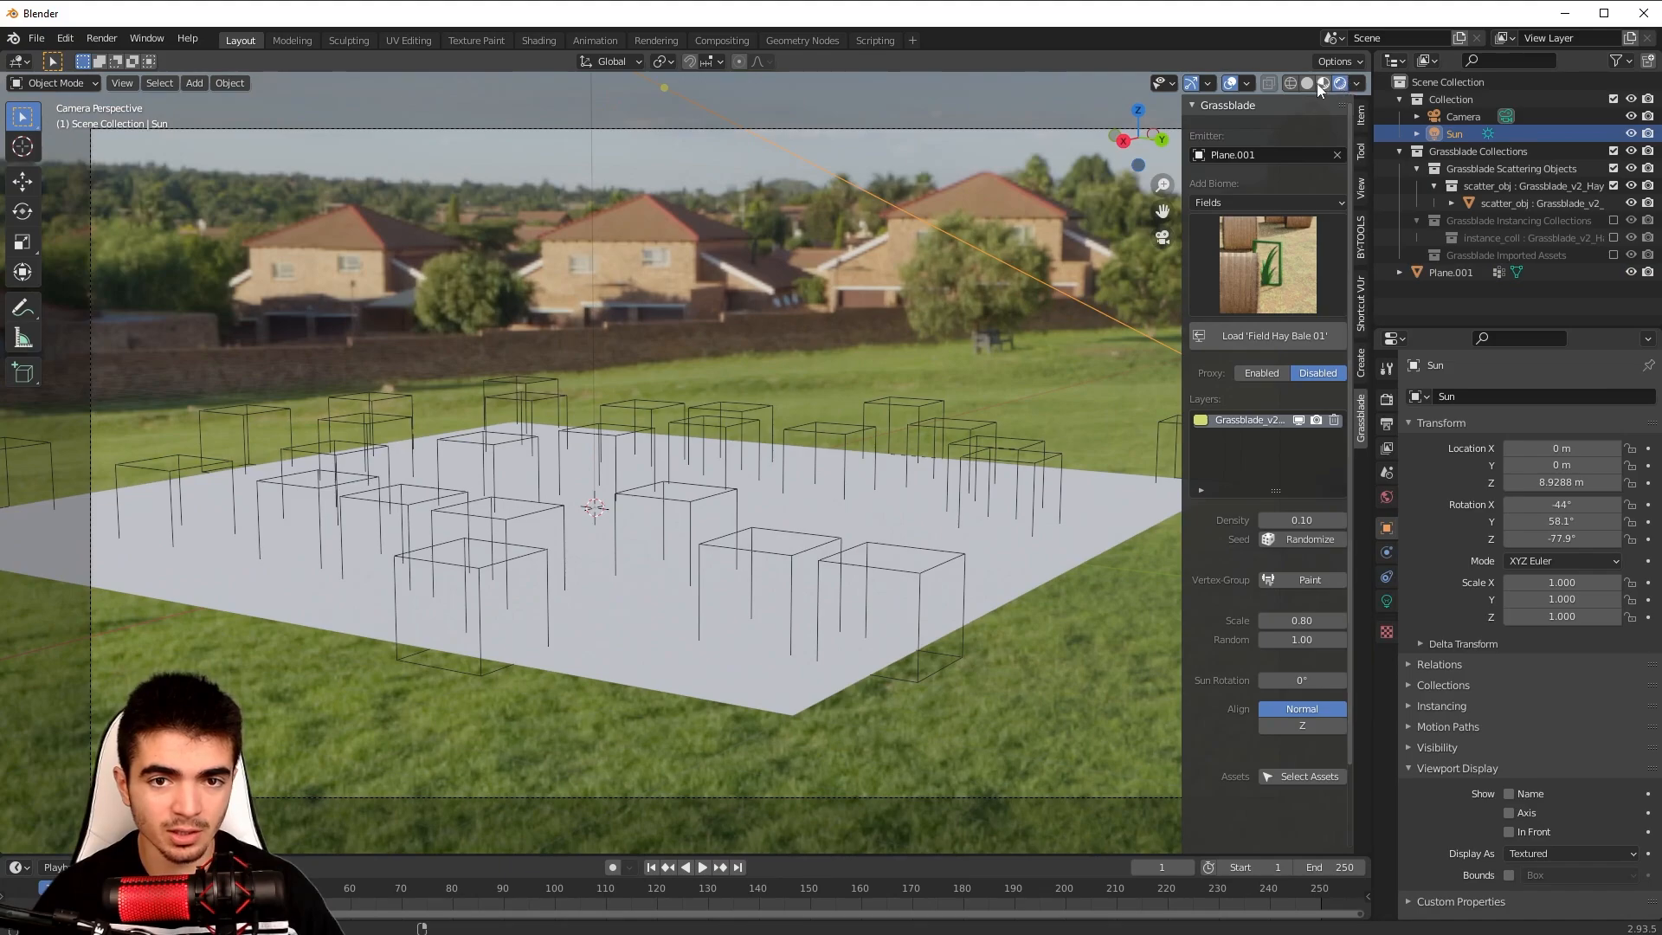
left_click(102, 37)
left_click(110, 57)
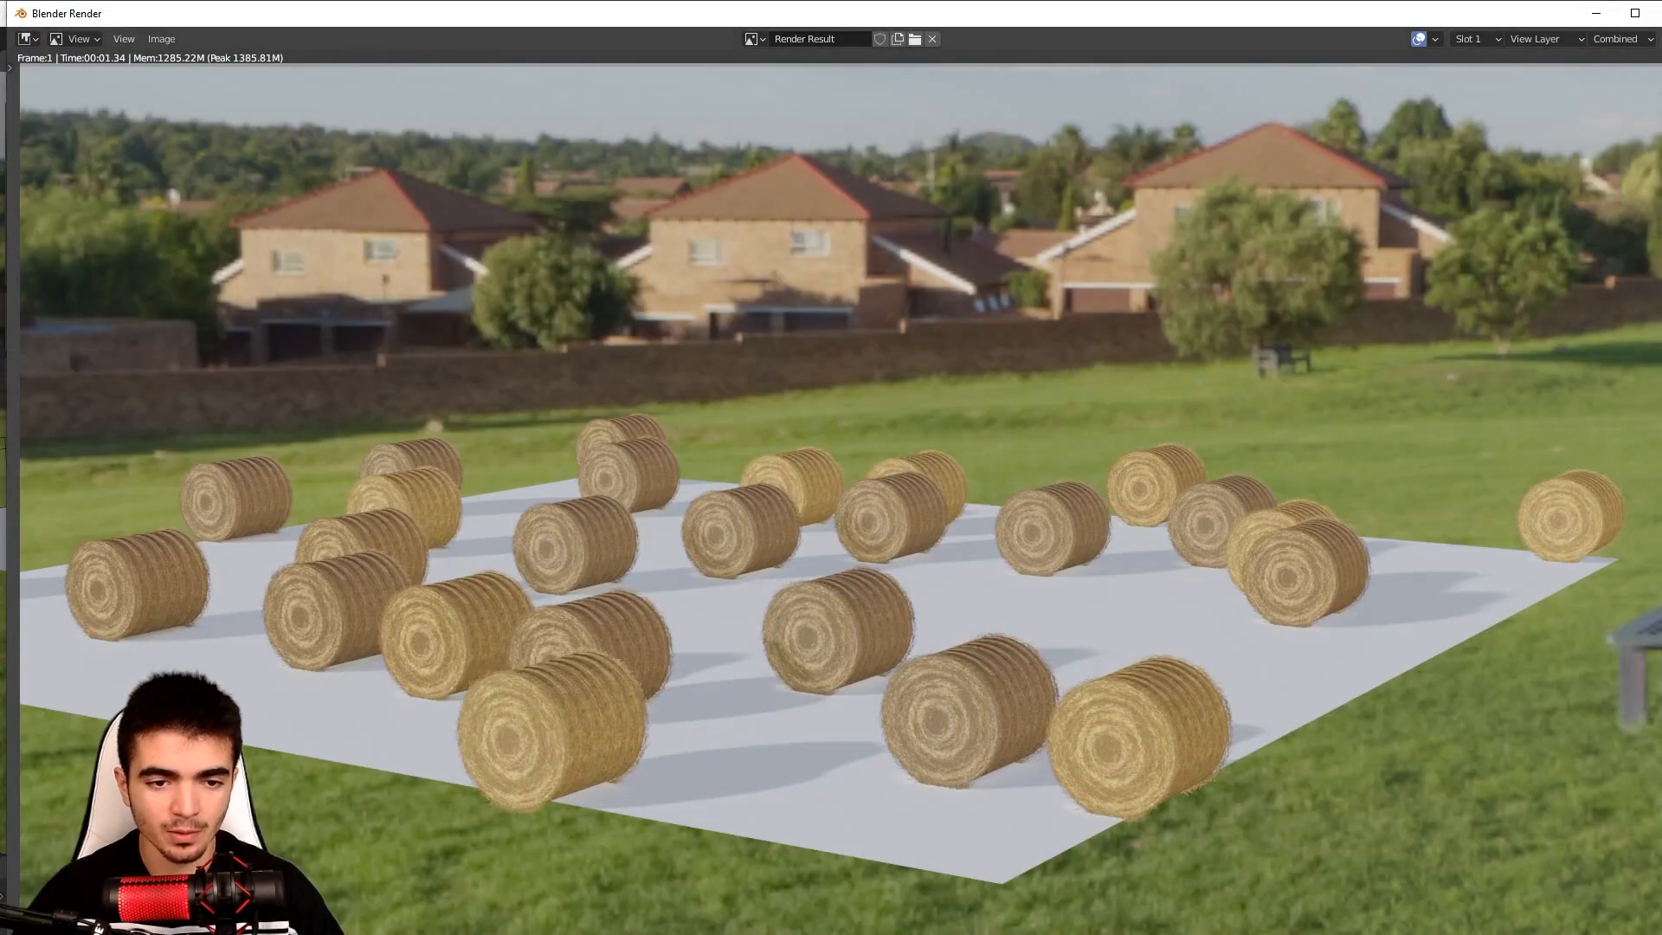
middle_click_drag(937, 630, 1035, 607)
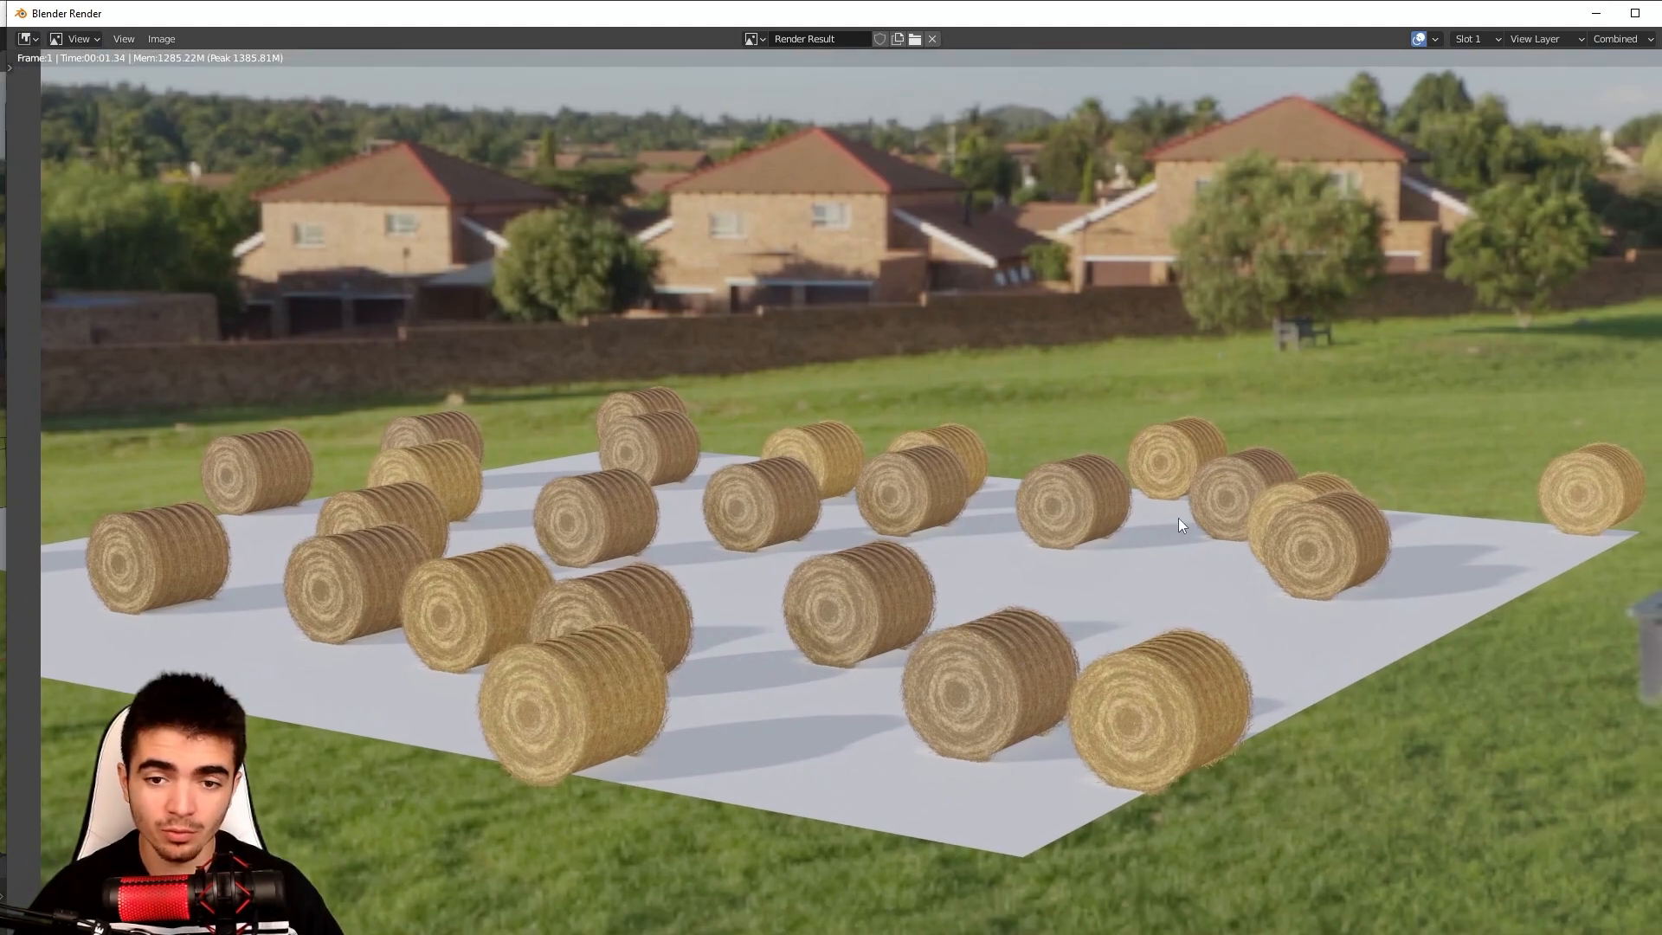
left_click_drag(1471, 16, 1468, 61)
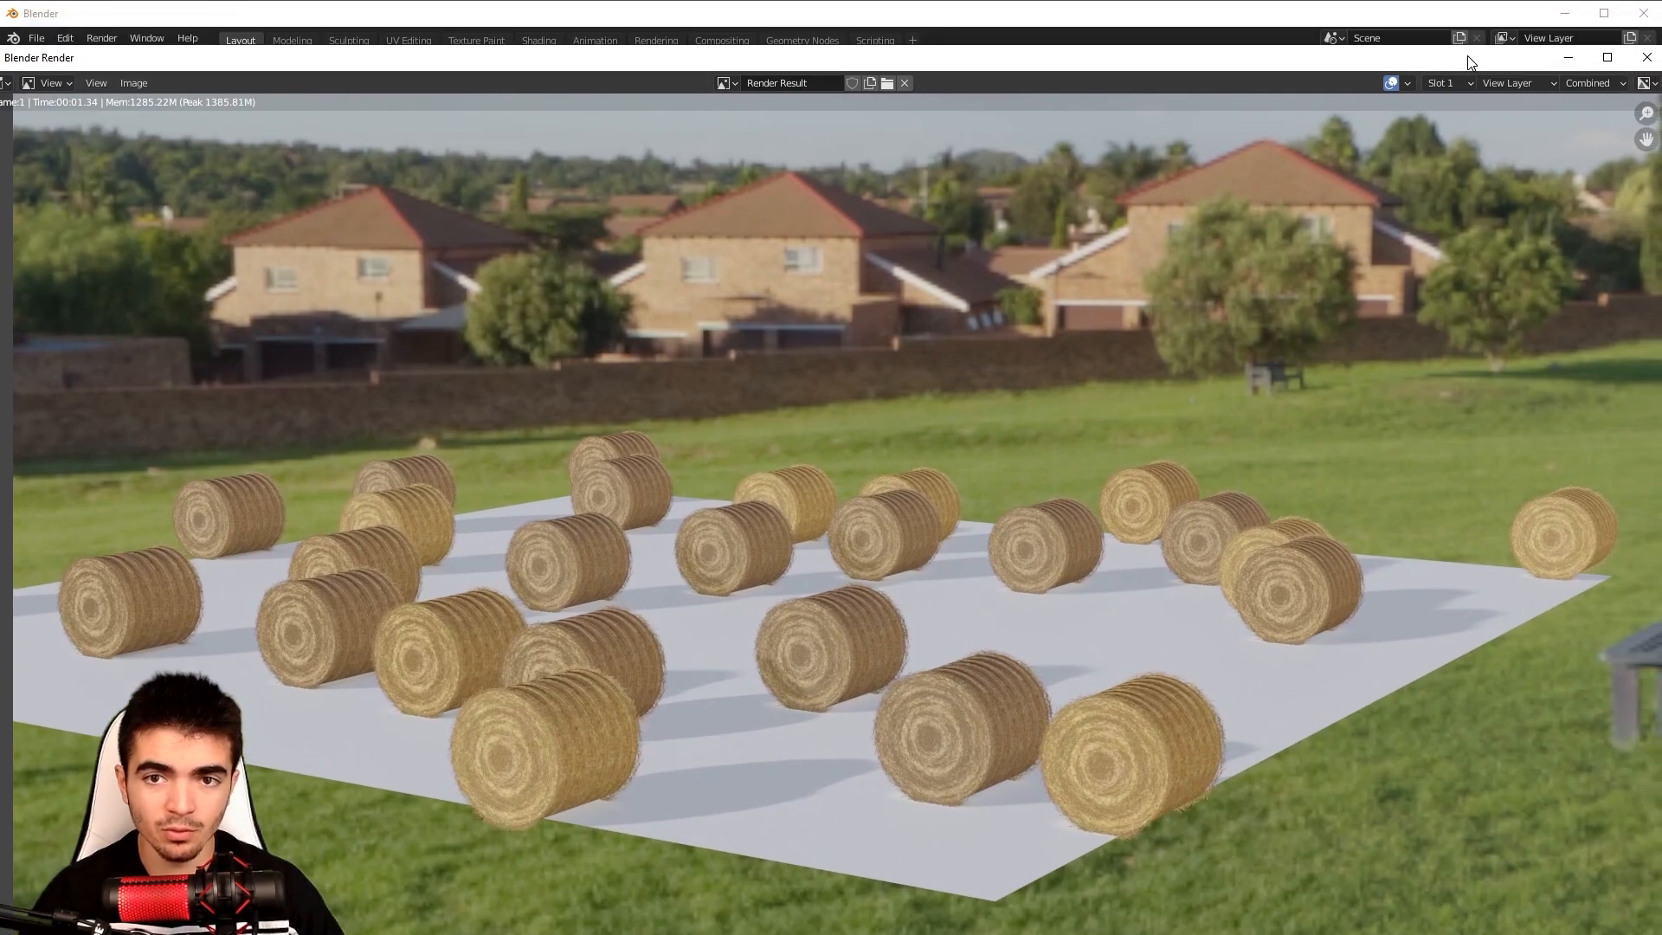
left_click(1640, 58)
Select the hay bale layer's source asset and set its viewport display to Solid.
mouse_move(725, 427)
middle_mouse_down()
mouse_move(708, 435)
mouse_move(727, 450)
middle_mouse_up()
scroll(748, 440, "up", 3)
scroll(744, 440, "down", 2)
middle_click_drag(846, 421, 923, 413)
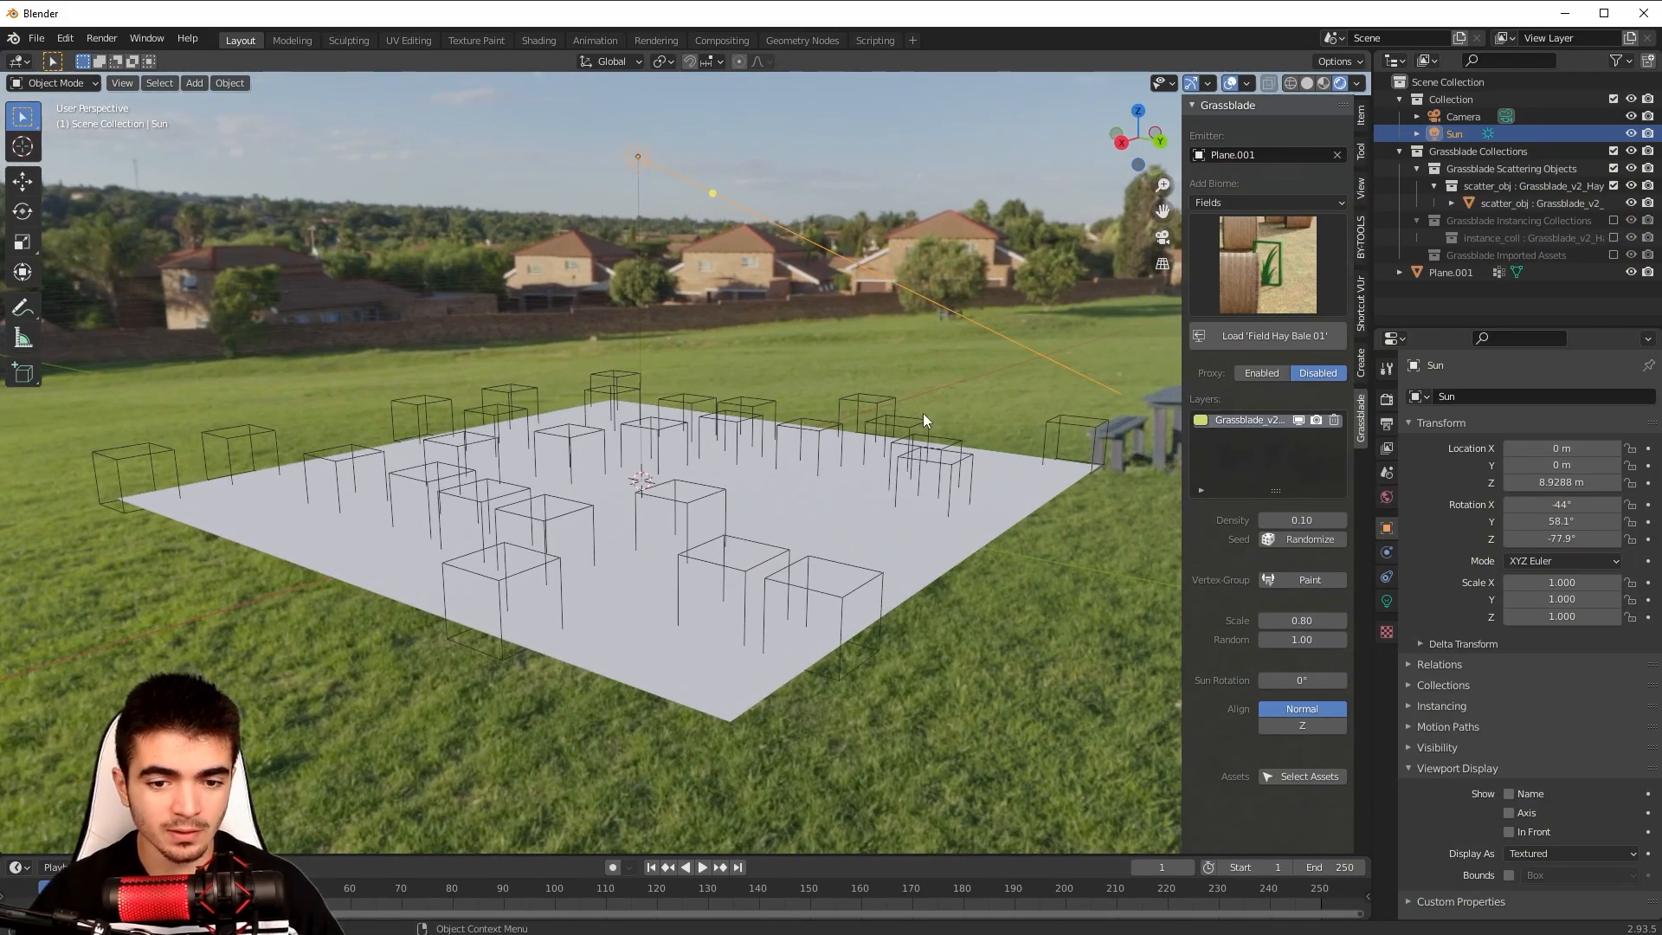
scroll(1287, 577, "down", 3)
left_click(1289, 682)
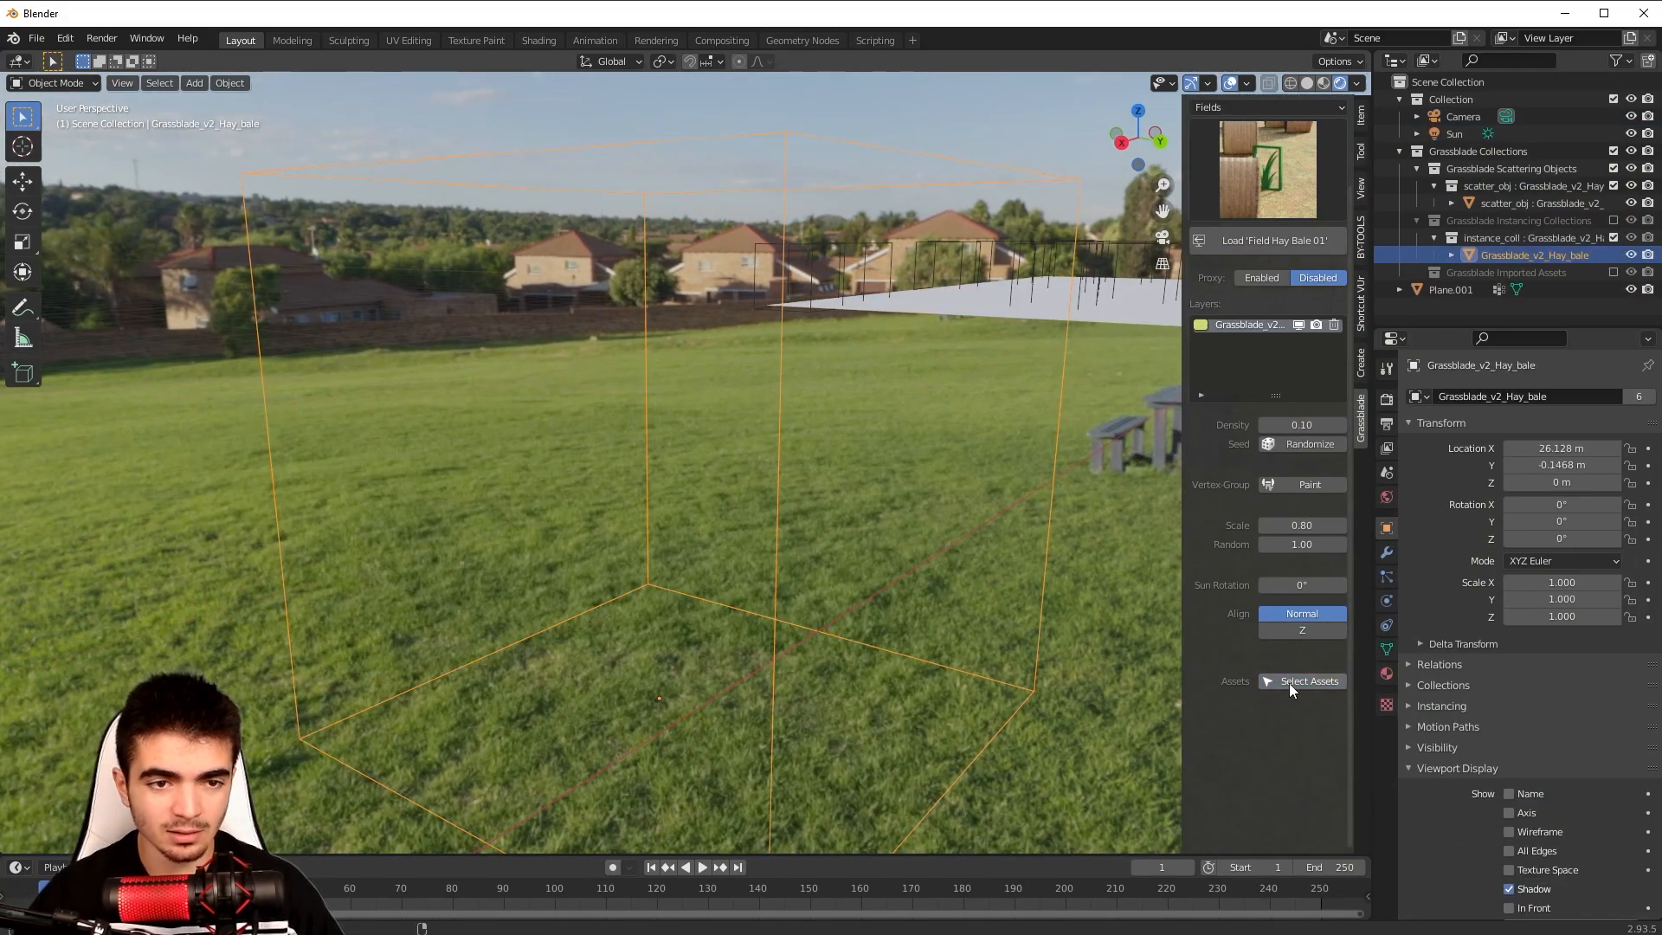
scroll(621, 356, "down", 3)
mouse_move(622, 356)
middle_mouse_down()
mouse_move(697, 370)
mouse_move(594, 366)
middle_mouse_up()
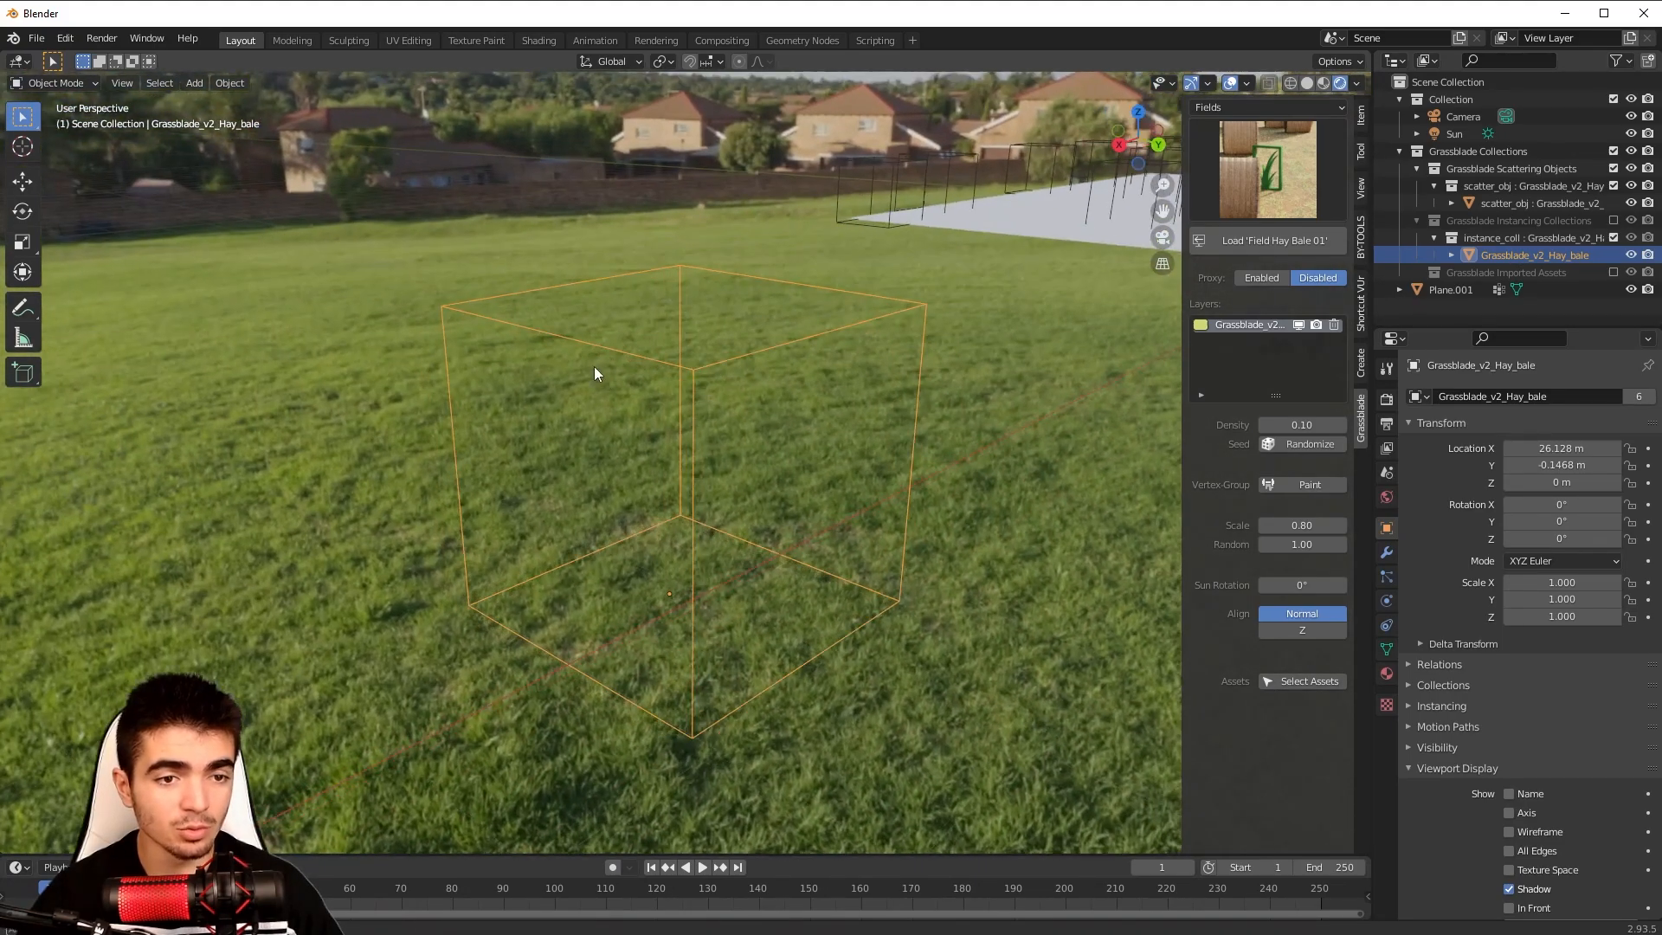
scroll(594, 366, "up", 2)
scroll(1511, 511, "down", 3)
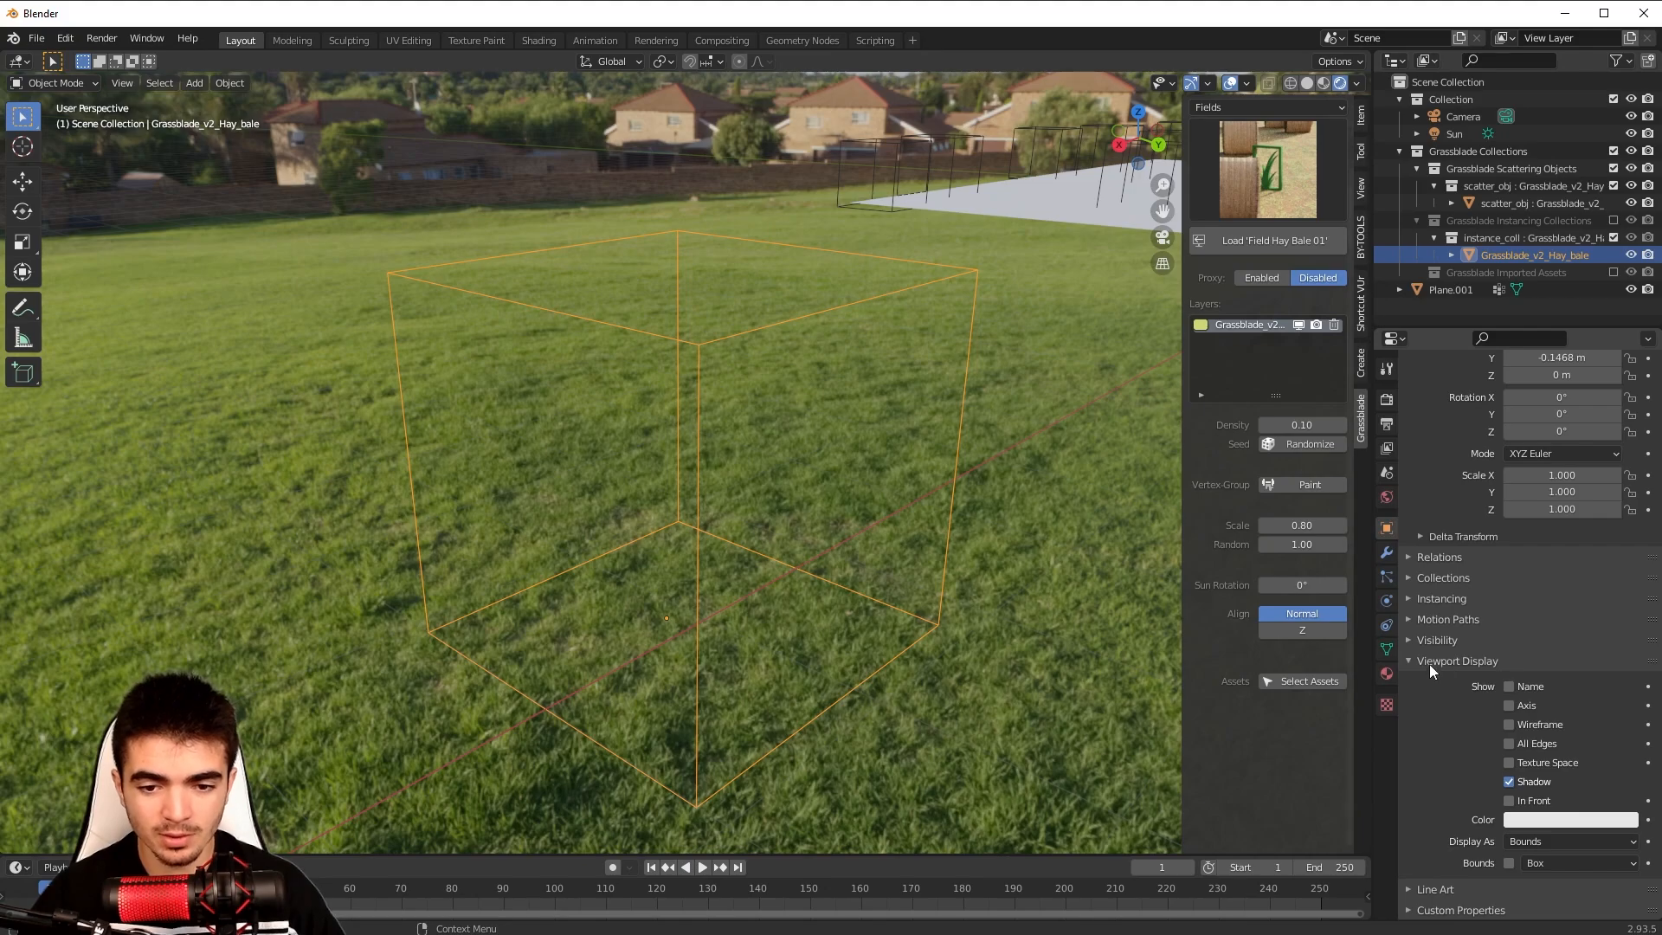
left_click(1552, 843)
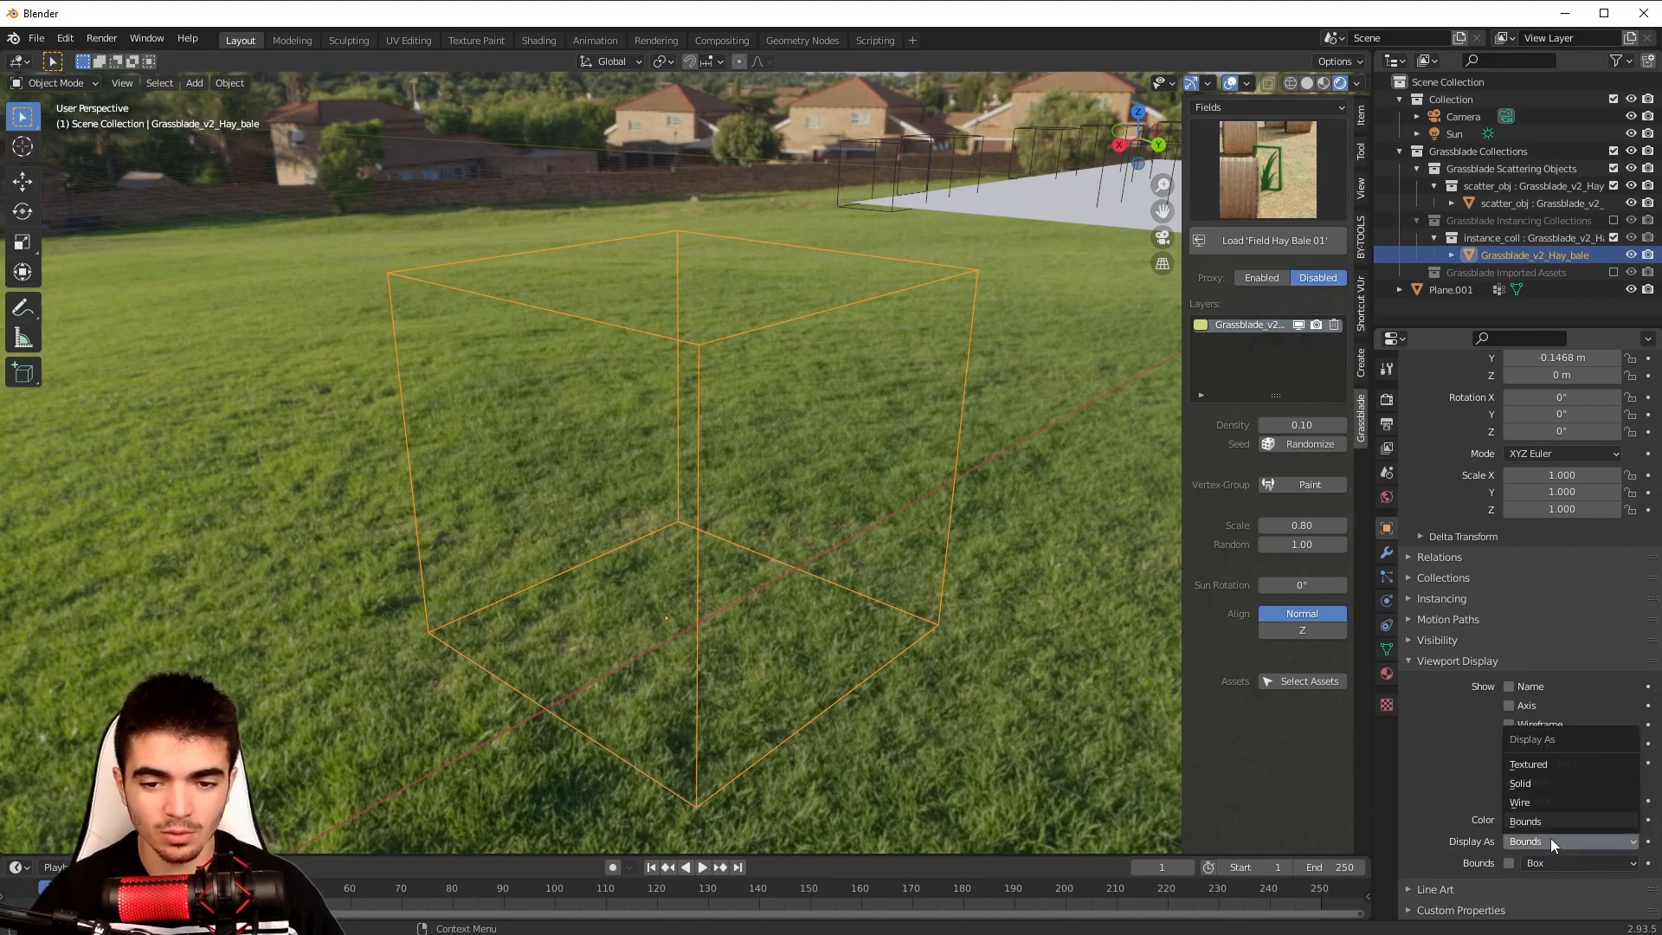
left_click(1526, 784)
scroll(845, 563, "down", 2)
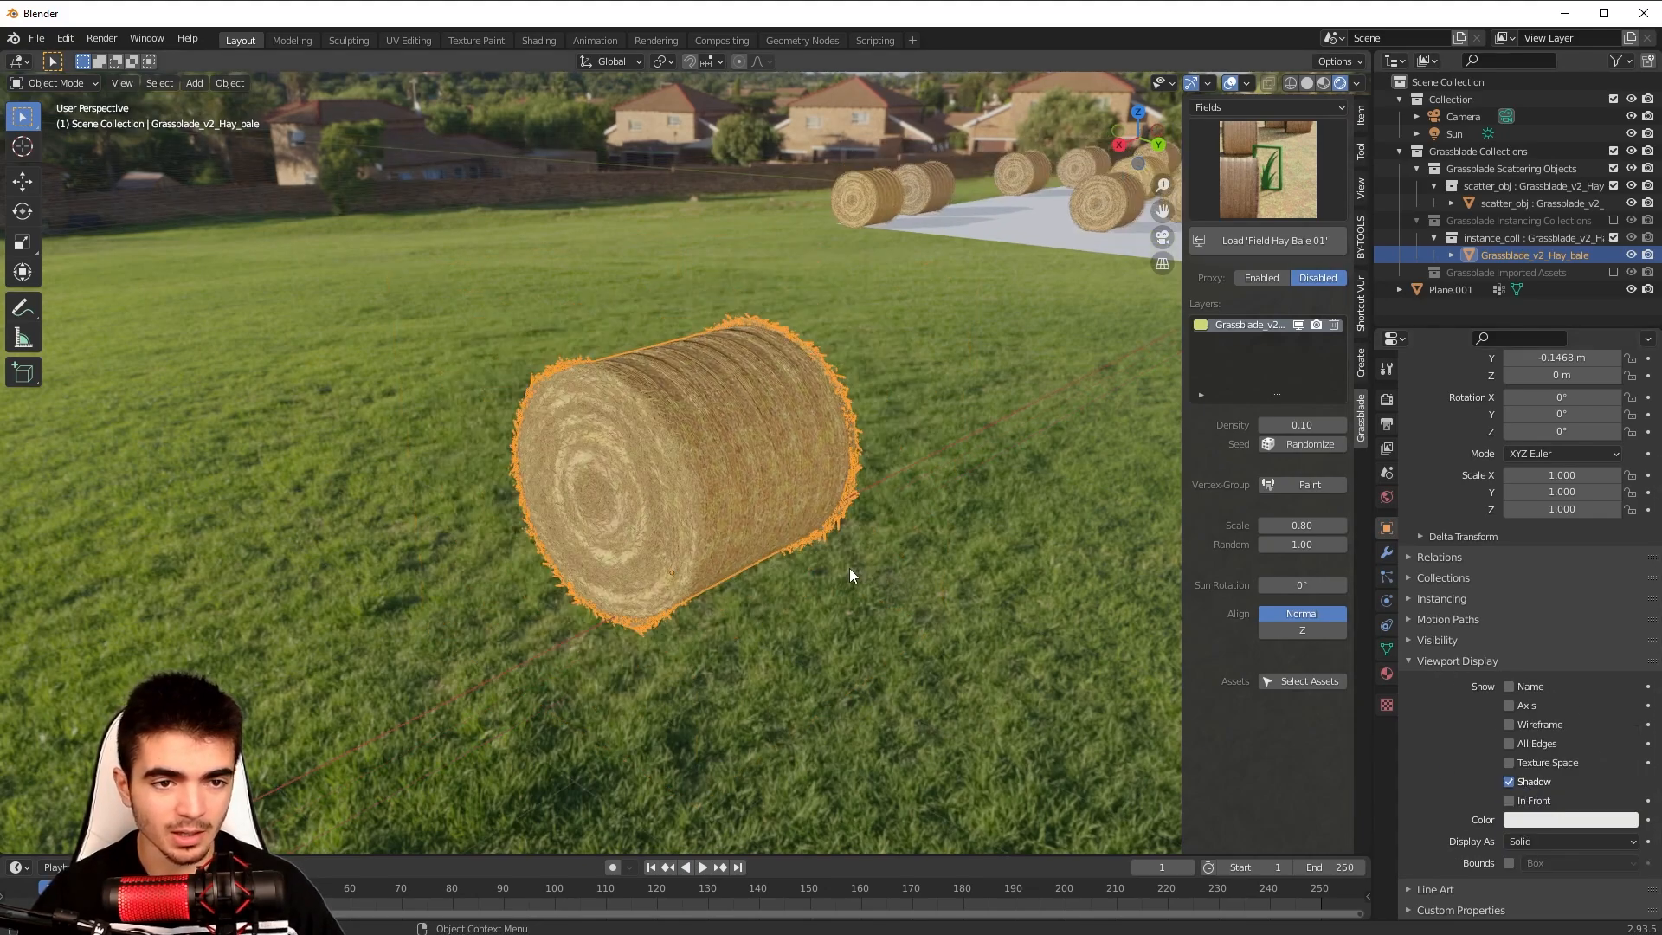
Look at the solid hay bales from afar, switch to the camera view and select the plane.
middle_click_drag(846, 563, 785, 594)
scroll(778, 572, "down", 5)
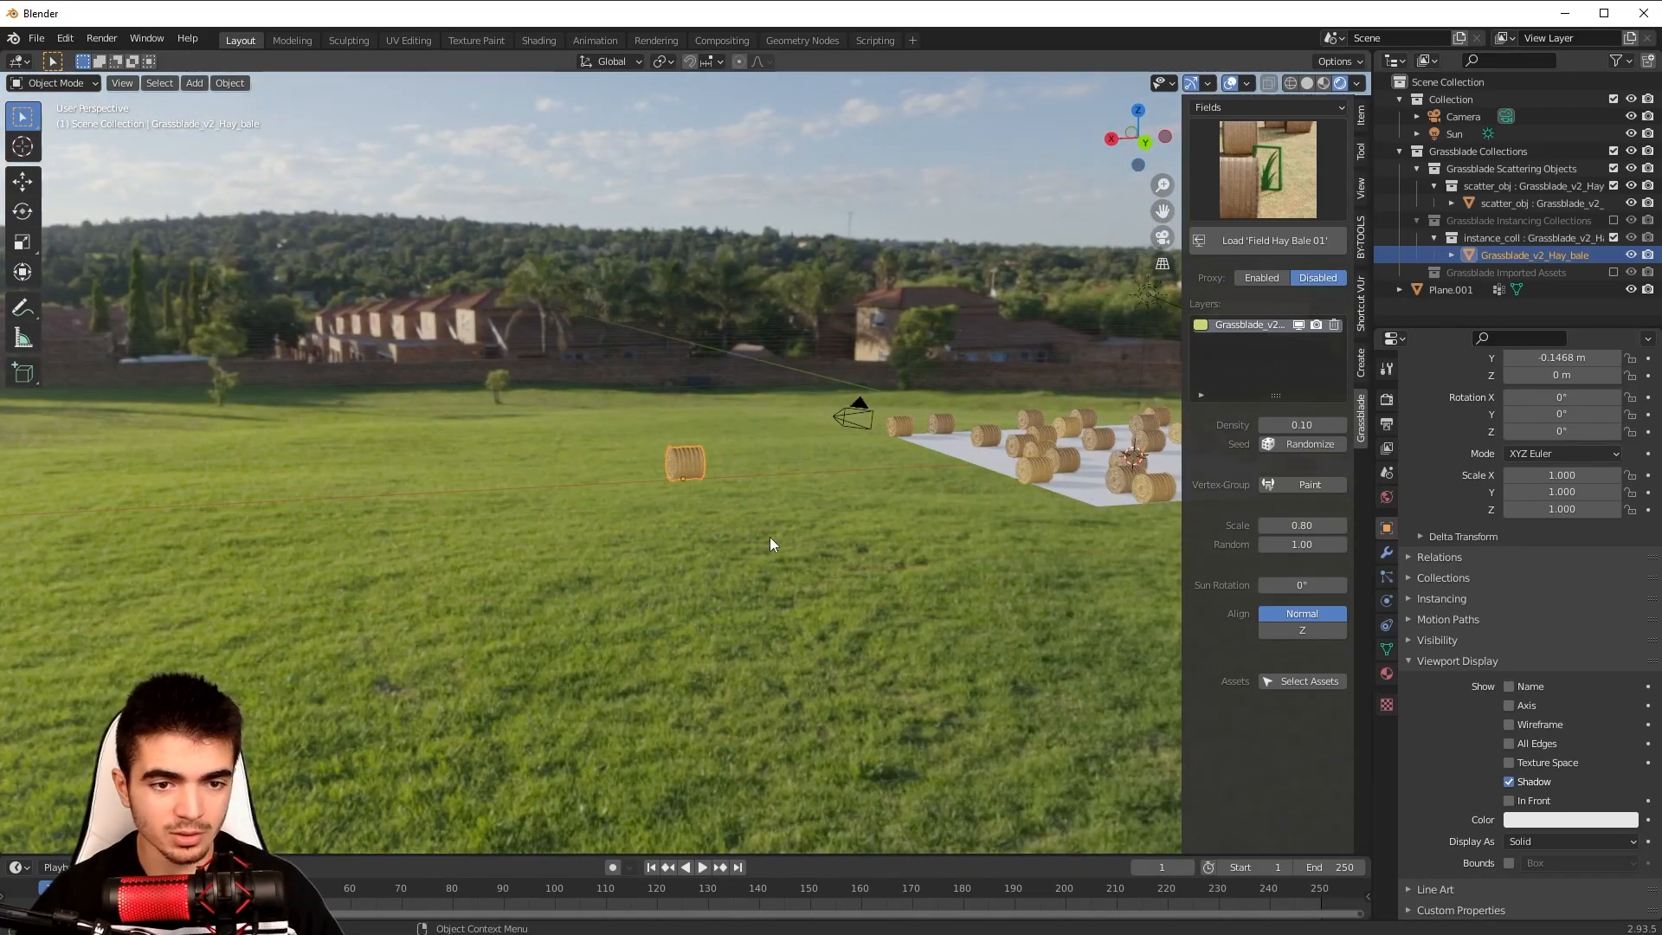
key("KP_0")
left_click(895, 604)
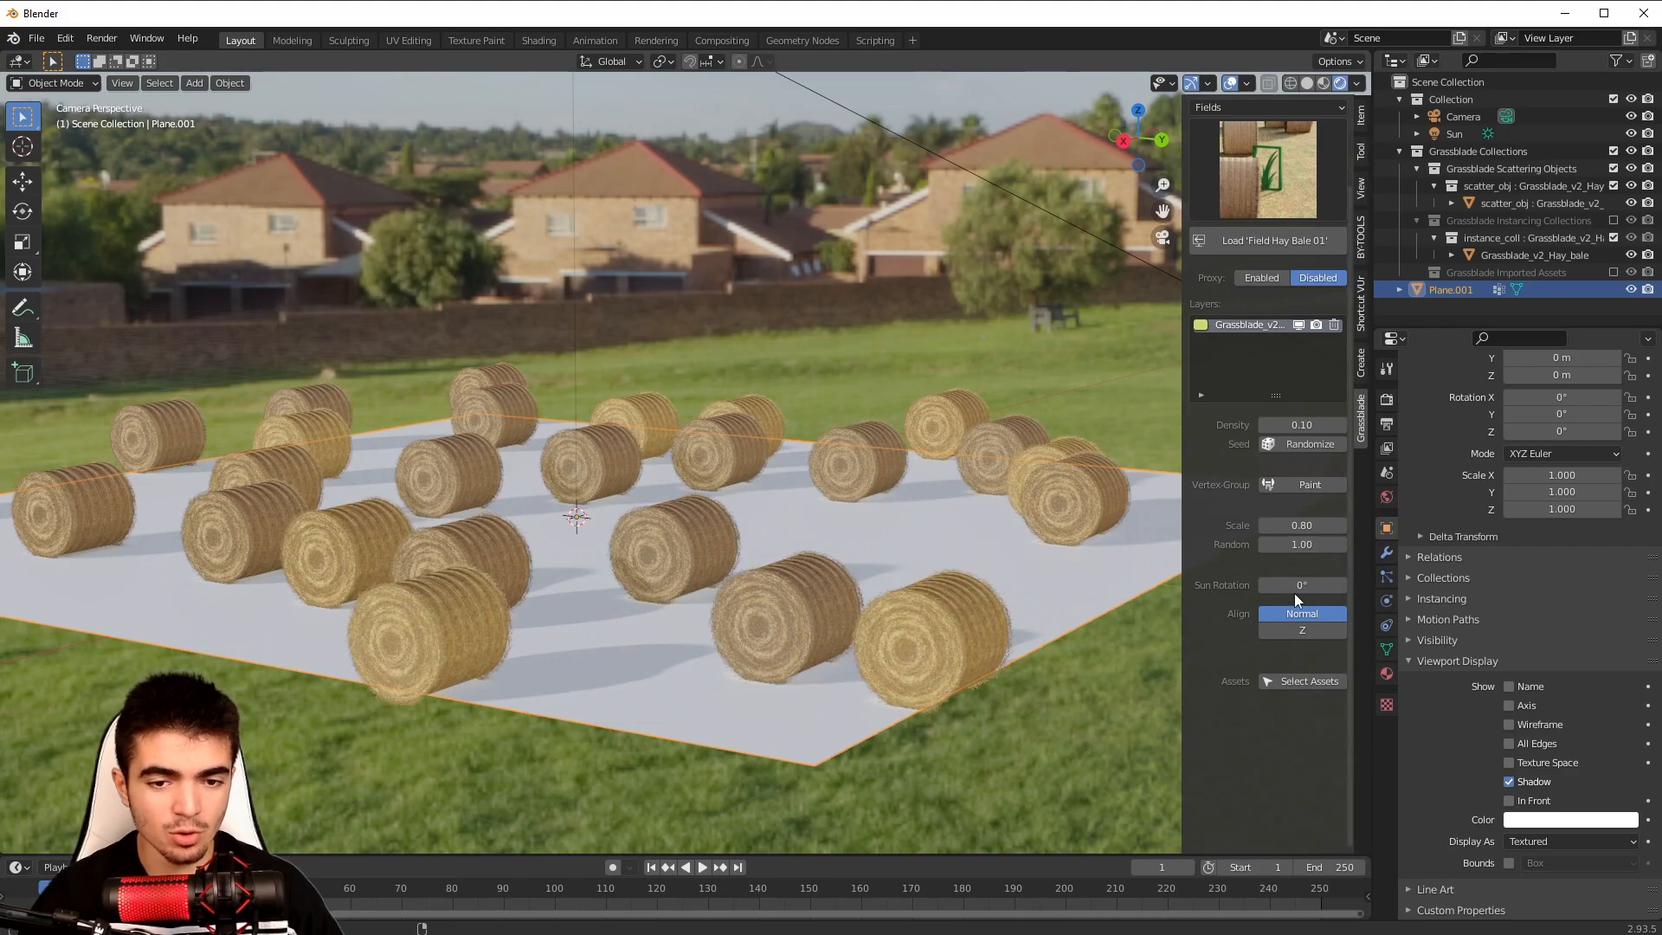
Set the hay bale layer's sun rotation to 13°, its scale to 0.86 and its density to 0.25.
mouse_move(1302, 585)
left_mouse_down()
mouse_move(1343, 585)
mouse_move(1298, 585)
mouse_move(1340, 585)
mouse_move(1315, 585)
left_mouse_up()
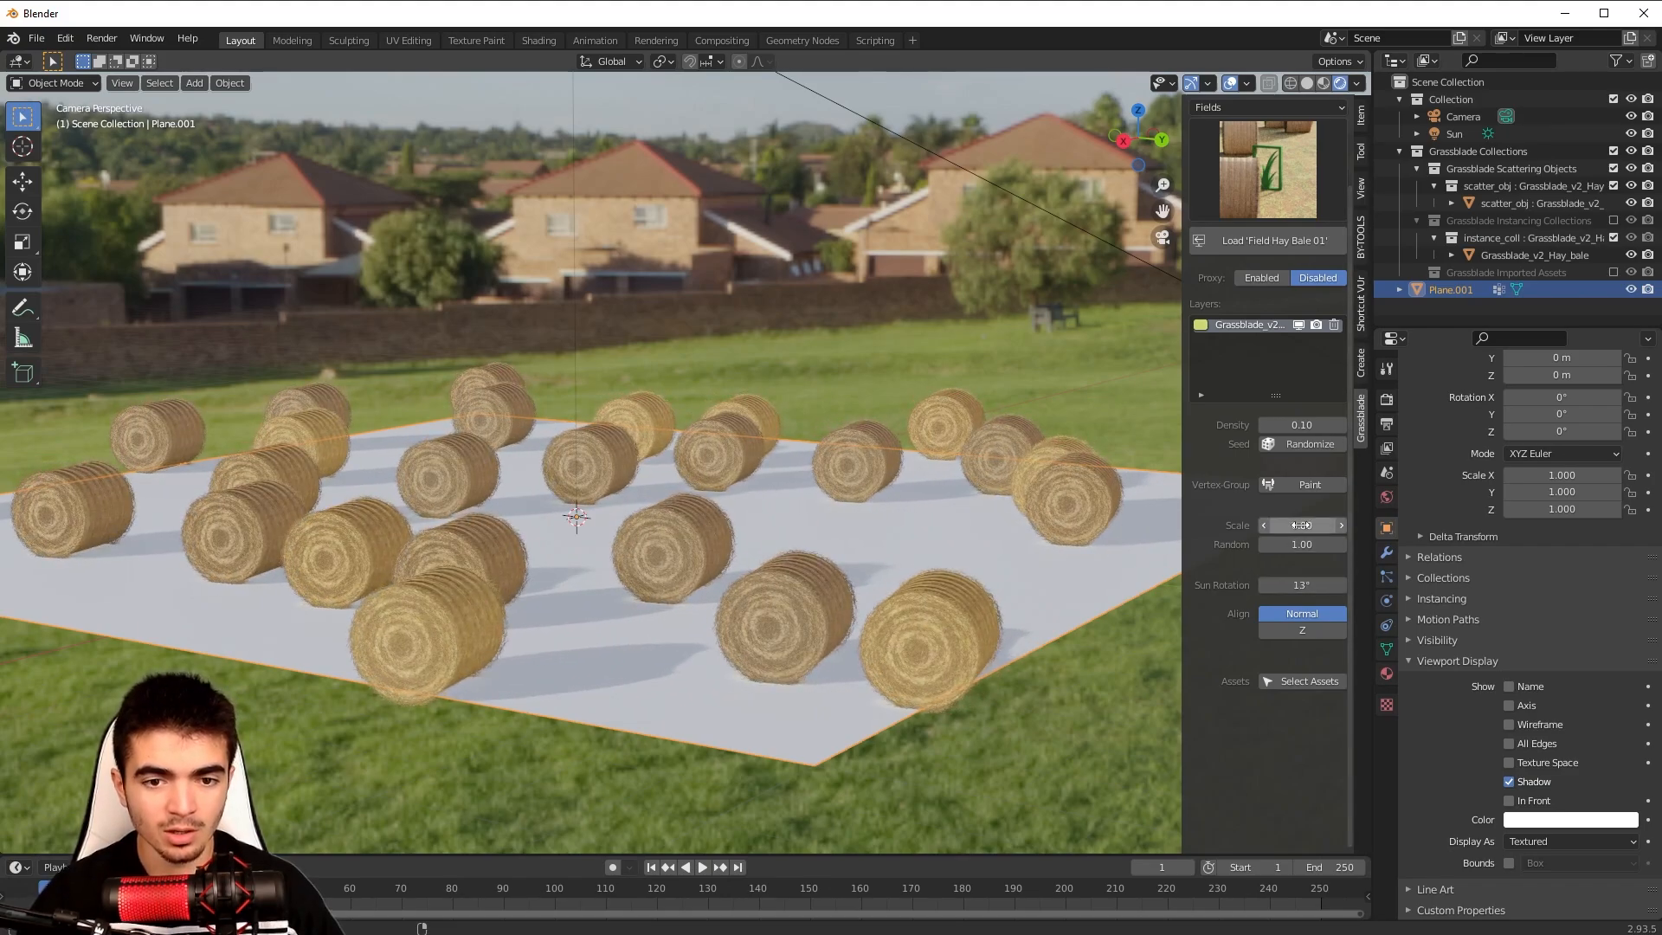
mouse_move(1302, 525)
left_mouse_down()
mouse_move(1327, 525)
mouse_move(1307, 525)
left_mouse_up()
mouse_move(1301, 425)
left_mouse_down()
mouse_move(1367, 425)
mouse_move(1293, 425)
mouse_move(1314, 424)
left_mouse_up()
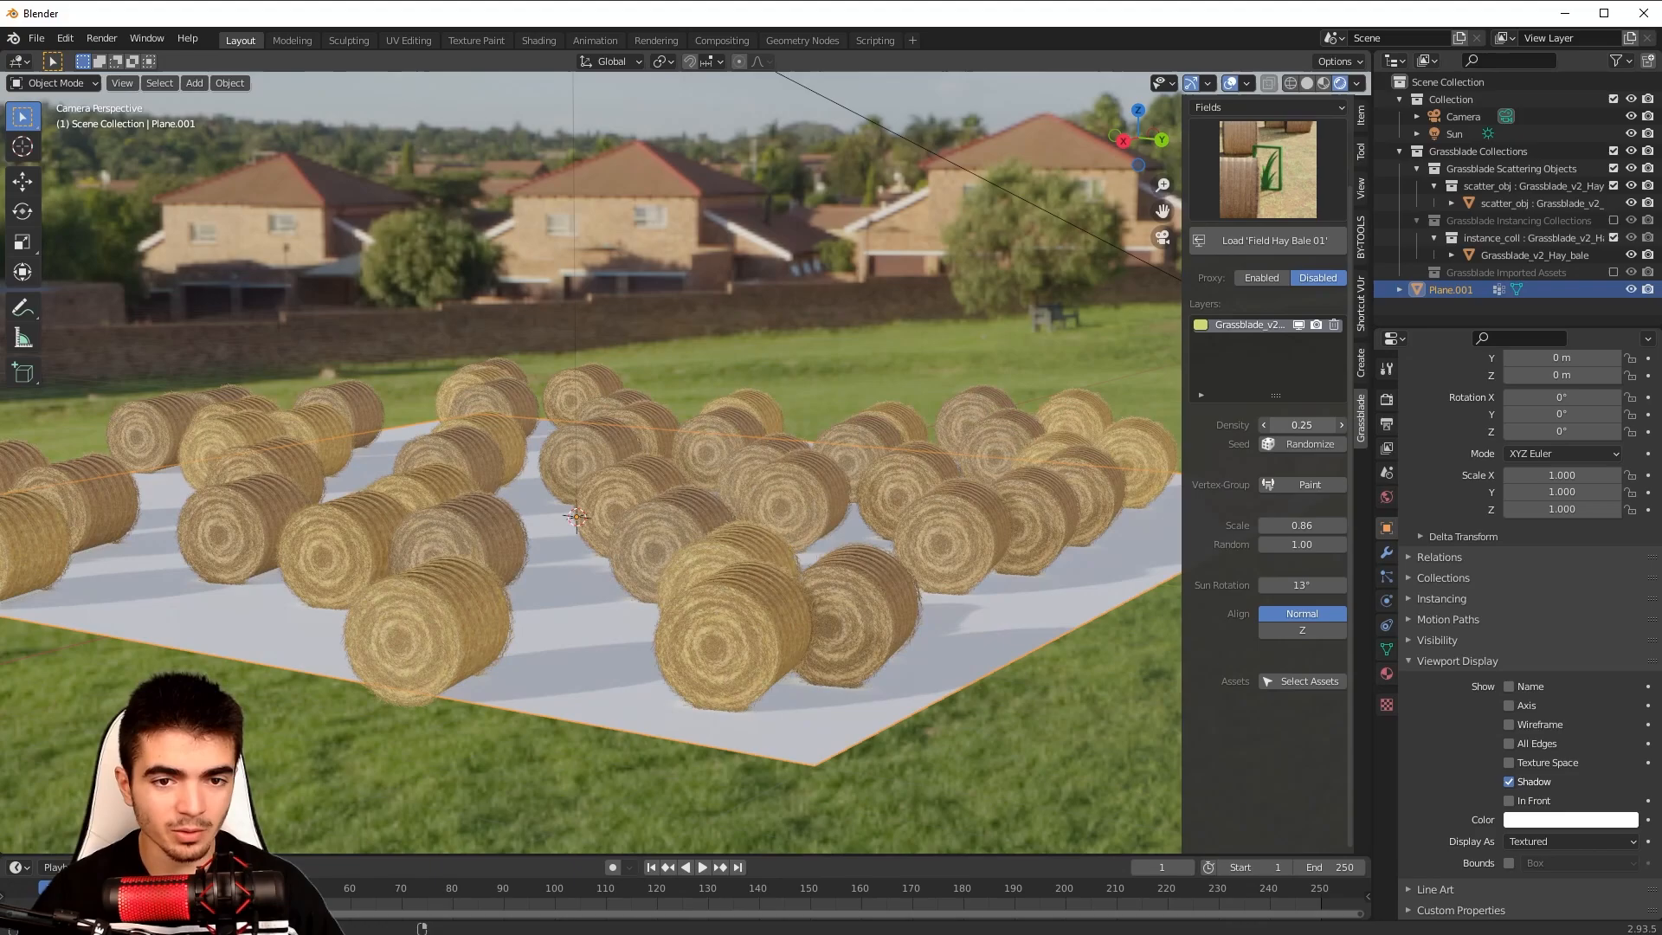
Remove the hay bale layer and load the Field Pepper 01 biome onto the plane instead.
left_click(1333, 323)
left_click(1286, 245)
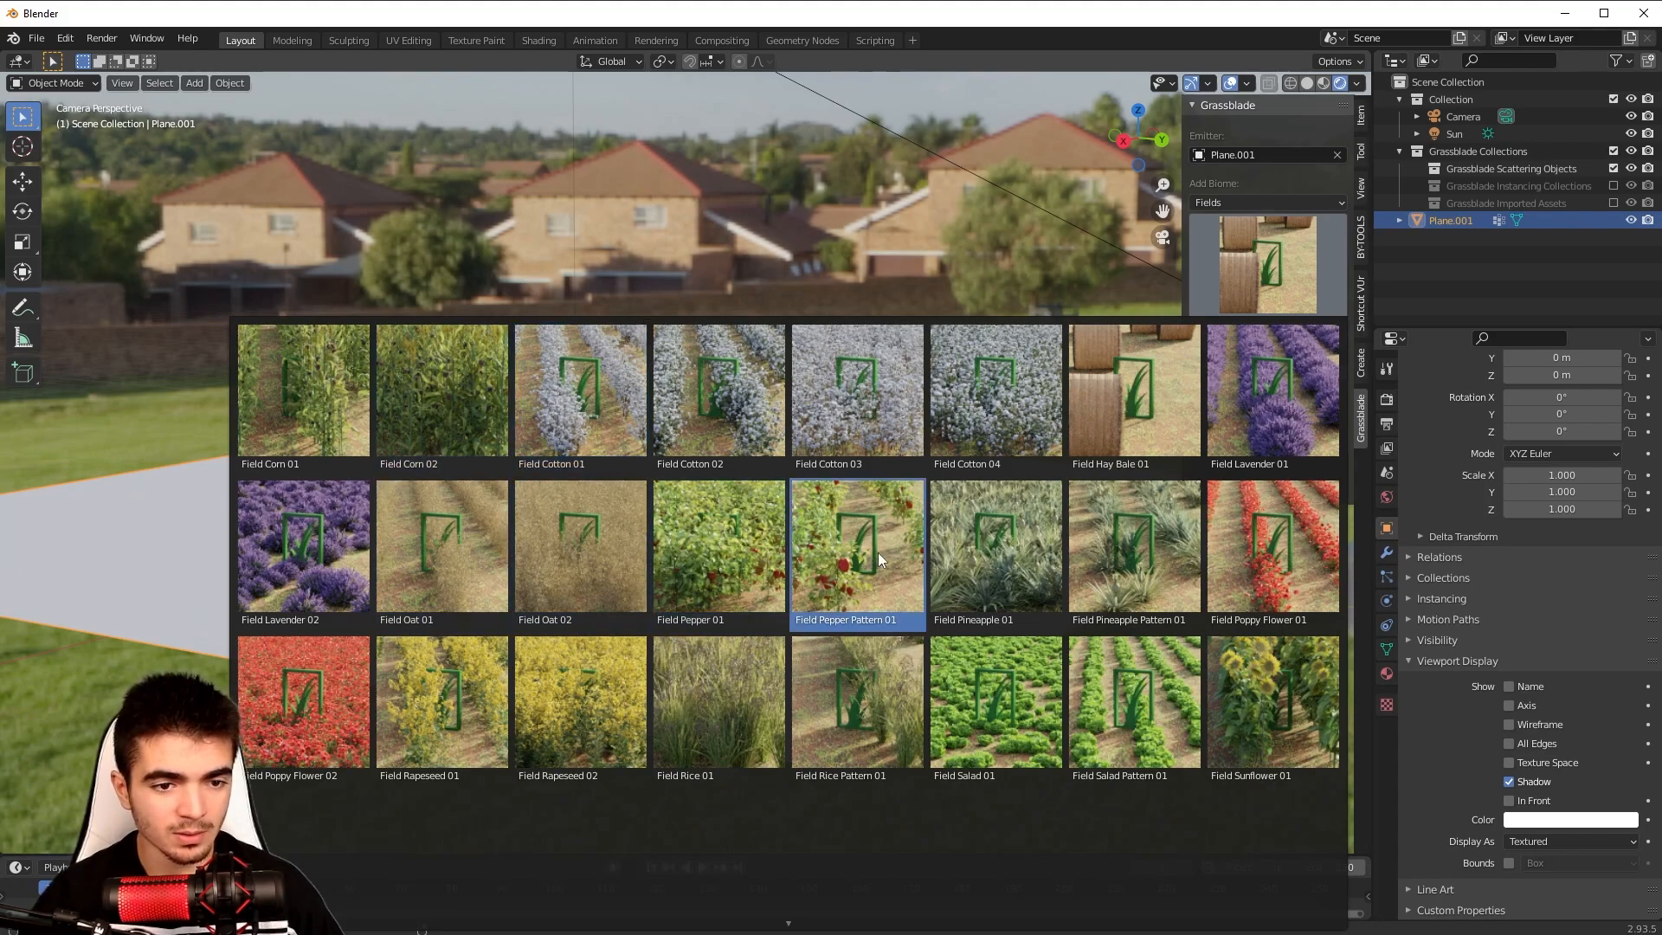
left_click(711, 542)
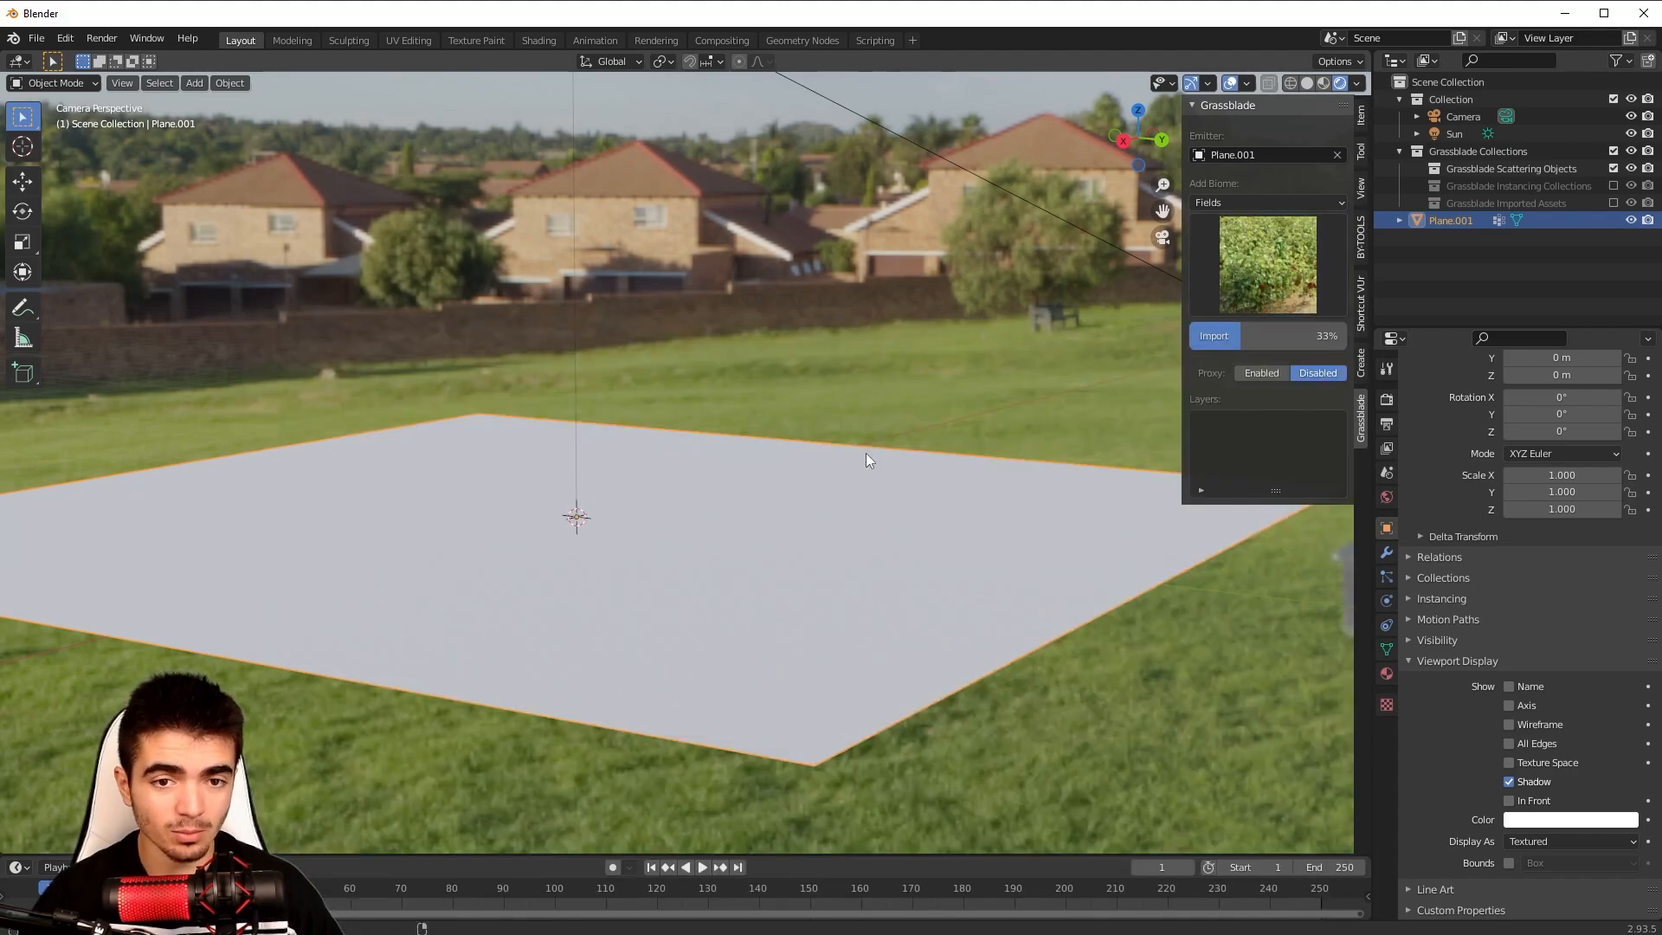
Examine the pepper plants up close from several angles and return to the camera view.
scroll(656, 539, "down", 1)
middle_click_drag(637, 563, 626, 571)
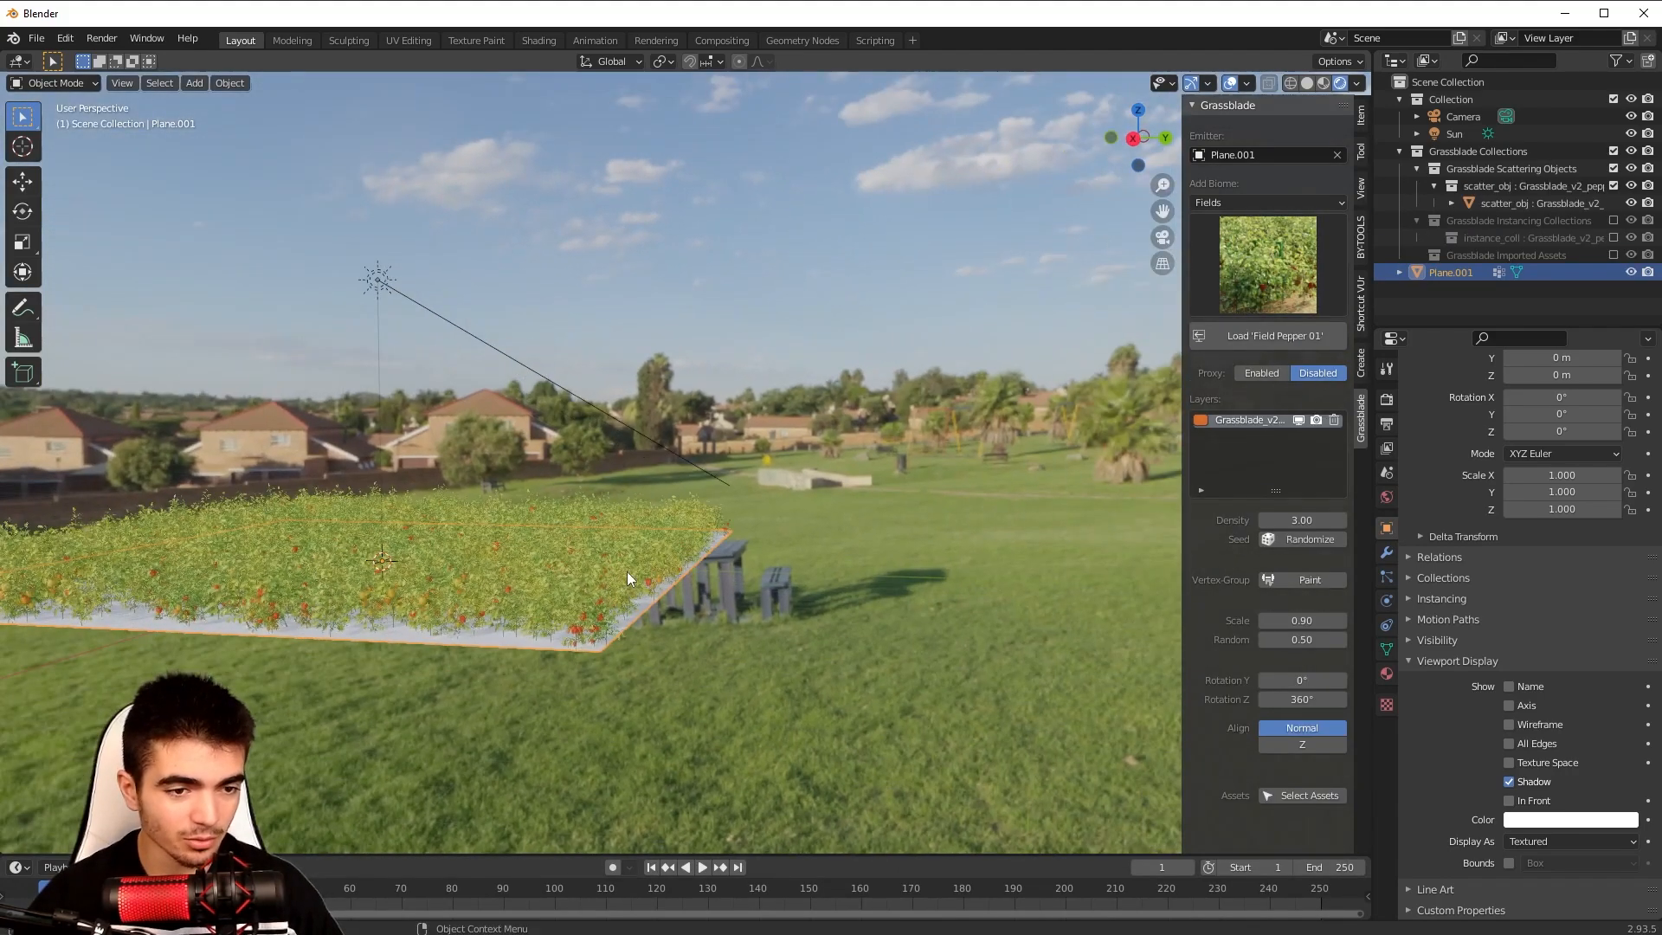
key("KP_Decimal")
scroll(585, 558, "up", 10)
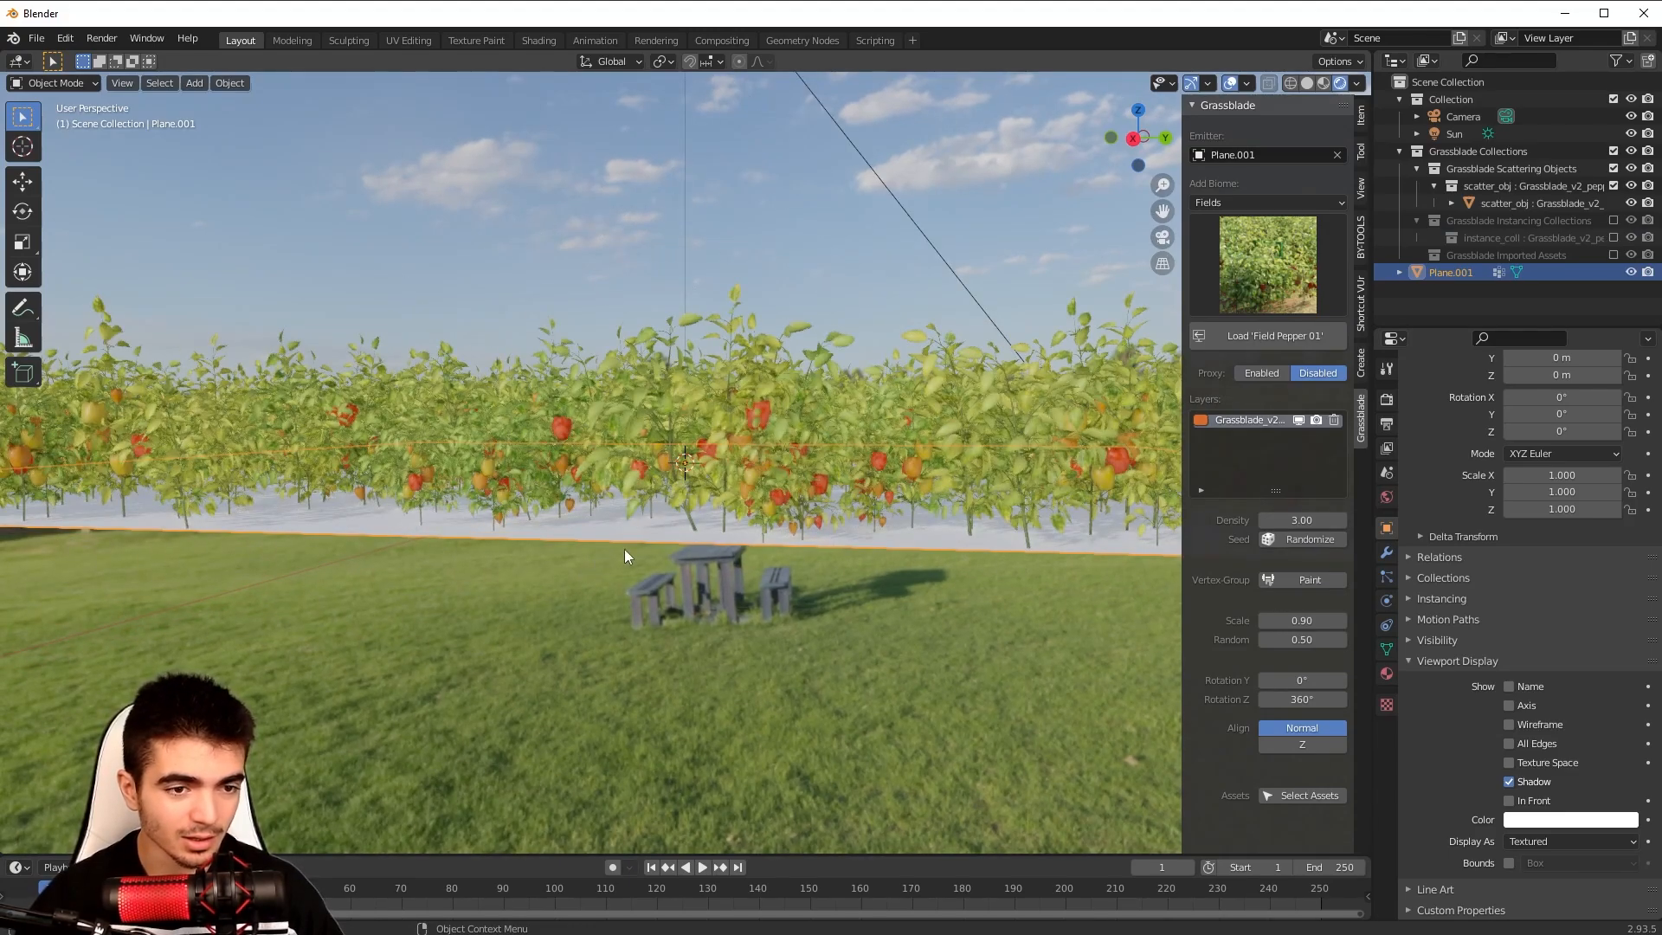
scroll(682, 519, "down", 8)
middle_click_drag(676, 519, 516, 372)
scroll(624, 517, "up", 6)
scroll(626, 513, "down", 5)
scroll(725, 371, "up", 3)
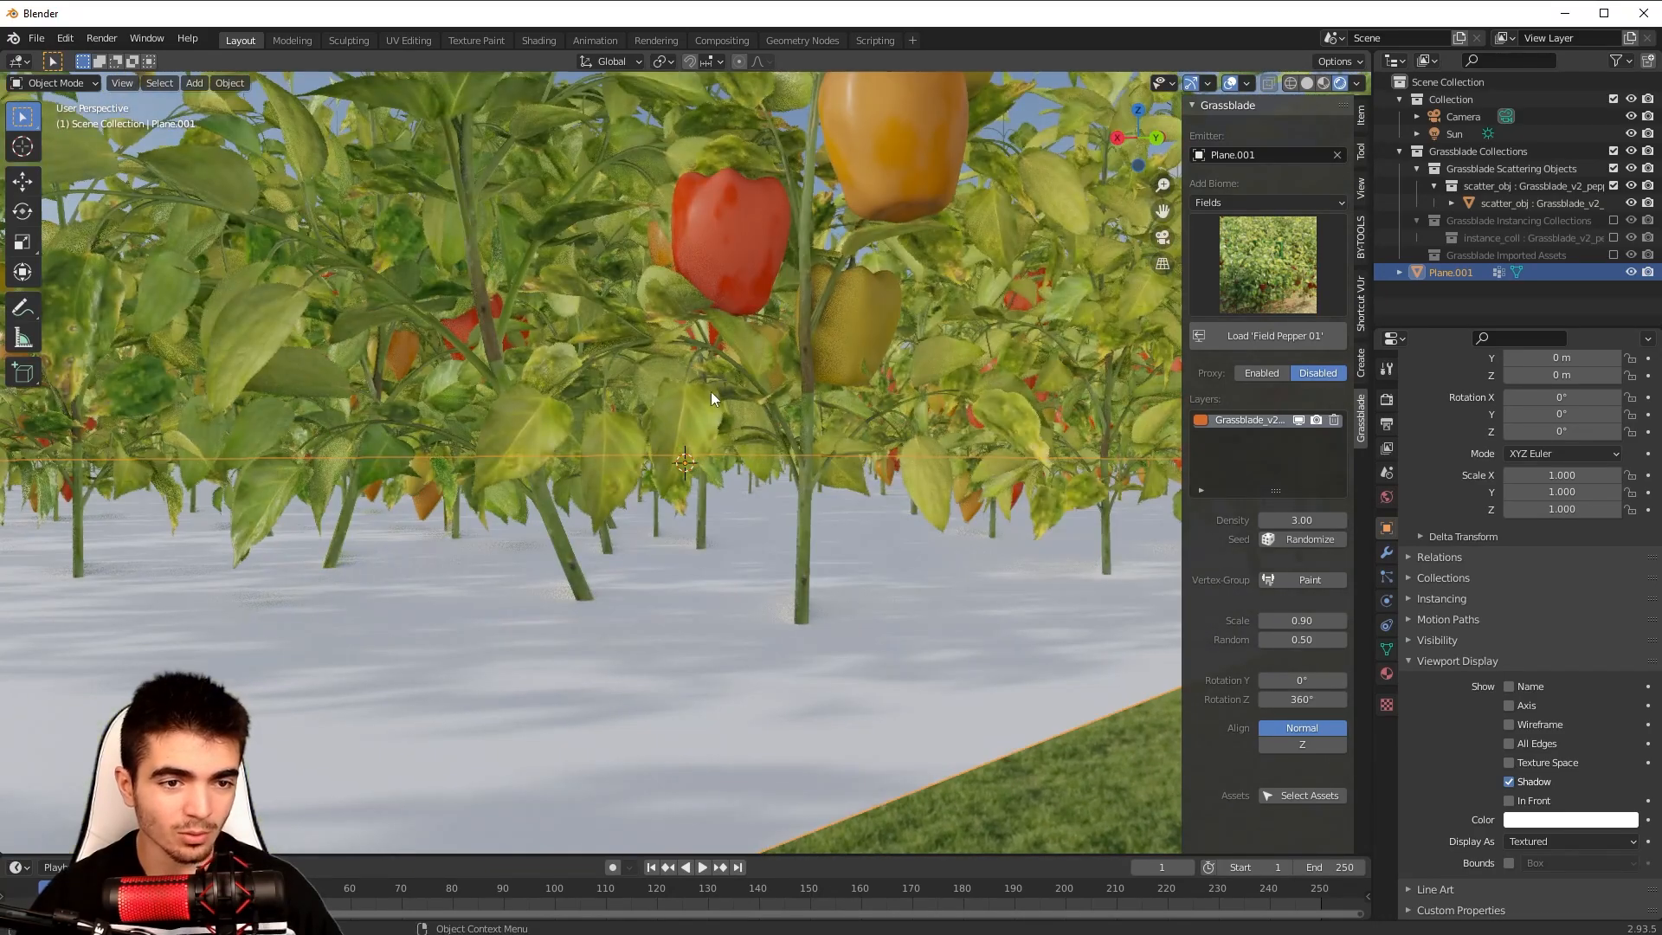
middle_click_drag(700, 392, 685, 395)
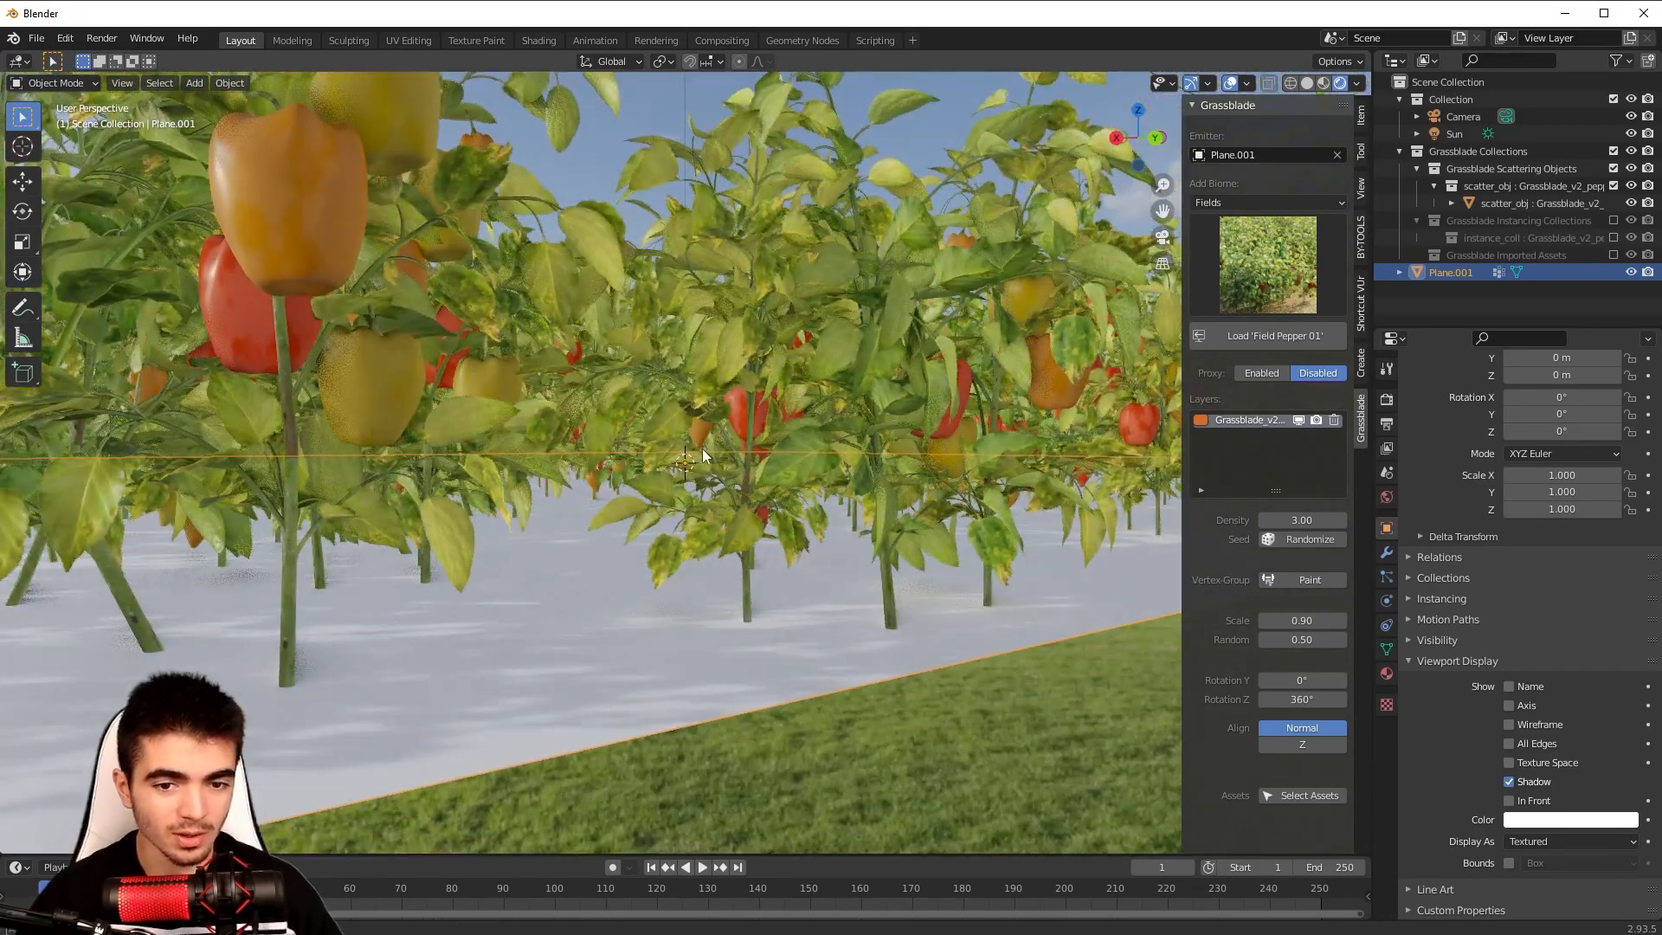
key("KP_0")
scroll(699, 459, "up", 2)
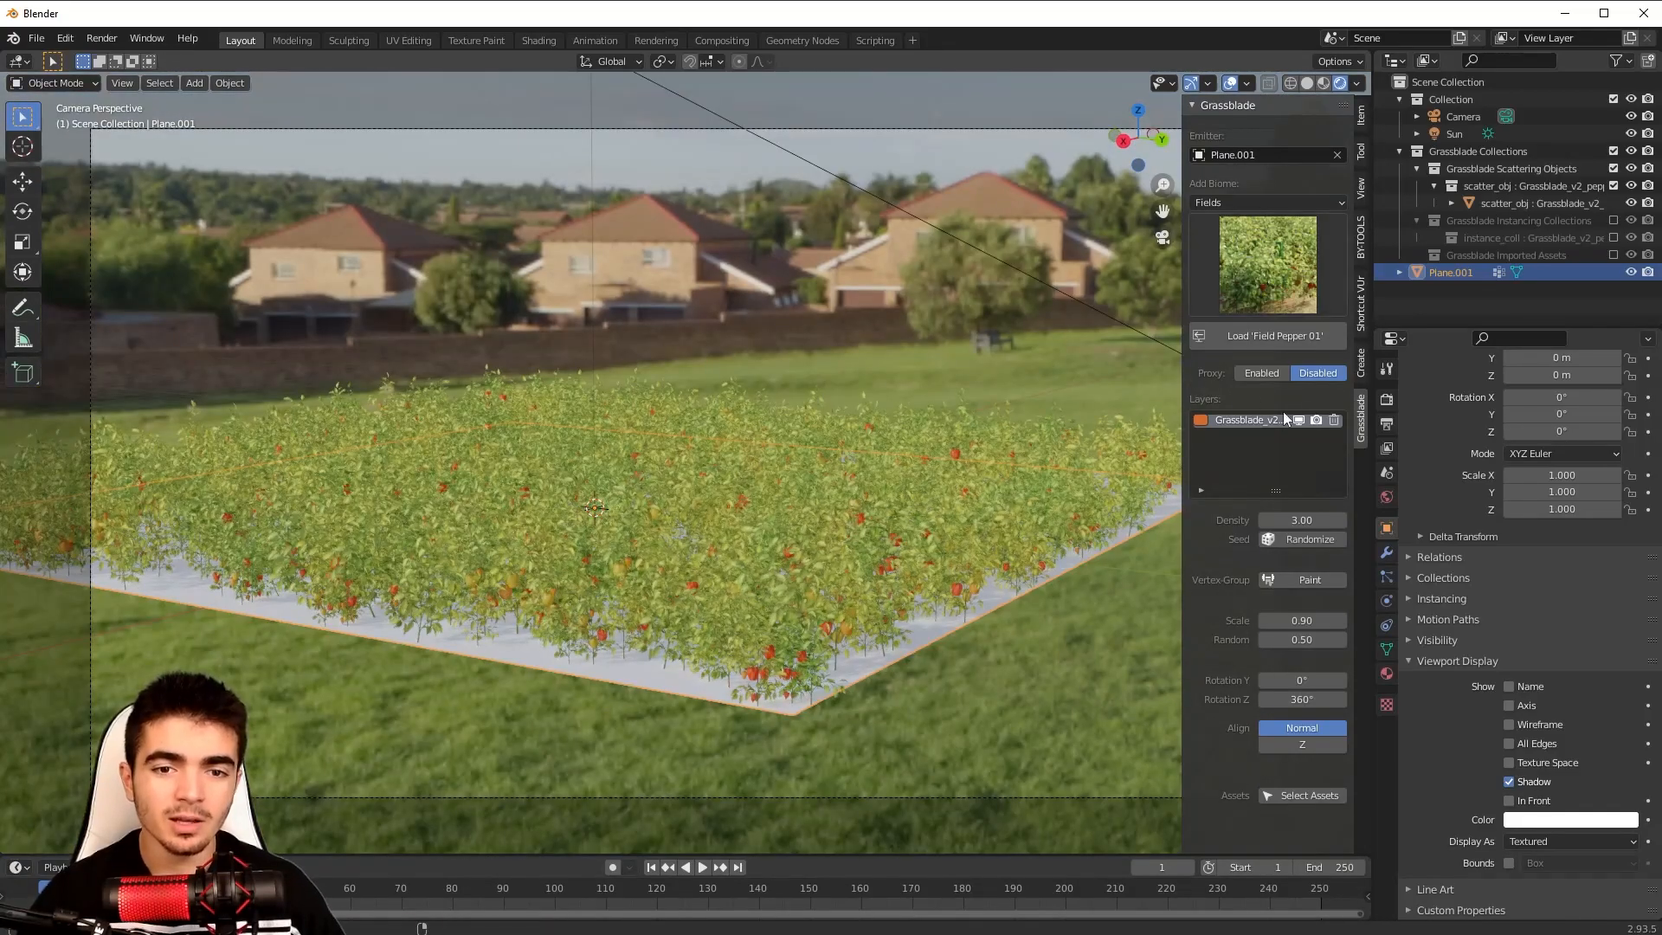
Replace the pepper layer on the plane with the Field Pineapple Pattern biome.
left_click(1333, 419)
left_click(1280, 293)
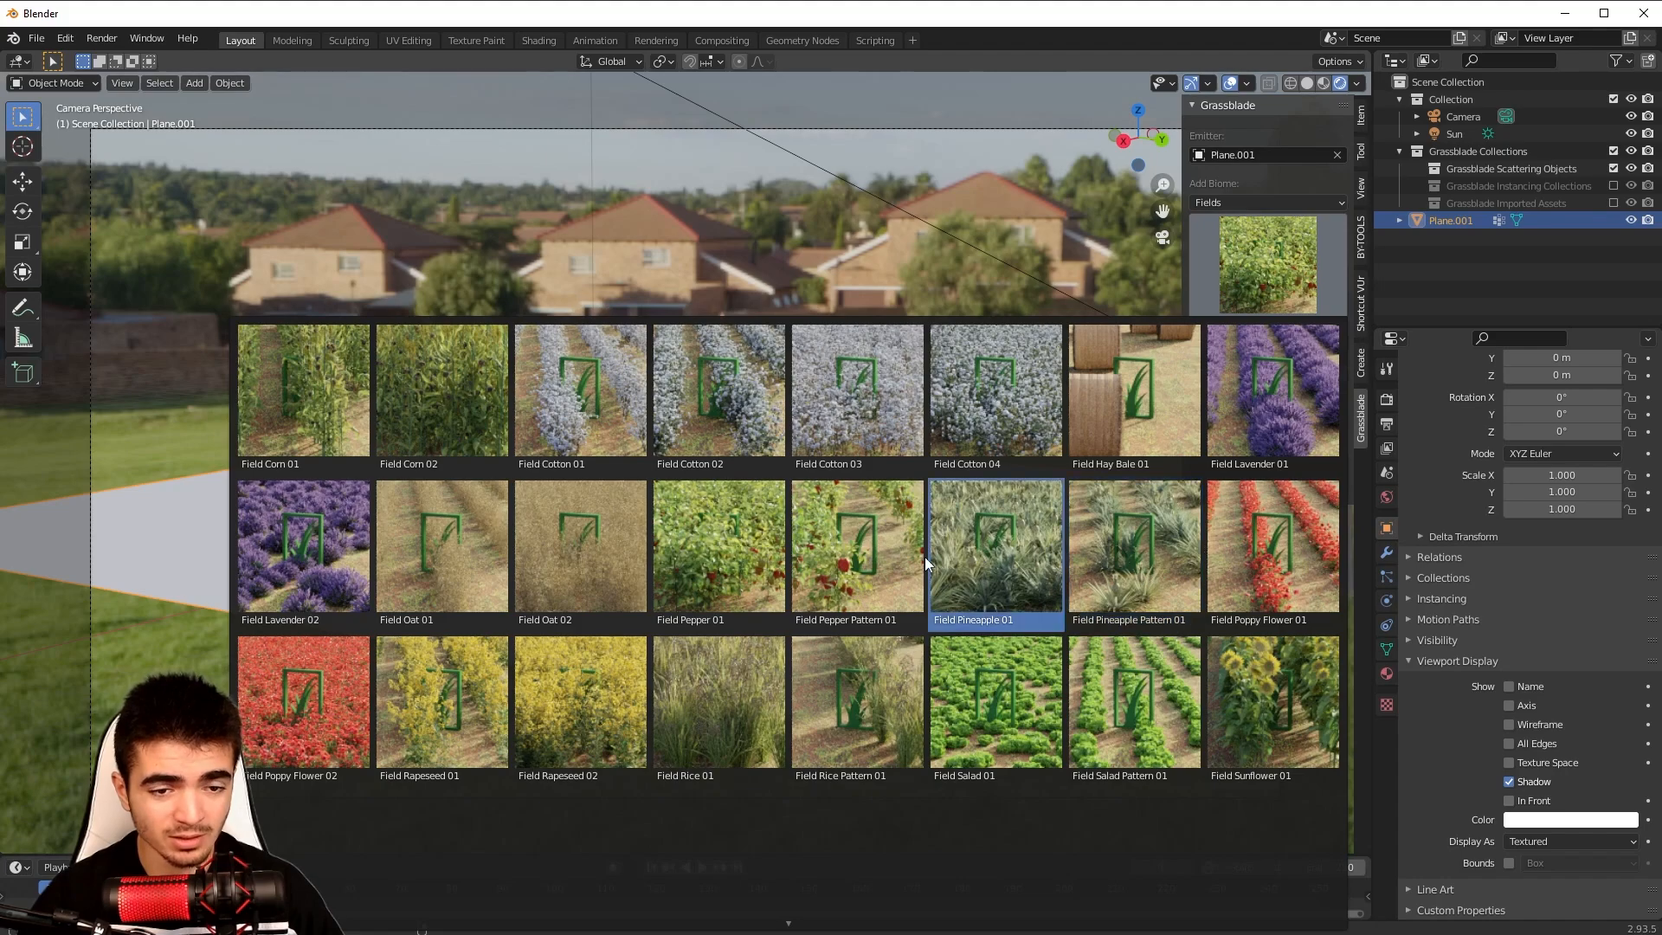
left_click(1149, 557)
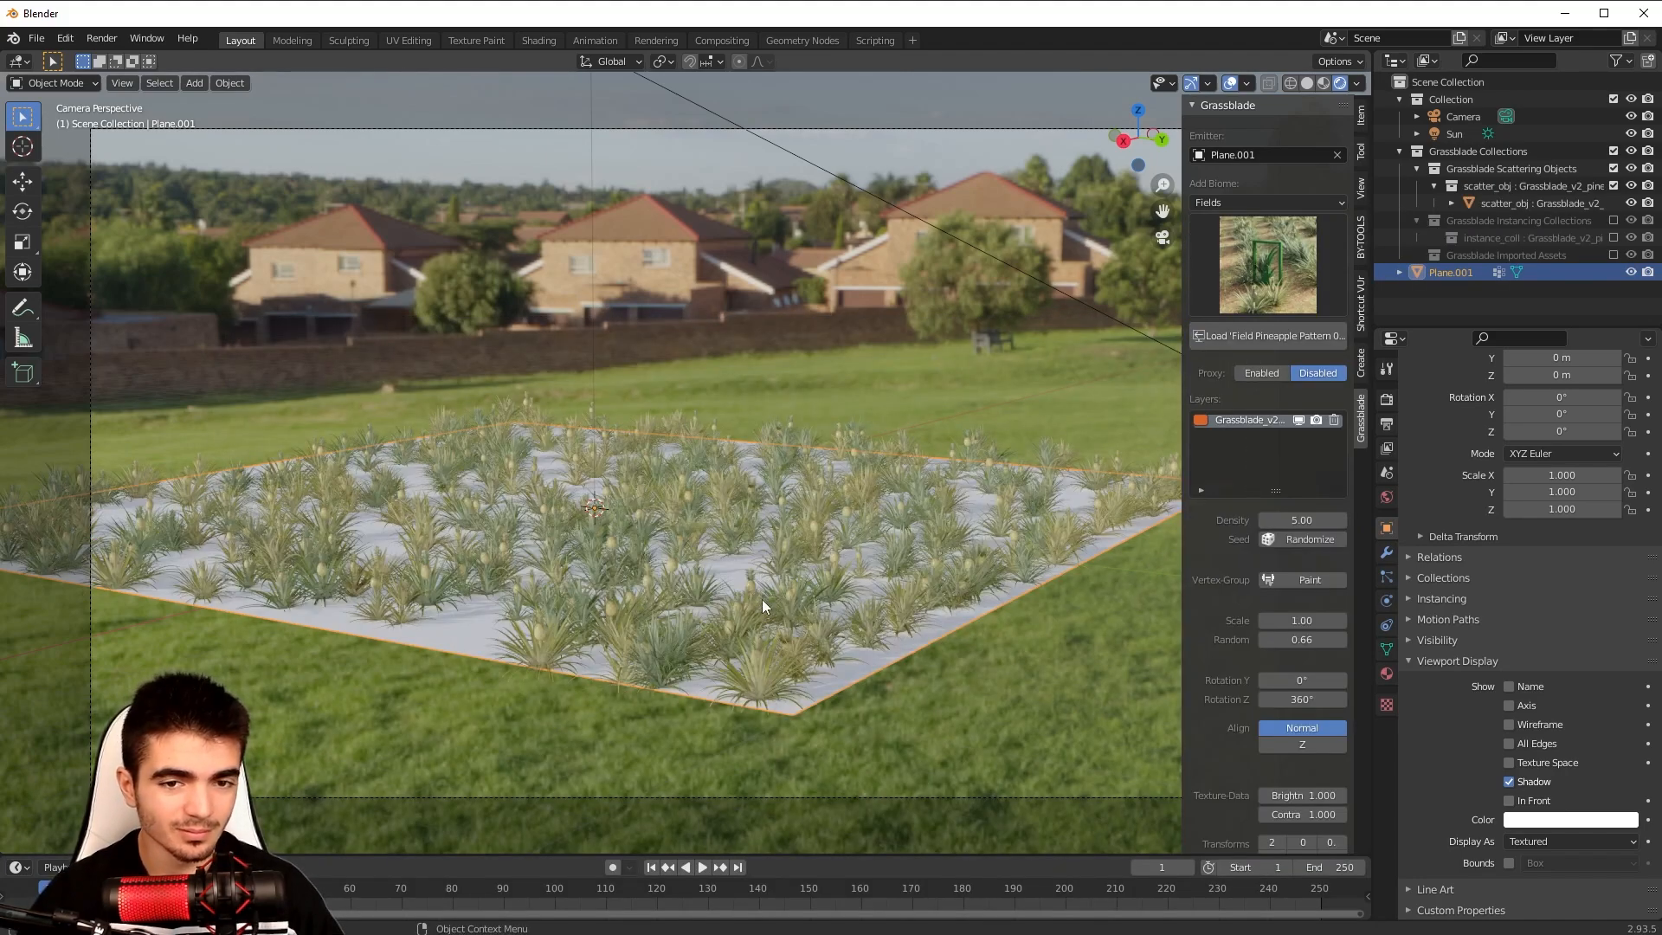
Examine the pineapple plants and their row pattern from close up and from above.
middle_click_drag(761, 599, 776, 589)
scroll(766, 594, "up", 4)
scroll(767, 594, "up", 8)
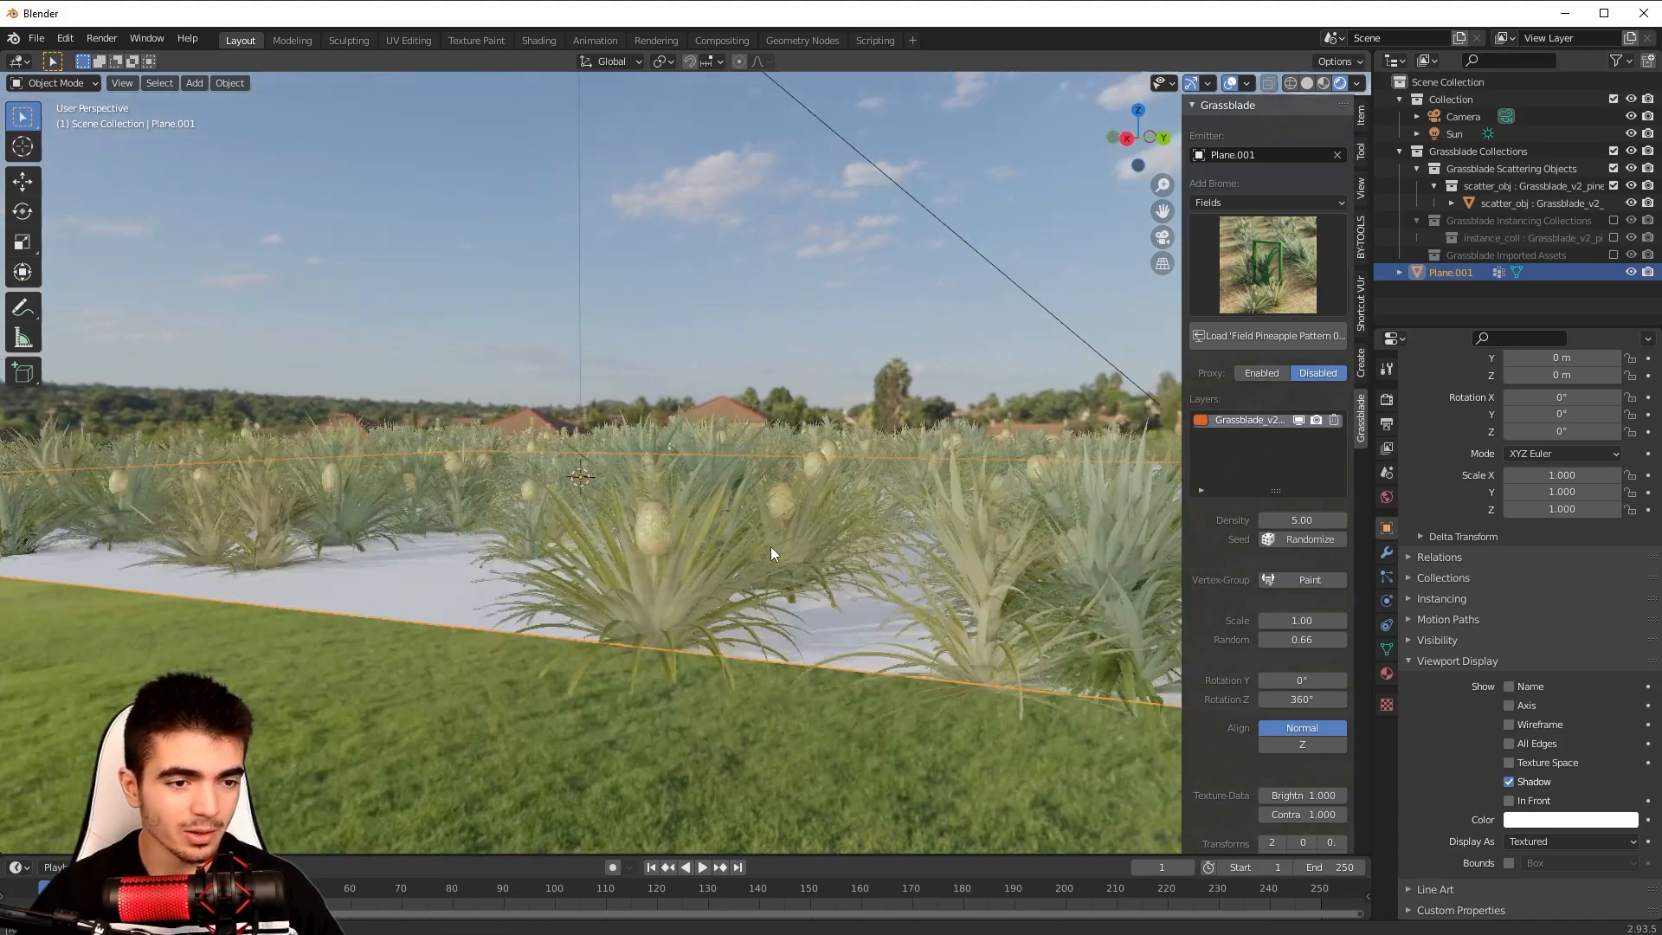
scroll(693, 569, "down", 8)
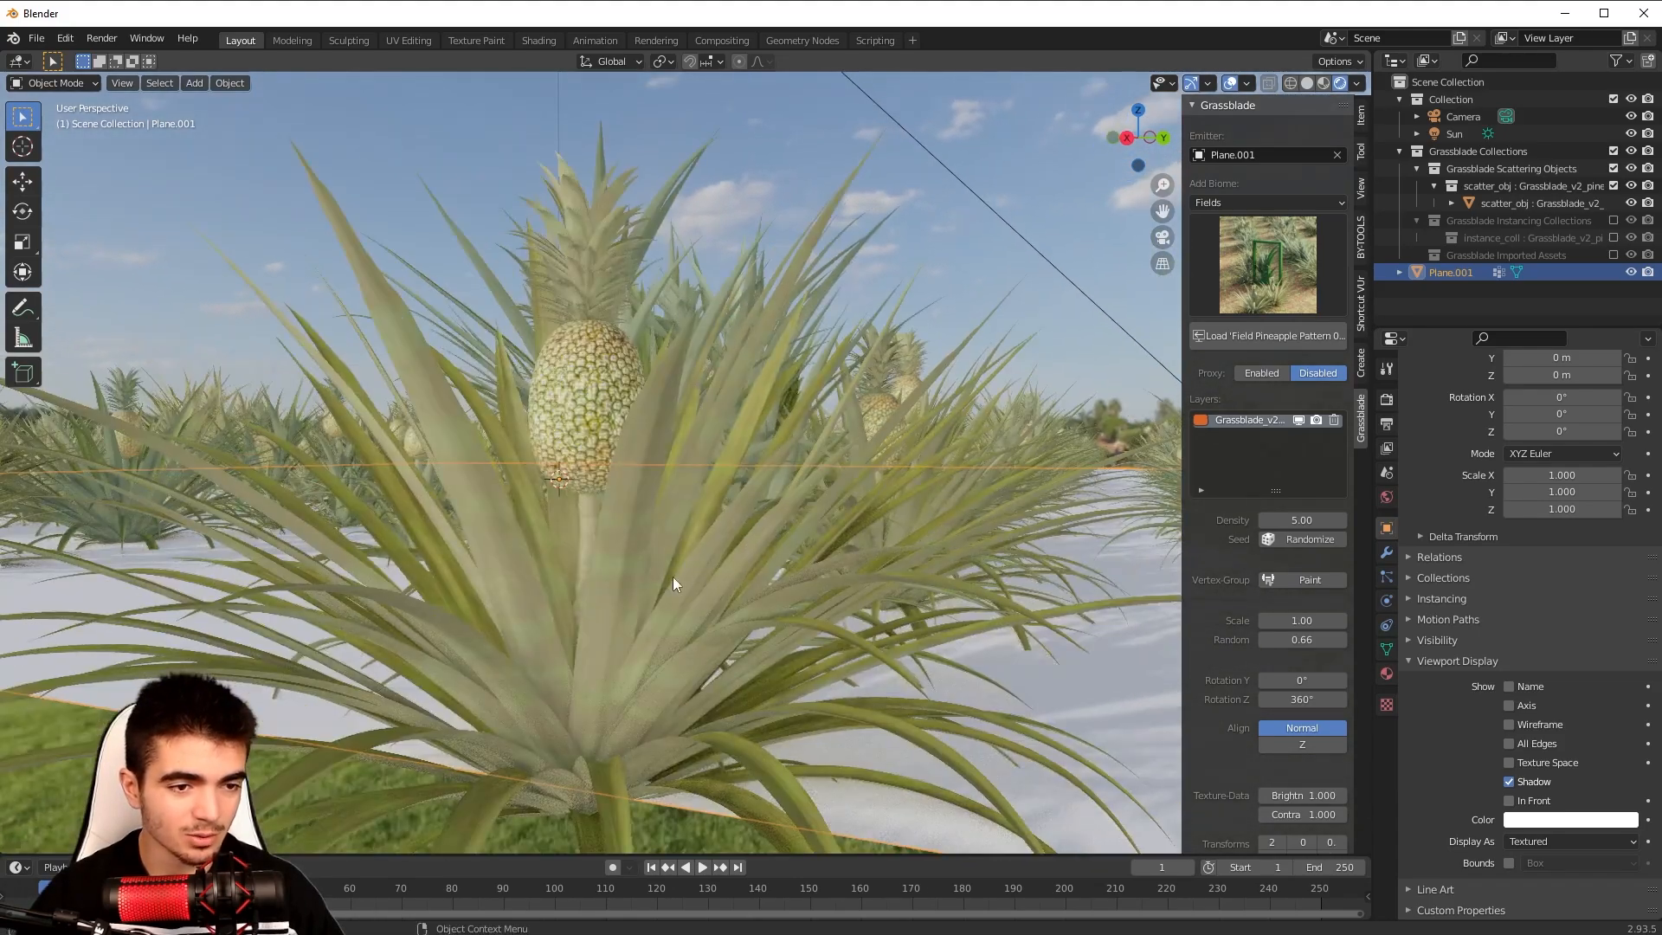
middle_click_drag(715, 561, 760, 529)
scroll(761, 527, "up", 10)
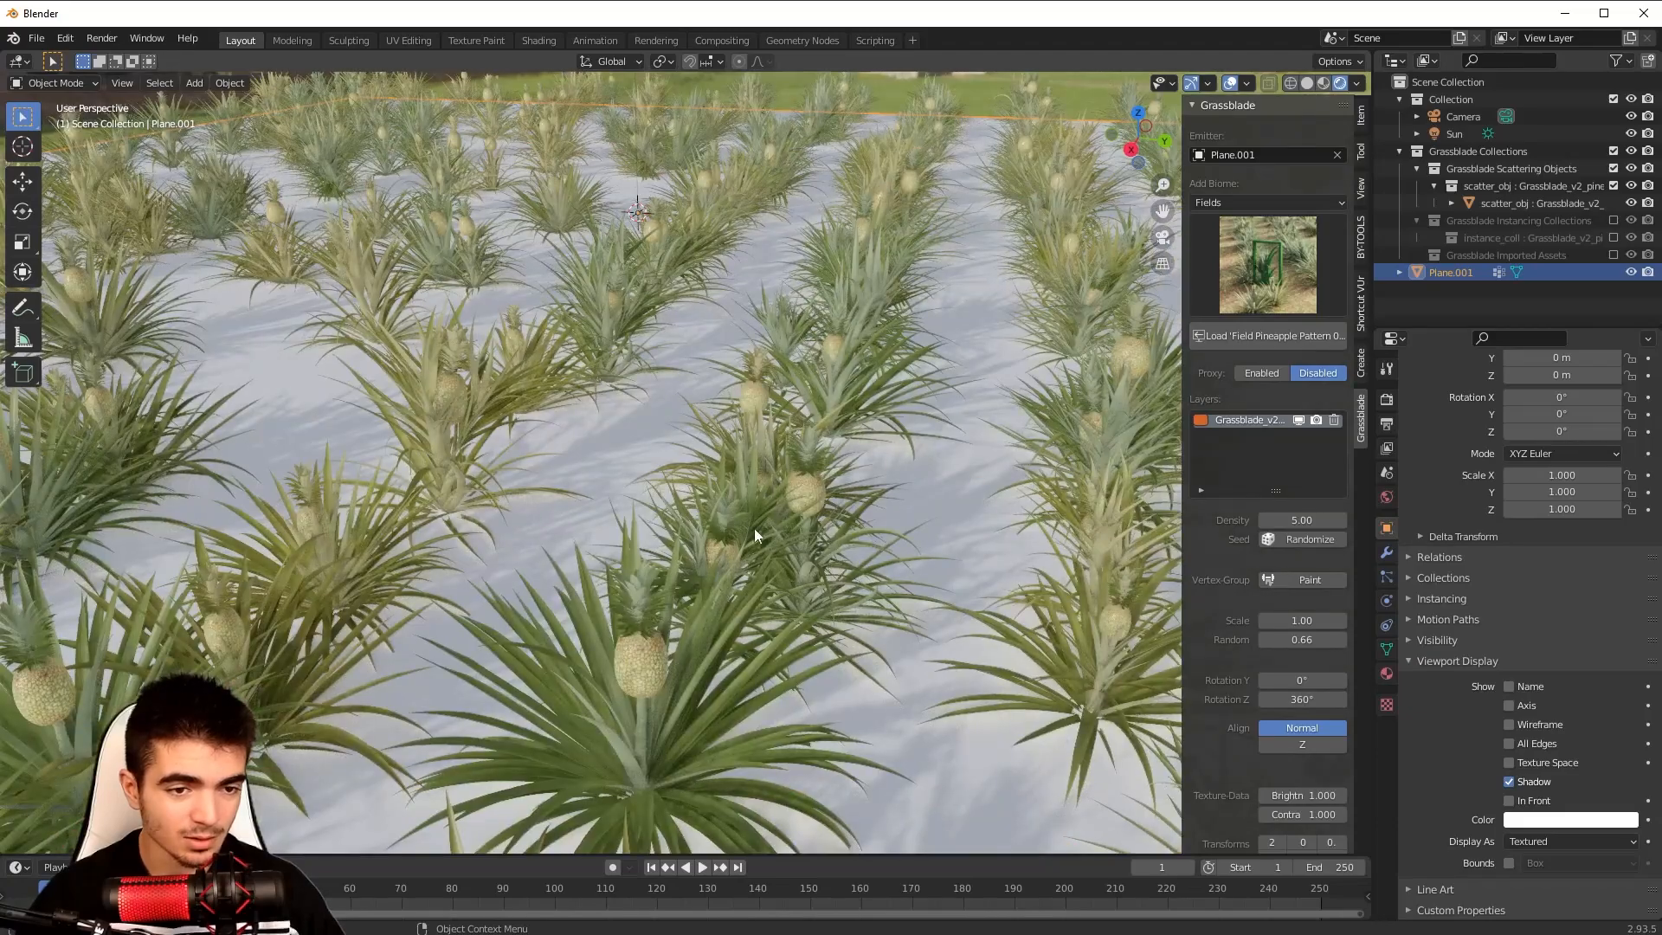
scroll(852, 469, "down", 8)
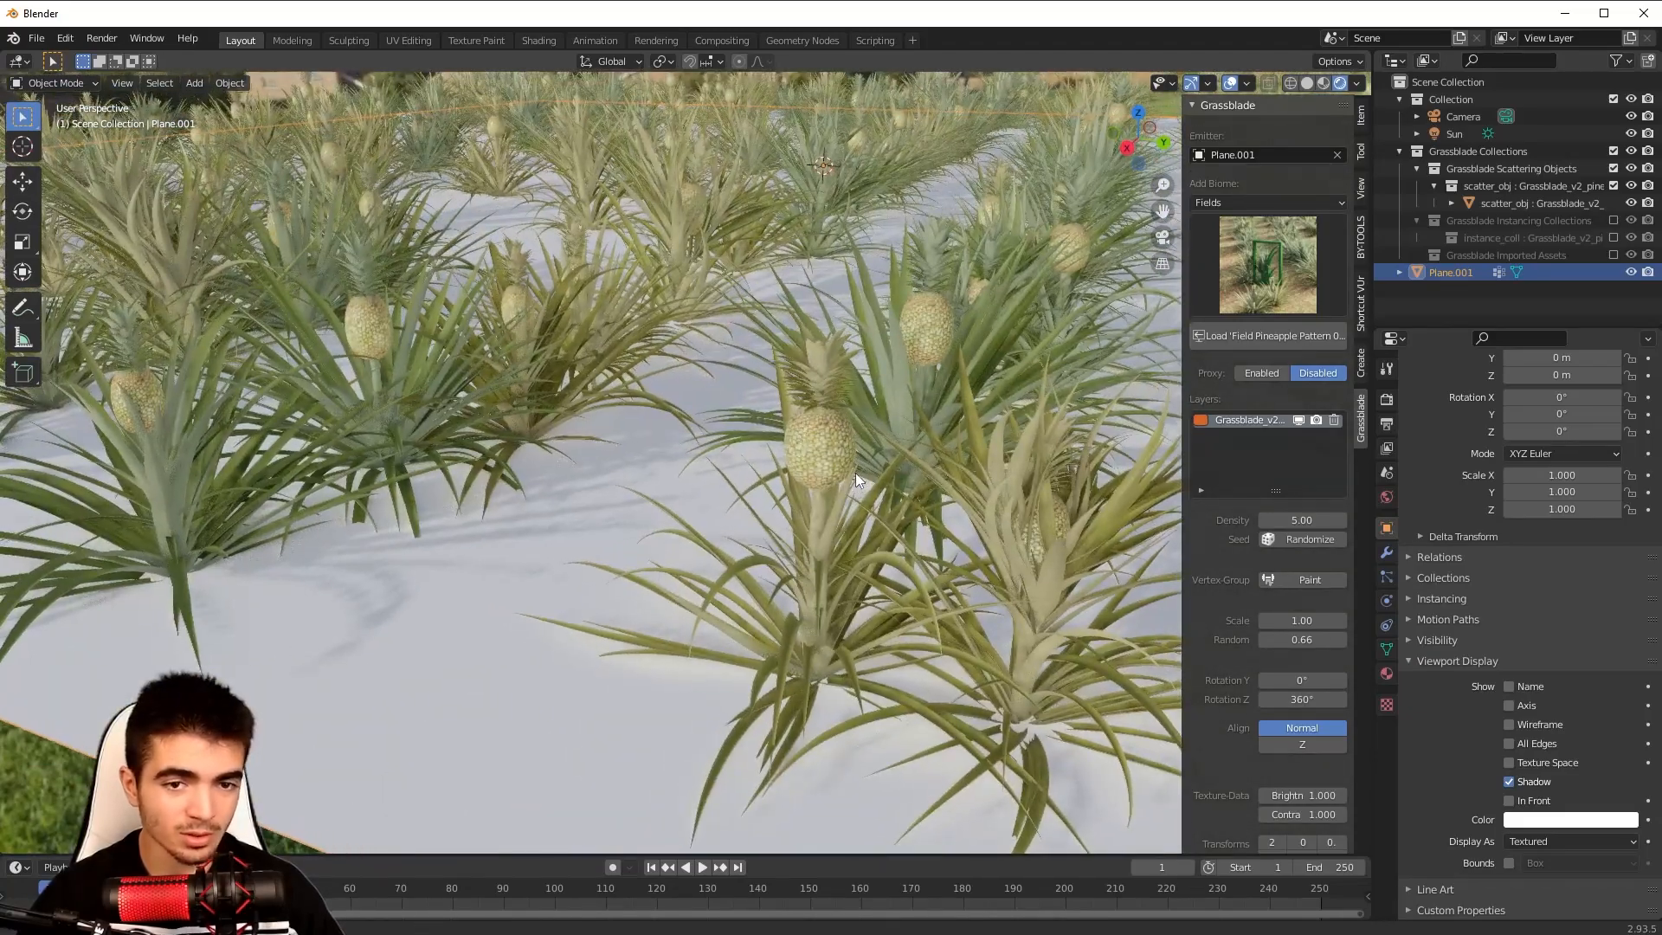
scroll(846, 471, "up", 8)
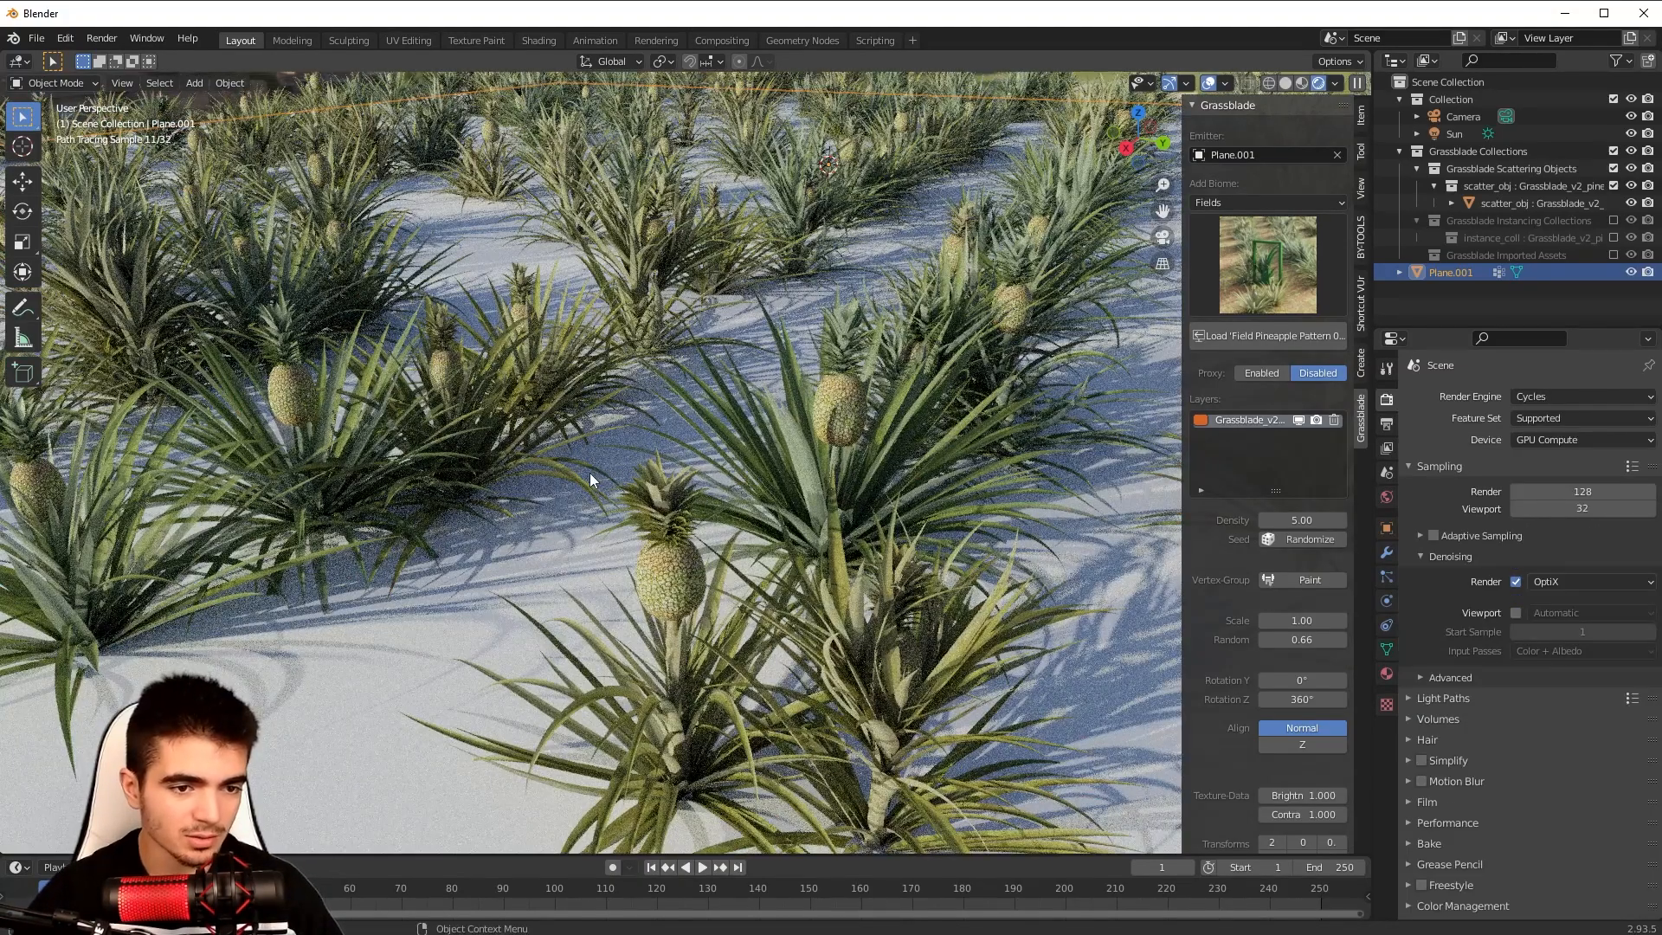
Enable viewport denoising for the Cycles preview of the pineapples, using the OptiX denoiser.
scroll(588, 476, "up", 3)
scroll(588, 476, "down", 3)
middle_click_drag(588, 476, 600, 468)
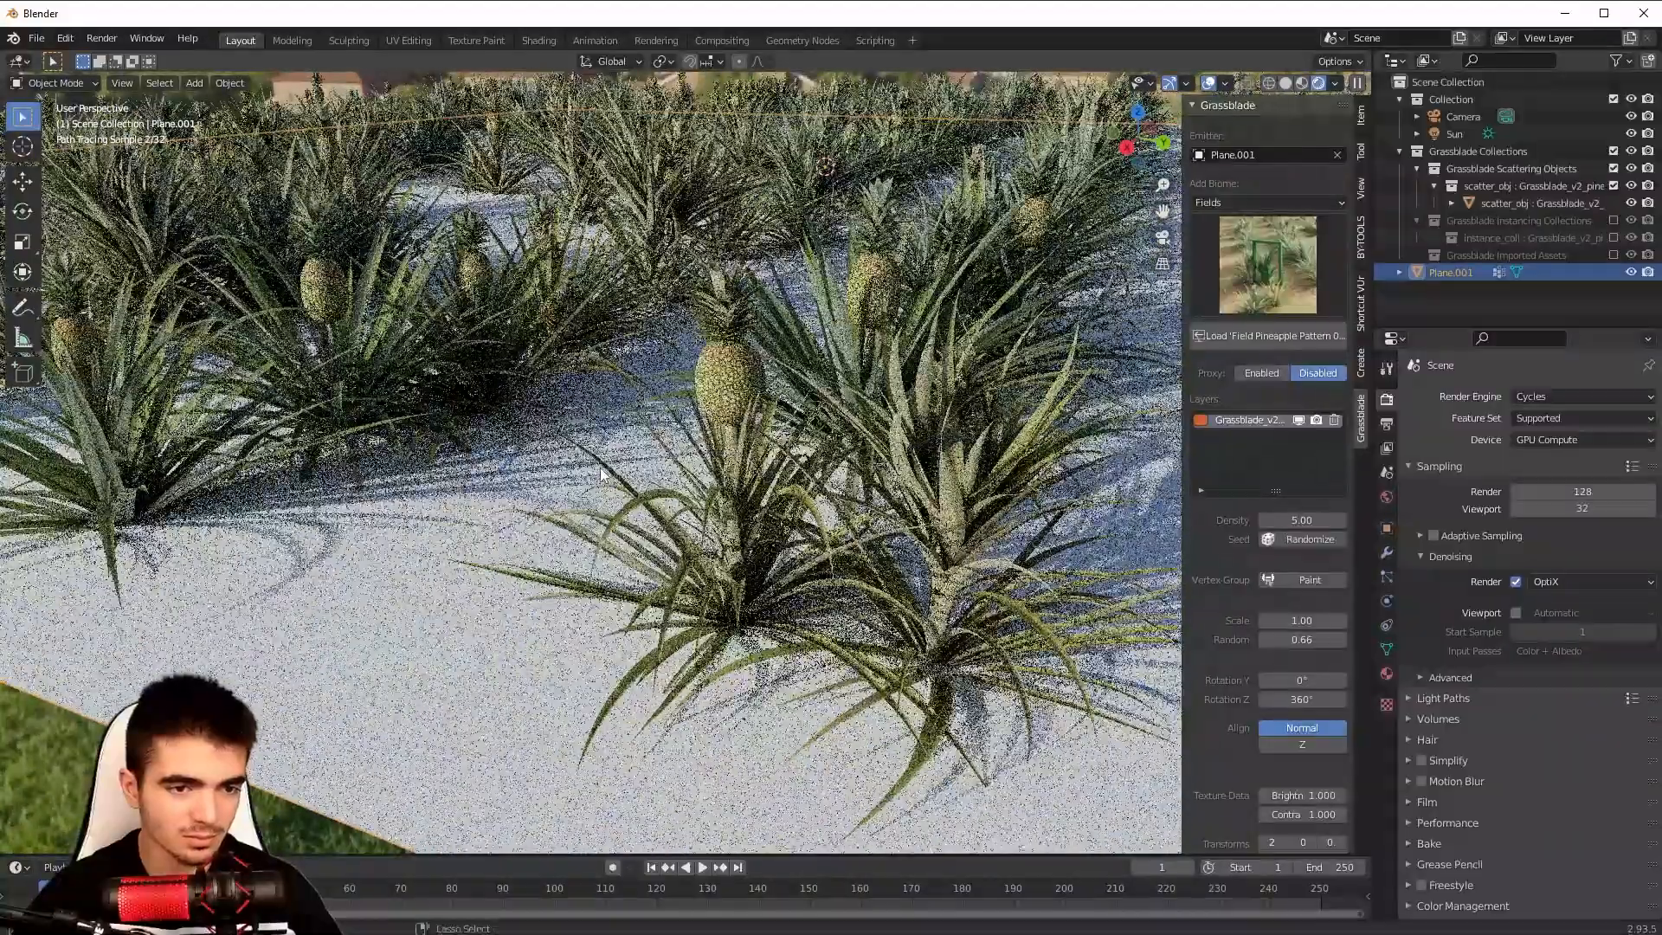
scroll(606, 467, "up", 5)
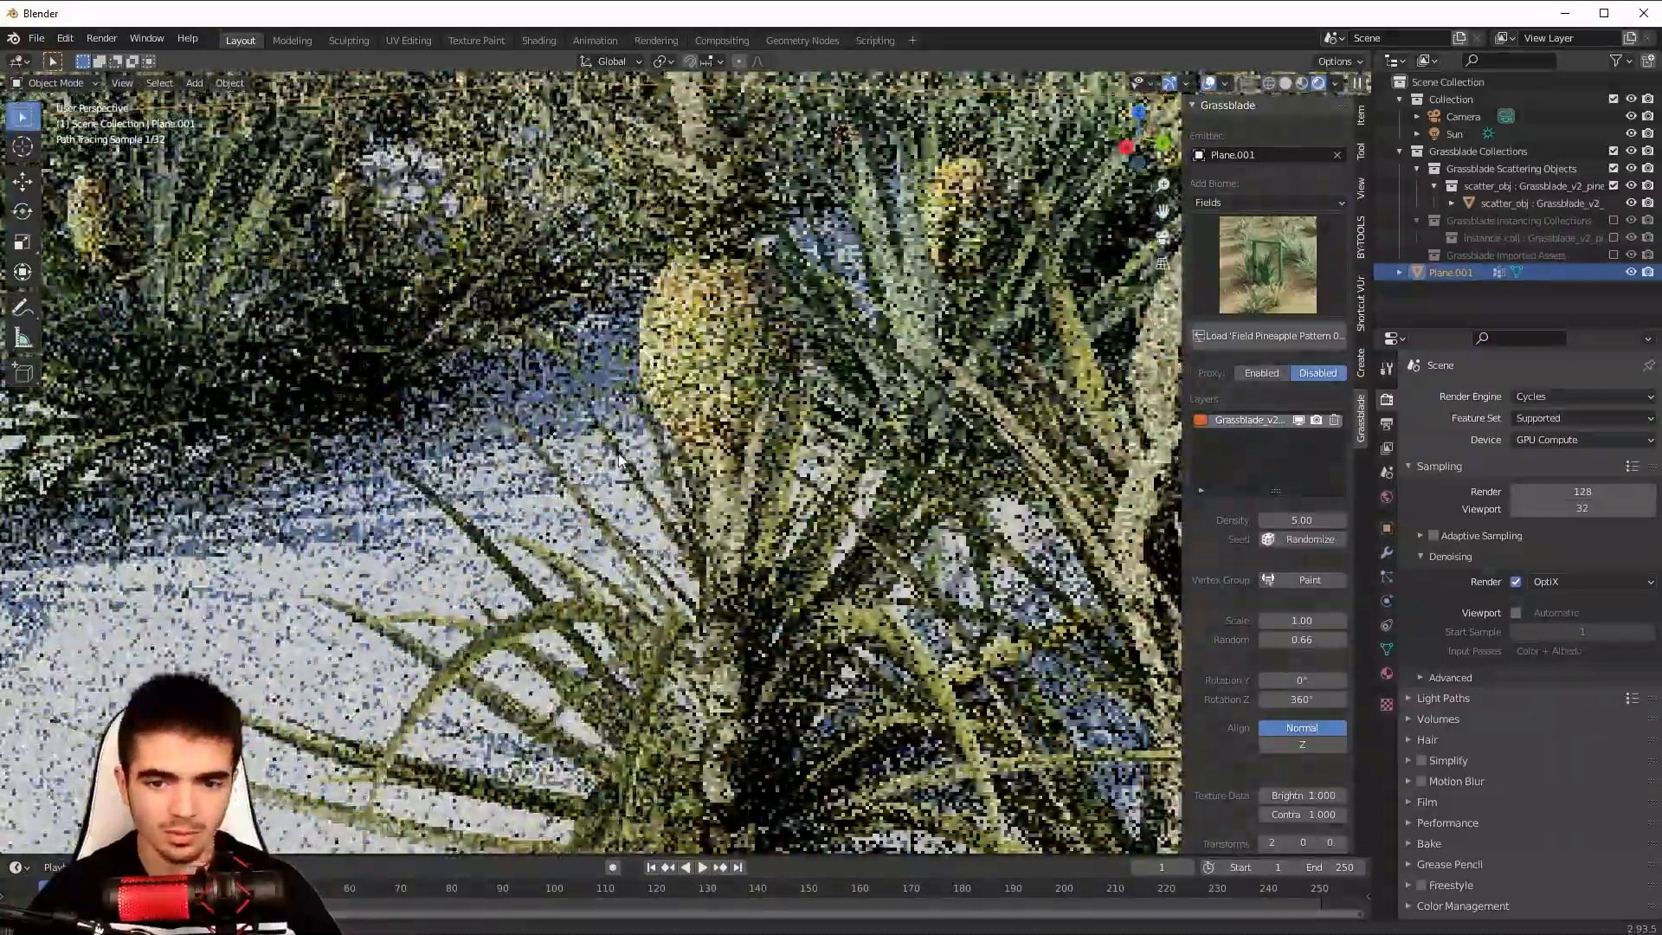
scroll(618, 462, "down", 5)
left_click(1564, 612)
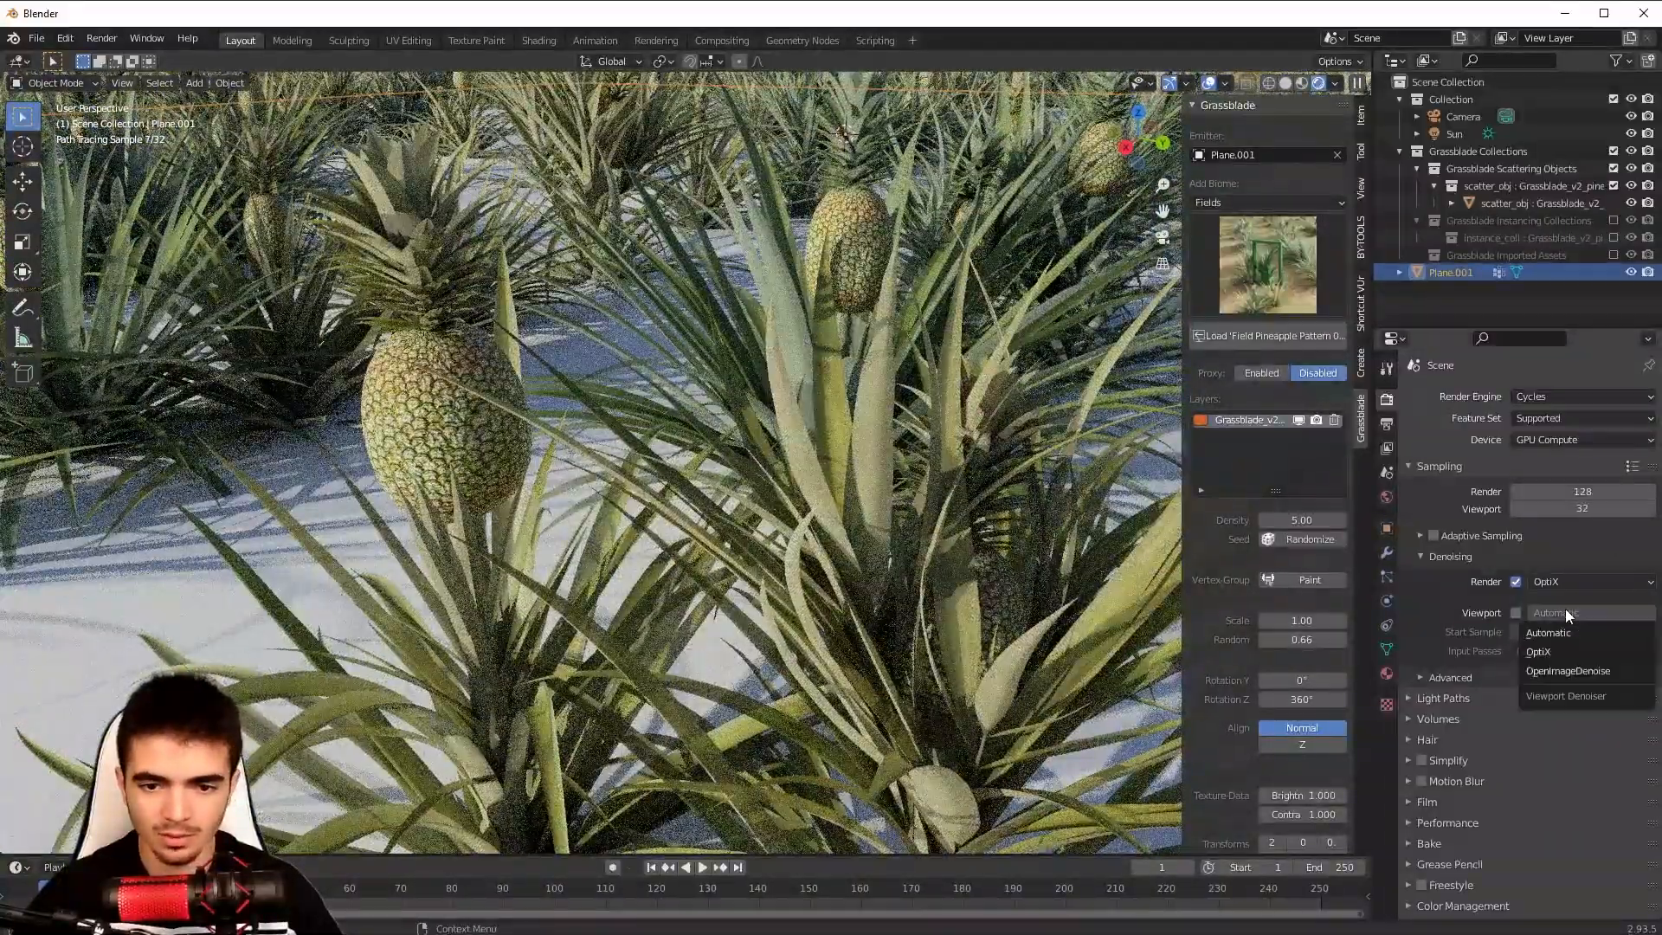
left_click(1554, 651)
left_click(1515, 612)
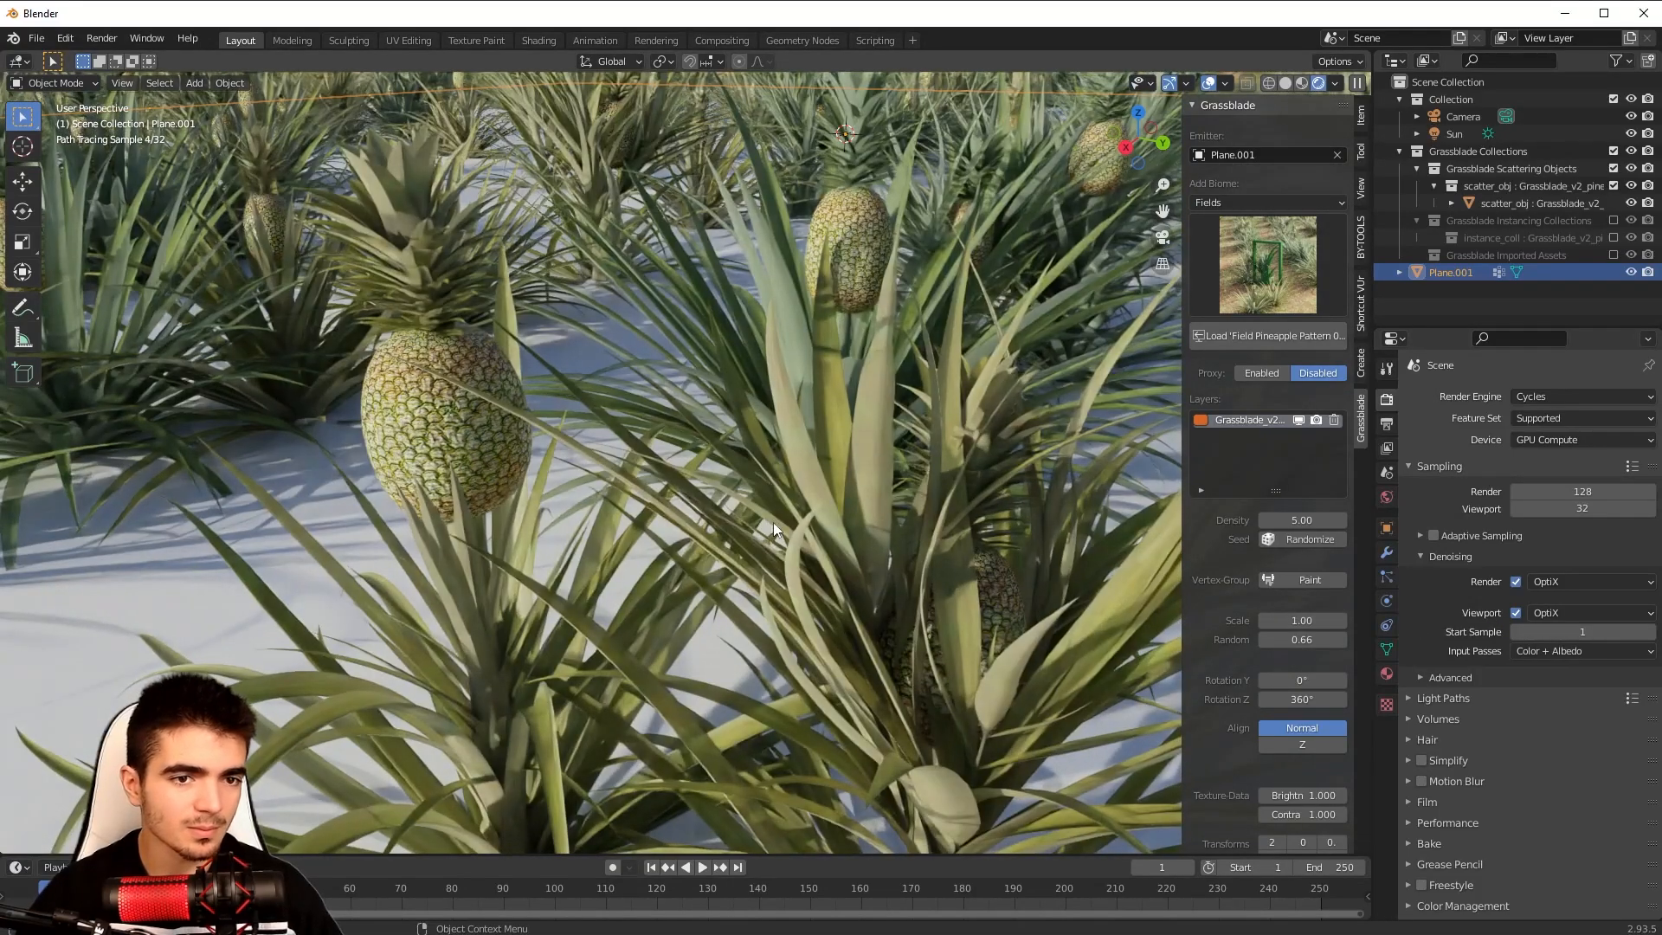
Replace the pineapple layer with the Field Salad Pattern 01 biome and frame the plane's front corner in the camera view.
scroll(794, 513, "down", 3)
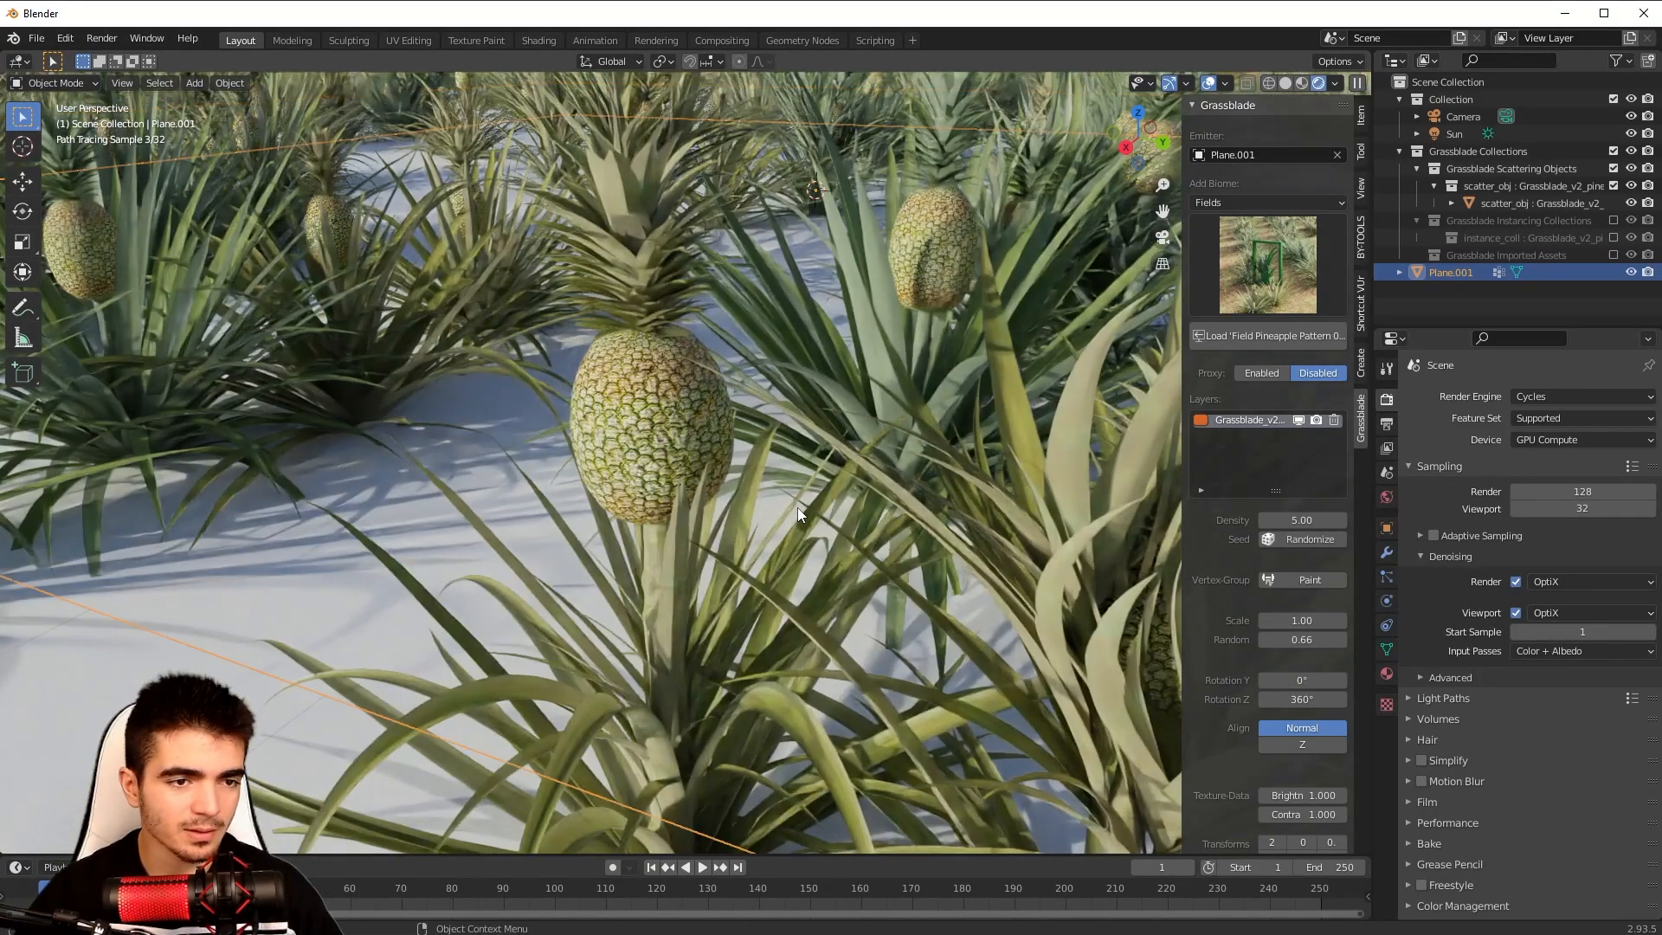
scroll(794, 513, "down", 5)
scroll(791, 505, "up", 5)
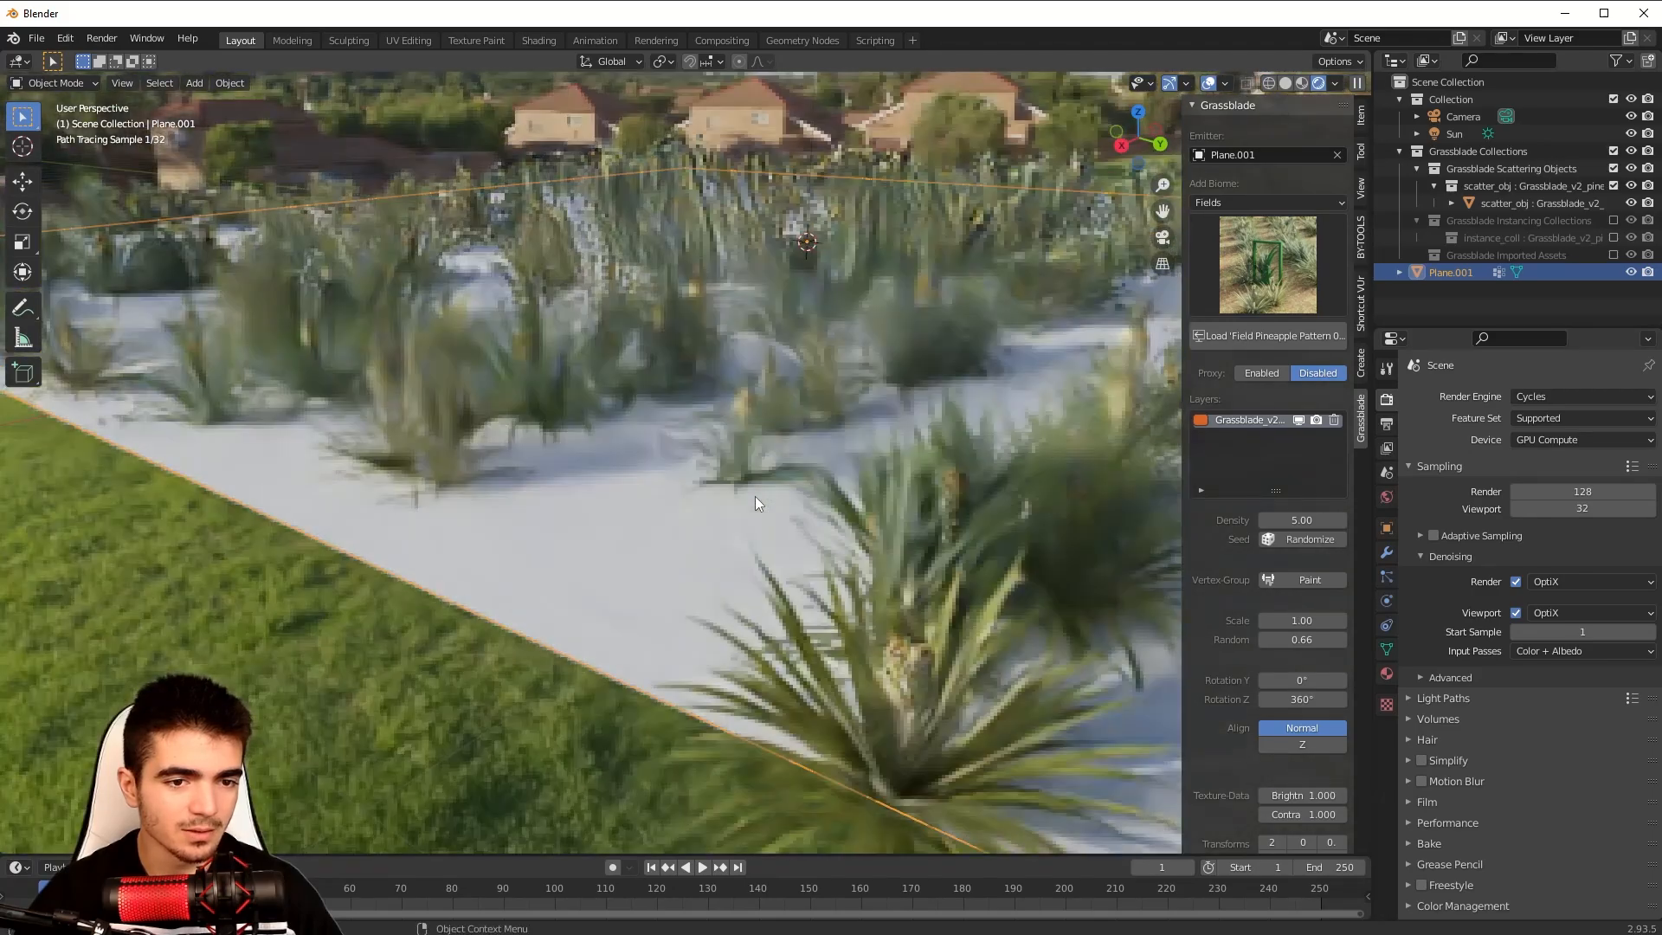
scroll(735, 491, "down", 5)
scroll(724, 482, "up", 5)
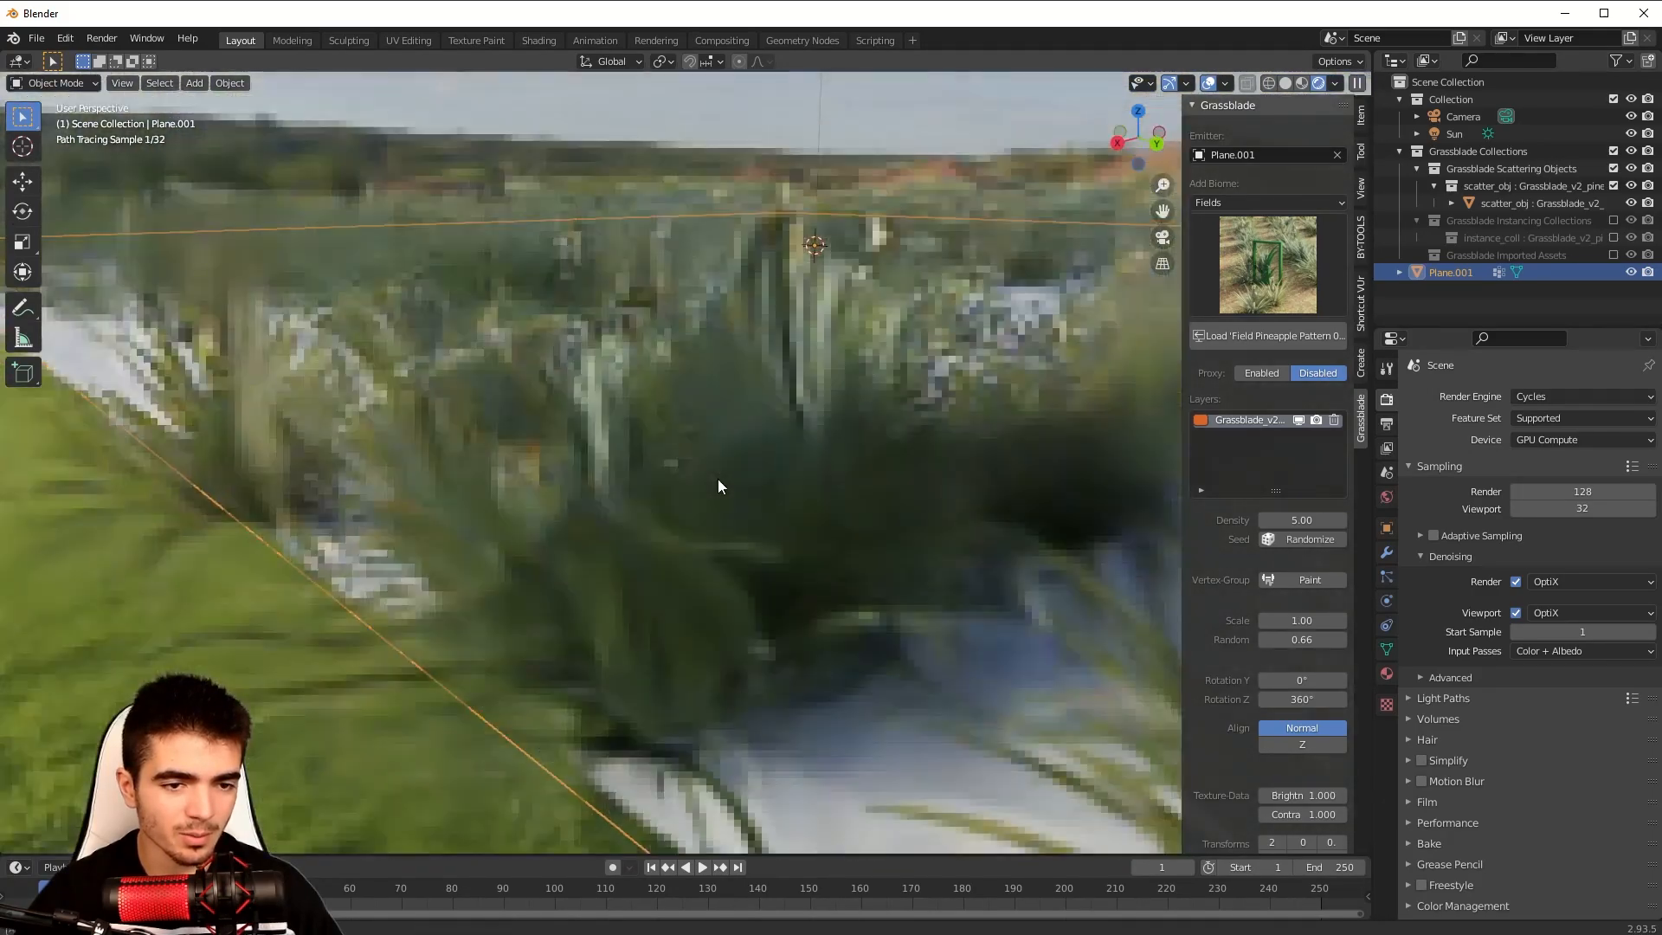
left_click(1279, 262)
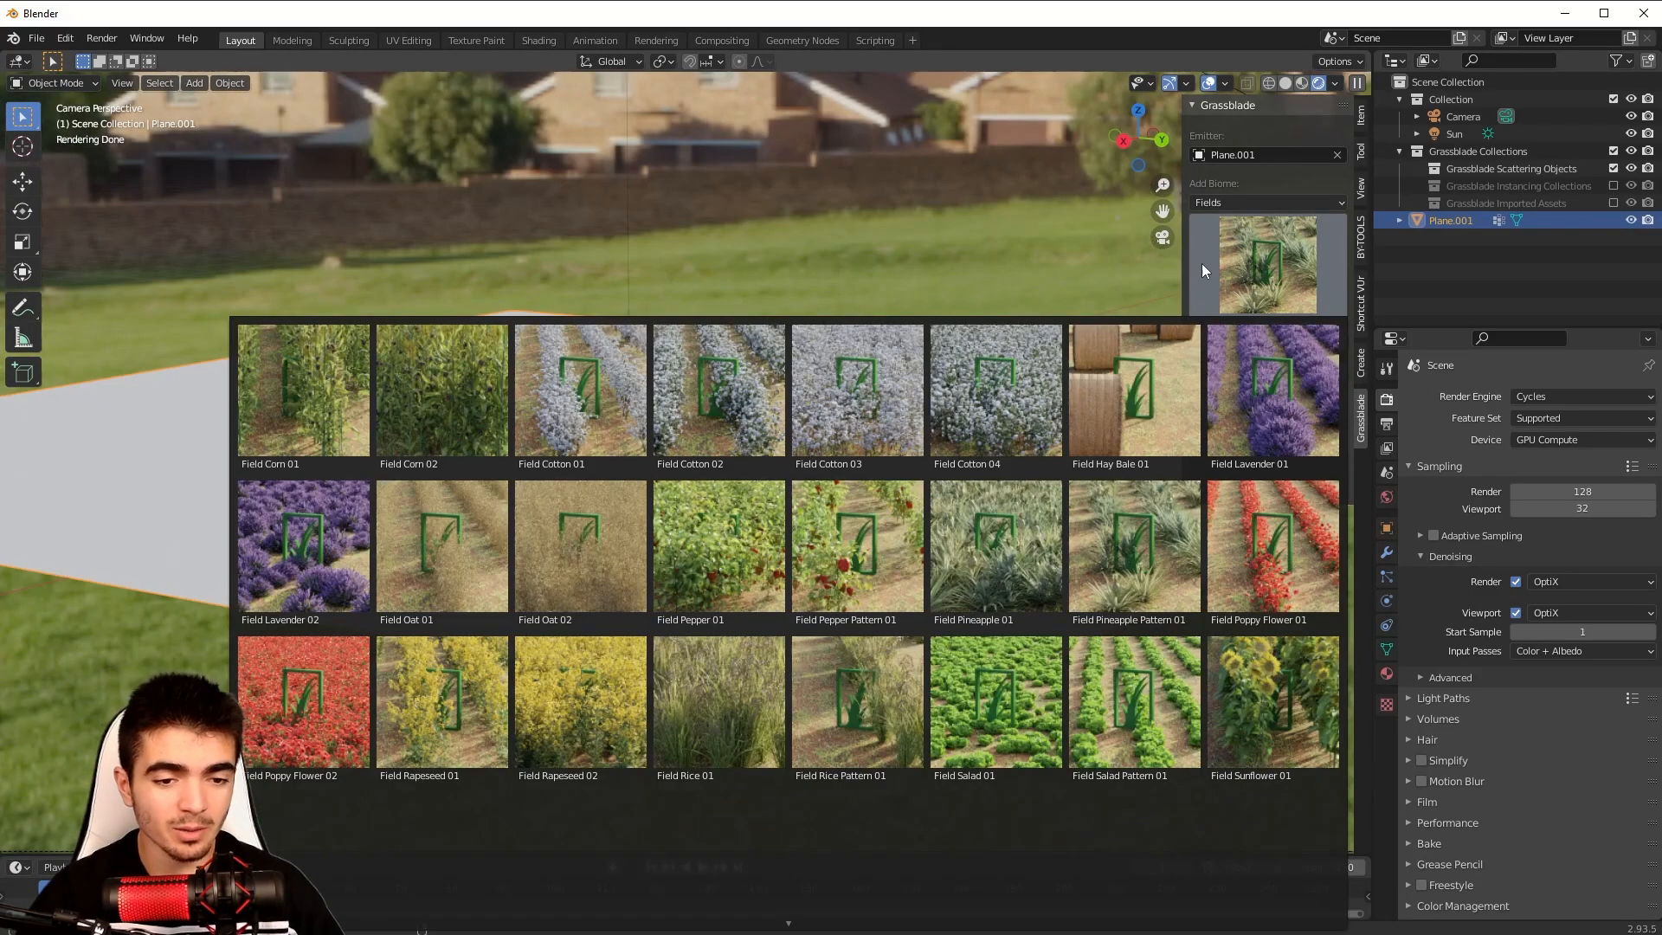
left_click(1094, 677)
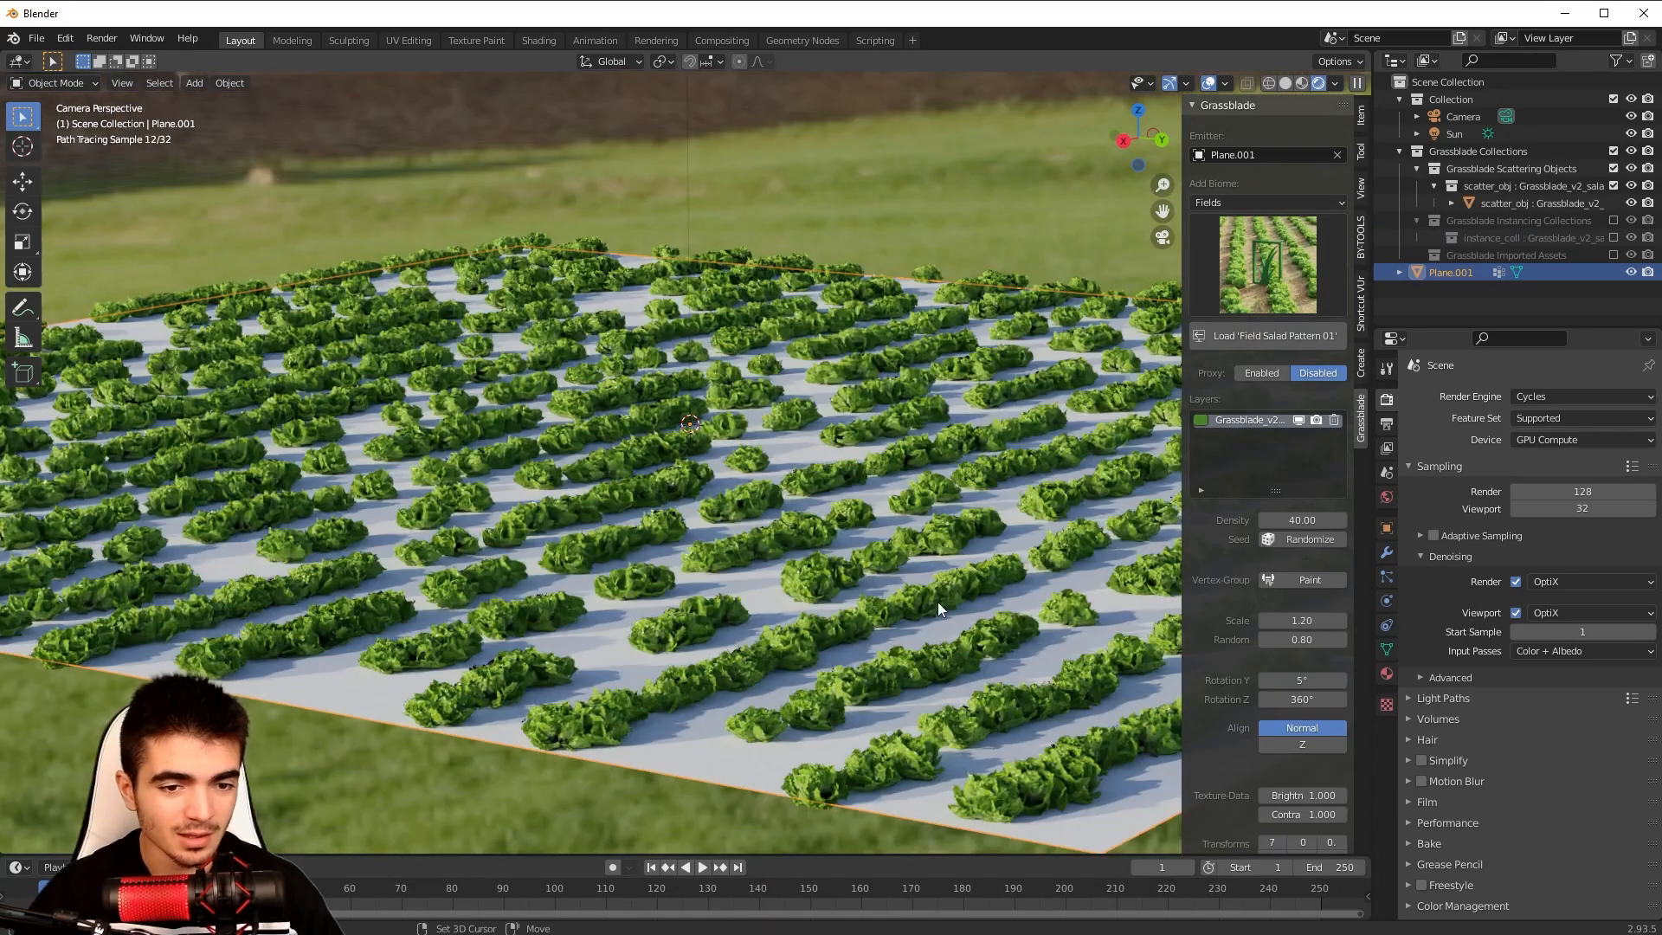
middle_click_drag(938, 601, 788, 550, "shift")
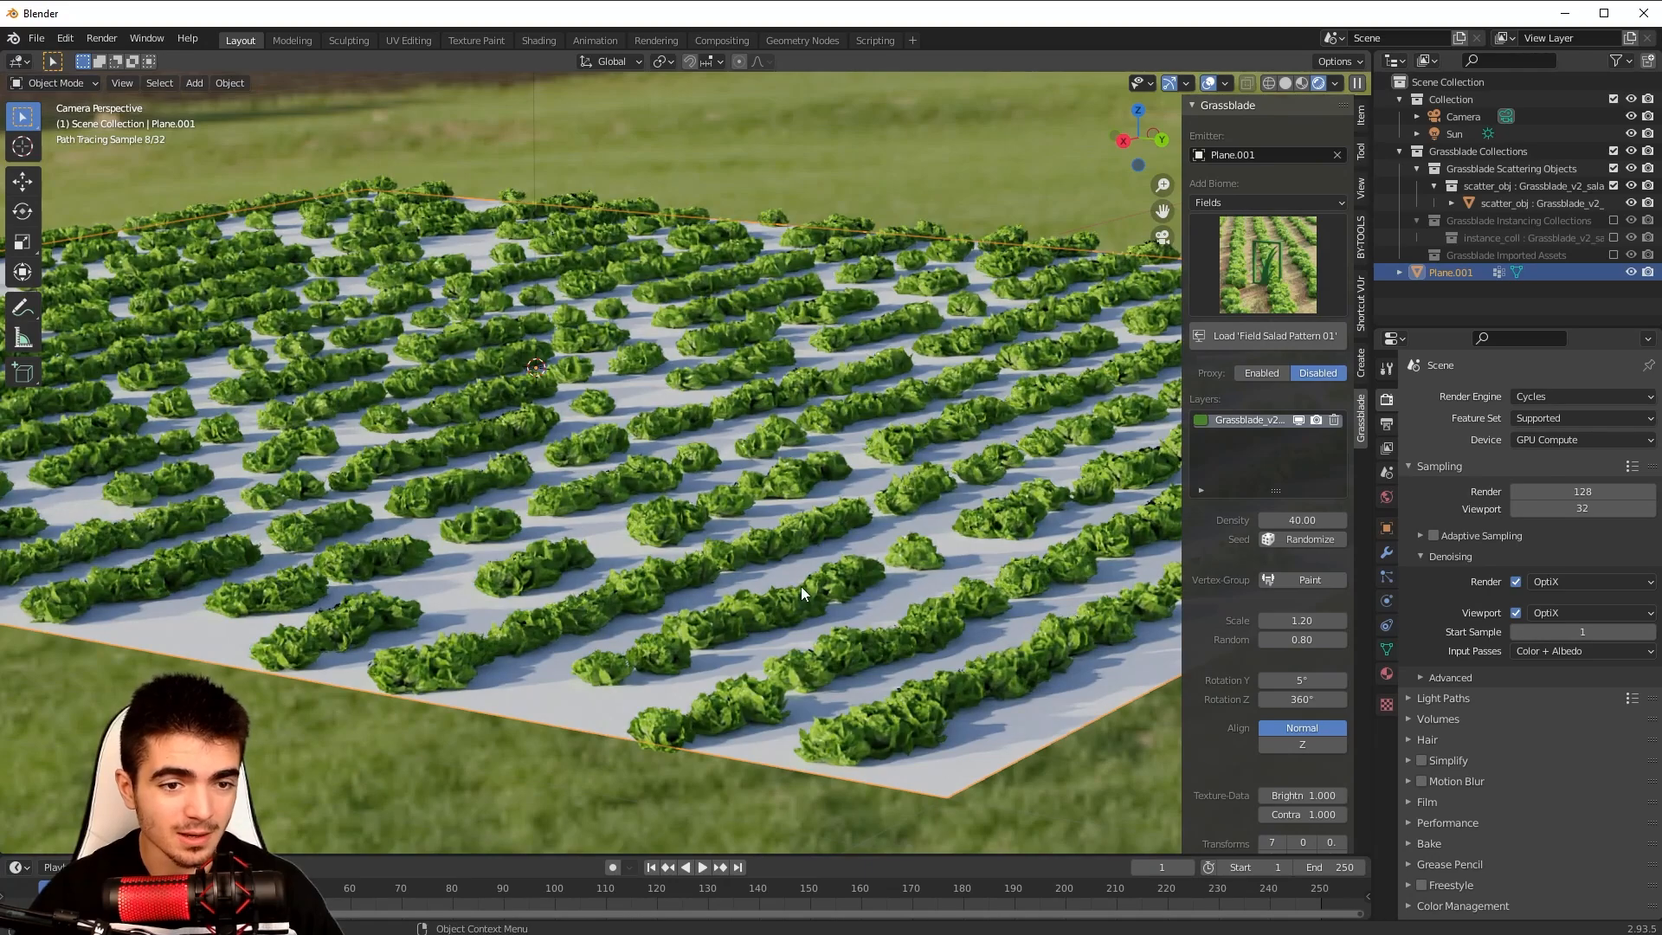
Add the Mulch 08 biome from the Mulch category to the plane, keeping the salad layer.
left_click(1271, 260)
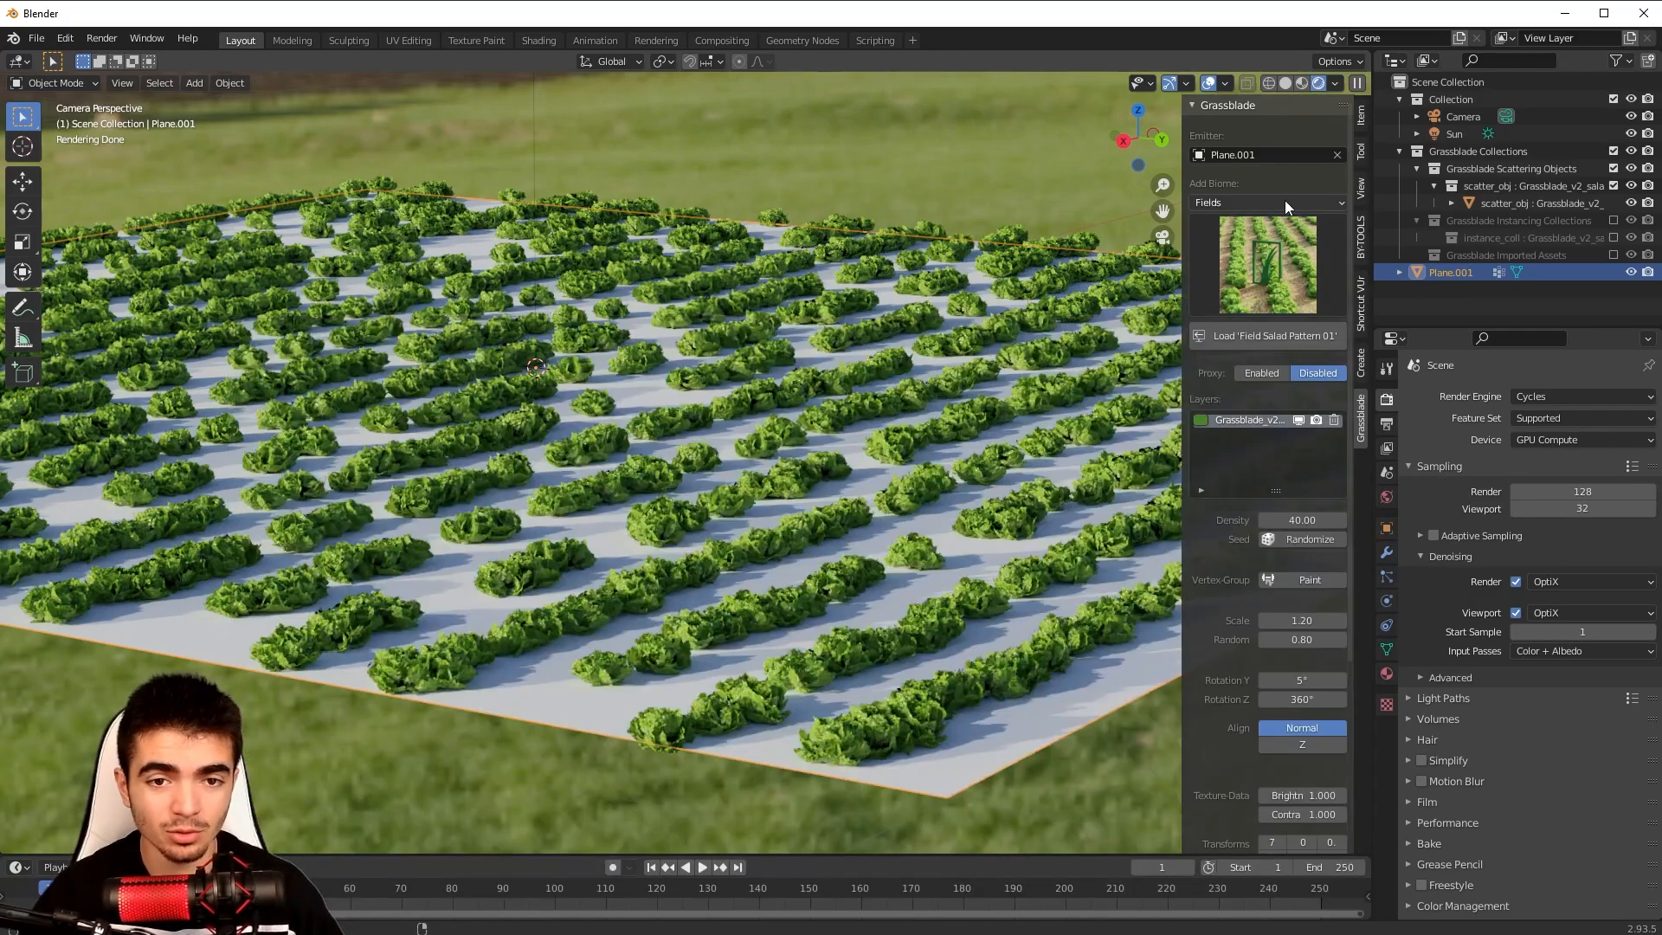
left_click(1257, 202)
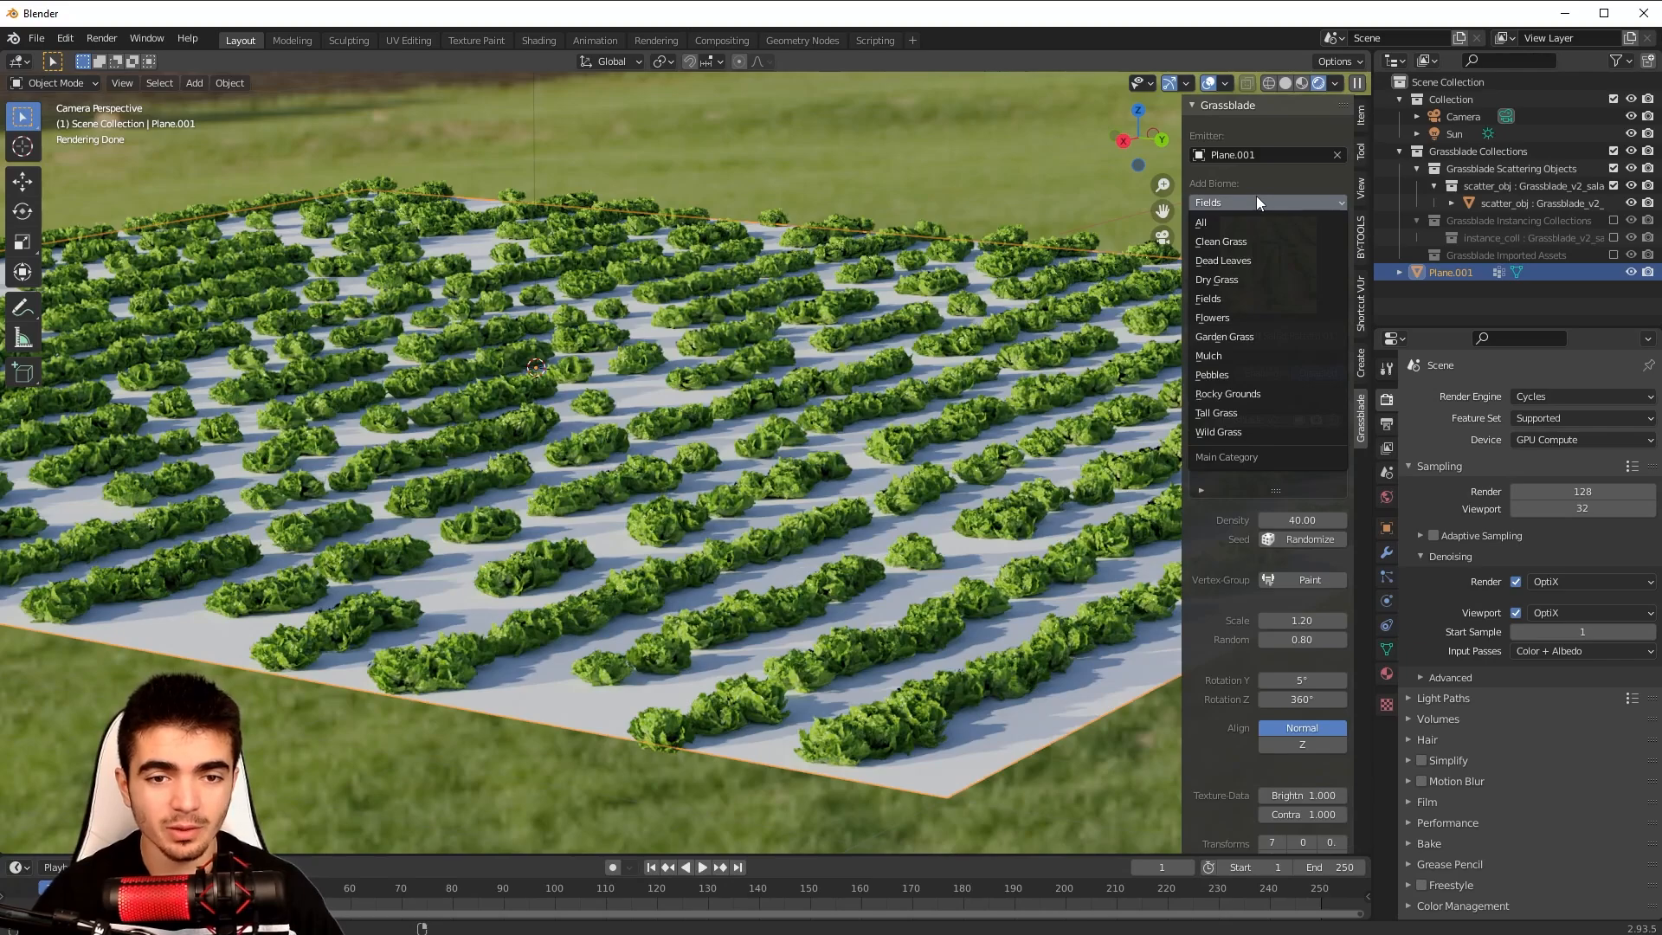
left_click(1223, 355)
scroll(900, 474, "down", 2)
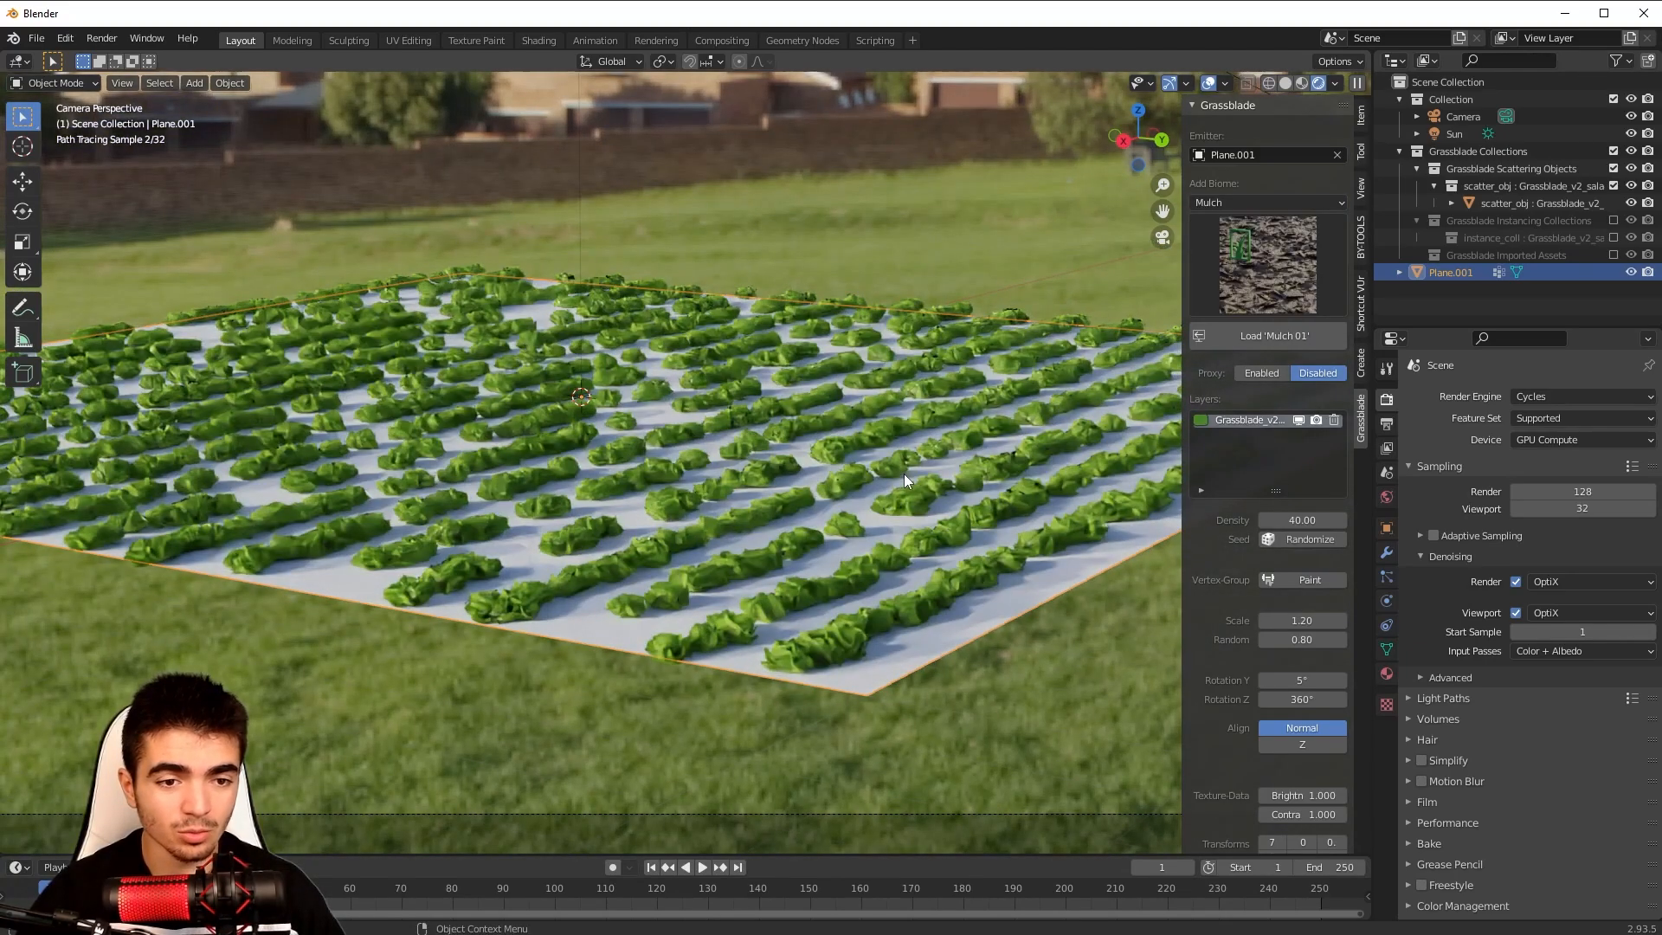
left_click(1255, 285)
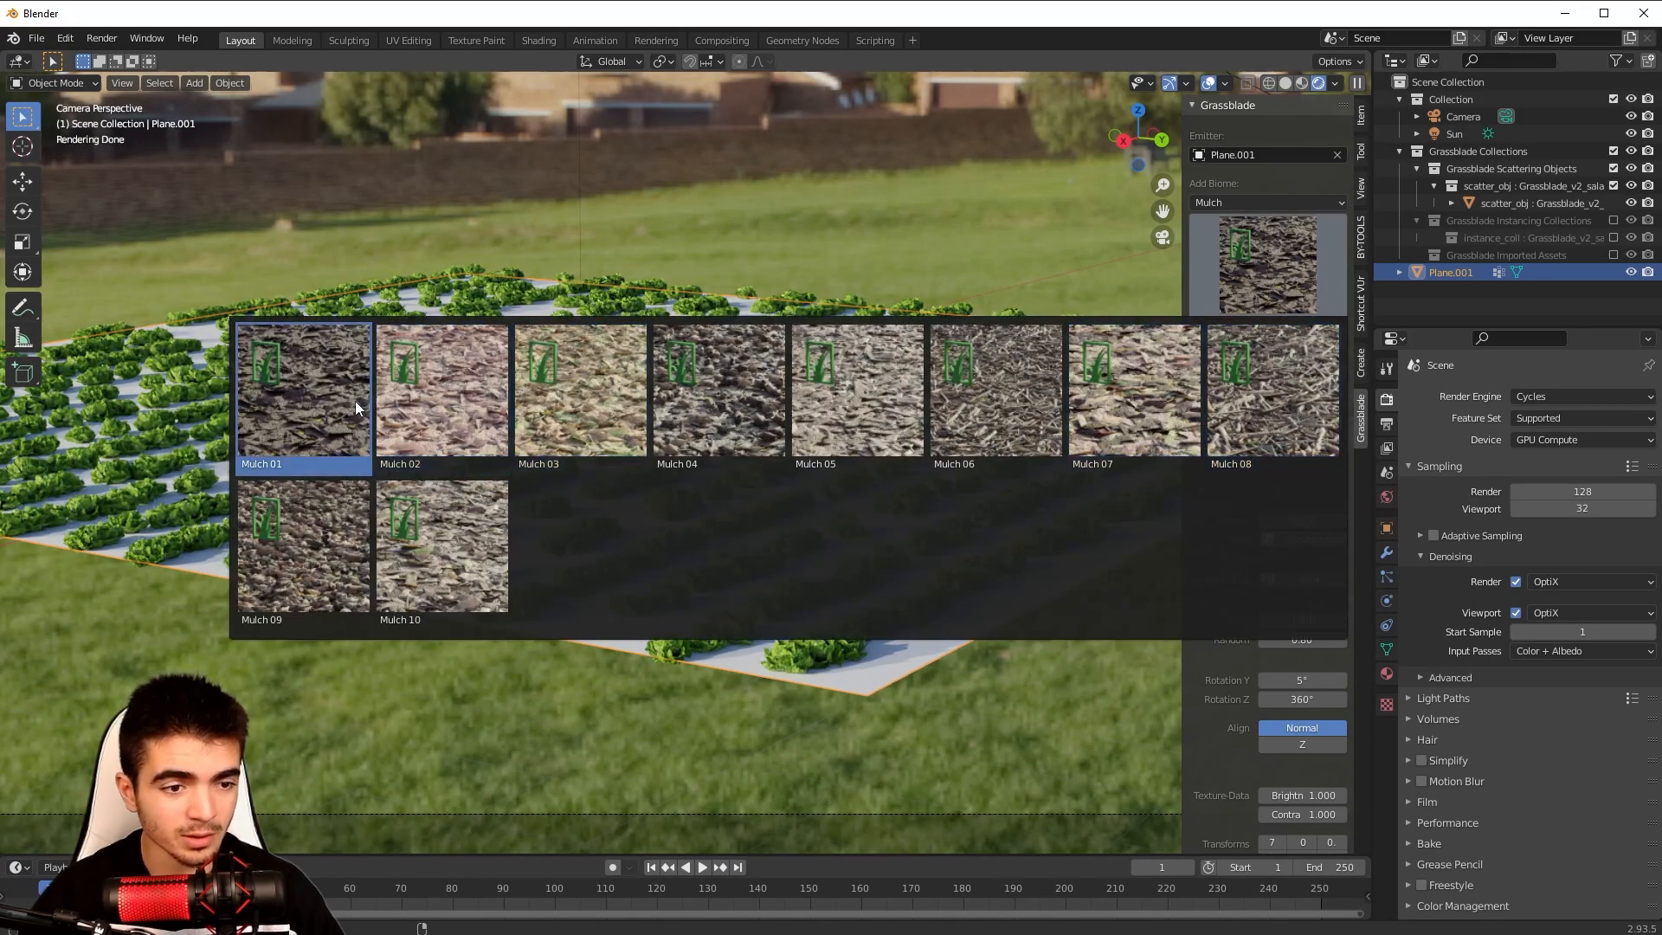
left_click(1269, 367)
left_click(1279, 334)
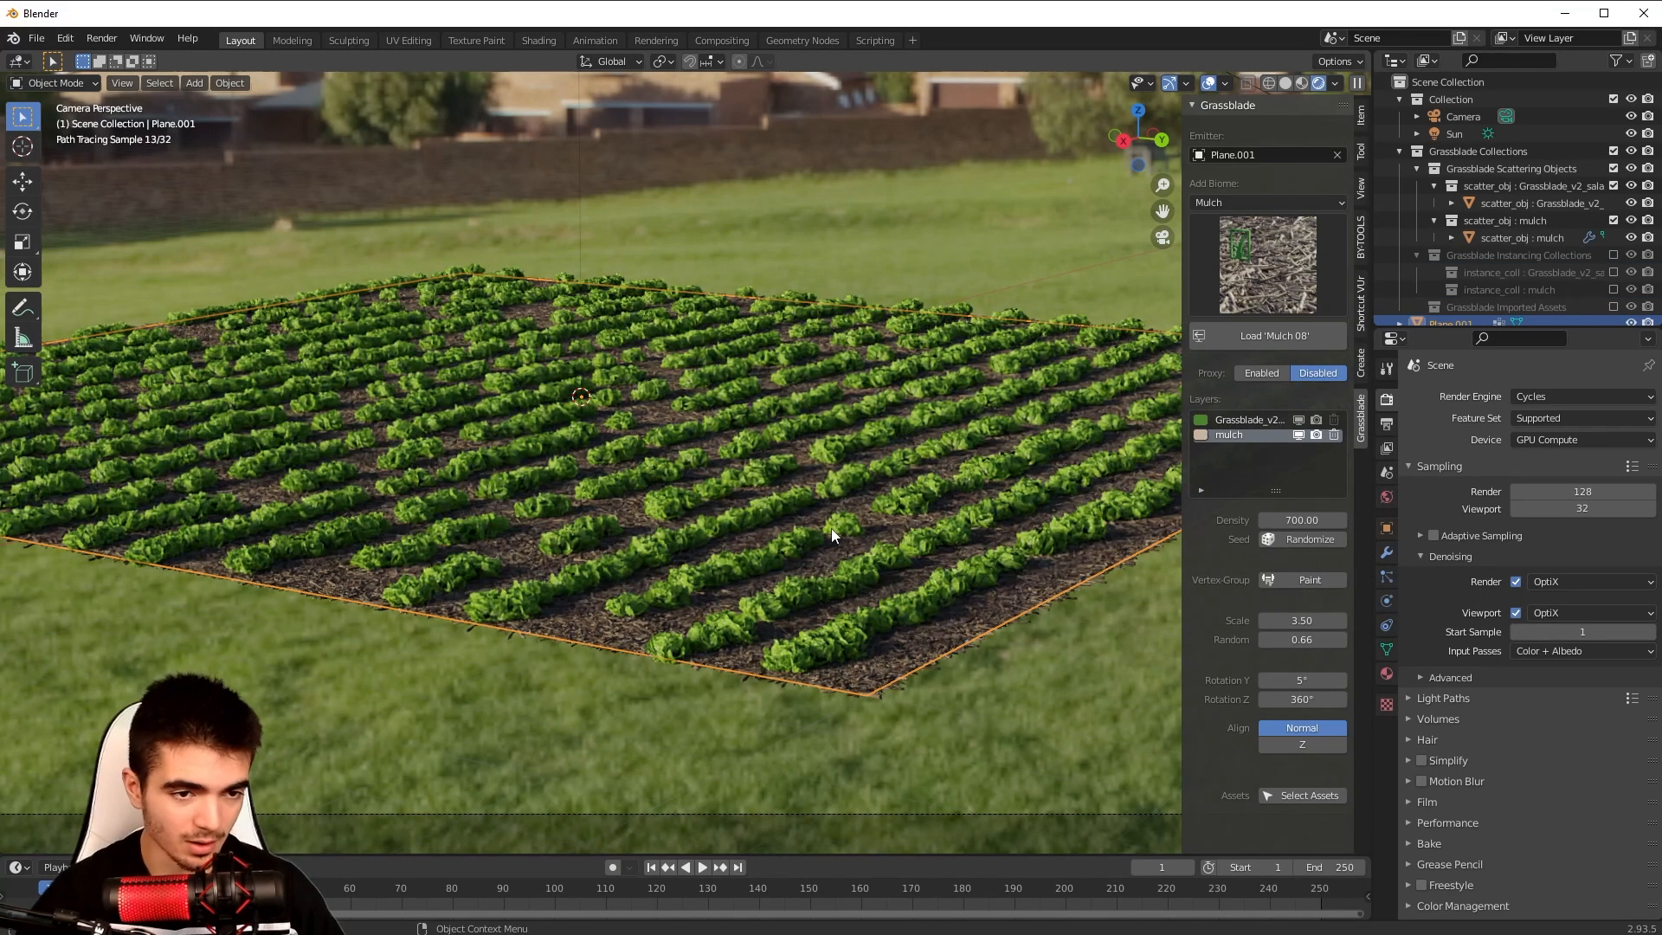
Inspect the salad rows and the mulch between them at close range and from farther away.
middle_click_drag(828, 615, 746, 471)
scroll(746, 471, "up", 10)
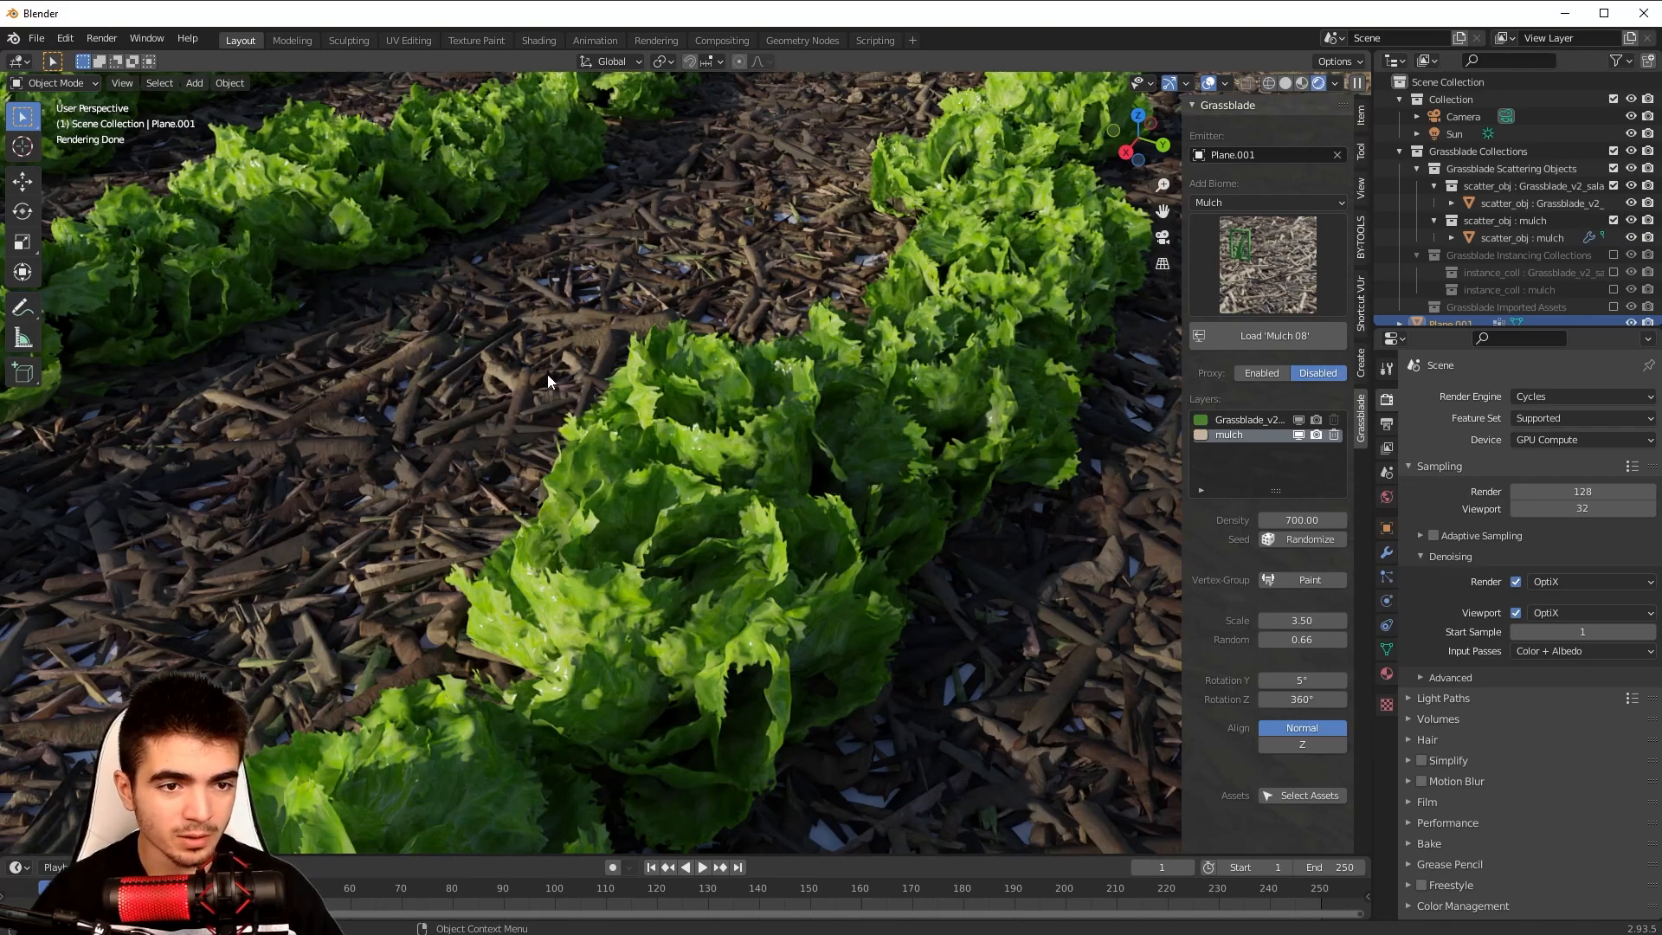
scroll(775, 597, "down", 5)
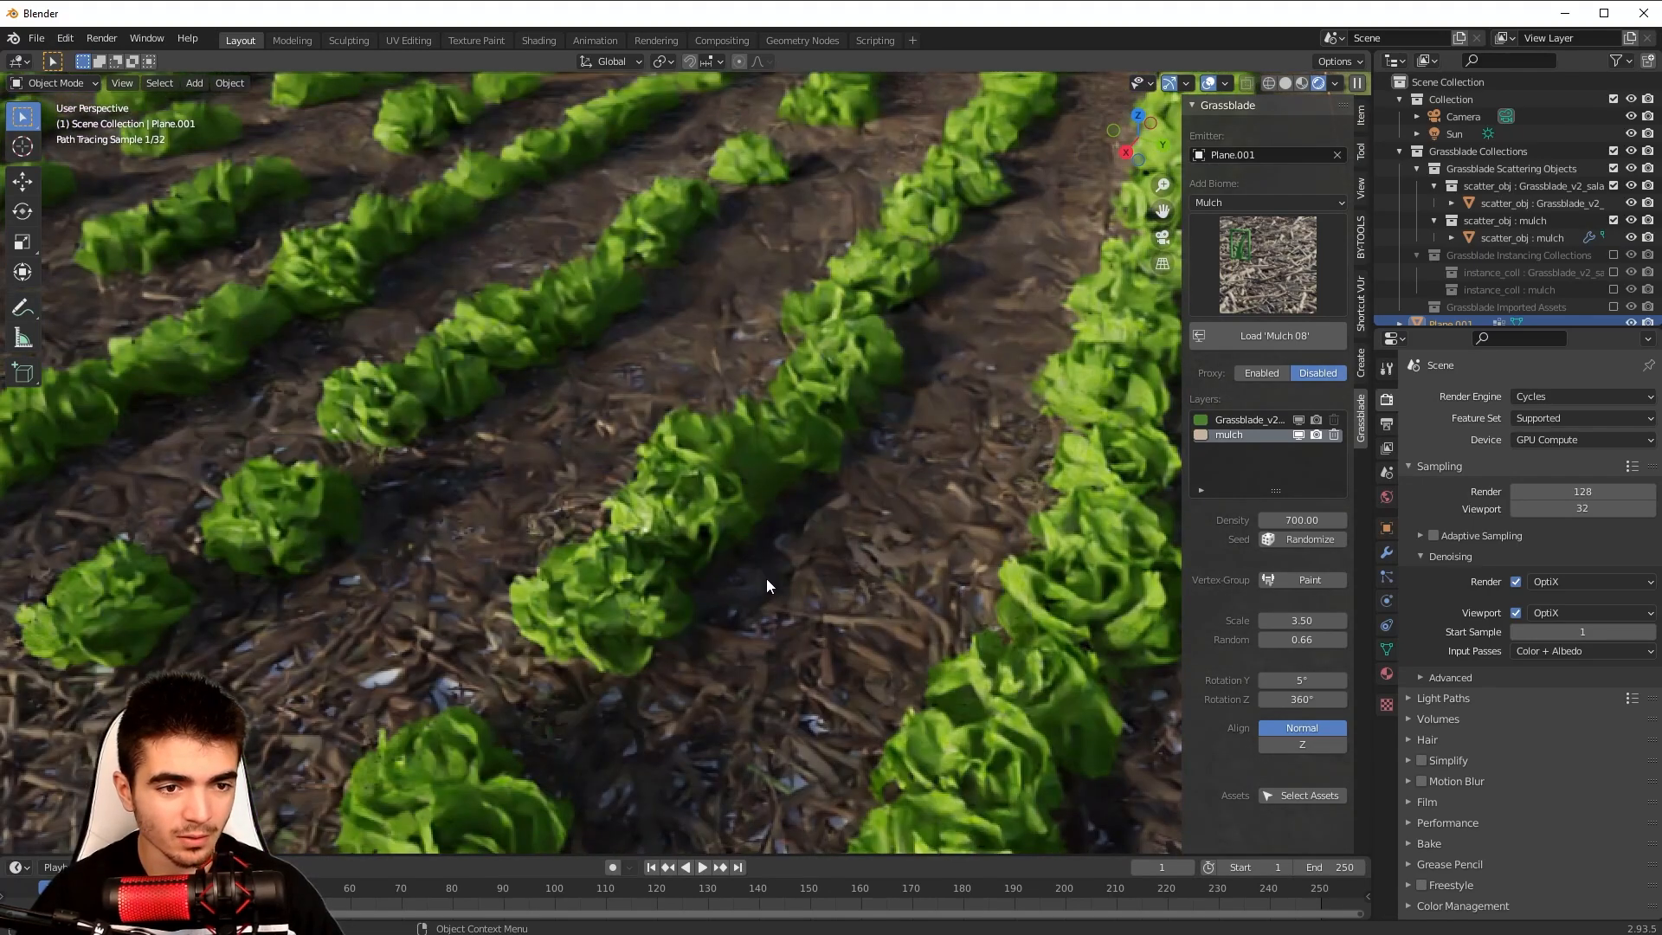
scroll(743, 529, "up", 6)
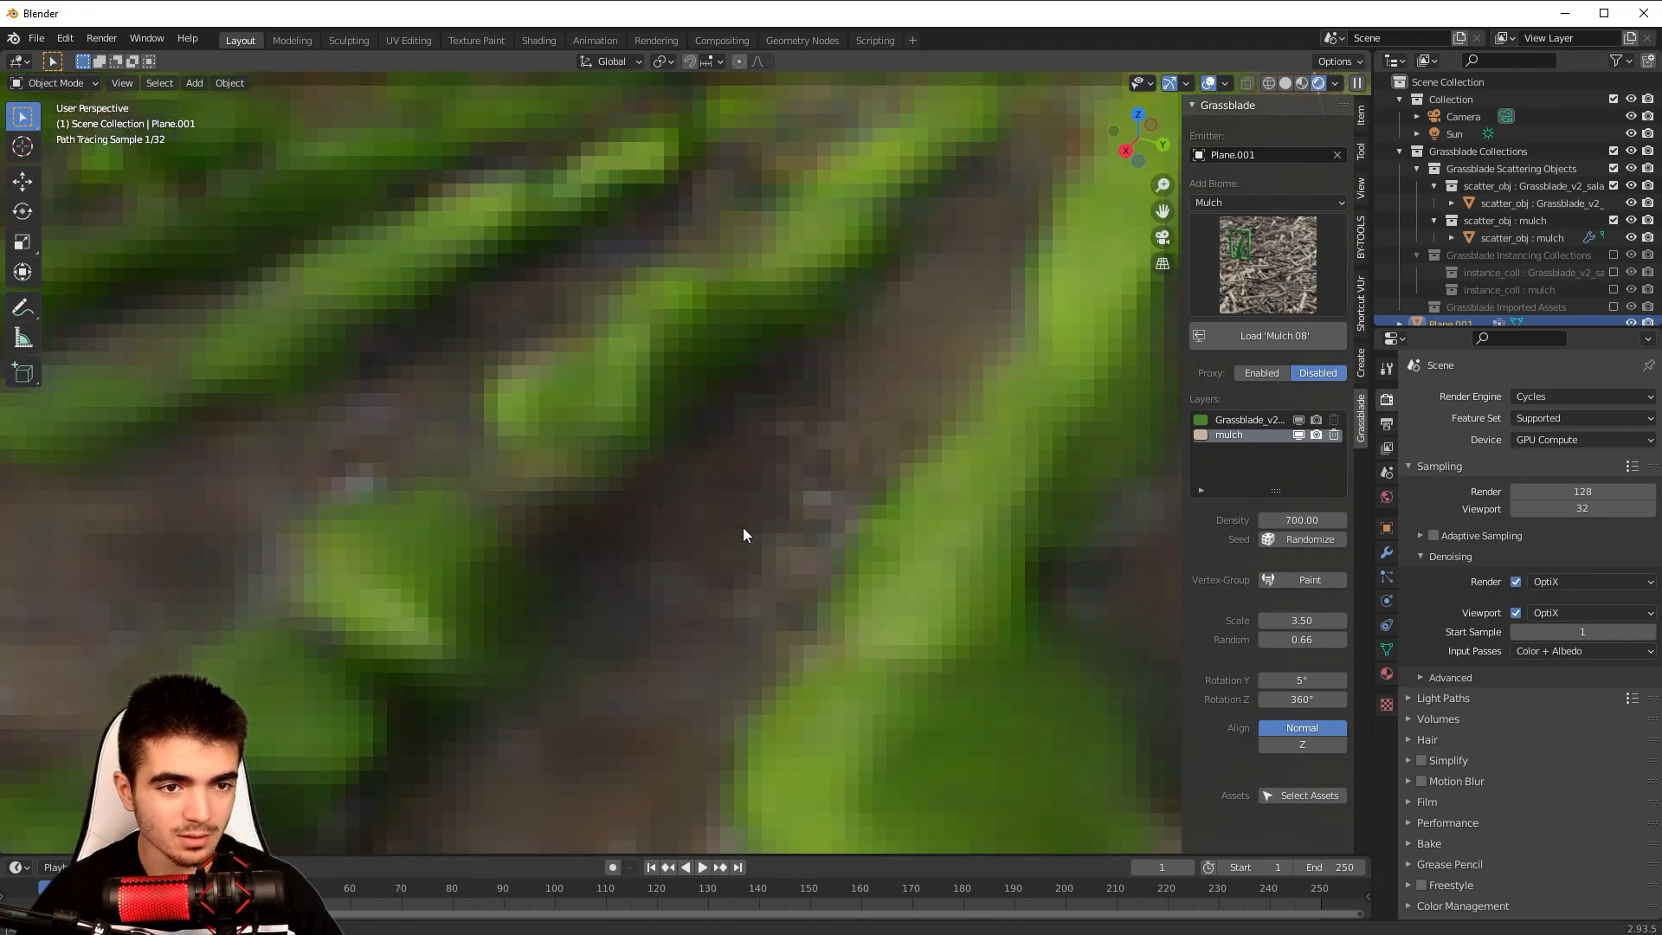
scroll(741, 525, "down", 6)
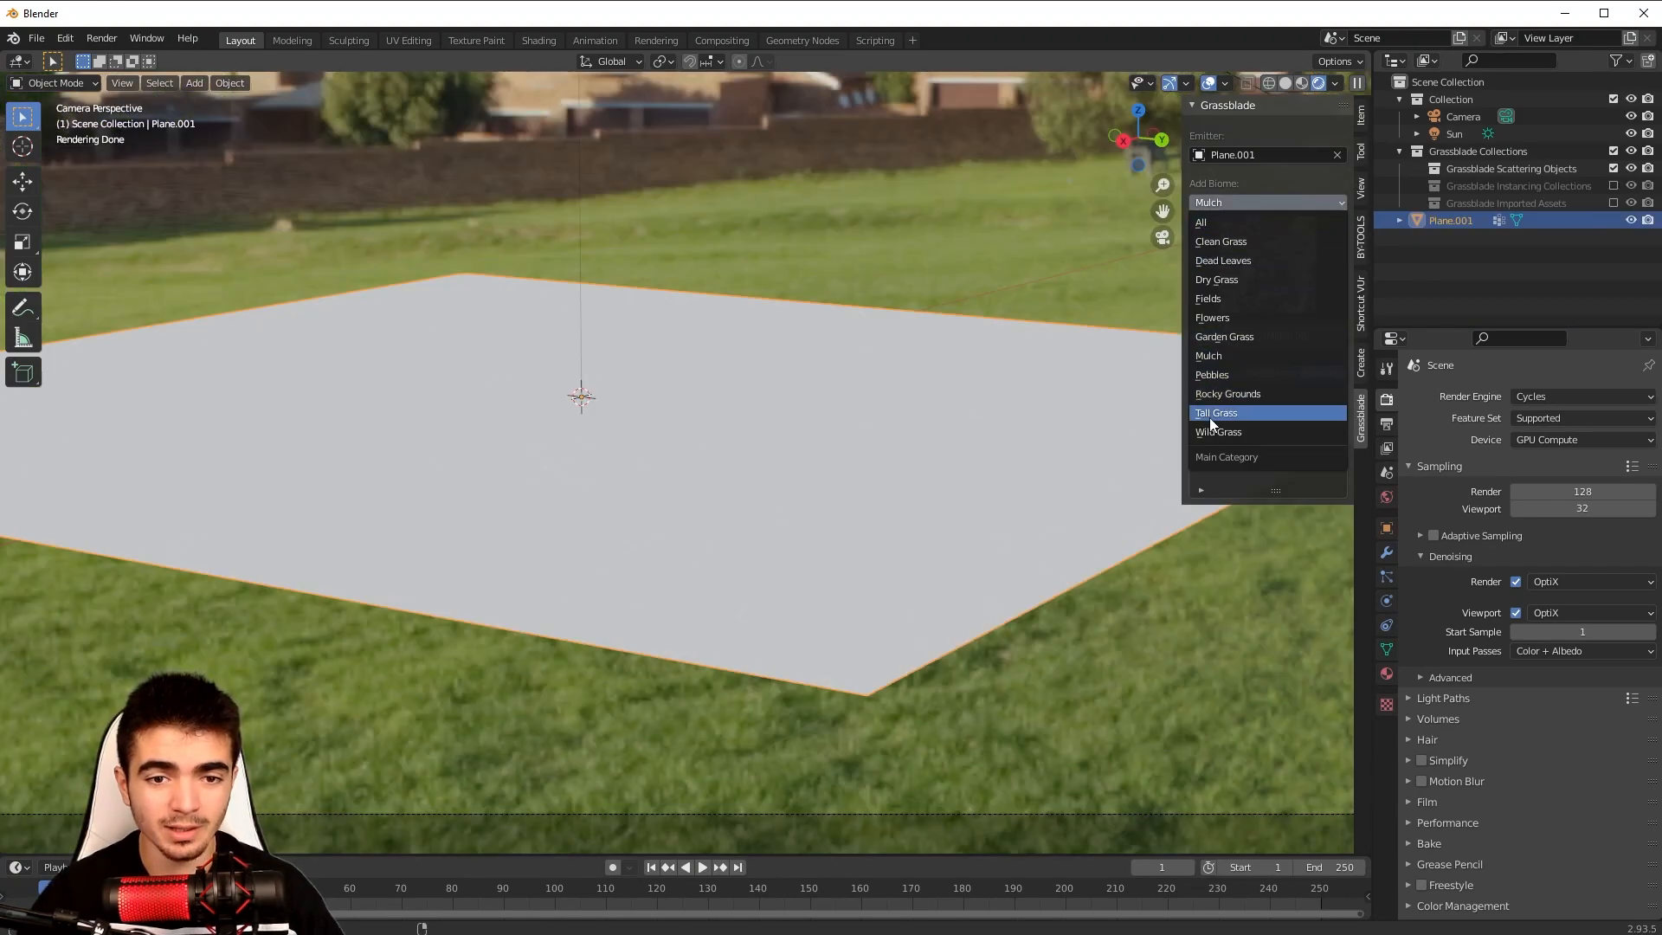
Load the Wild Natural Field 05 biome from the Tall Grass category onto the plane.
left_click(1244, 412)
left_click(1272, 279)
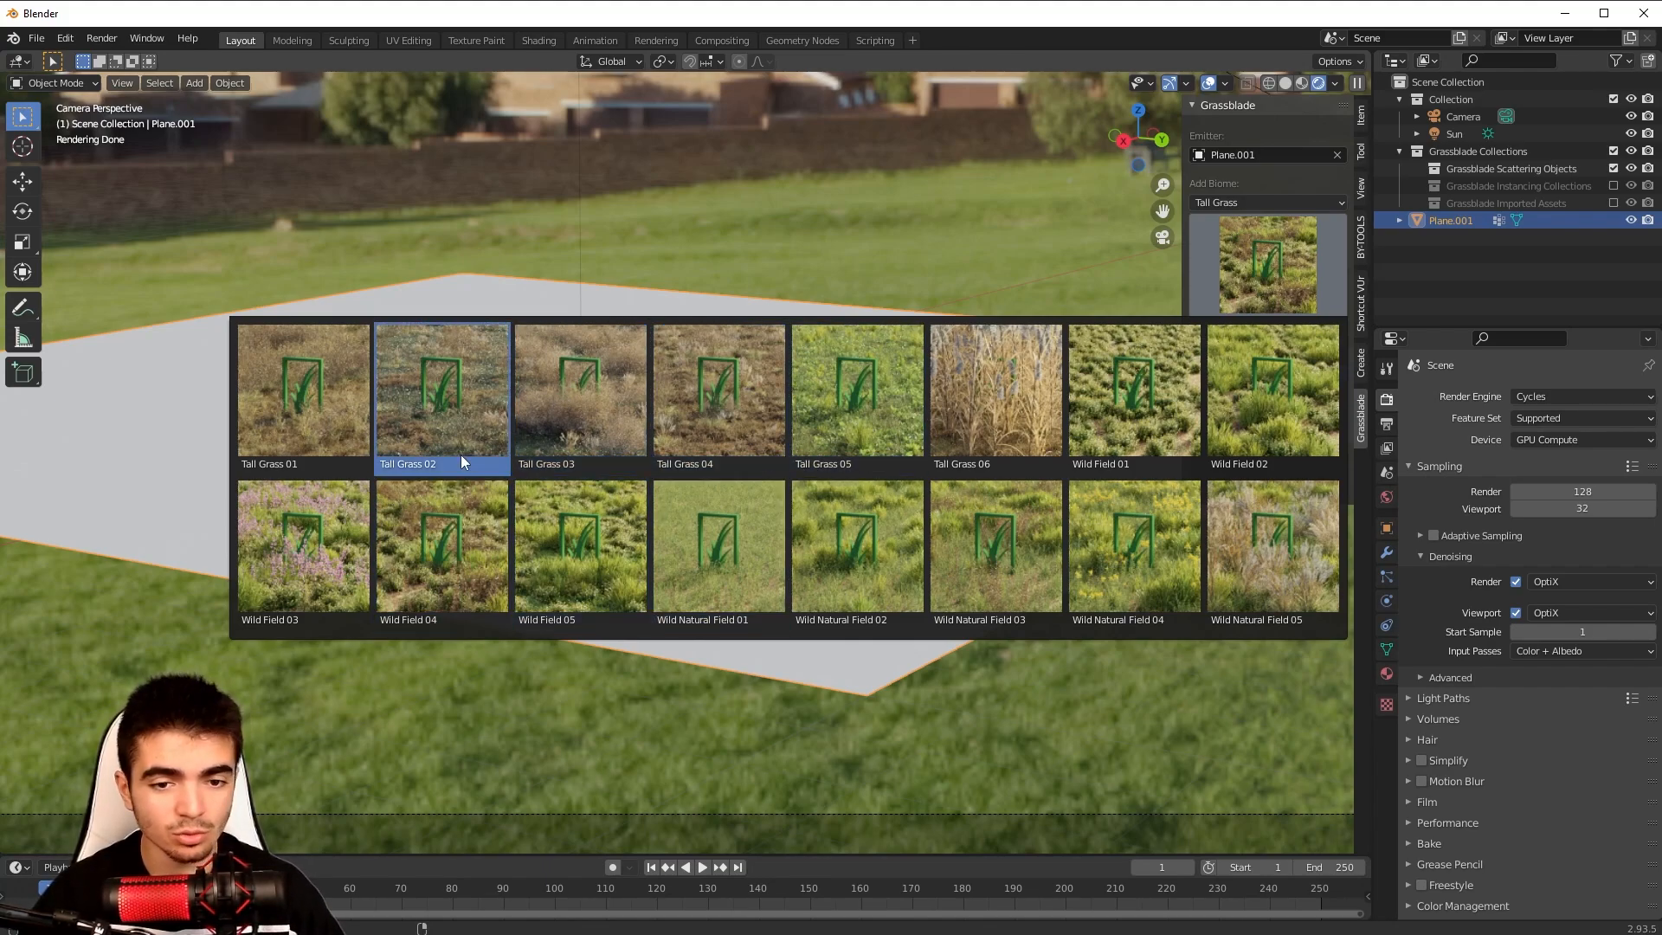
left_click(1253, 522)
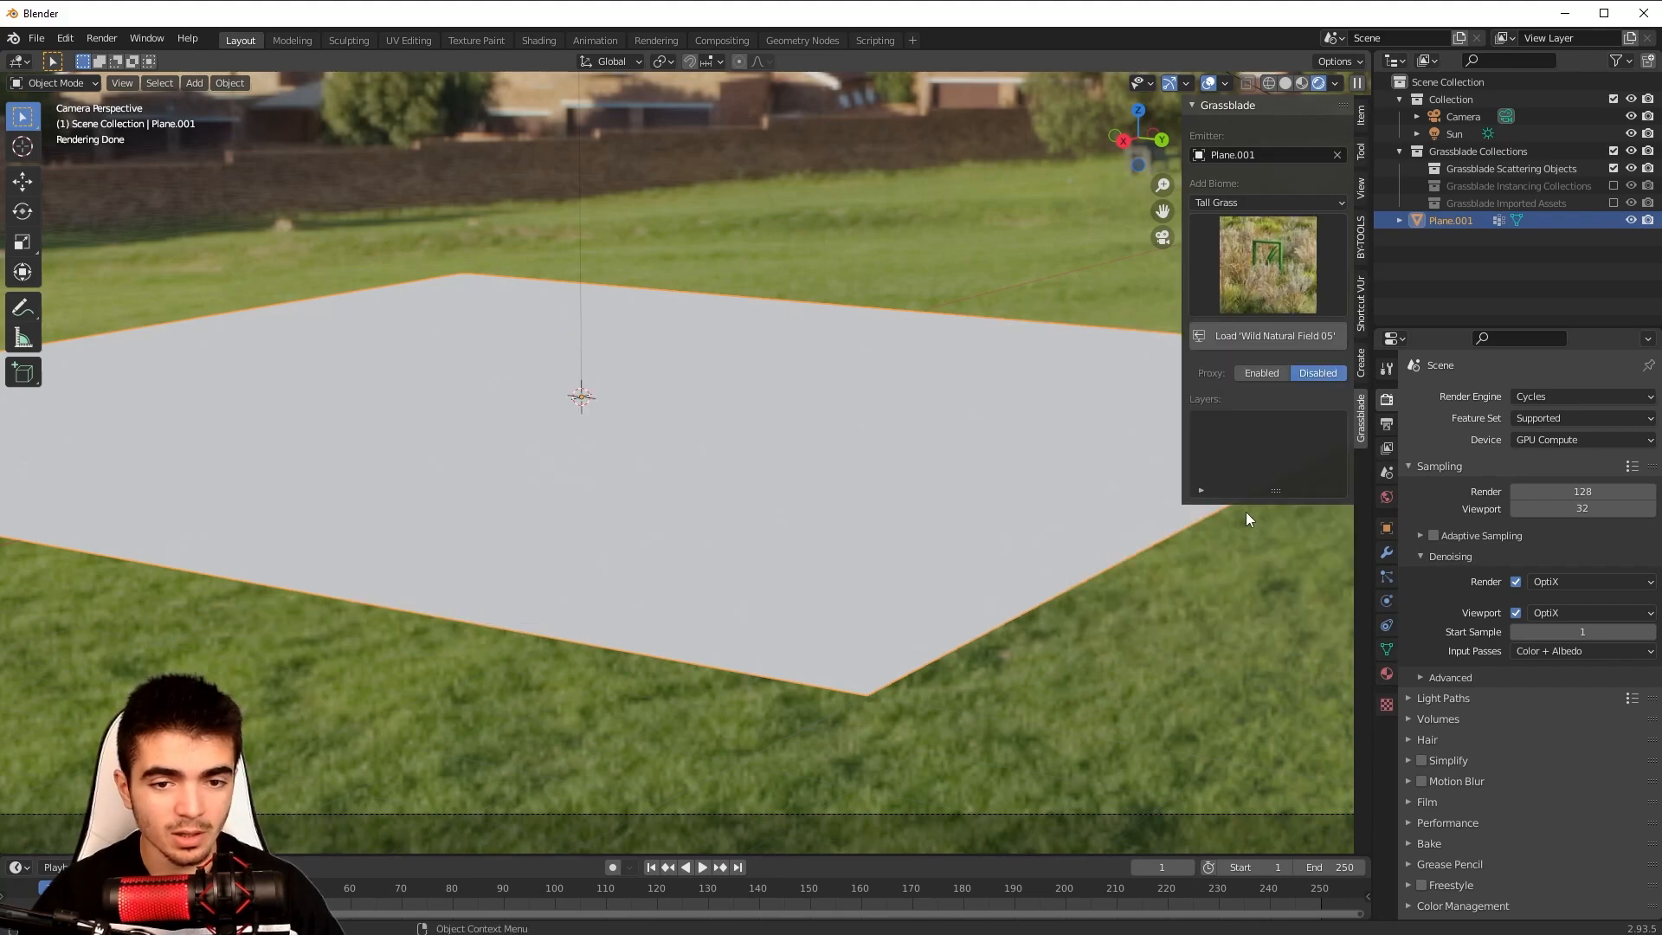
left_click(1260, 338)
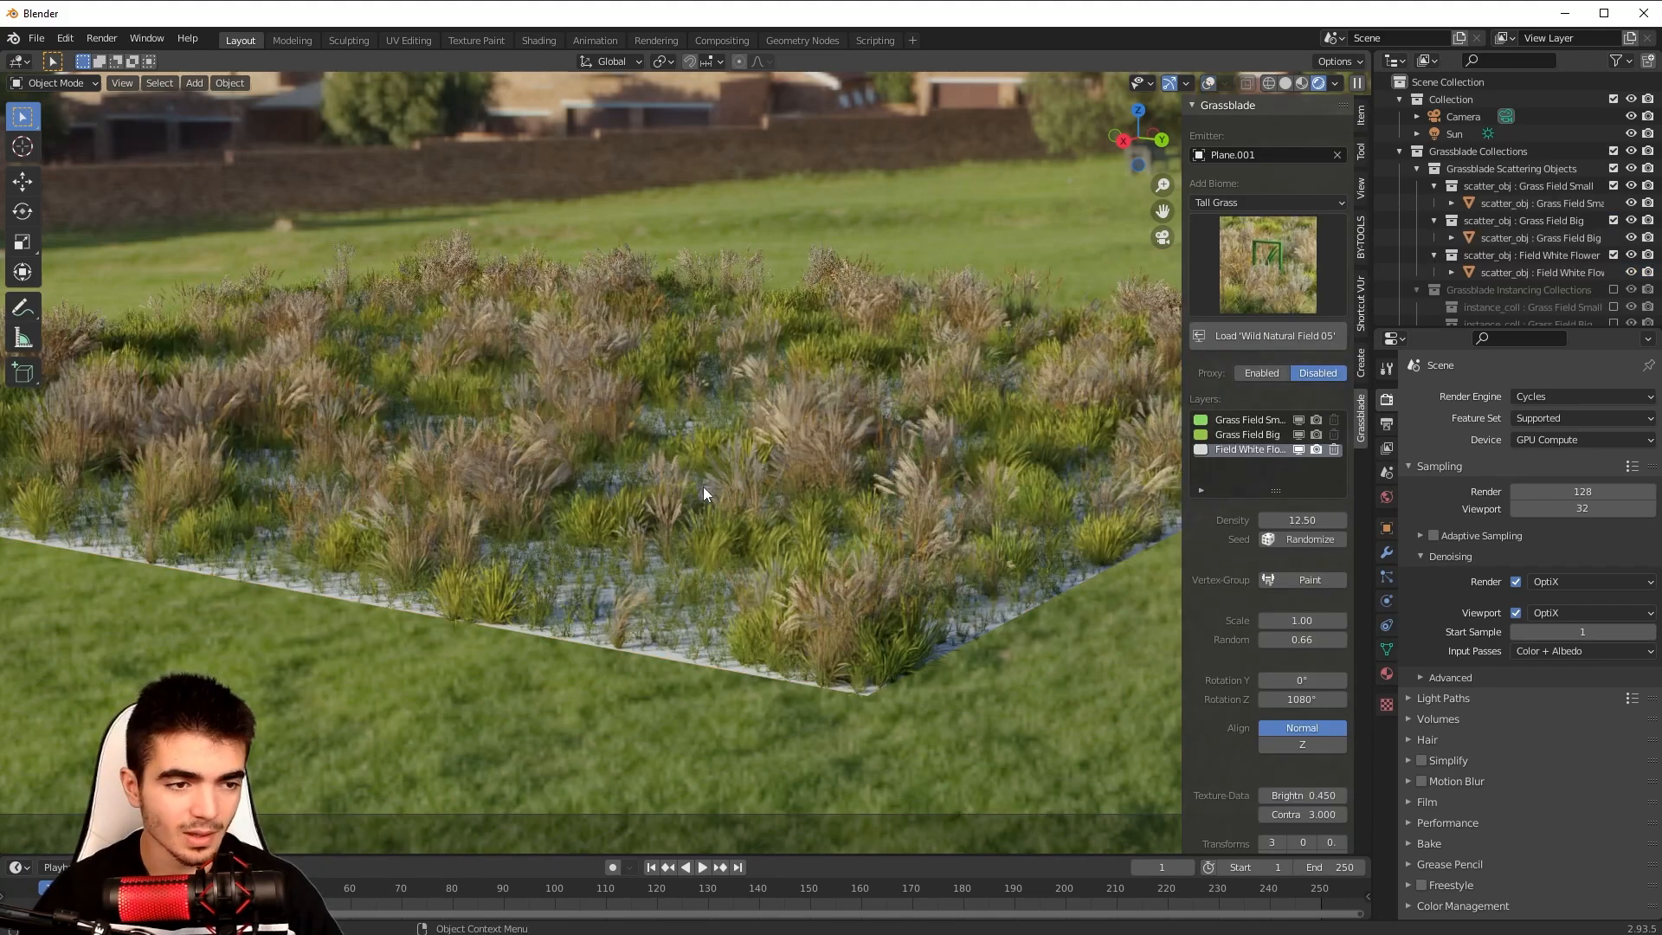
Inspect the scattered tall grass field from a lower angle, at close range and from farther away.
mouse_move(827, 497)
middle_mouse_down()
mouse_move(724, 543)
mouse_move(801, 516)
middle_mouse_up()
scroll(724, 544, "up", 5)
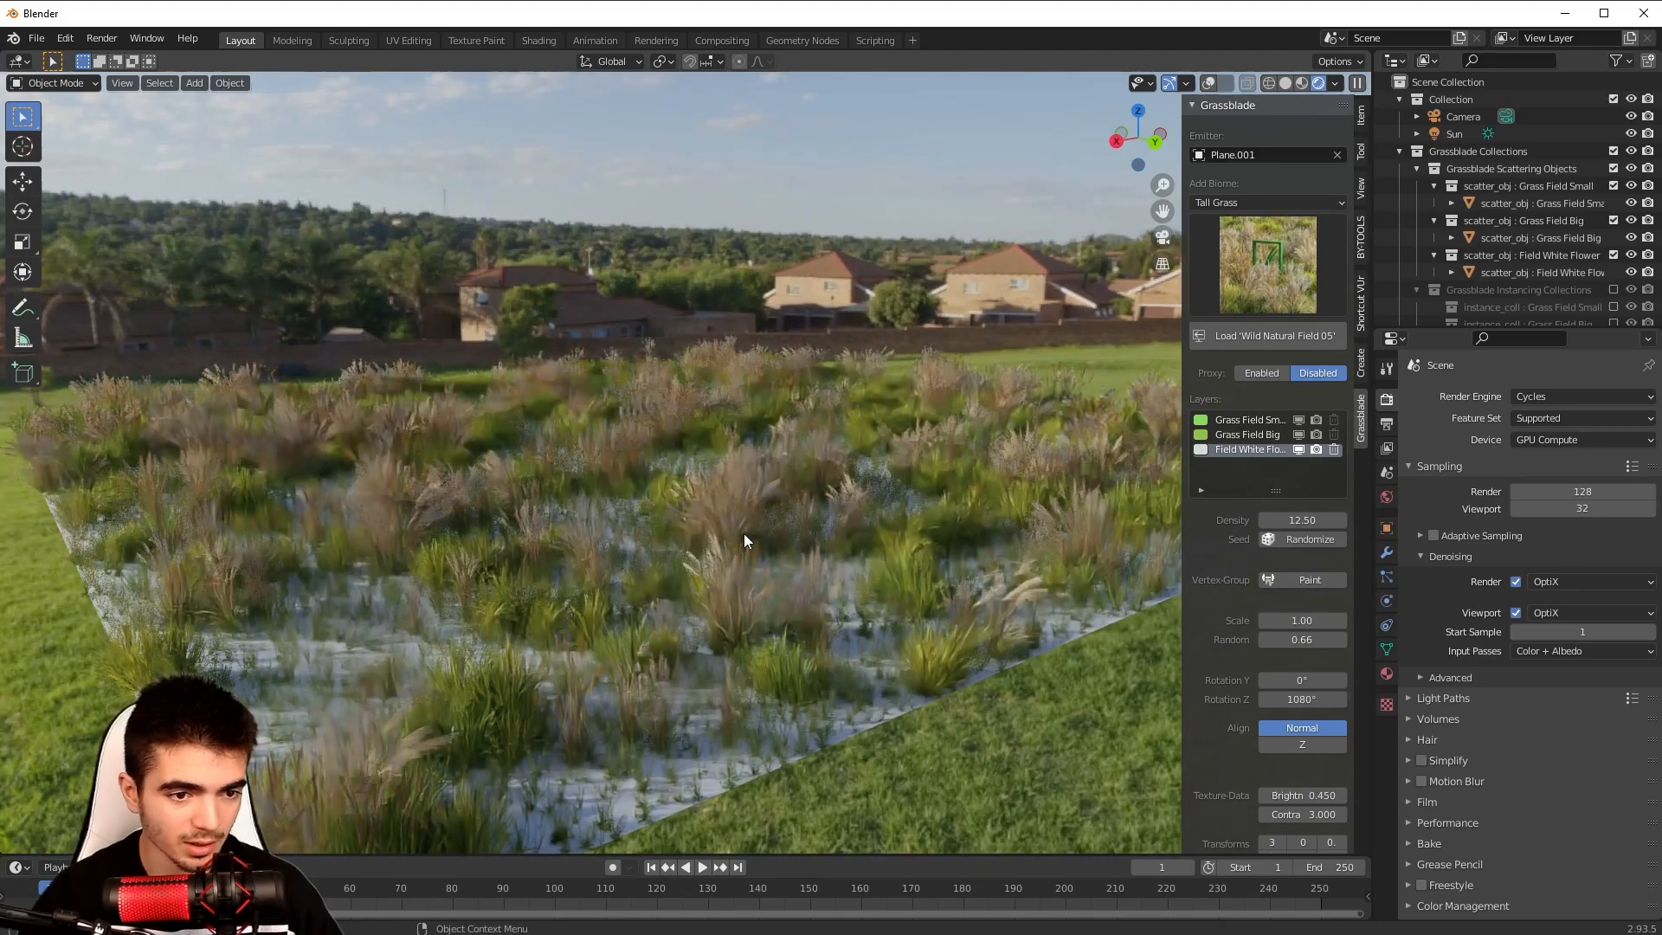
scroll(741, 536, "up", 3)
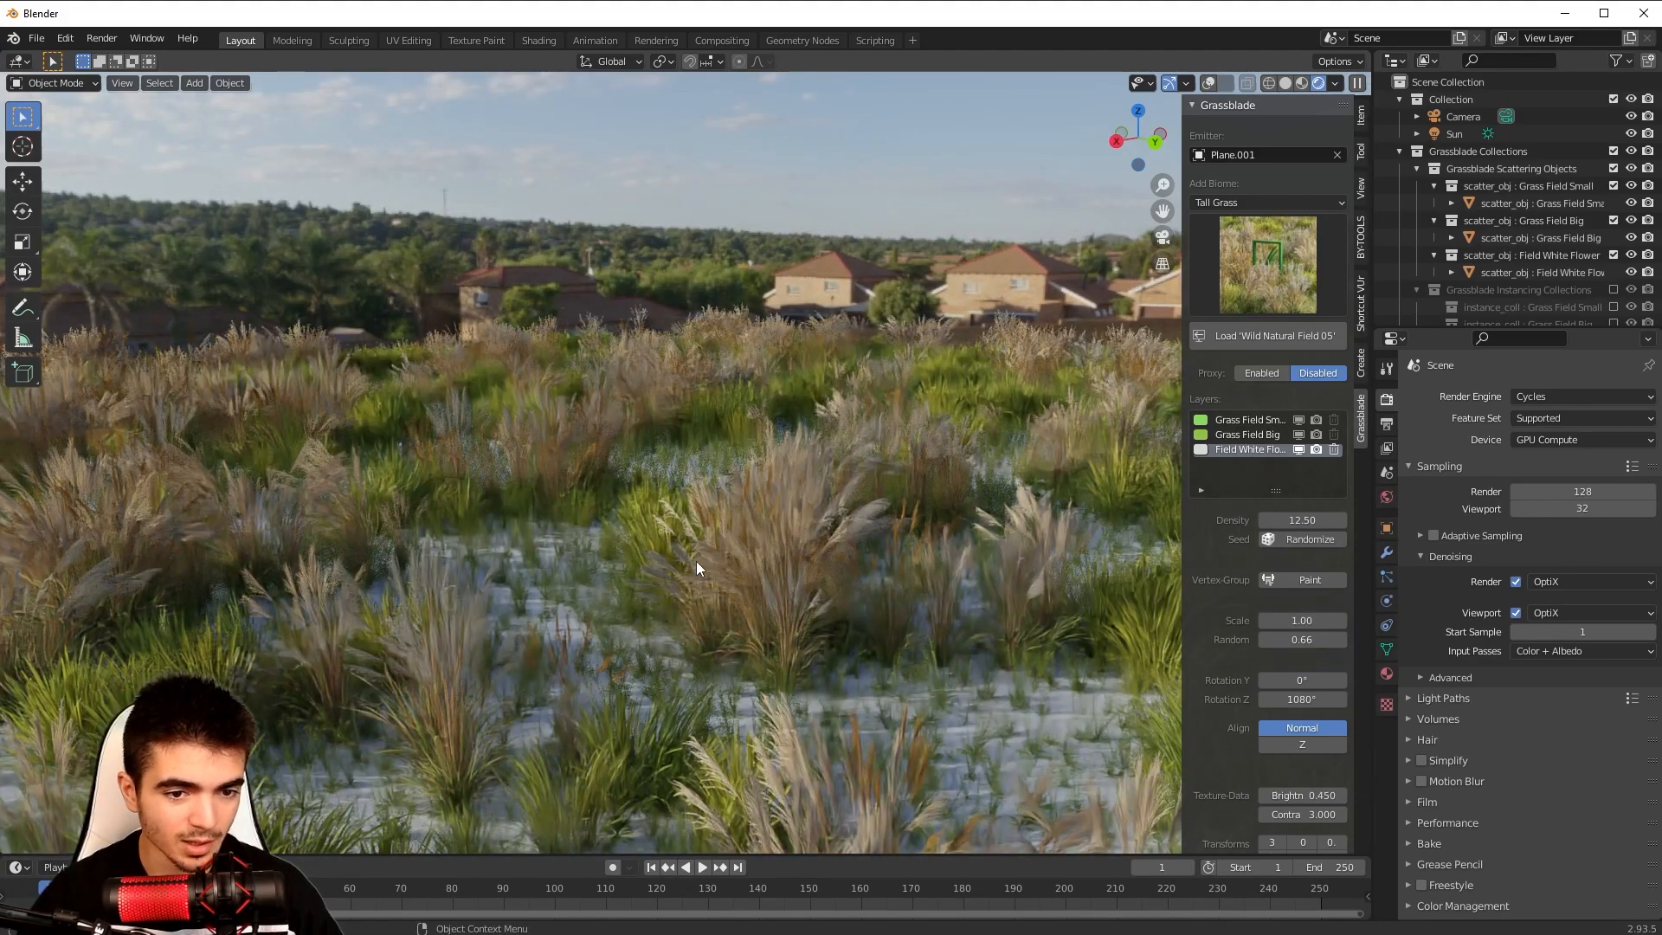
scroll(859, 592, "down", 1)
scroll(827, 599, "up", 1)
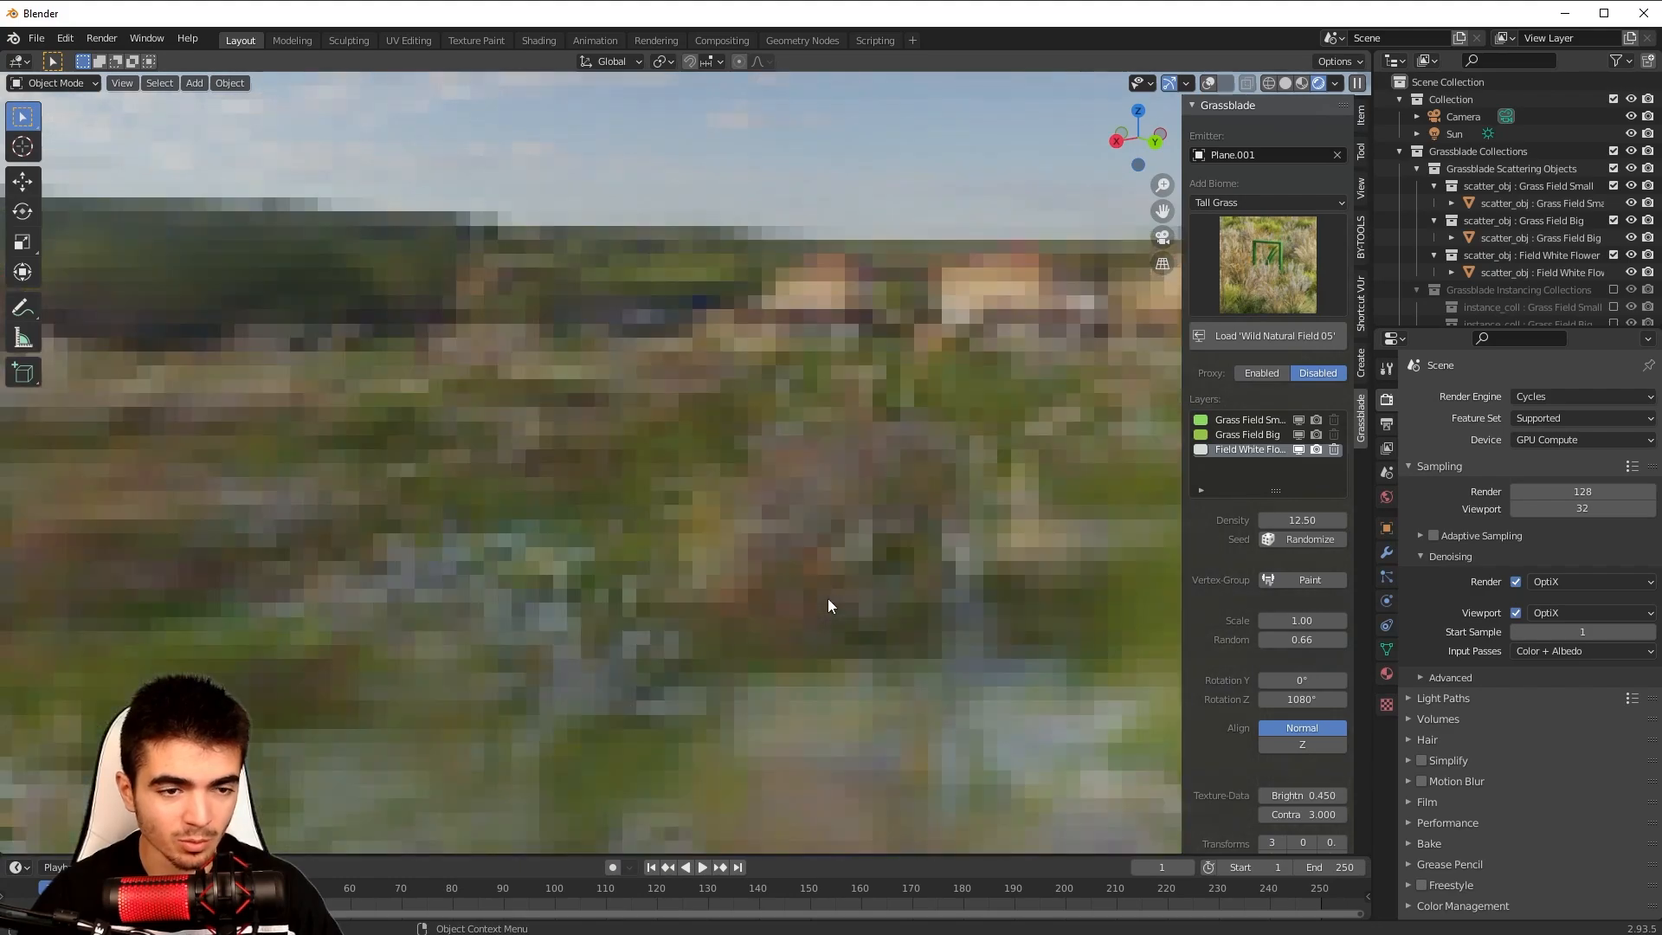
scroll(904, 474, "down", 3)
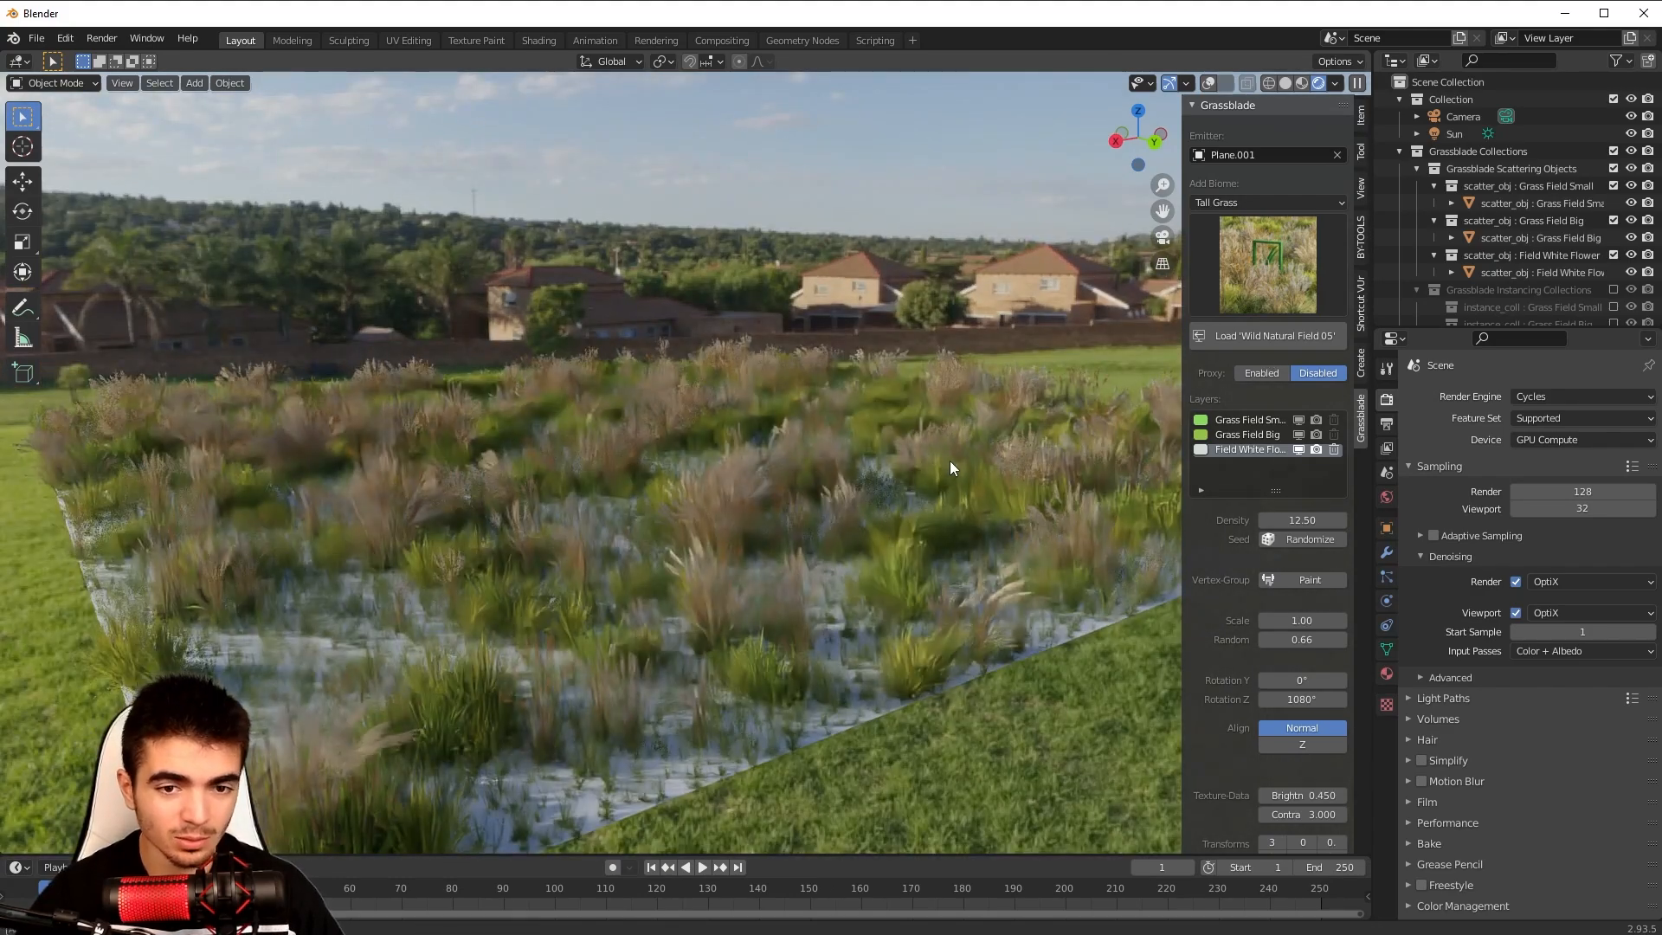
scroll(1039, 450, "up", 2)
Isolate the Grass Field Small, Grass Field Big and Field White Flower layers one at a time in the viewport, ending with all three shown.
left_click(1298, 449)
left_click(1298, 434)
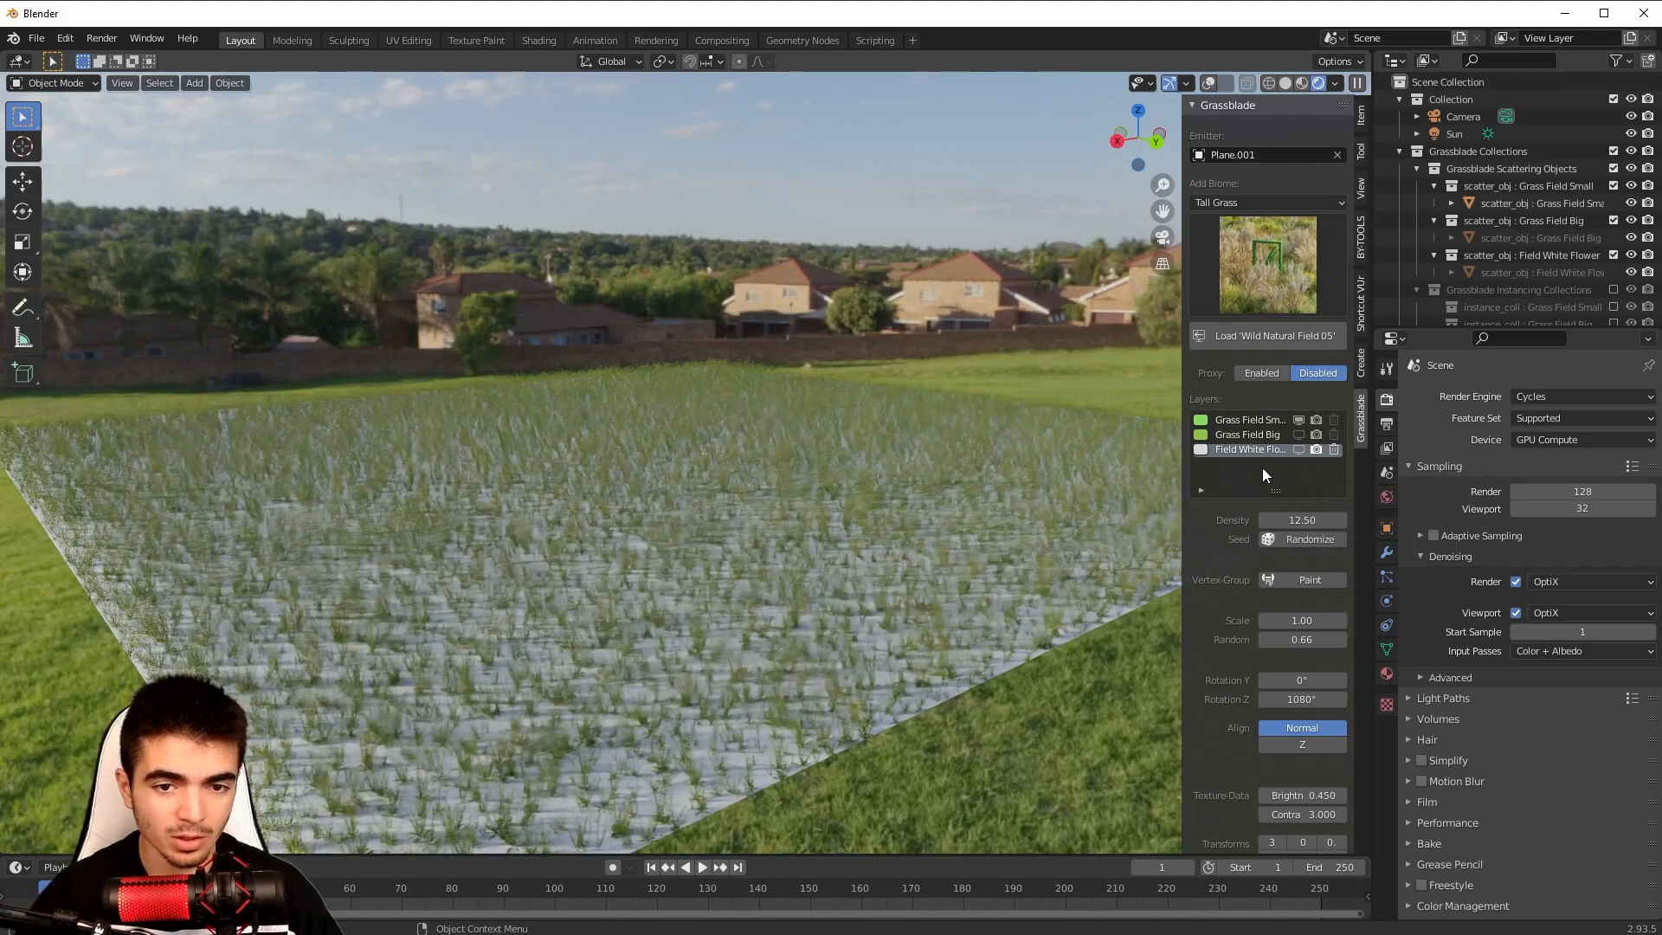
left_click(1298, 419)
left_click(1298, 433)
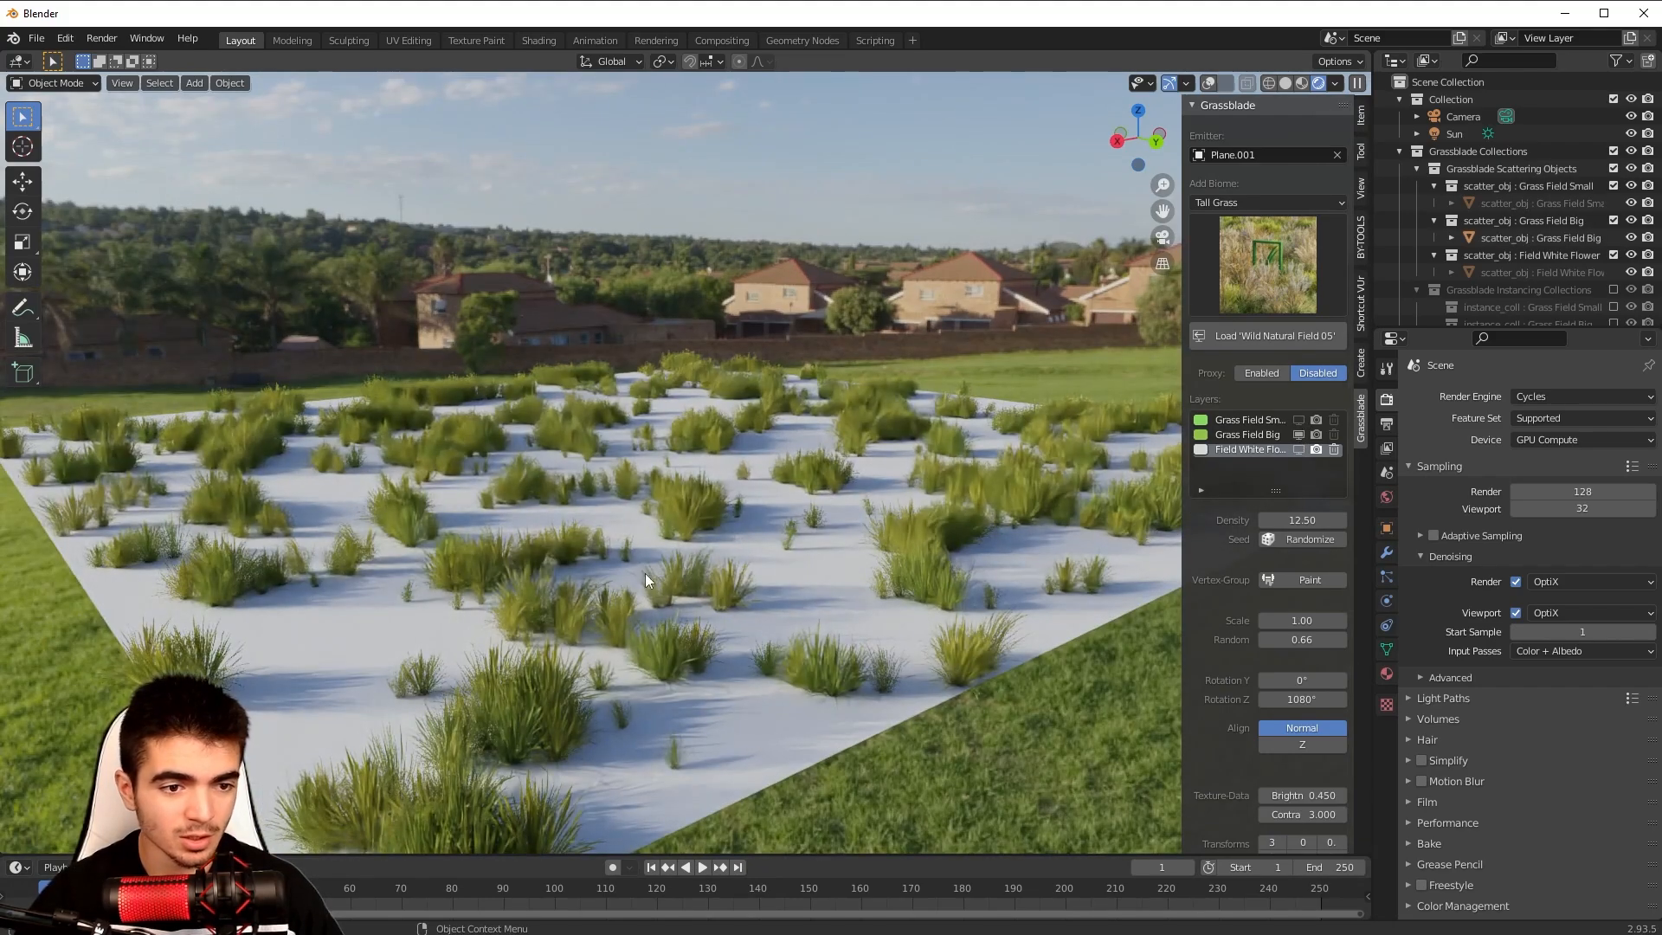
left_click(1296, 437)
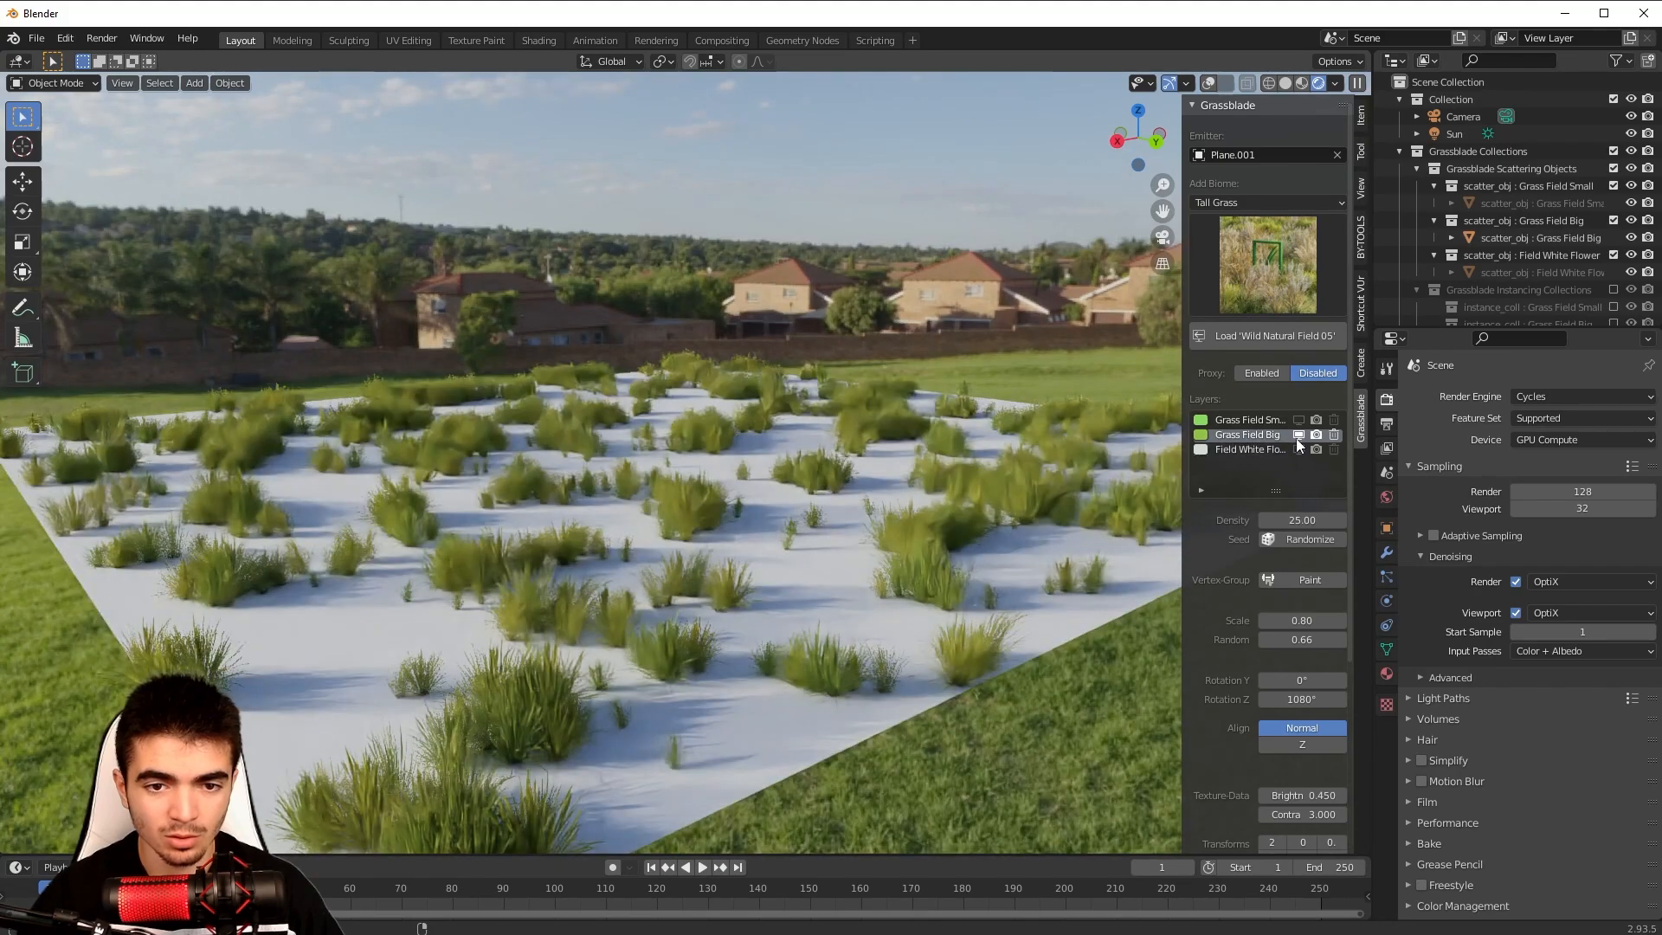
left_click(1298, 450)
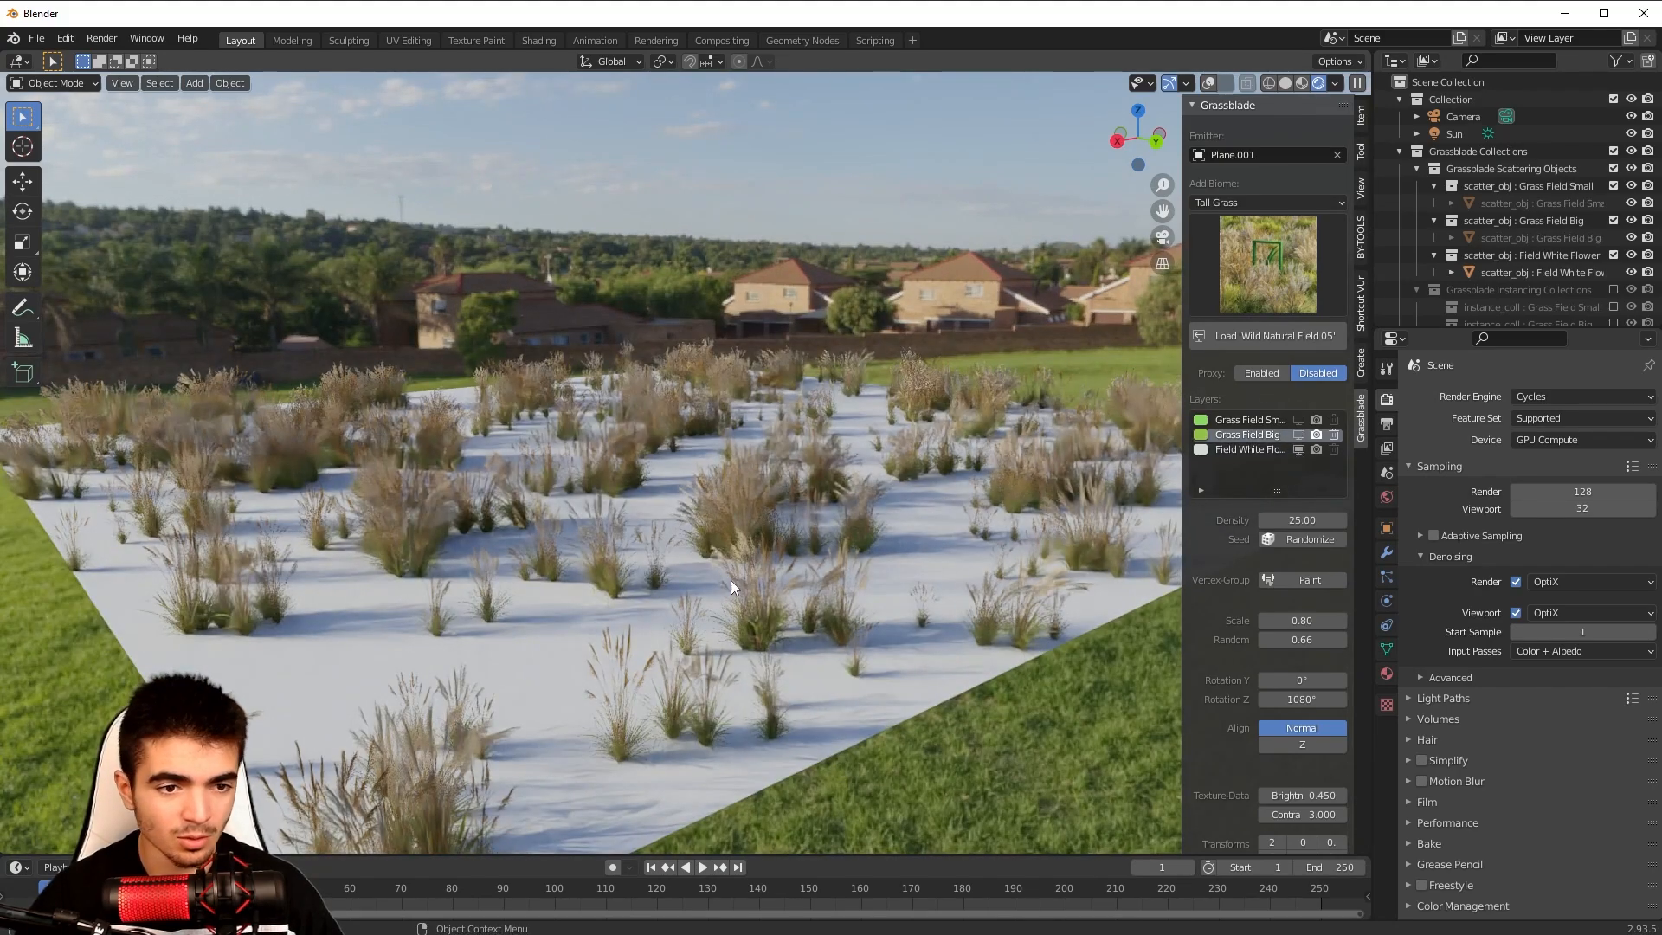
left_click(1298, 434)
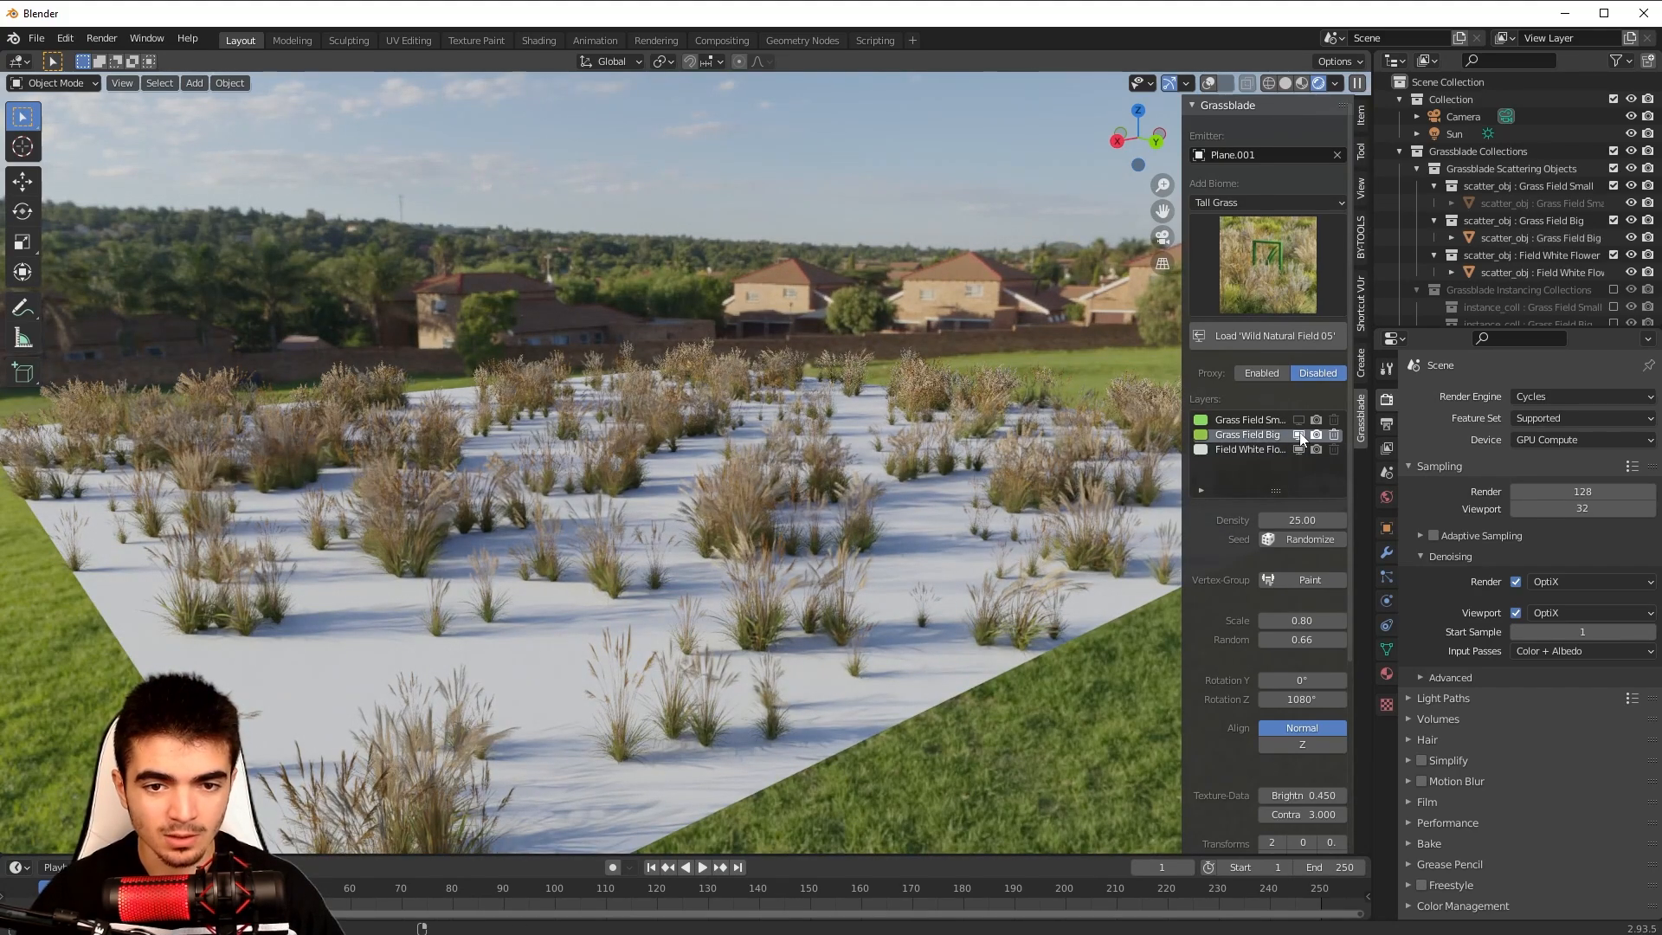
left_click(1299, 418)
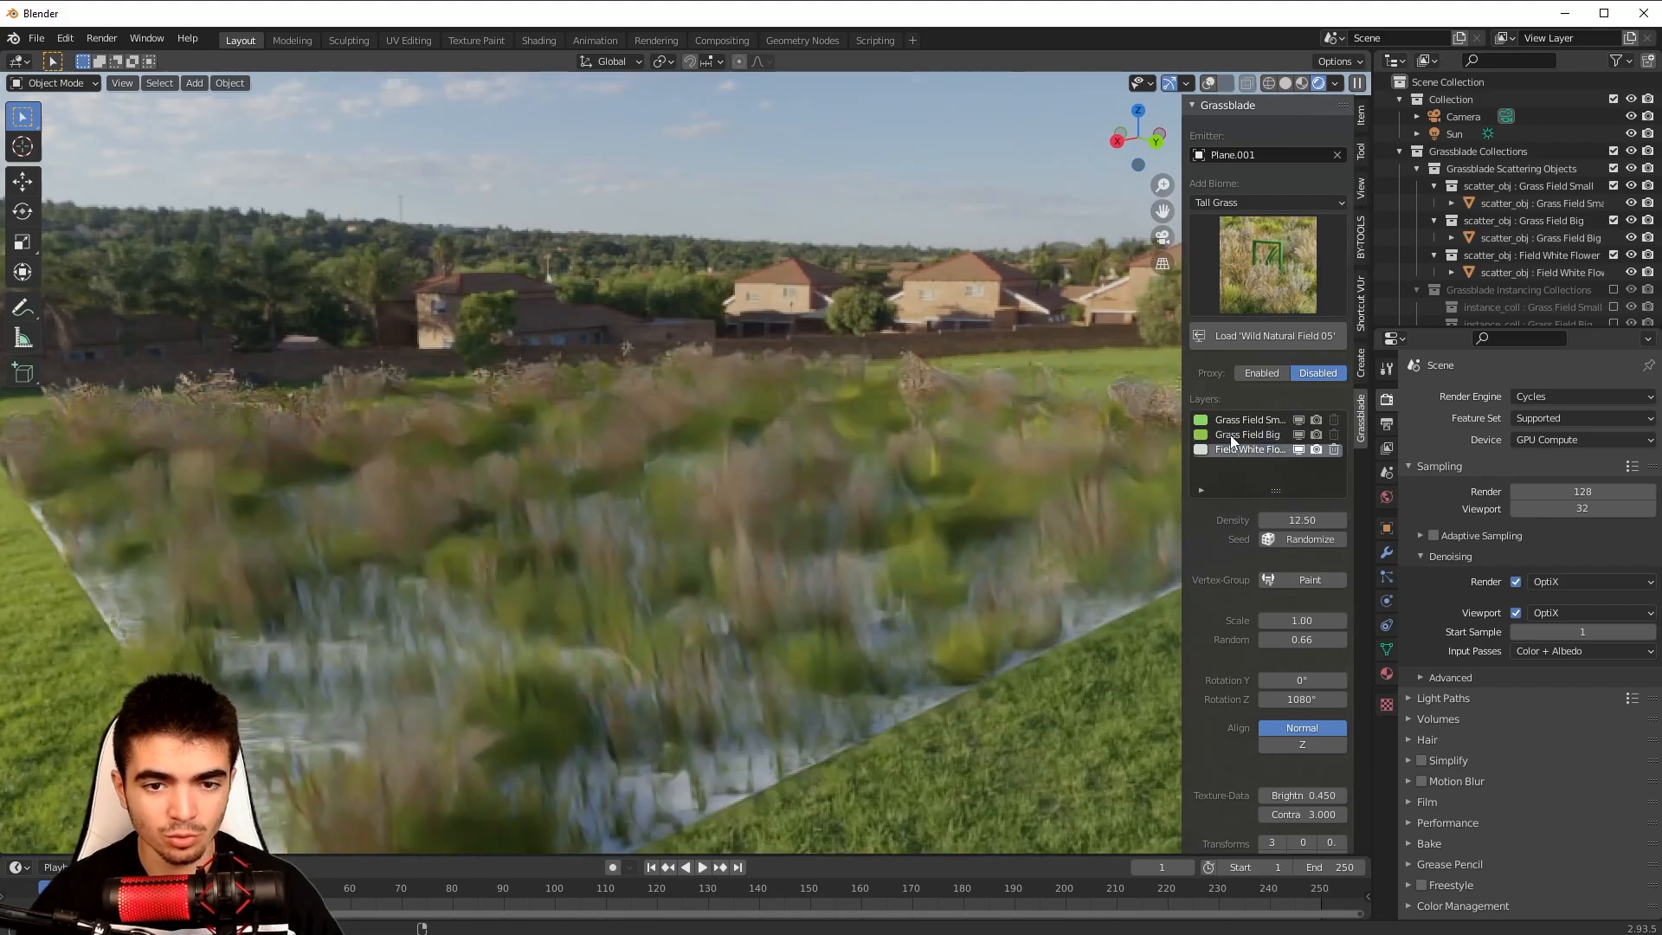
Select the Grass Field Small and Grass Field Big layers in turn to view their scatter settings.
left_click(1225, 420)
left_click(1229, 435)
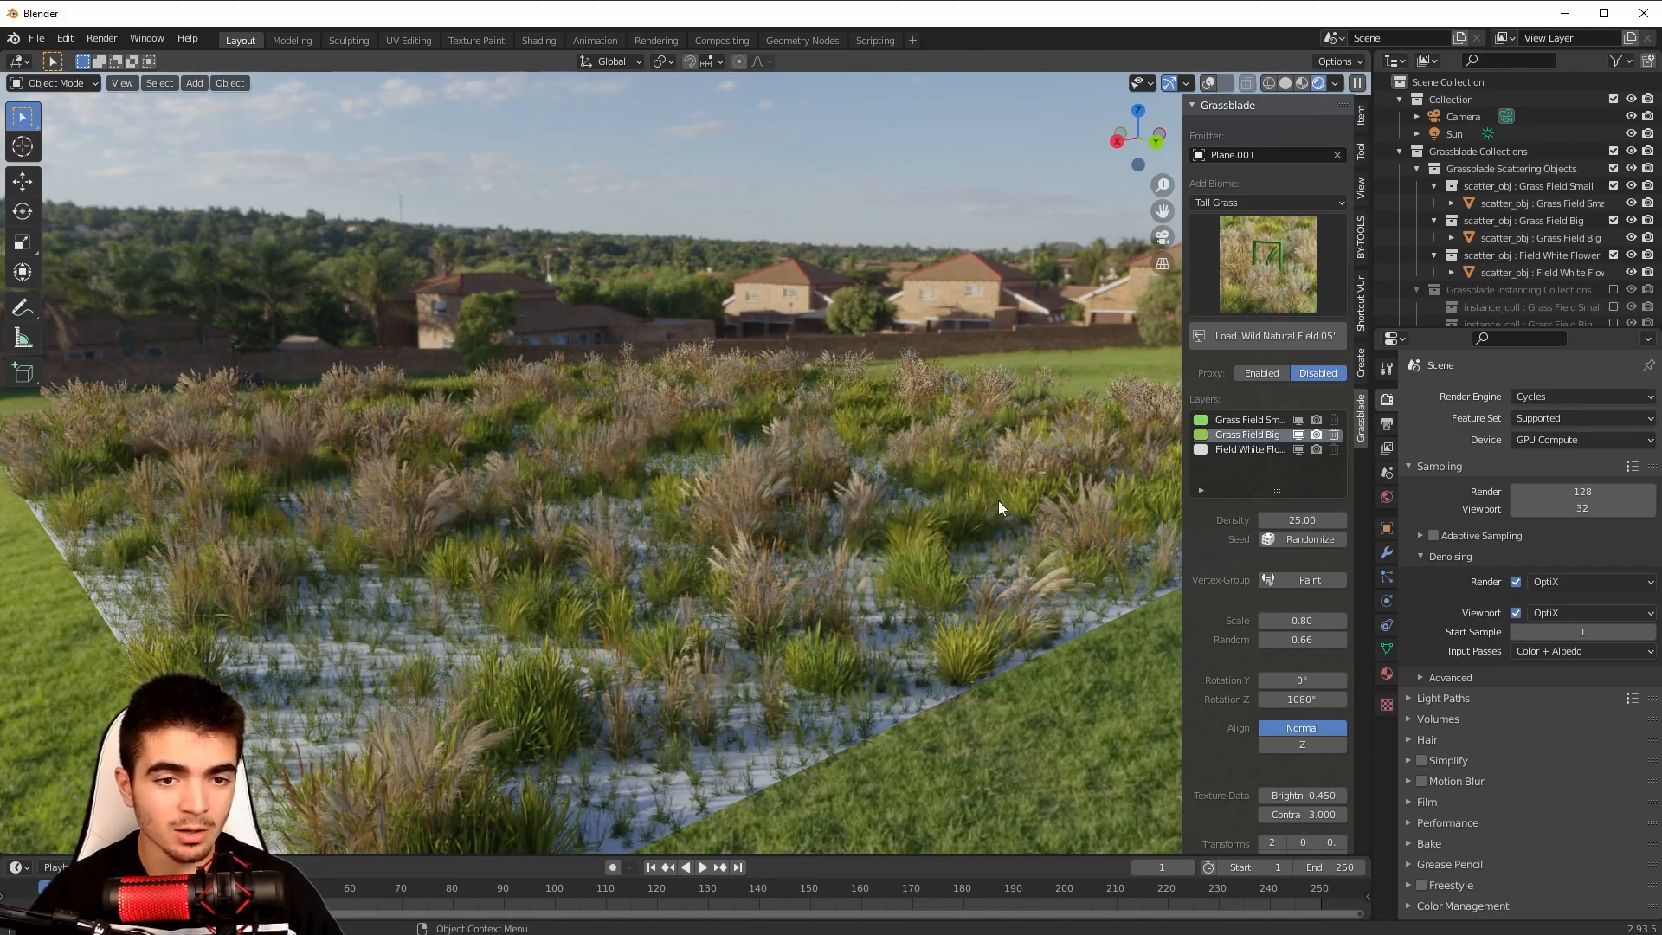
scroll(848, 532, "down", 2)
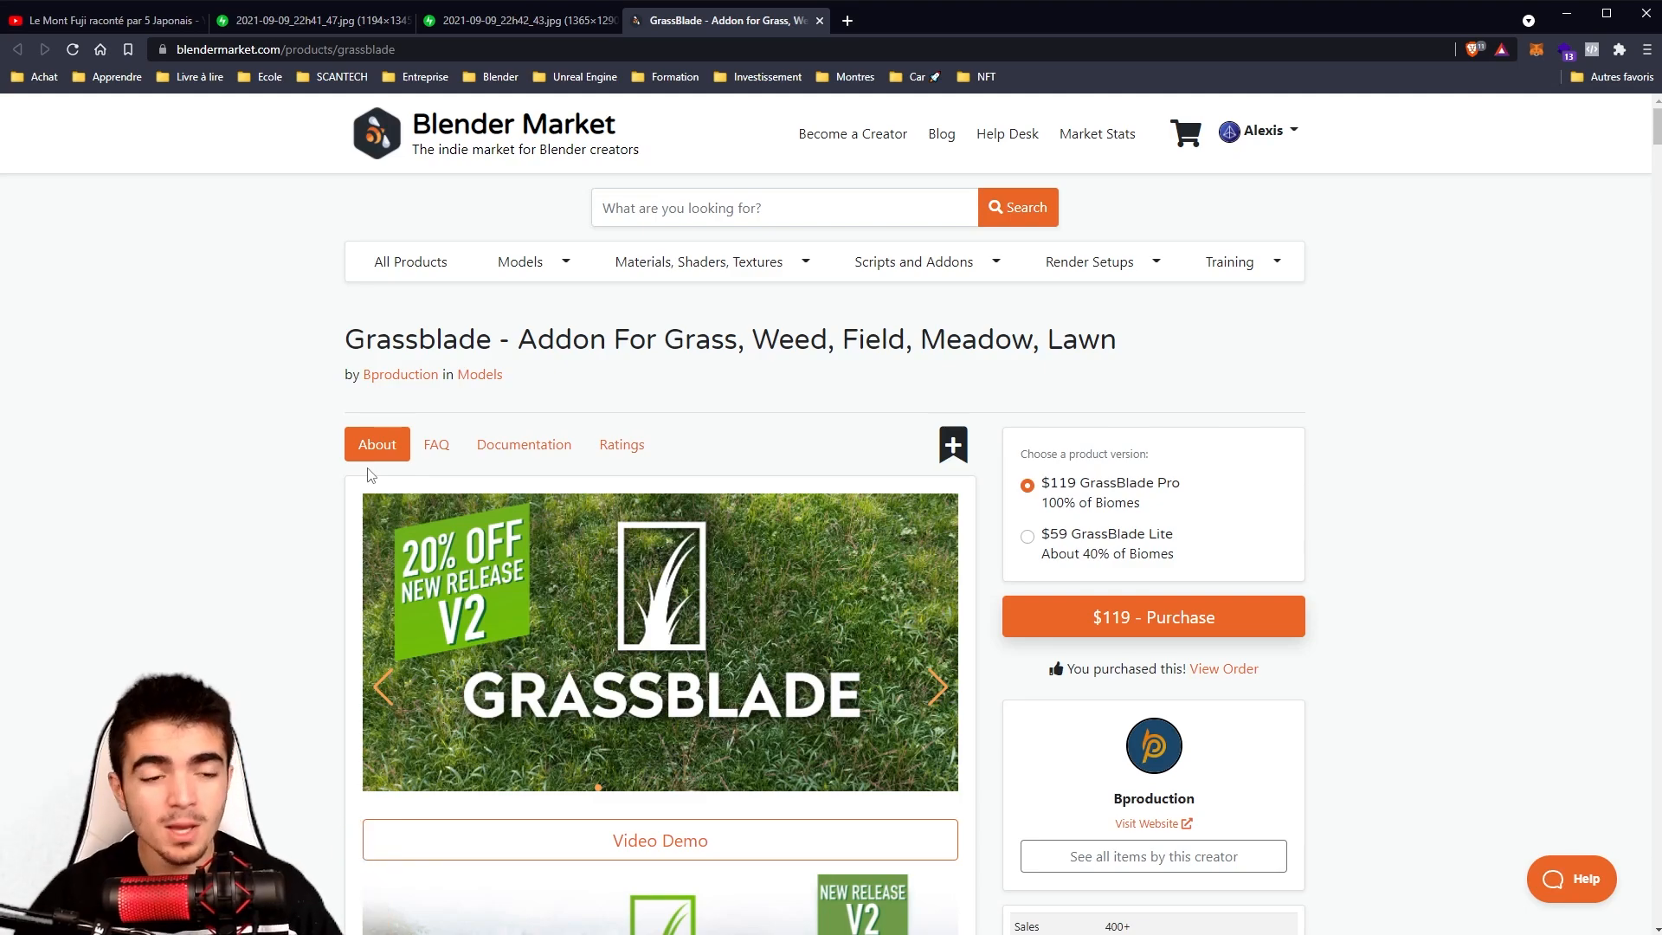
Switch to the GrassBlade product page on Blender Market in the browser and look through its features and biome previews.
scroll(372, 473, "down", 5)
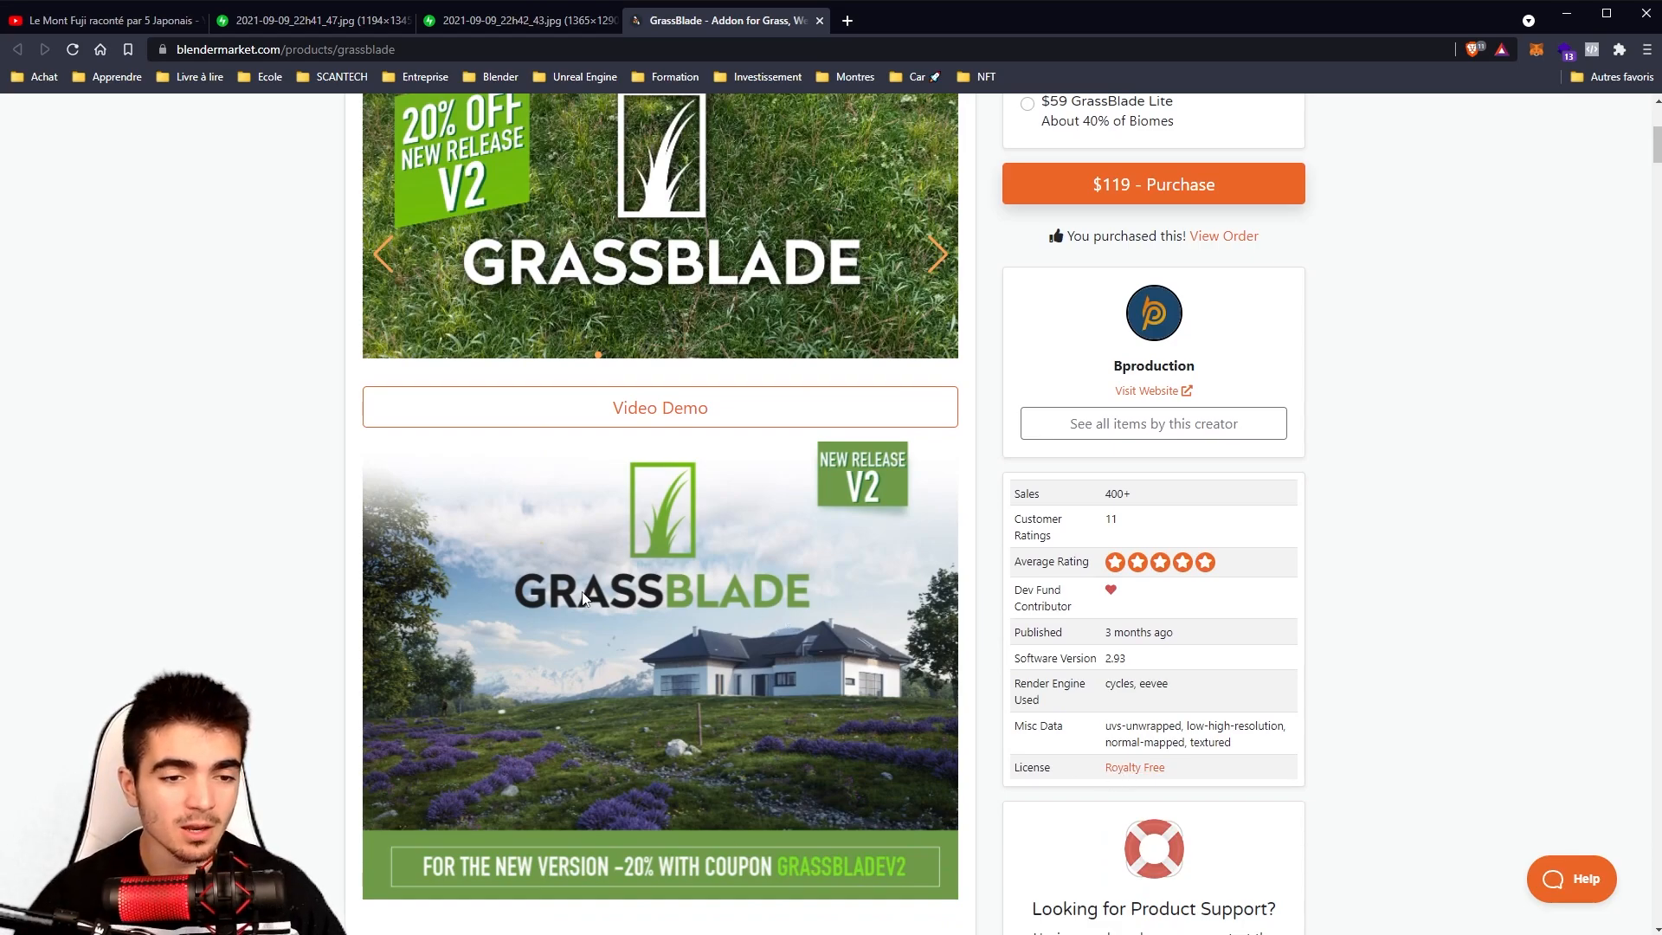
scroll(782, 614, "down", 10)
scroll(688, 686, "down", 20)
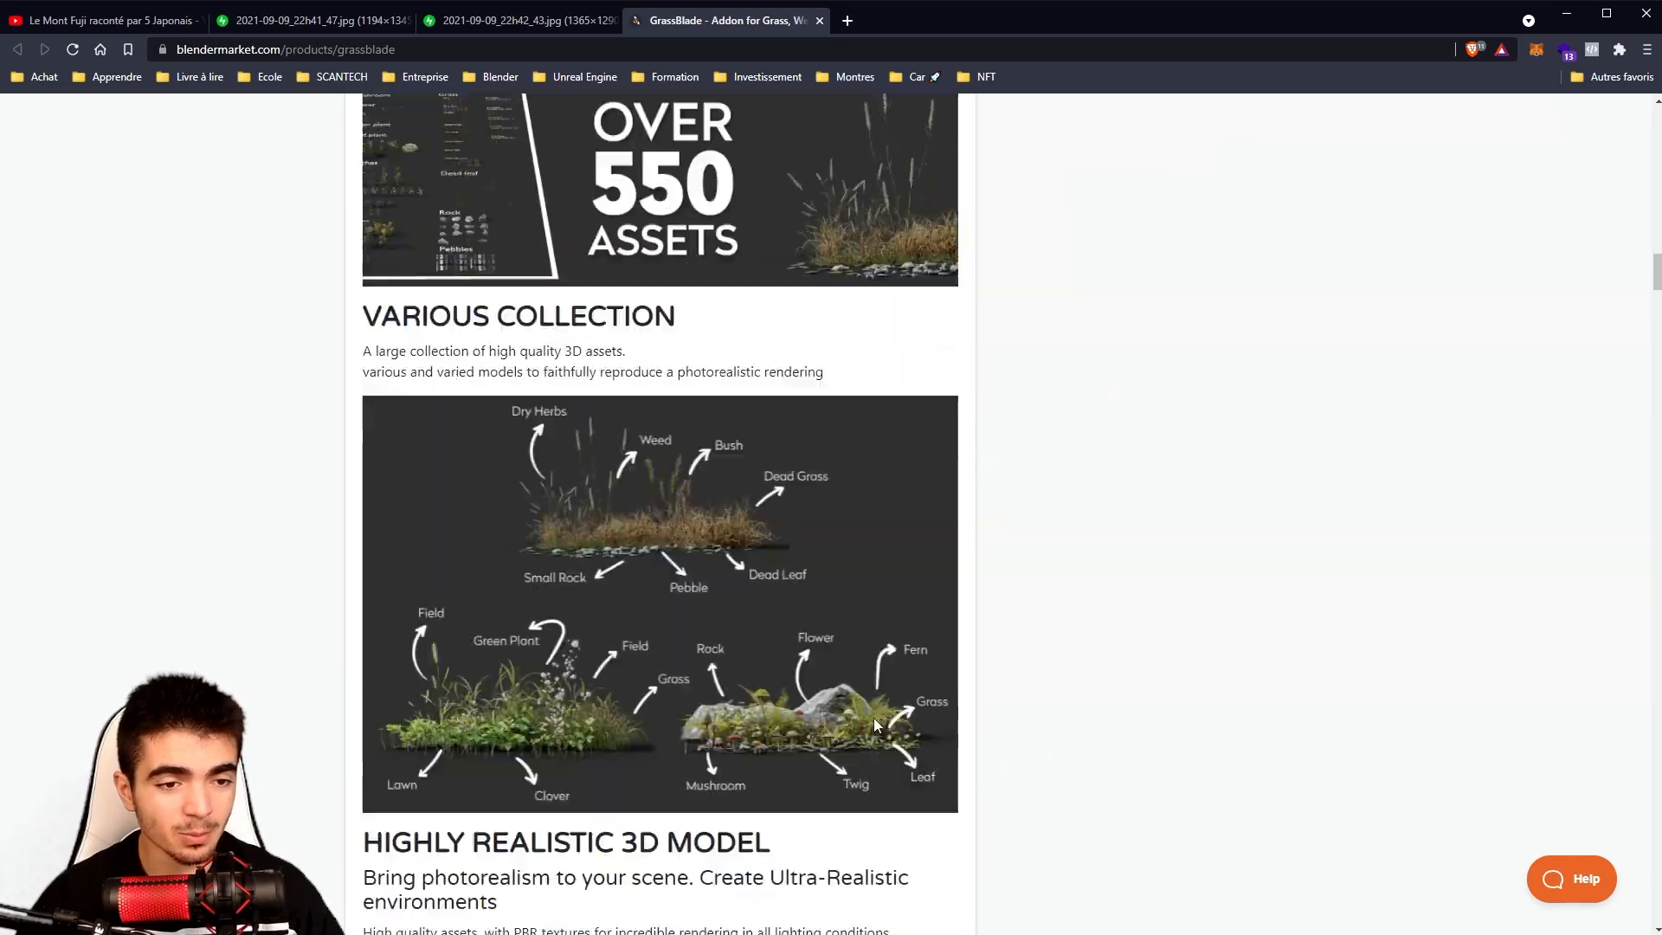
scroll(836, 651, "down", 20)
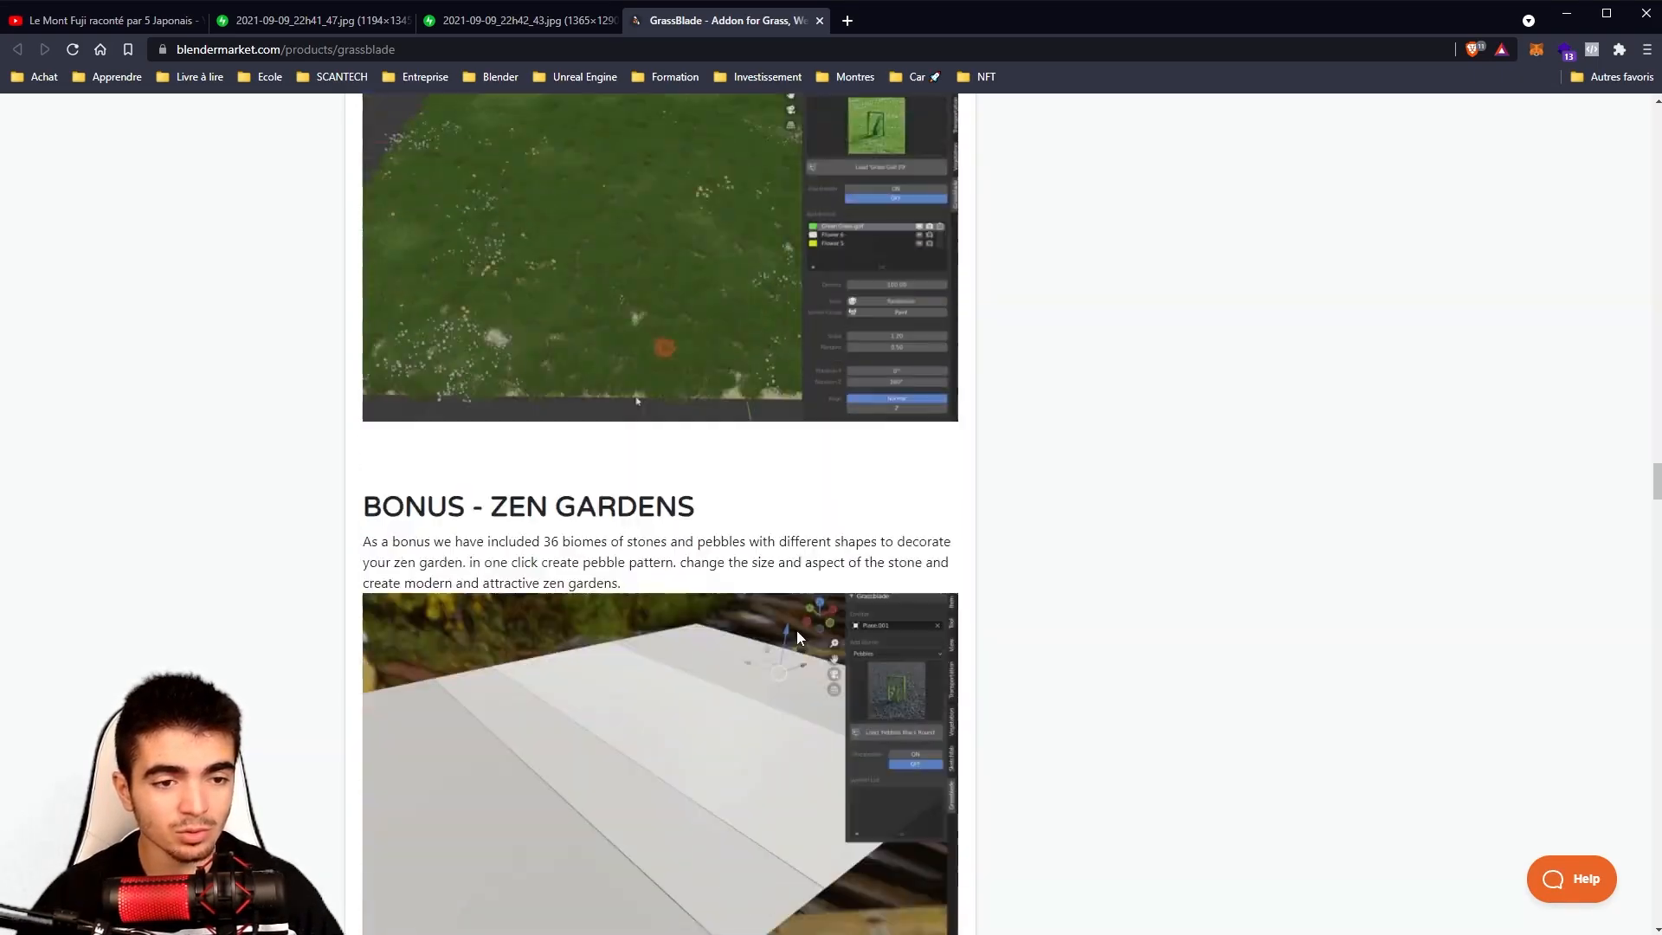
scroll(799, 645, "down", 10)
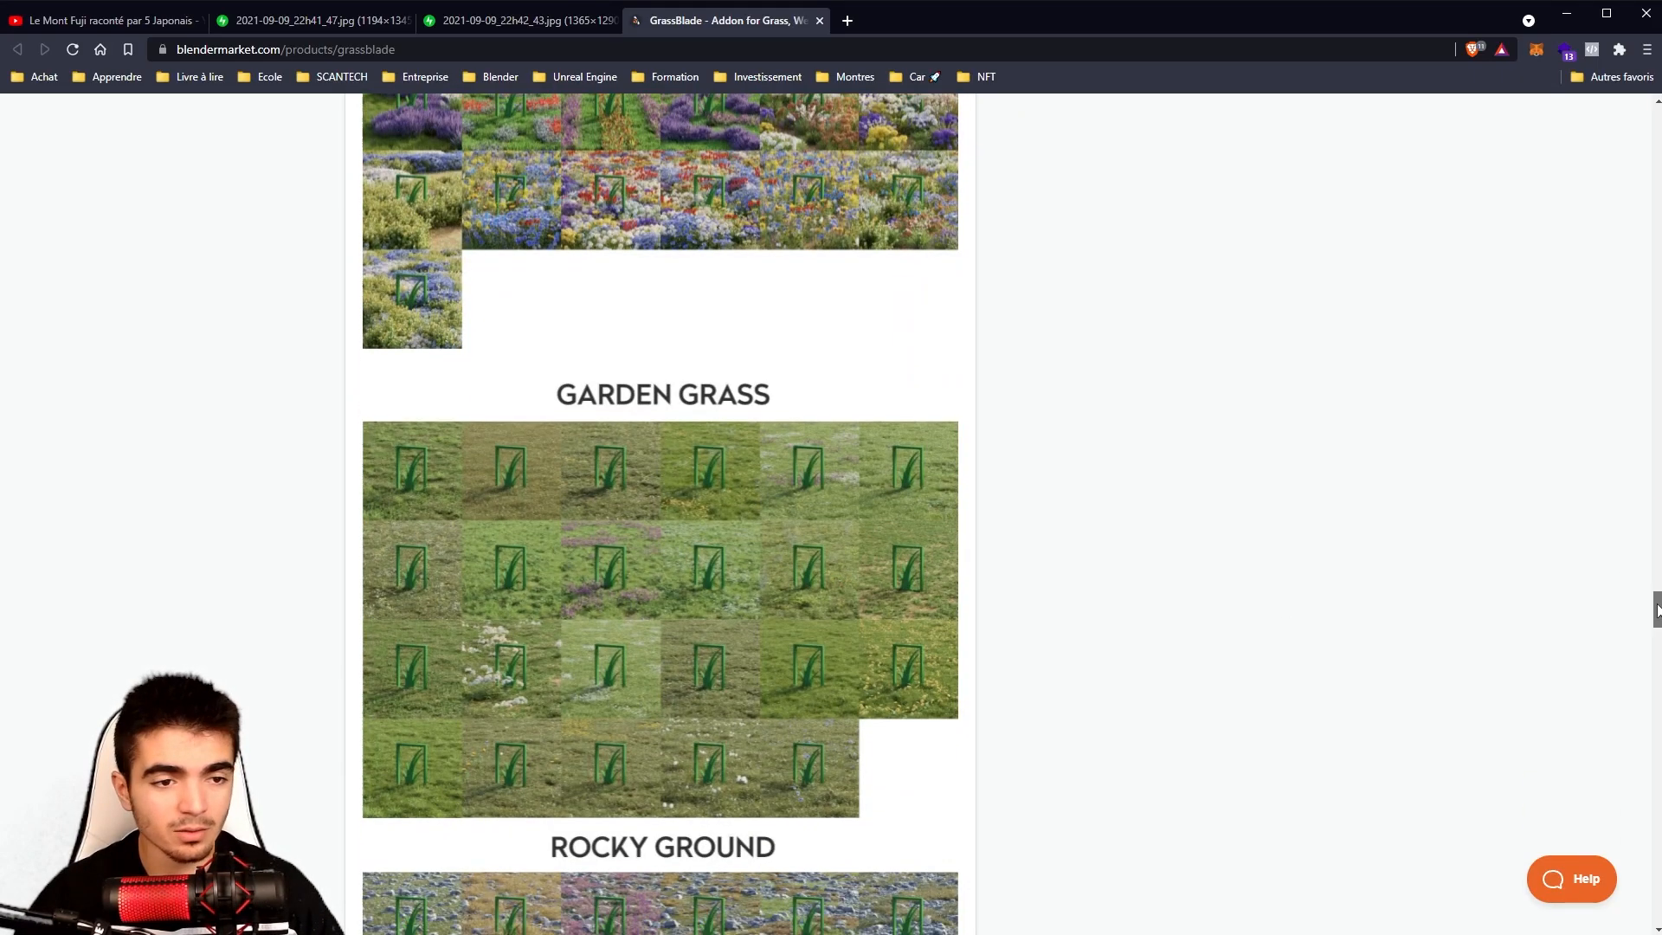
scroll(759, 543, "down", 10)
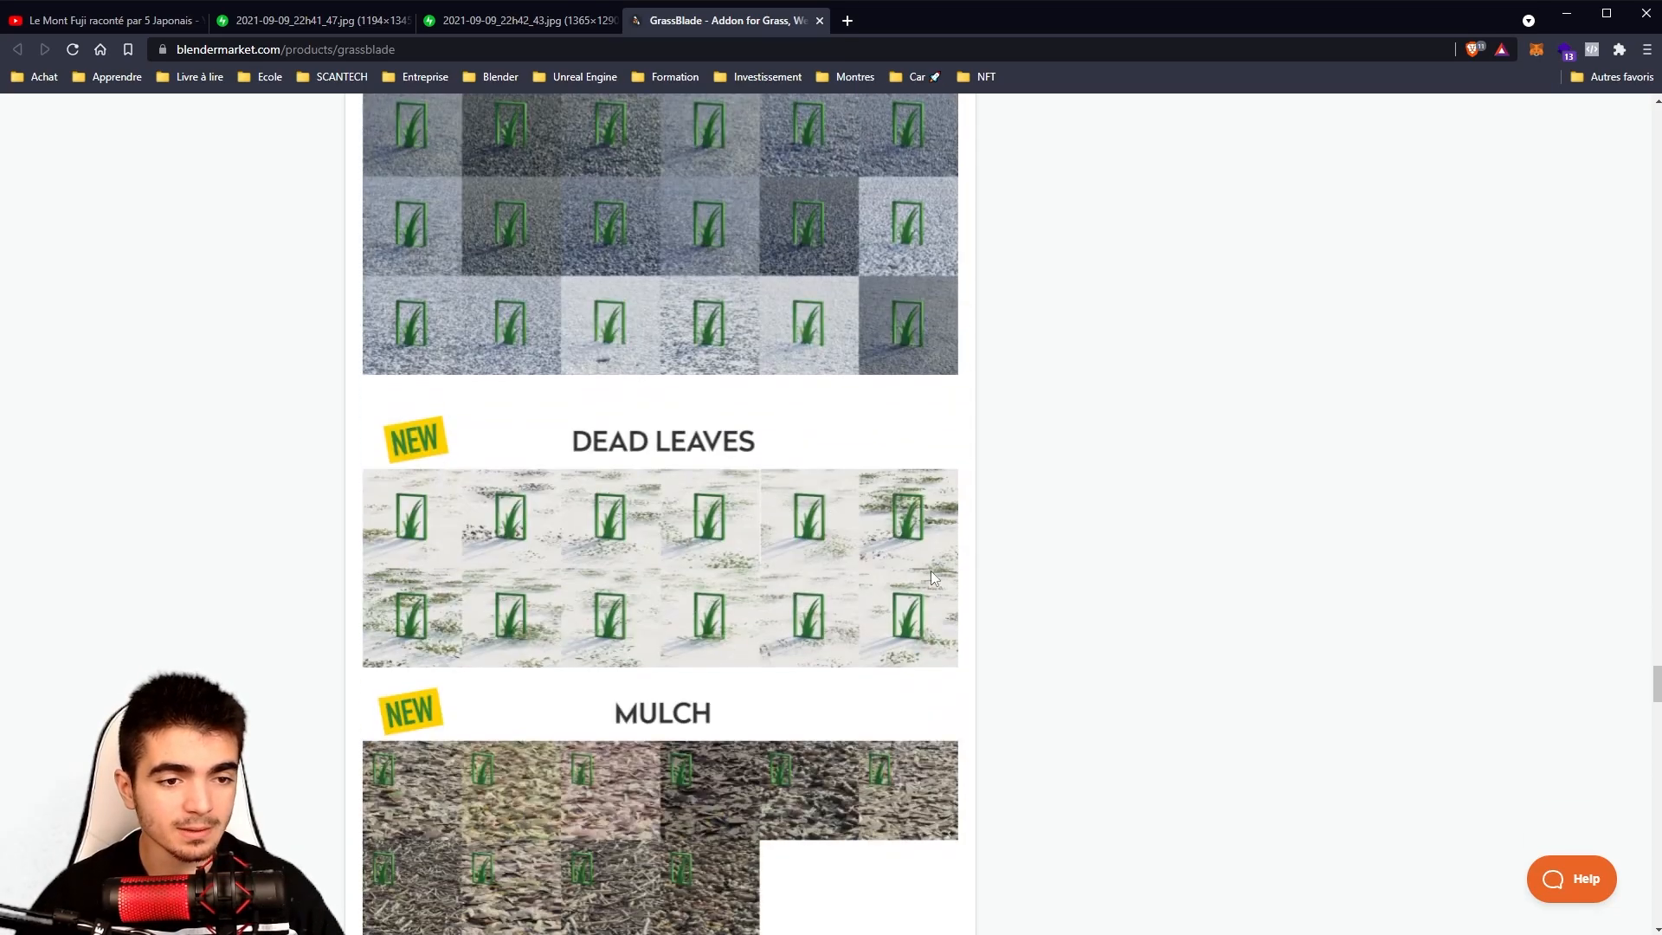
Browse the Artist Gallery renders on the GrassBlade product page.
left_click_drag(1657, 688, 1640, 776)
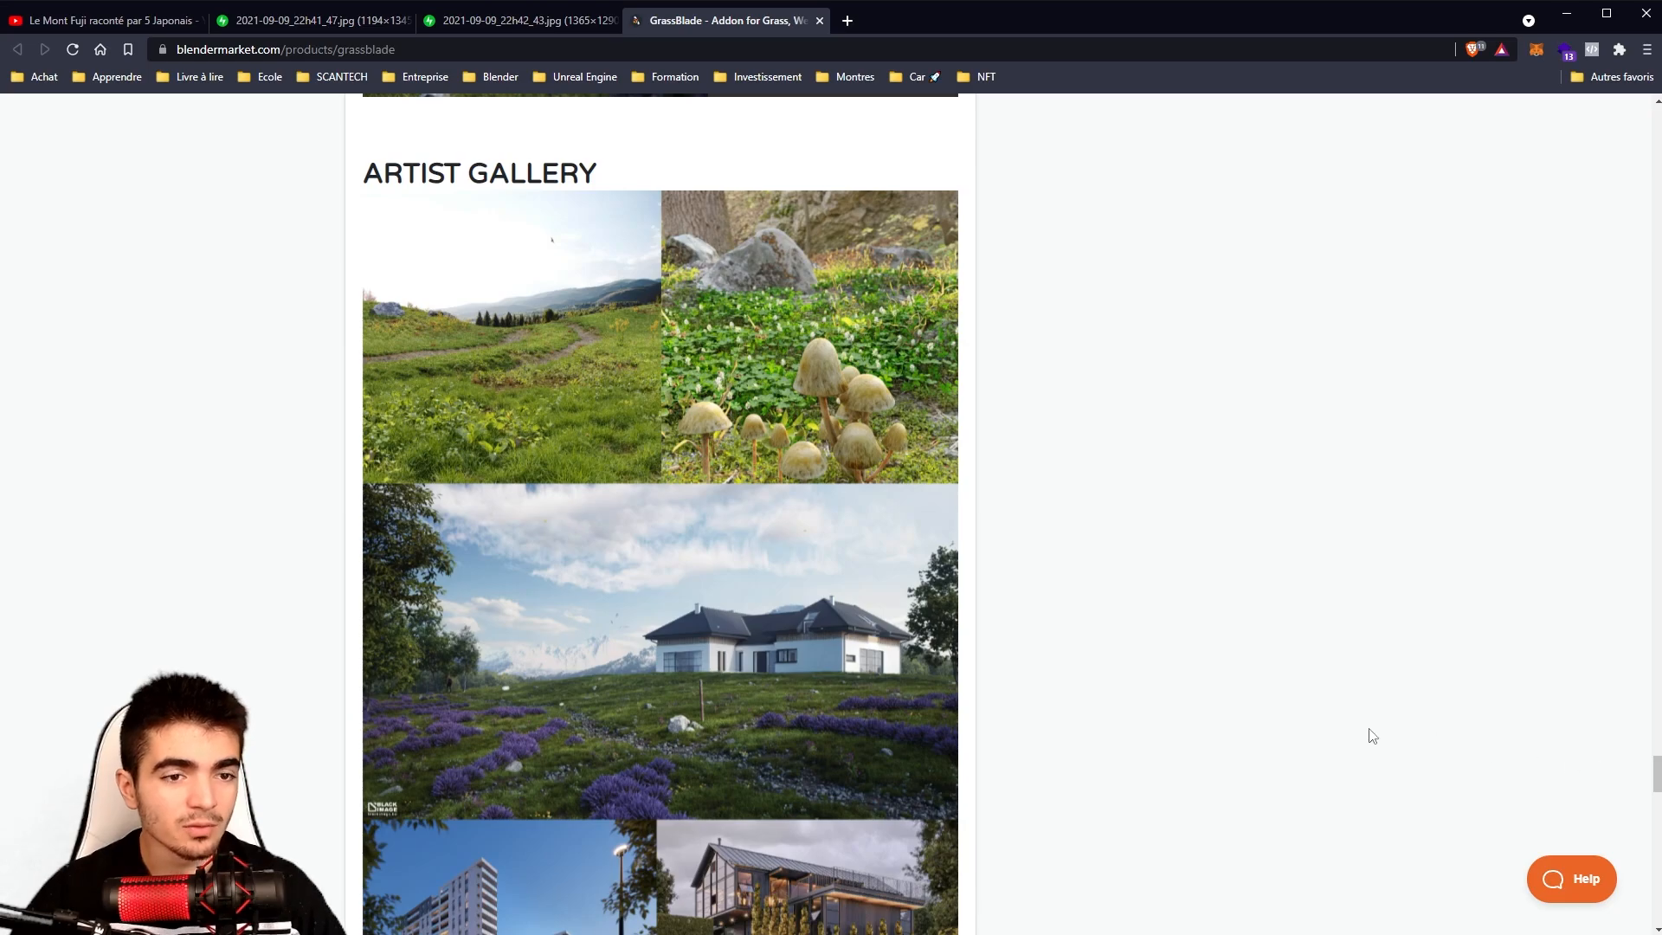
scroll(1031, 557, "down", 1)
scroll(571, 413, "up", 2)
scroll(811, 497, "down", 8)
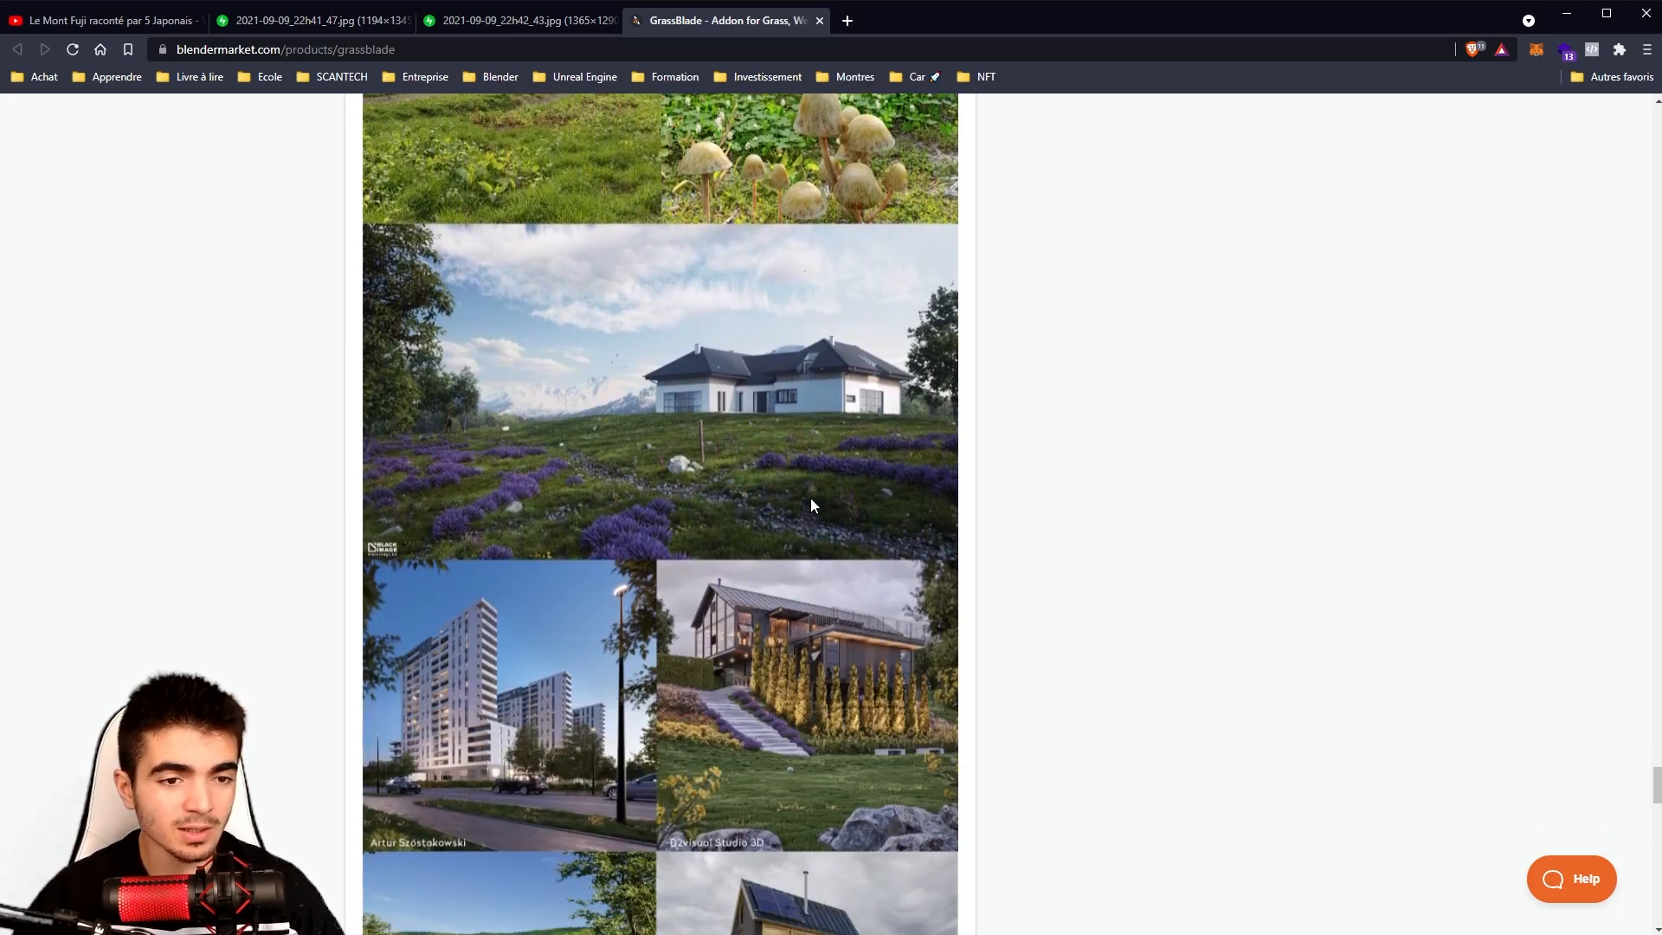
scroll(801, 364, "down", 8)
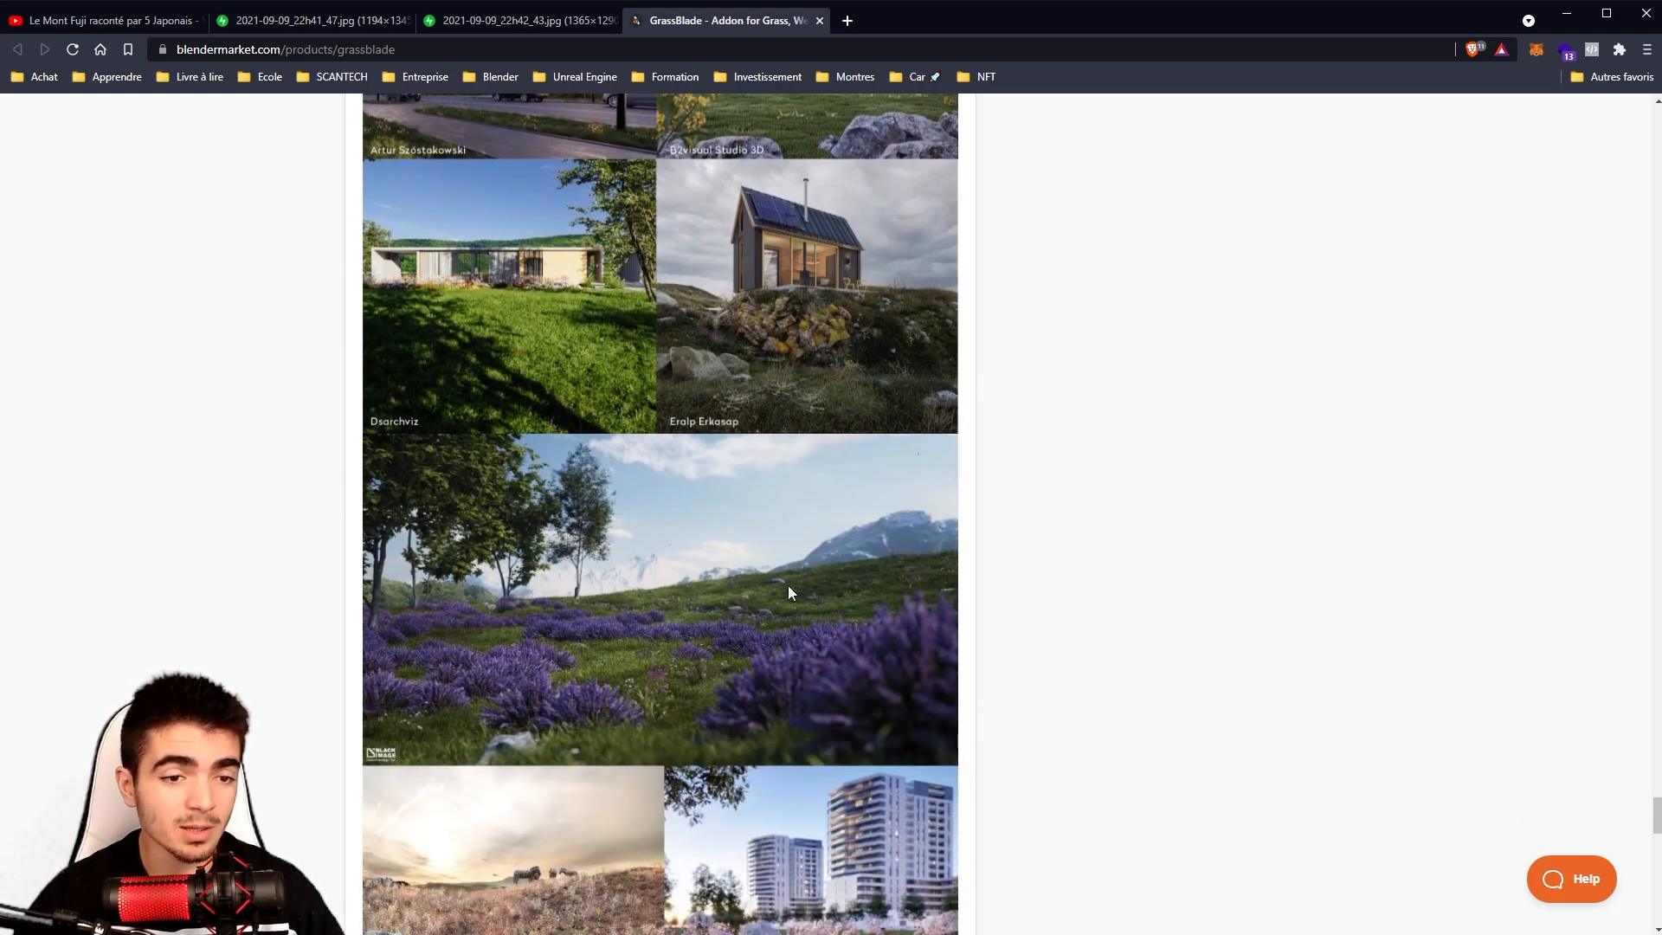
scroll(784, 588, "down", 3)
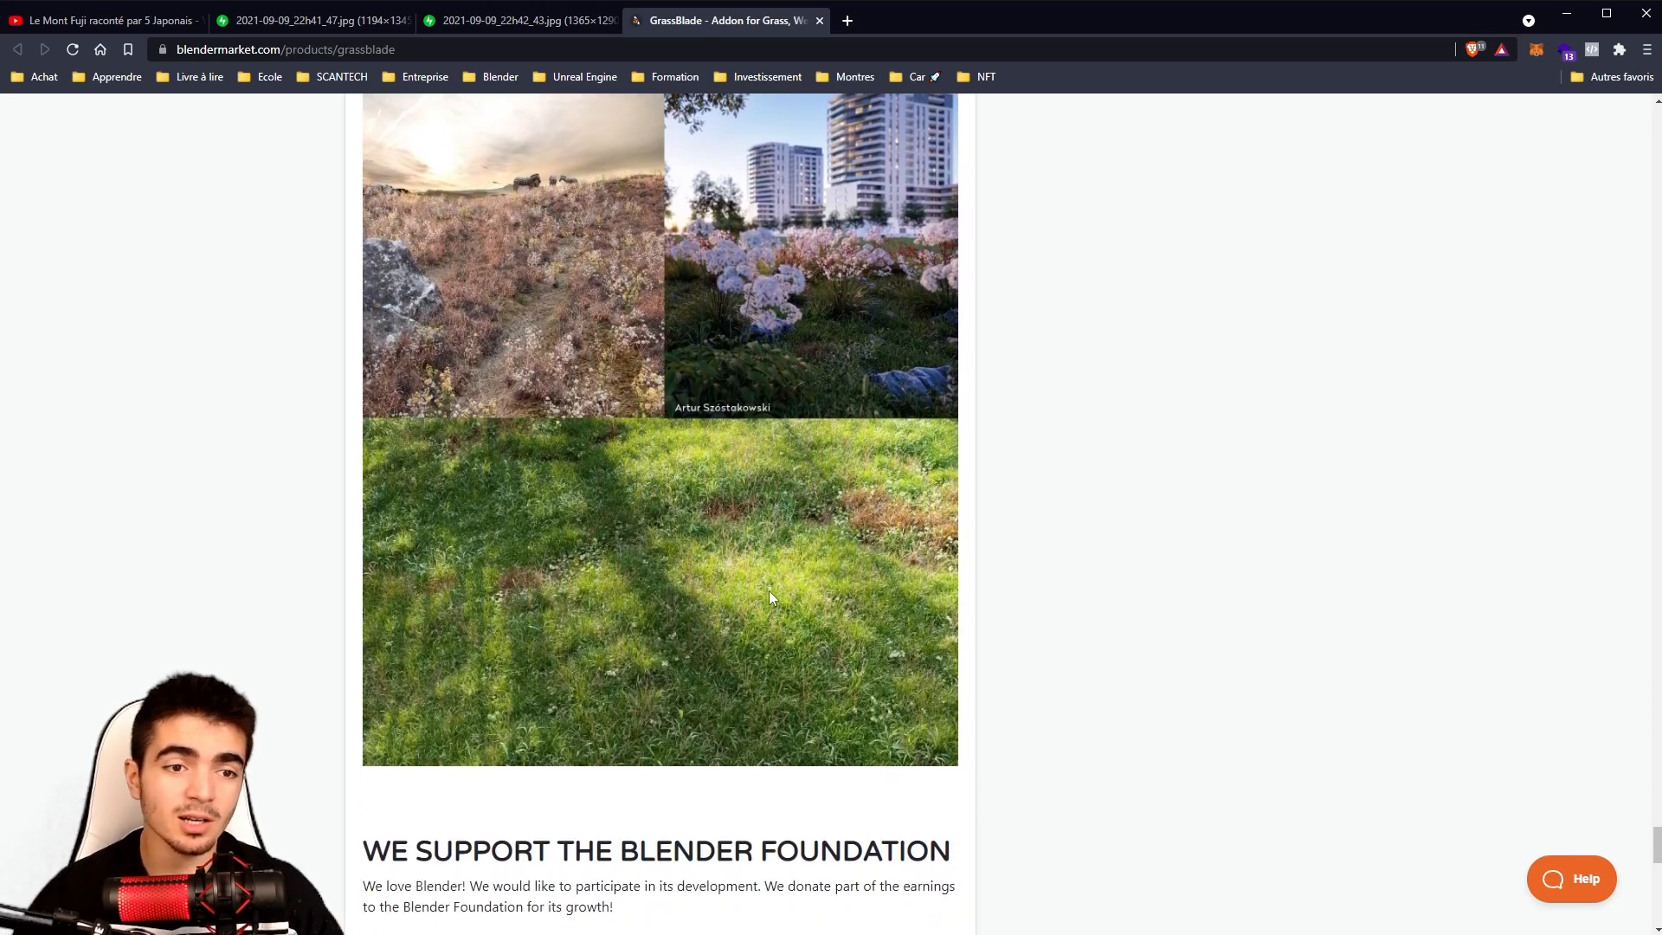
scroll(742, 584, "up", 4)
scroll(743, 583, "up", 5)
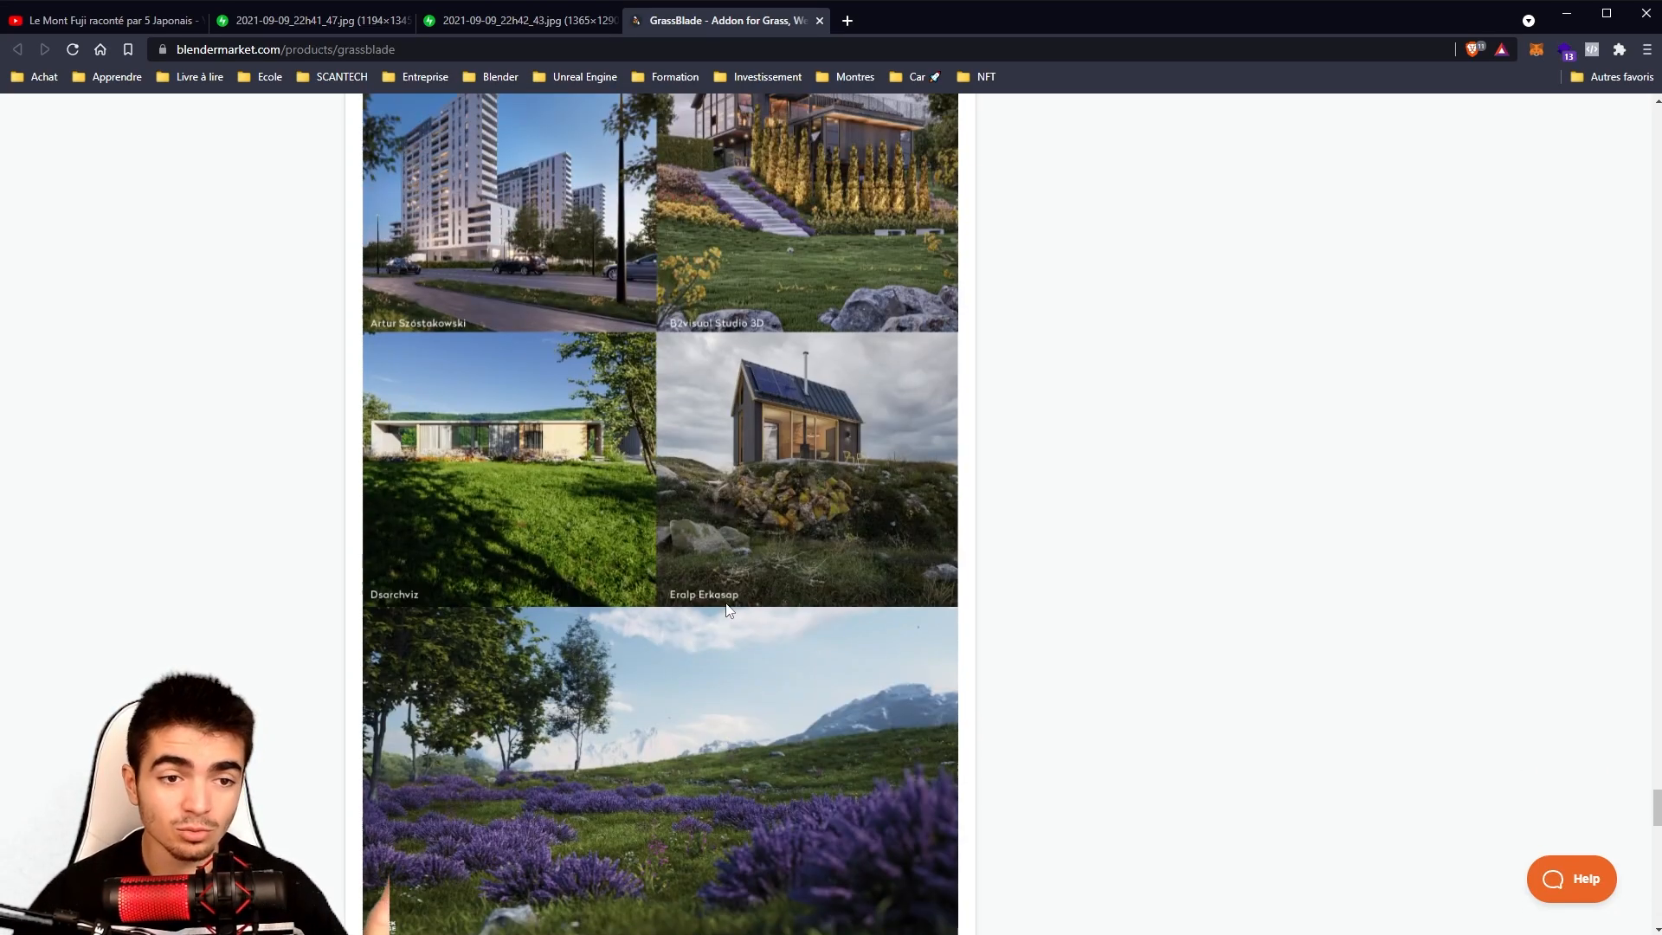
scroll(736, 621, "up", 4)
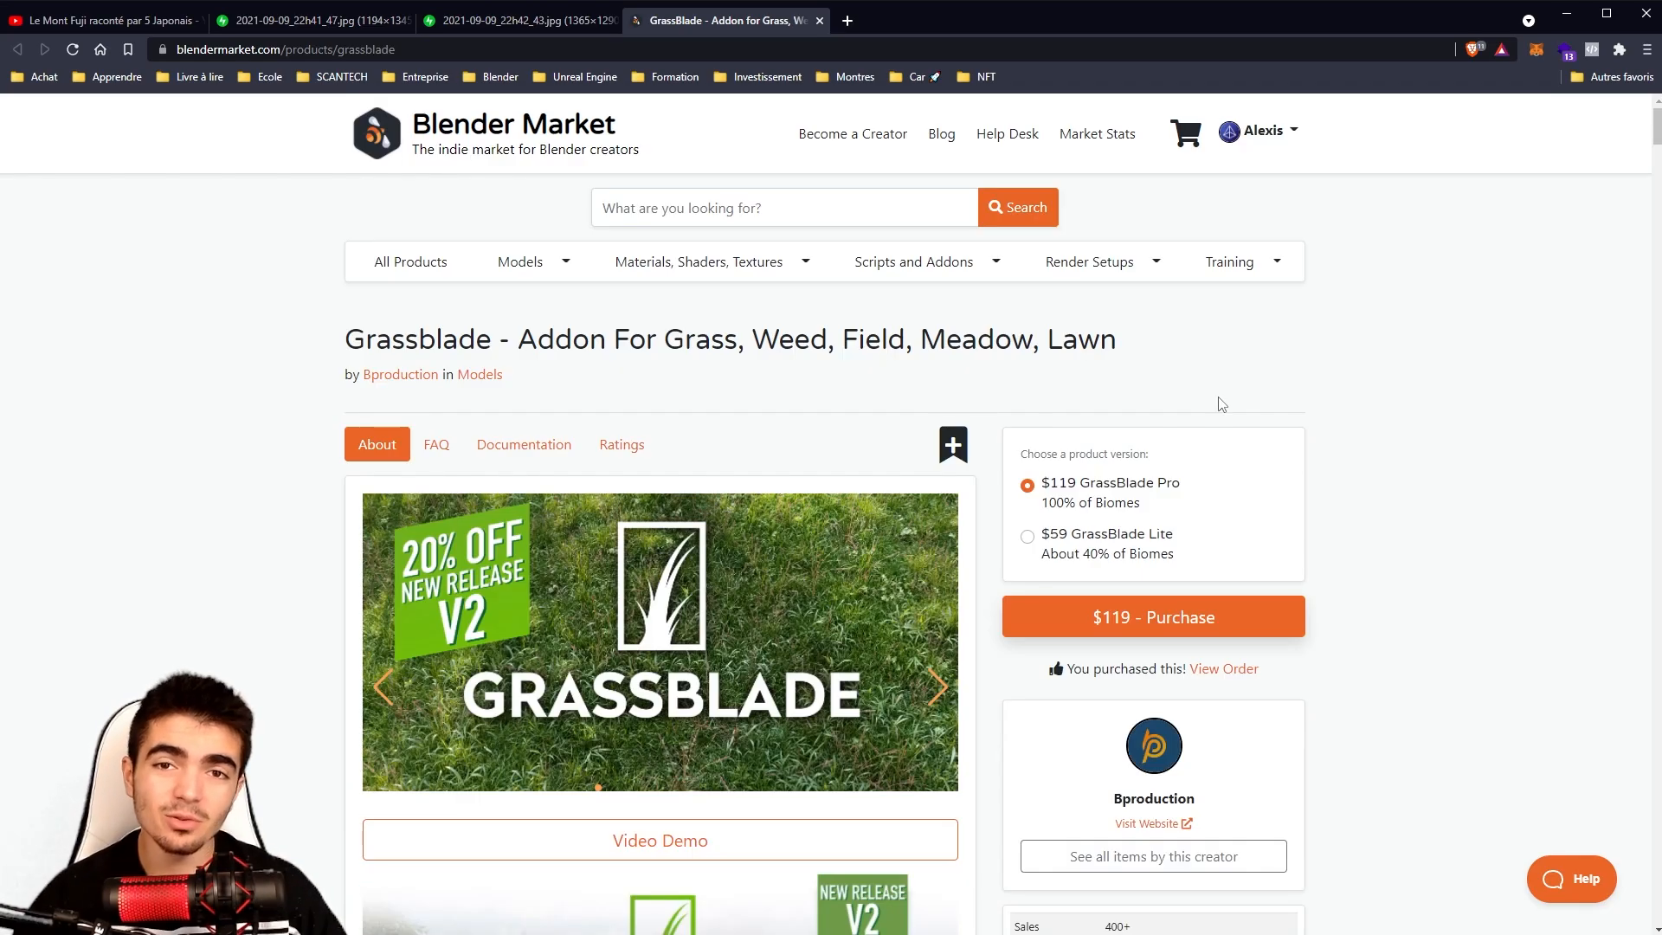